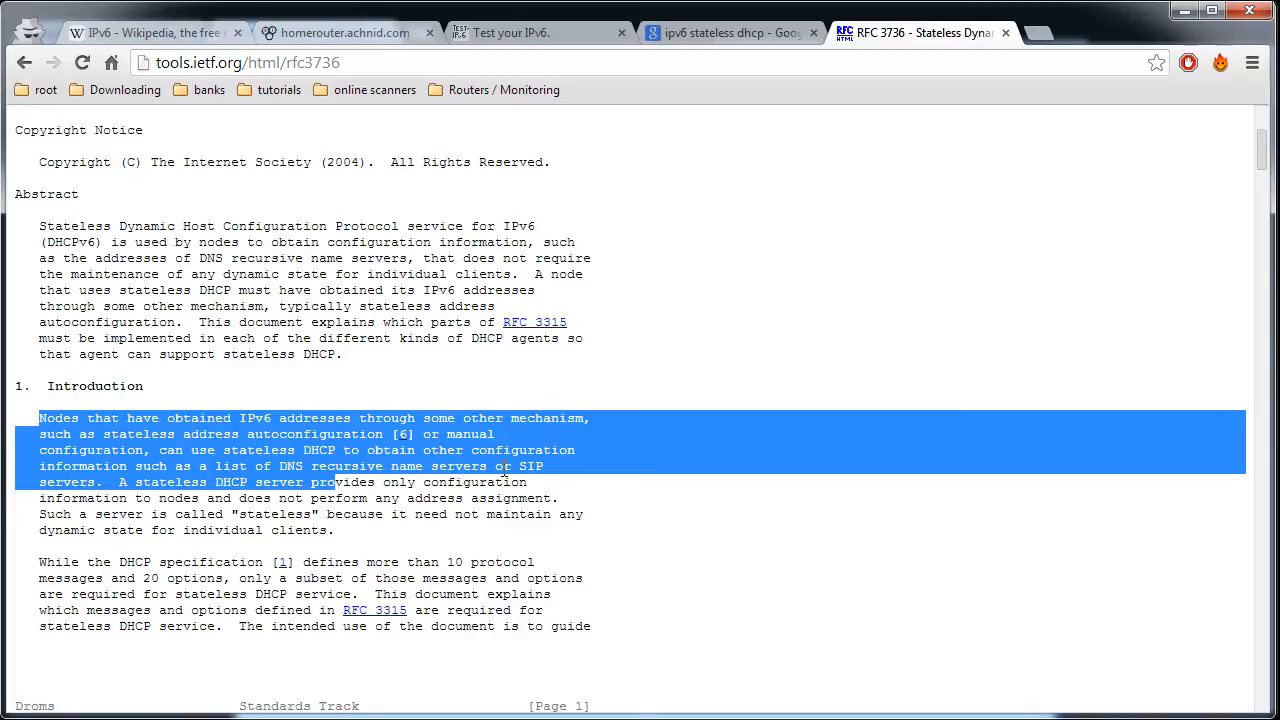
- Switch from the RFC 3736 document to the homerouter page with the router advertisement settings
{"action": "left_click", "coordinate": [353, 453]}
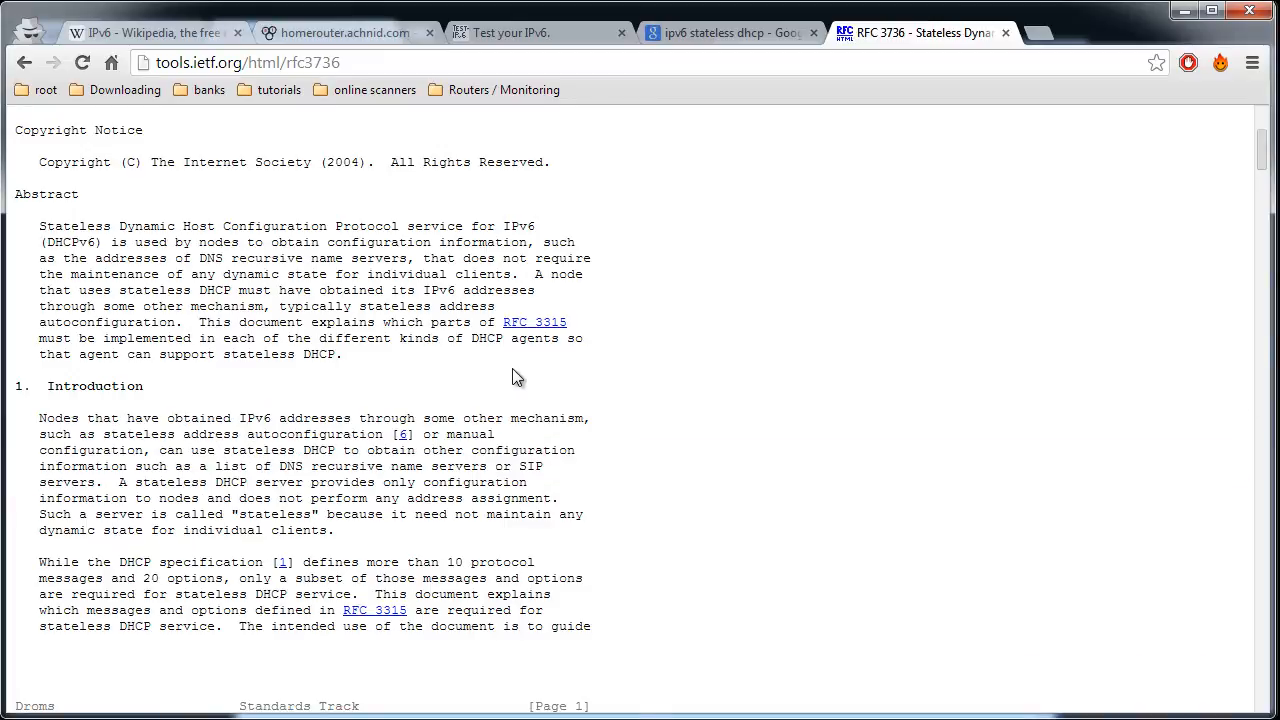
{"action": "left_click", "coordinate": [335, 38]}
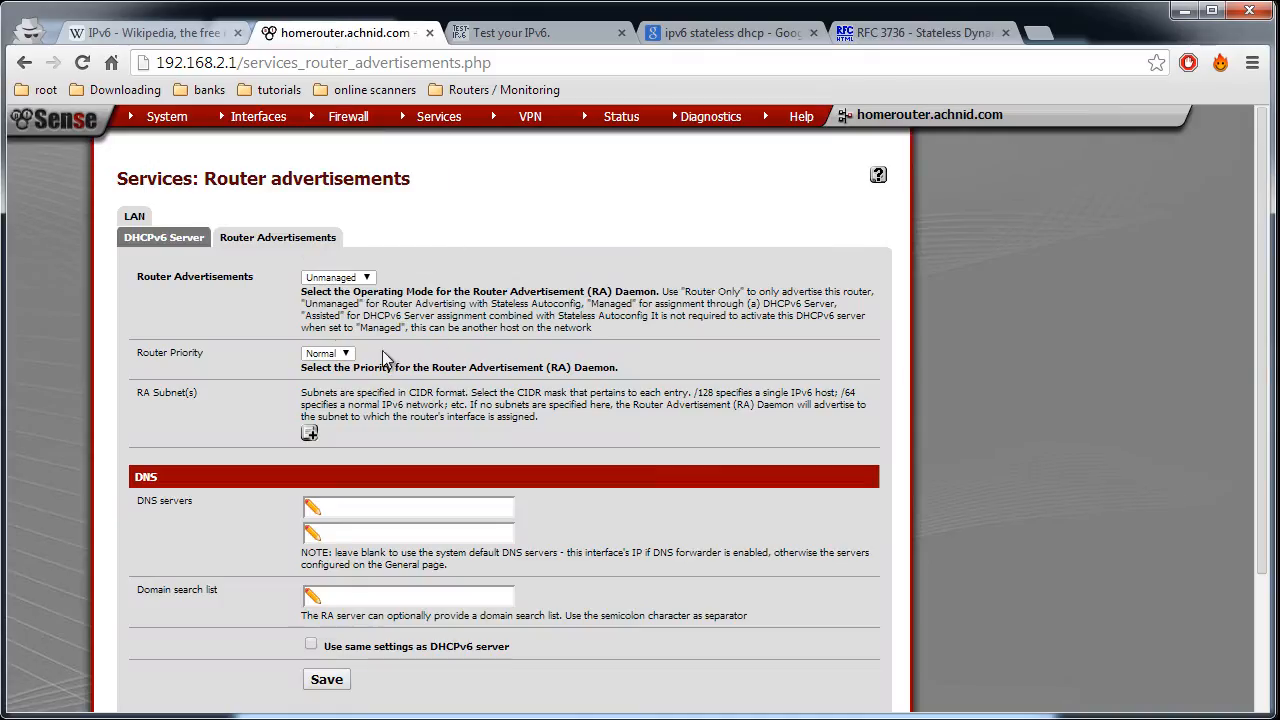
{"action": "left_click", "coordinate": [163, 237]}
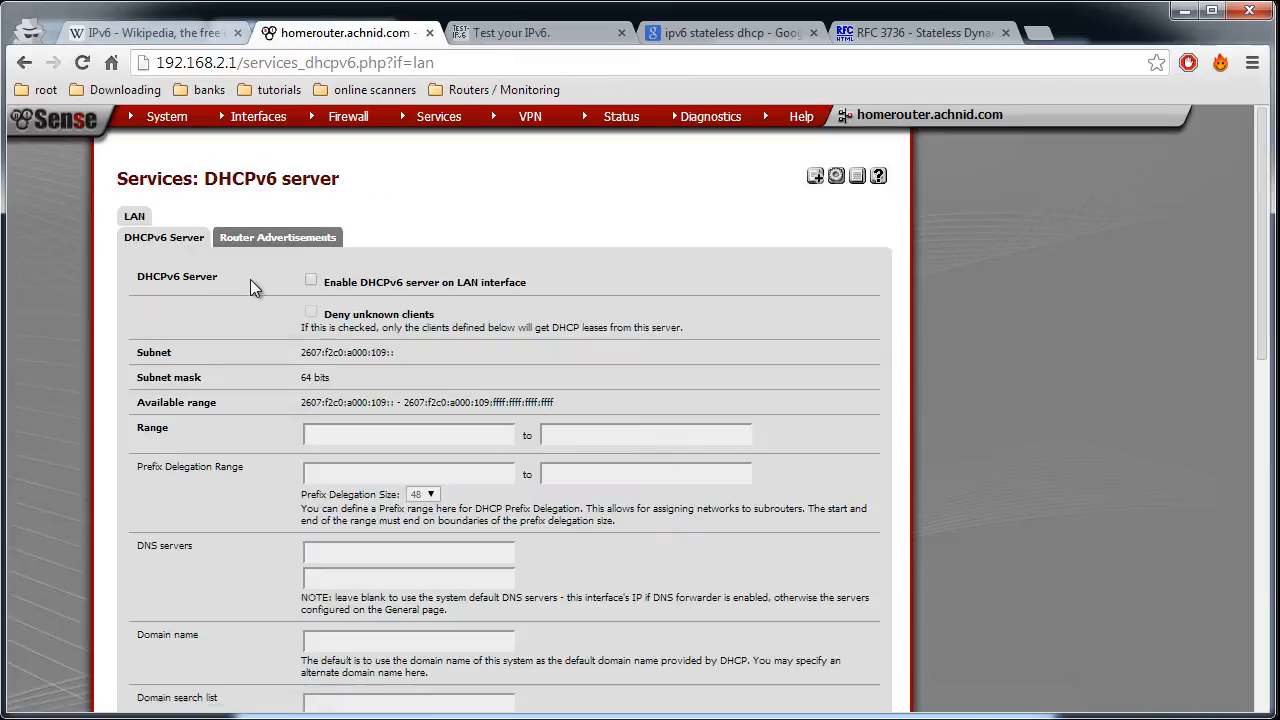
{"action": "left_click", "coordinate": [310, 283]}
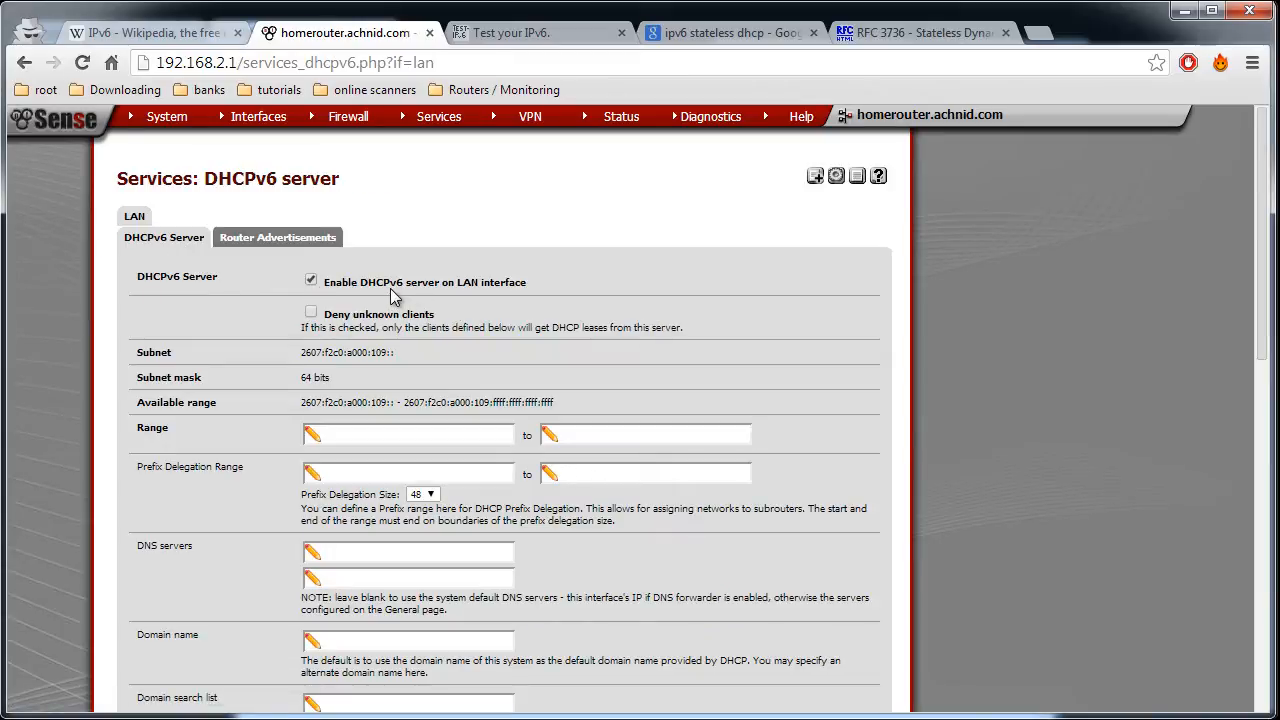
{"action": "left_click", "coordinate": [370, 434]}
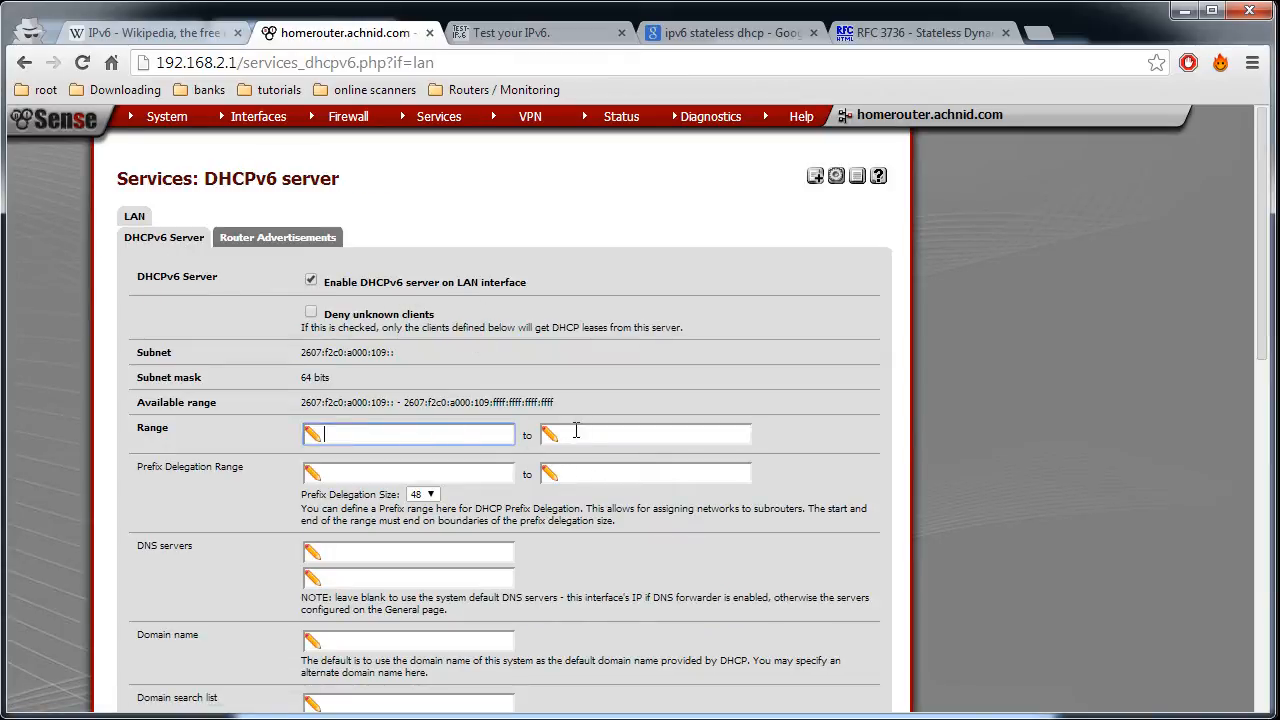
{"action": "left_click", "coordinate": [587, 438]}
{"action": "left_click", "coordinate": [365, 551]}
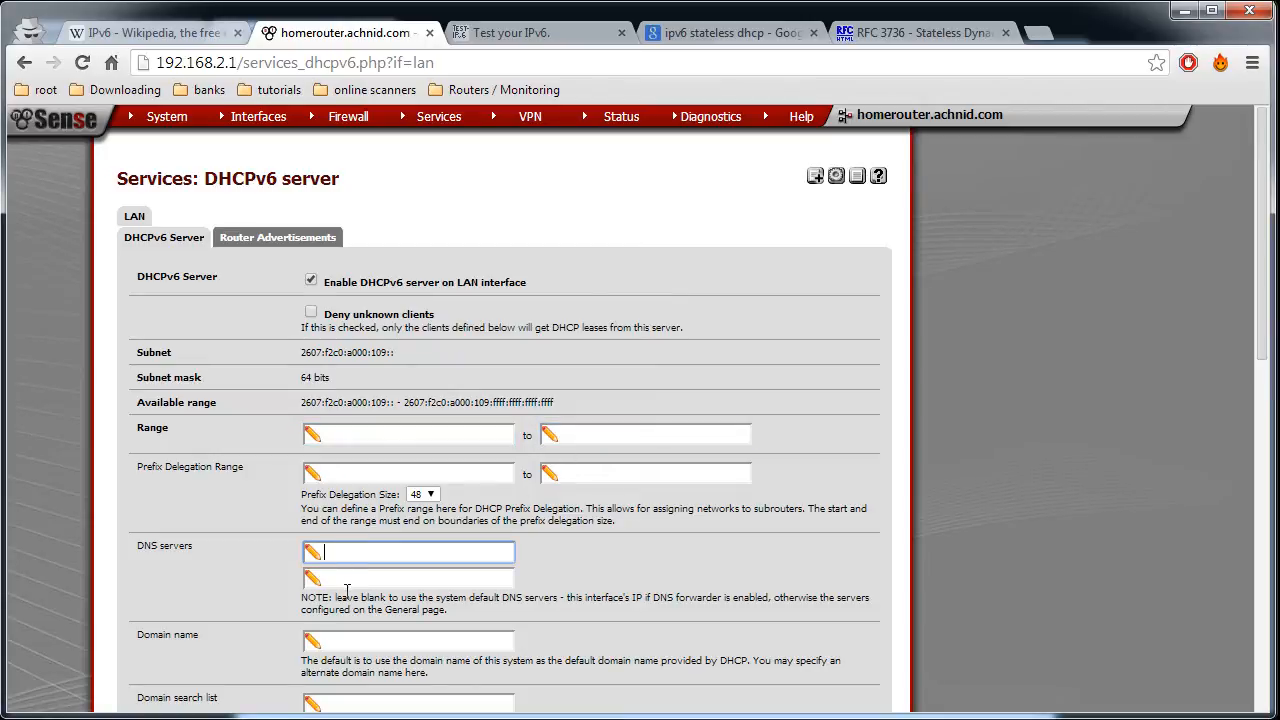
{"action": "left_click", "coordinate": [347, 581]}
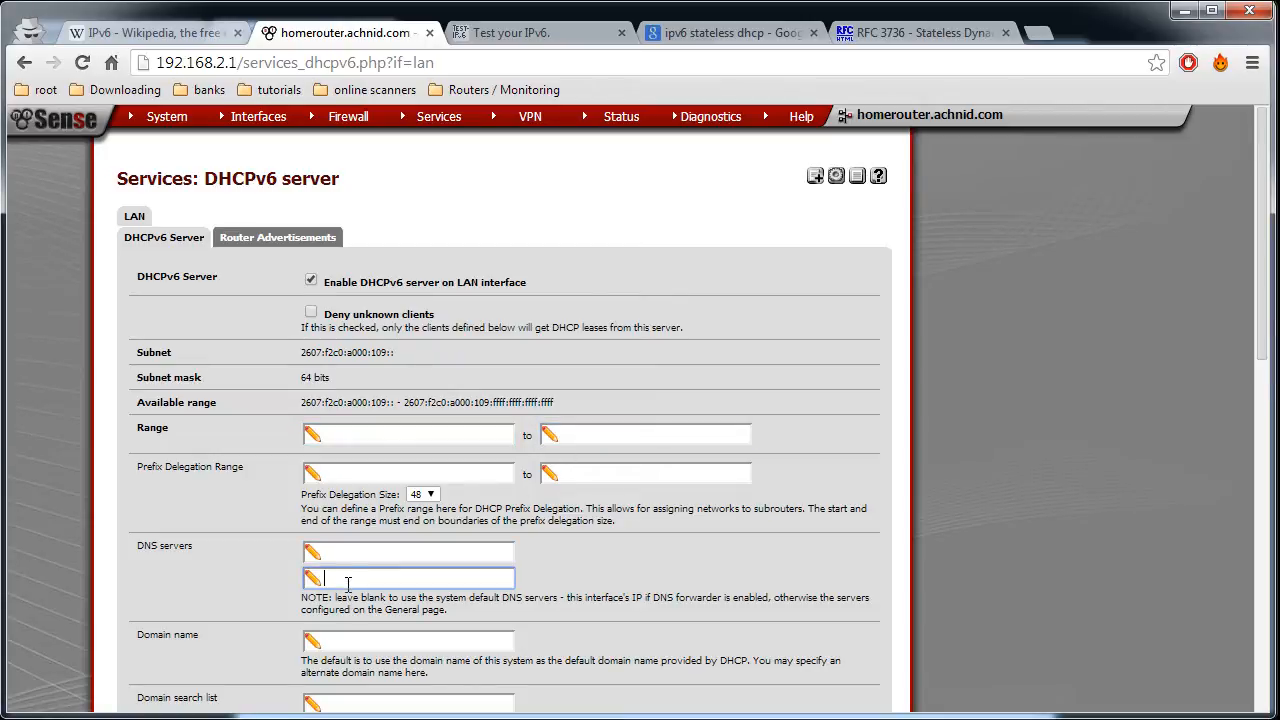
- Choose Assisted as the router advertisement mode and review the description of its stateless autoconfig and DHCPv6 assignment
{"action": "left_click", "coordinate": [262, 238]}
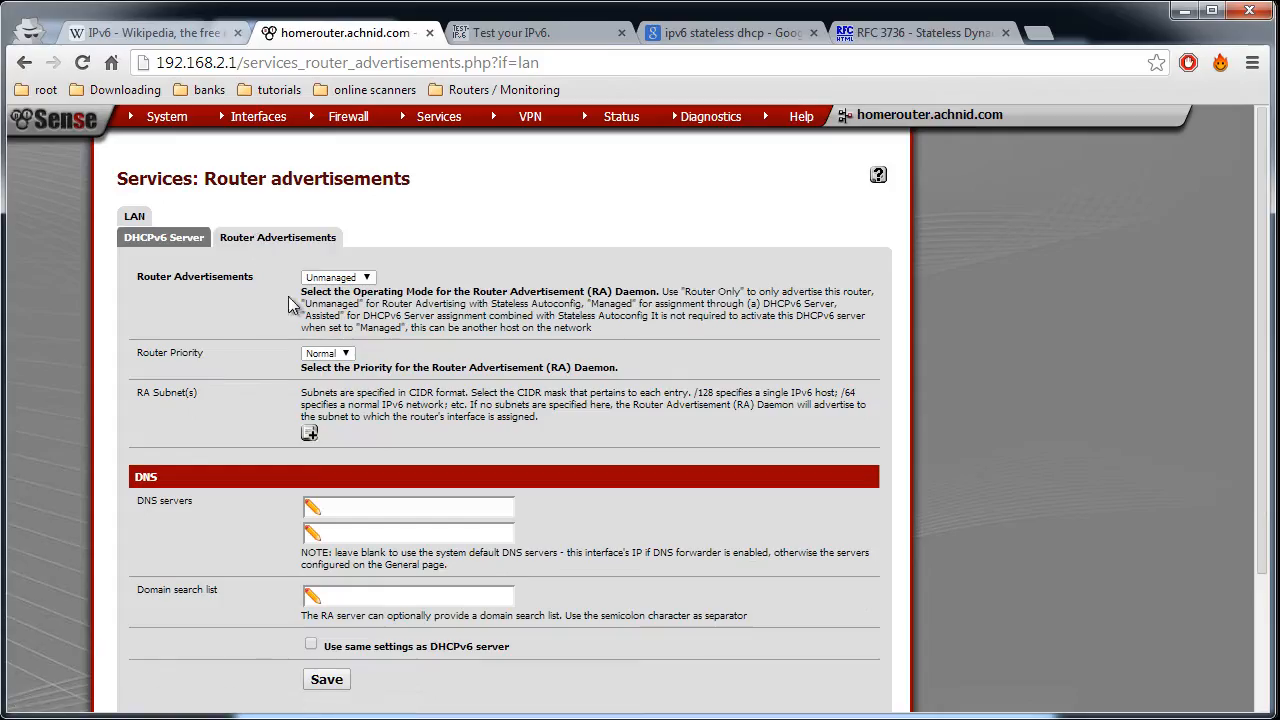
{"action": "left_click", "coordinate": [338, 277]}
{"action": "left_click", "coordinate": [328, 336]}
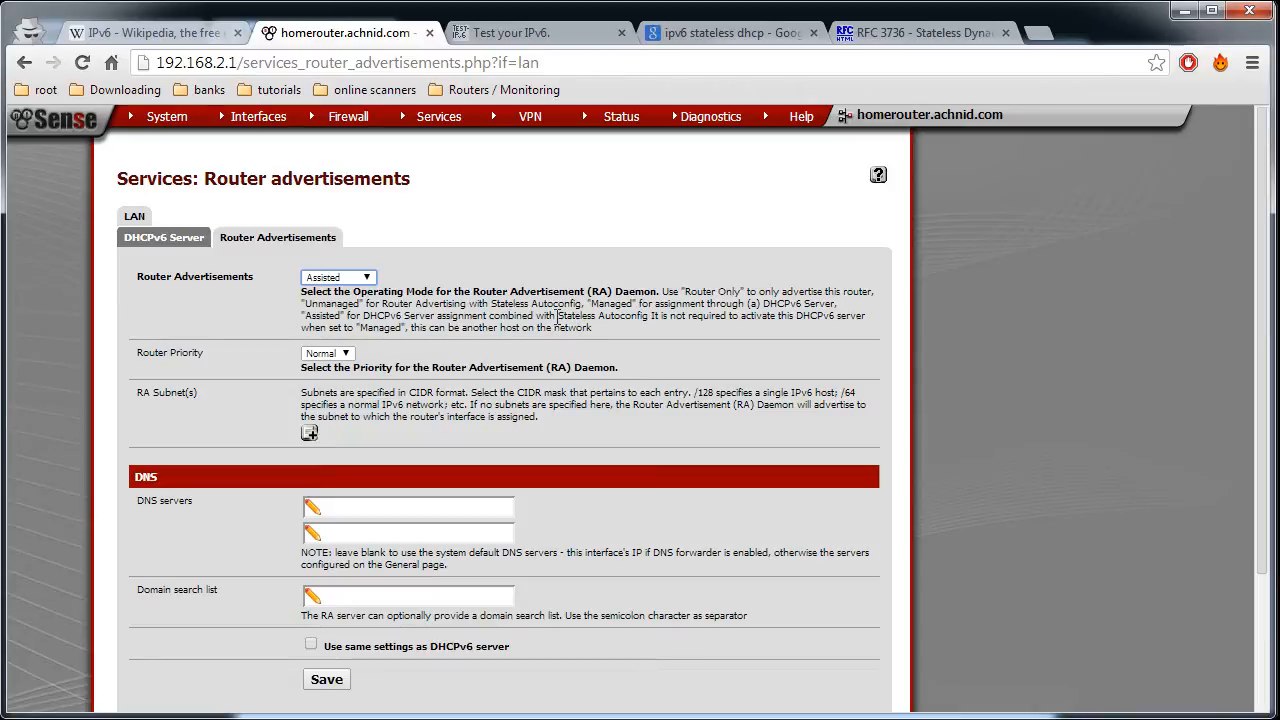
{"action": "left_click_drag", "start_coordinate": [558, 316], "coordinate": [645, 318]}
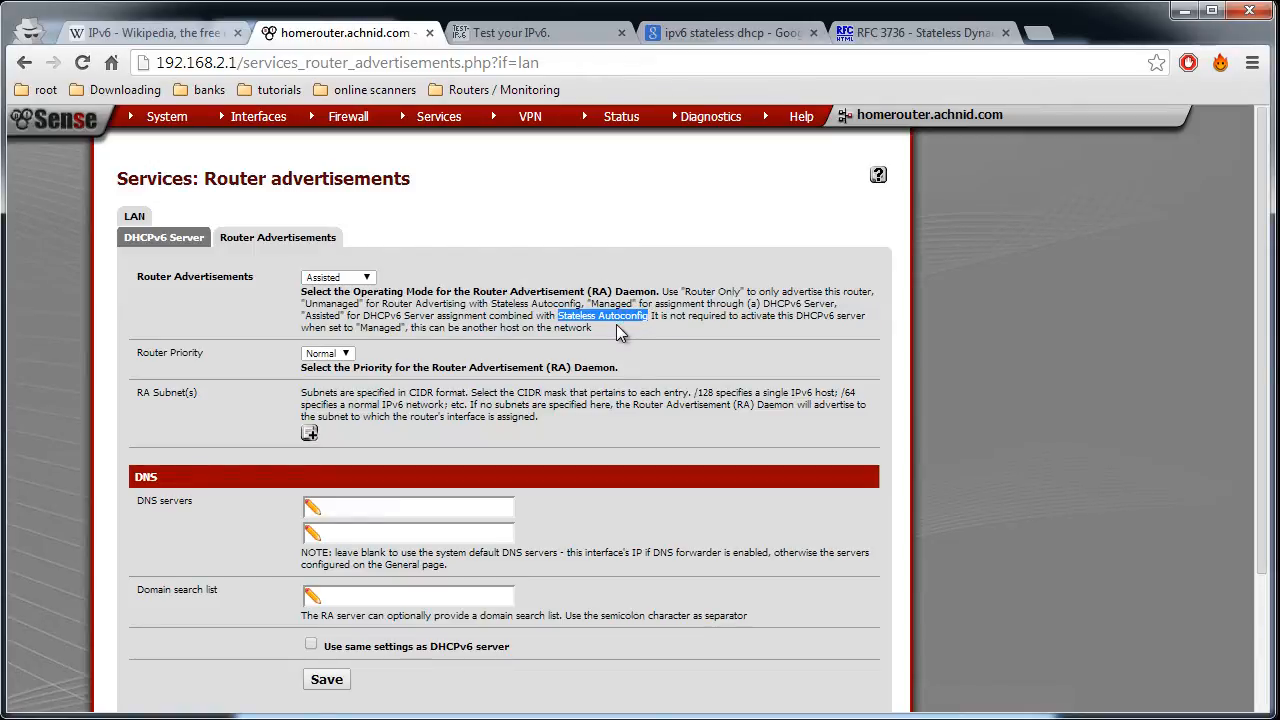
{"action": "left_click", "coordinate": [368, 314]}
{"action": "left_click_drag", "start_coordinate": [377, 312], "coordinate": [405, 314]}
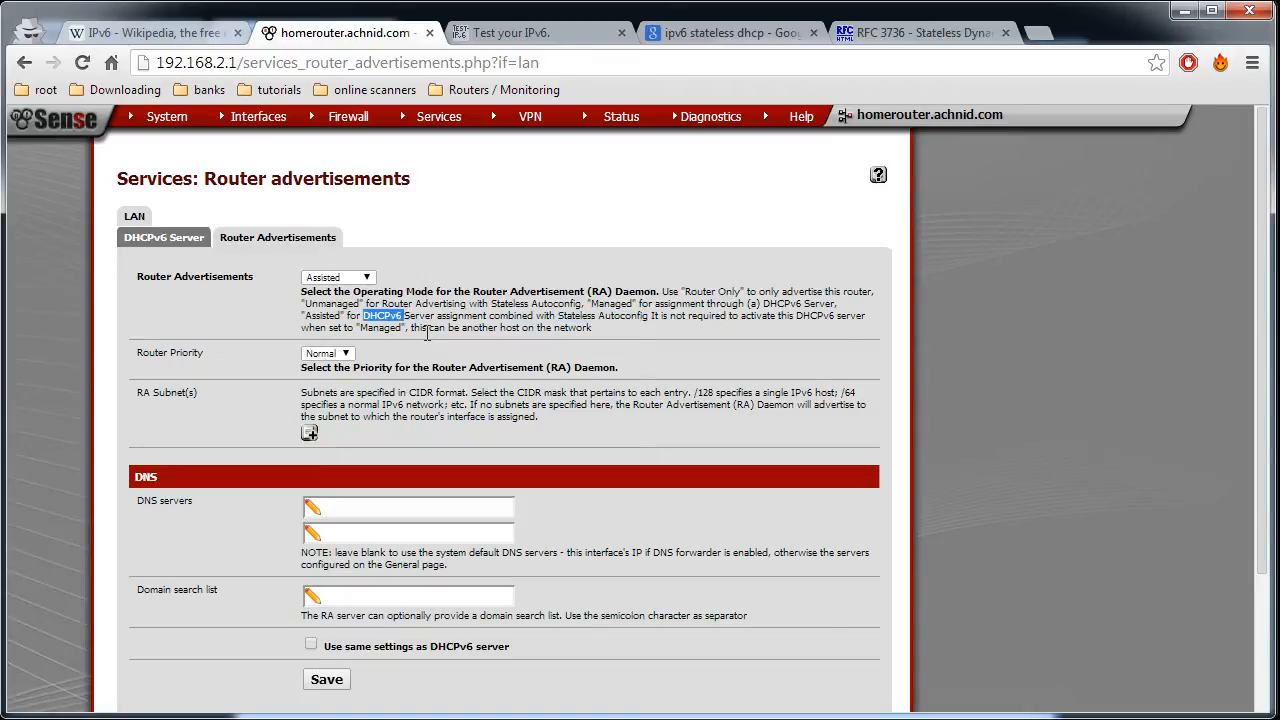
- Enable the DHCPv6 server on the LAN interface and copy 2607:f2c0:a000:109:: from the available range as the range start
{"action": "left_click", "coordinate": [180, 240]}
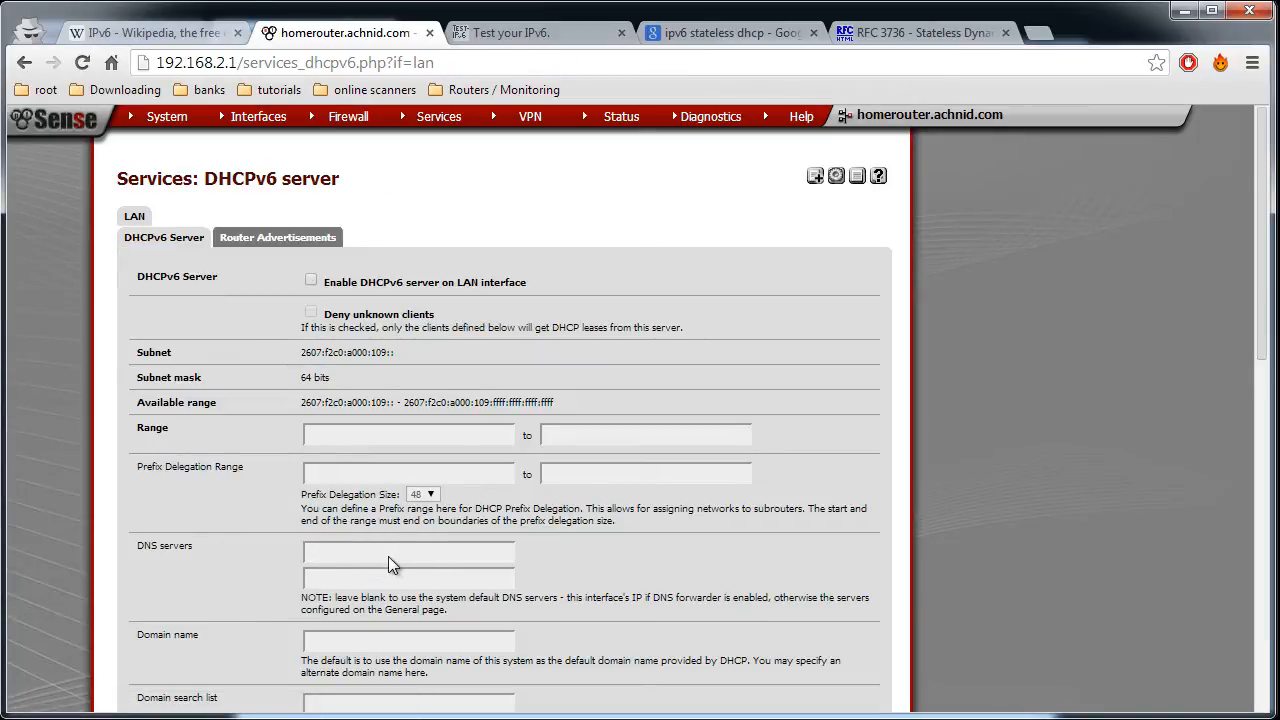
{"action": "left_click", "coordinate": [311, 281]}
{"action": "left_click_drag", "start_coordinate": [301, 402], "coordinate": [390, 406]}
{"action": "key", "text": "ctrl+c"}
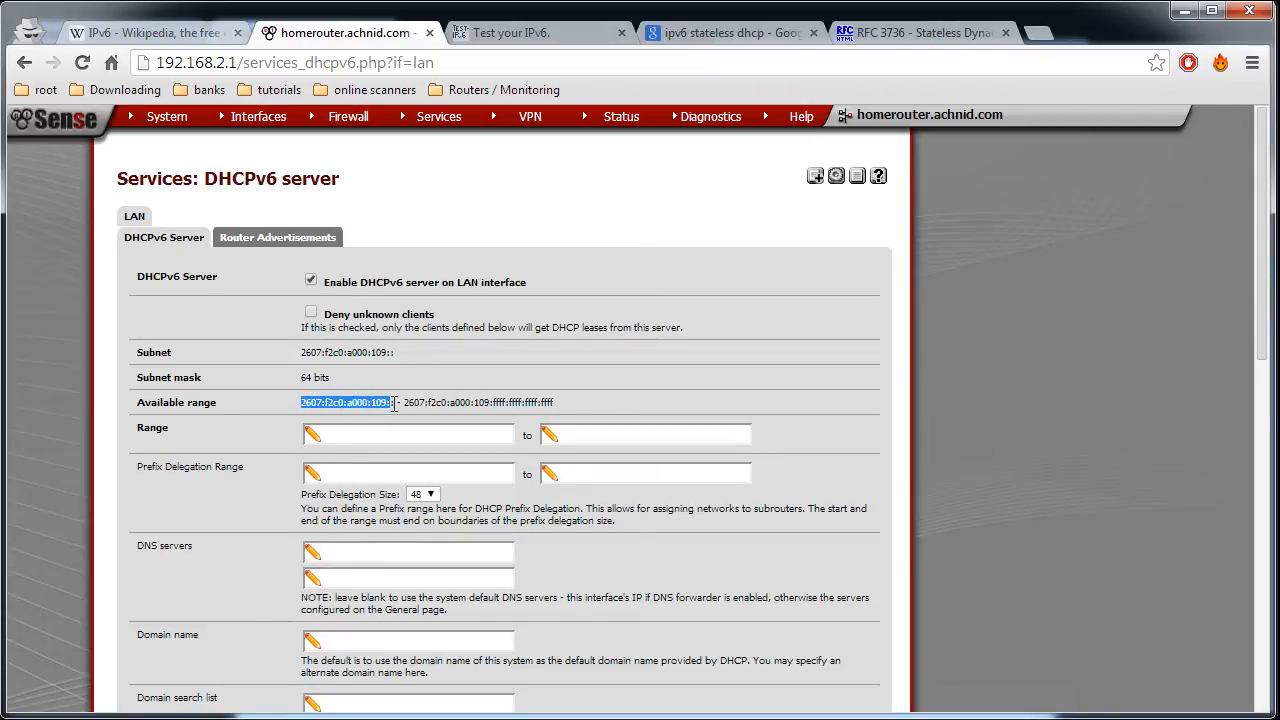
{"action": "left_click", "coordinate": [433, 435]}
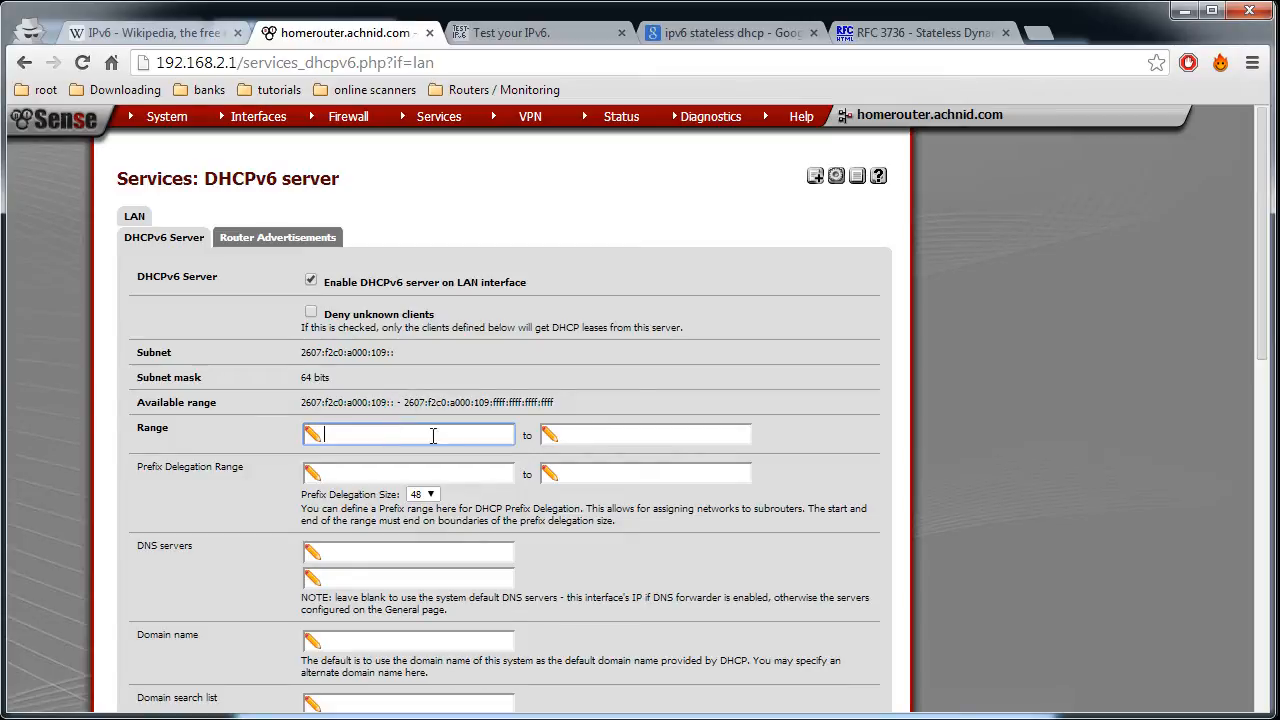
{"action": "key", "text": "ctrl+v"}
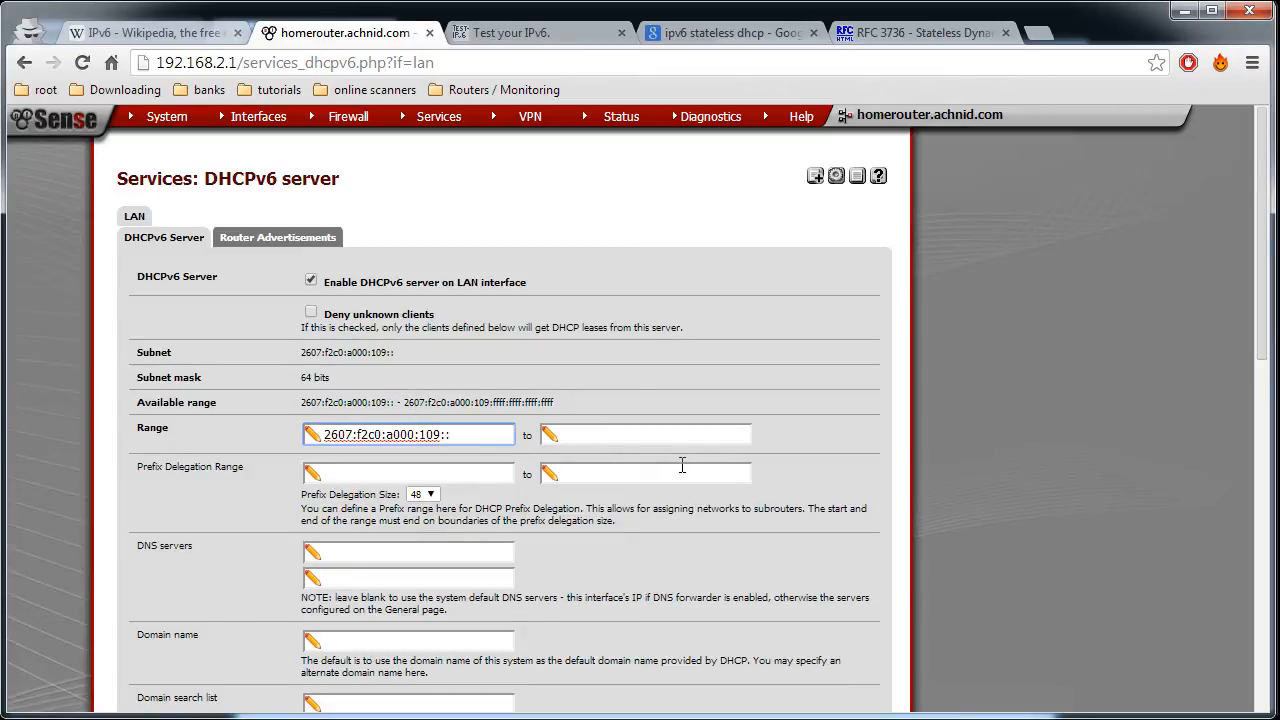
- Set the DHCPv6 range from 2607:f2c0:a000:109:ffff:ffff:ffff:fff0 to 2607:f2c0:a000:109:ffff:ffff:ffff:ffff, based on the end of the available range
{"action": "left_click_drag", "start_coordinate": [402, 403], "coordinate": [621, 400]}
{"action": "left_click", "coordinate": [407, 407]}
{"action": "key", "text": "ctrl+c"}
{"action": "left_click_drag", "start_coordinate": [491, 432], "coordinate": [177, 434]}
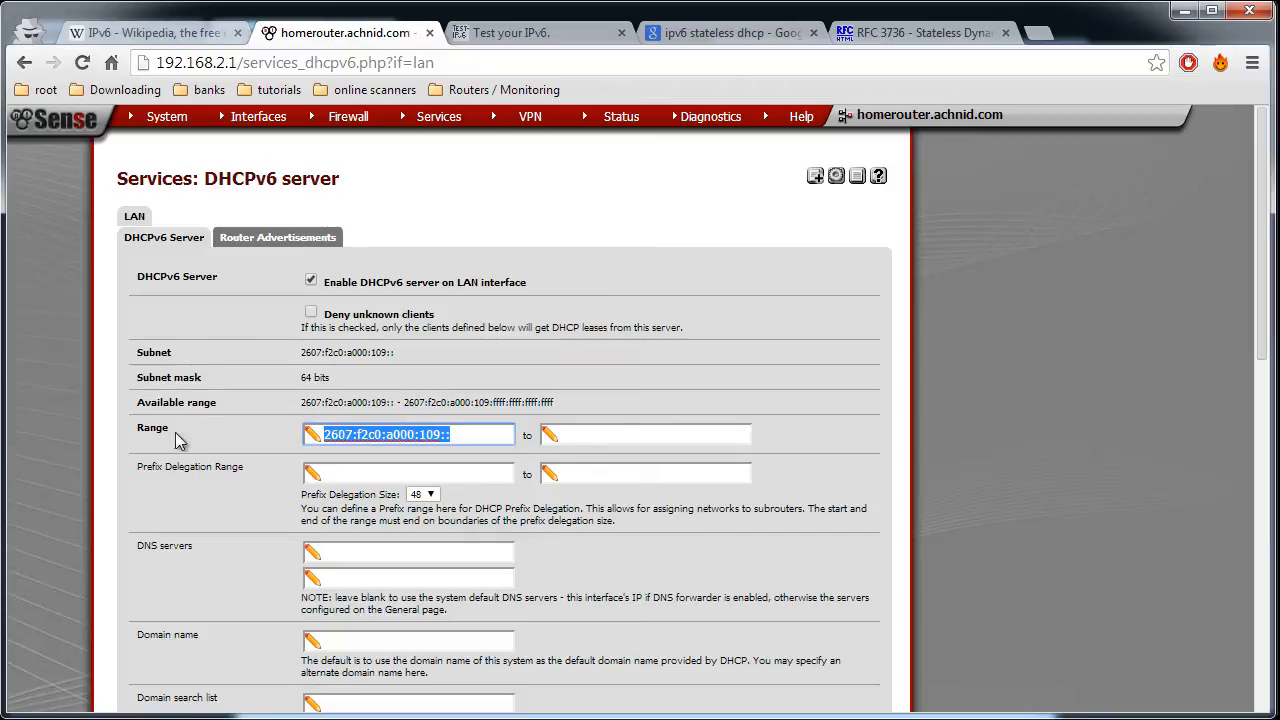
{"action": "key", "text": "ctrl+v"}
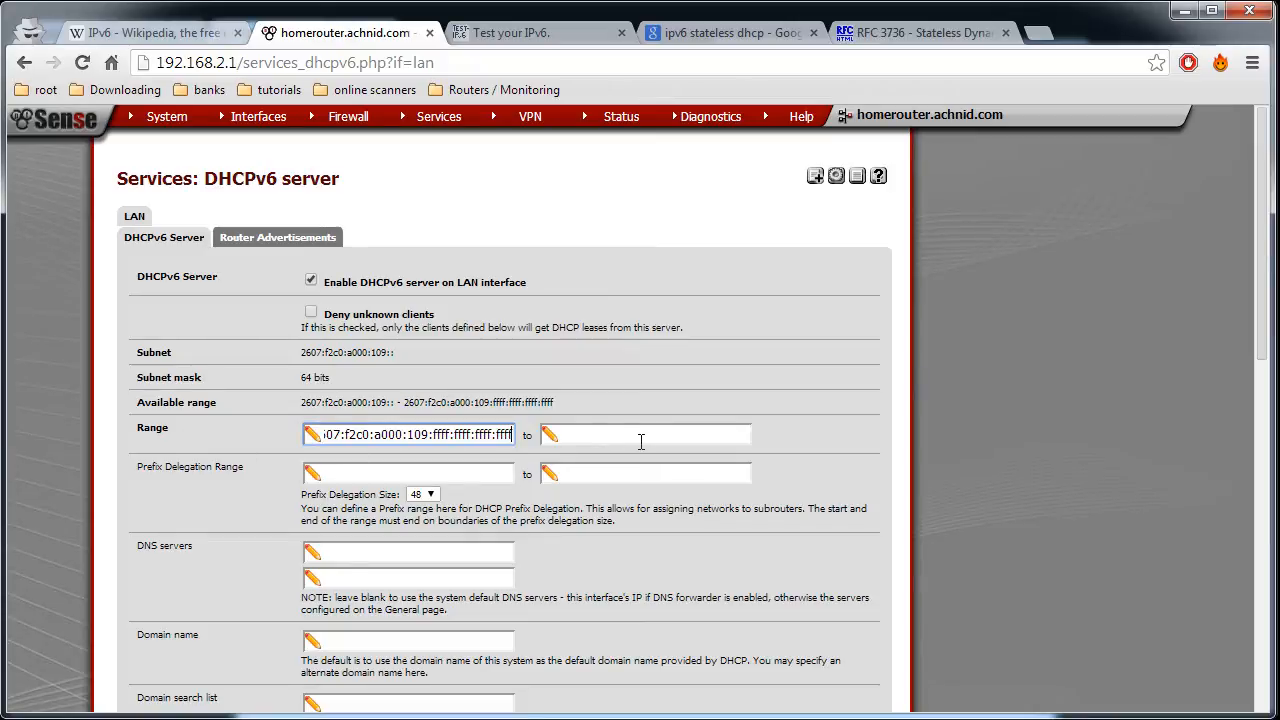
{"action": "key", "text": "BackSpace"}
{"action": "type", "text": "0"}
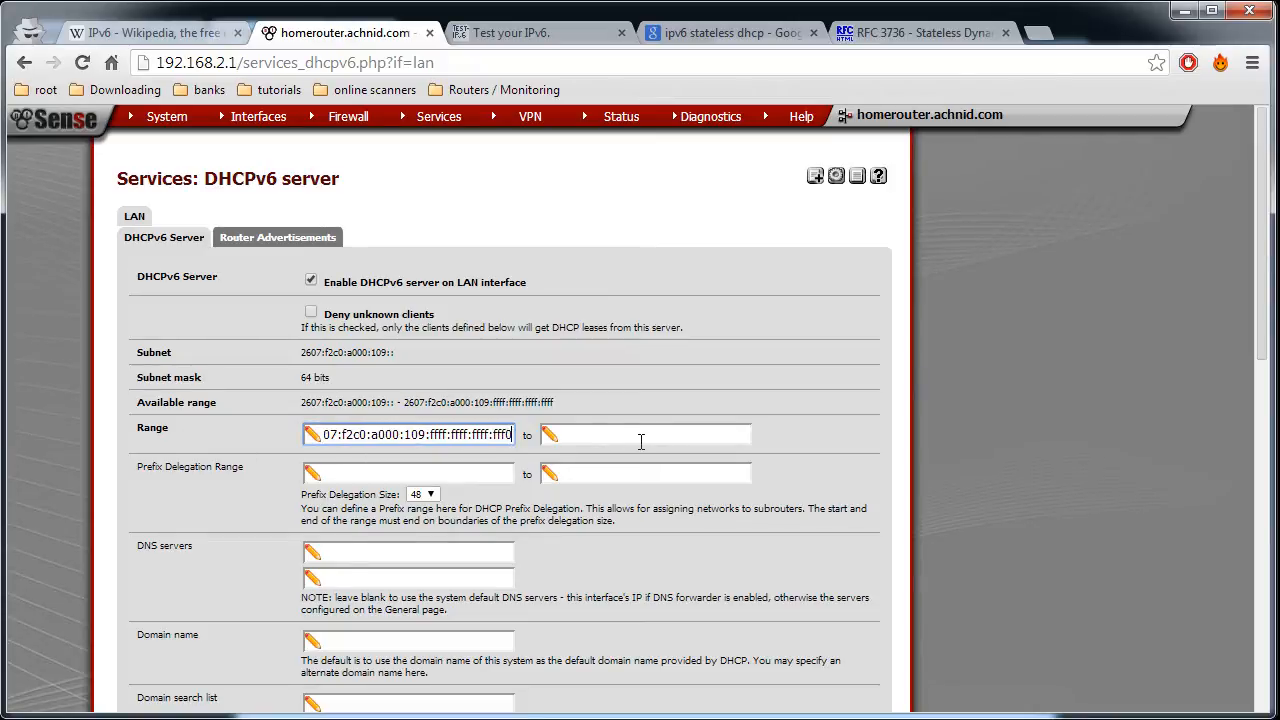
{"action": "left_click", "coordinate": [628, 432]}
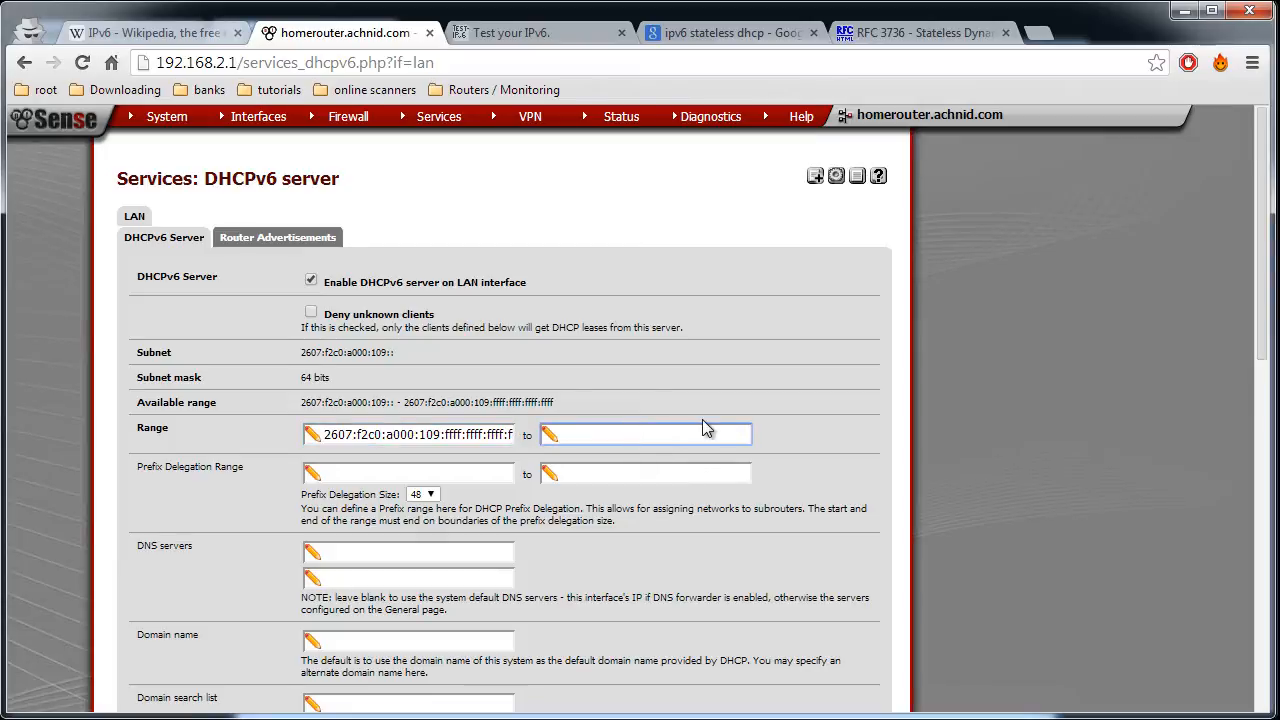
{"action": "key", "text": "ctrl+v"}
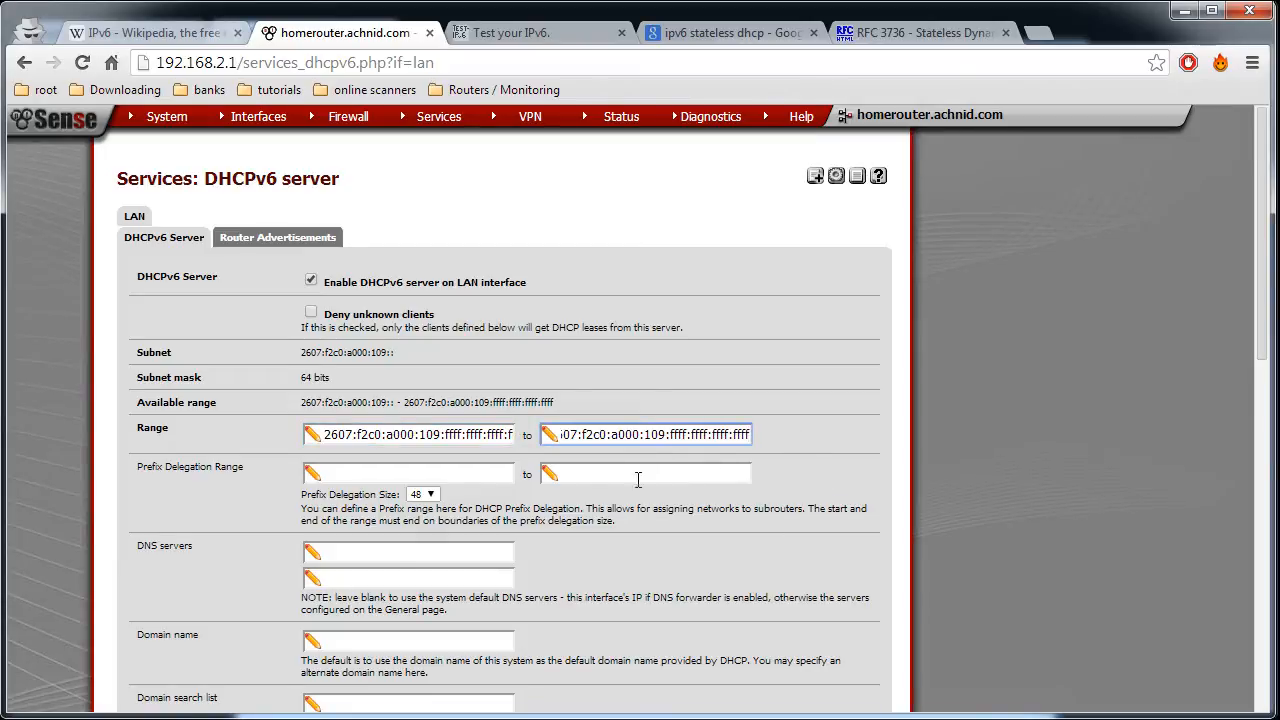
- Search Google for "google ipv6 dns" in a new browser tab and open the Using Google Public DNS page
{"action": "left_click", "coordinate": [382, 560]}
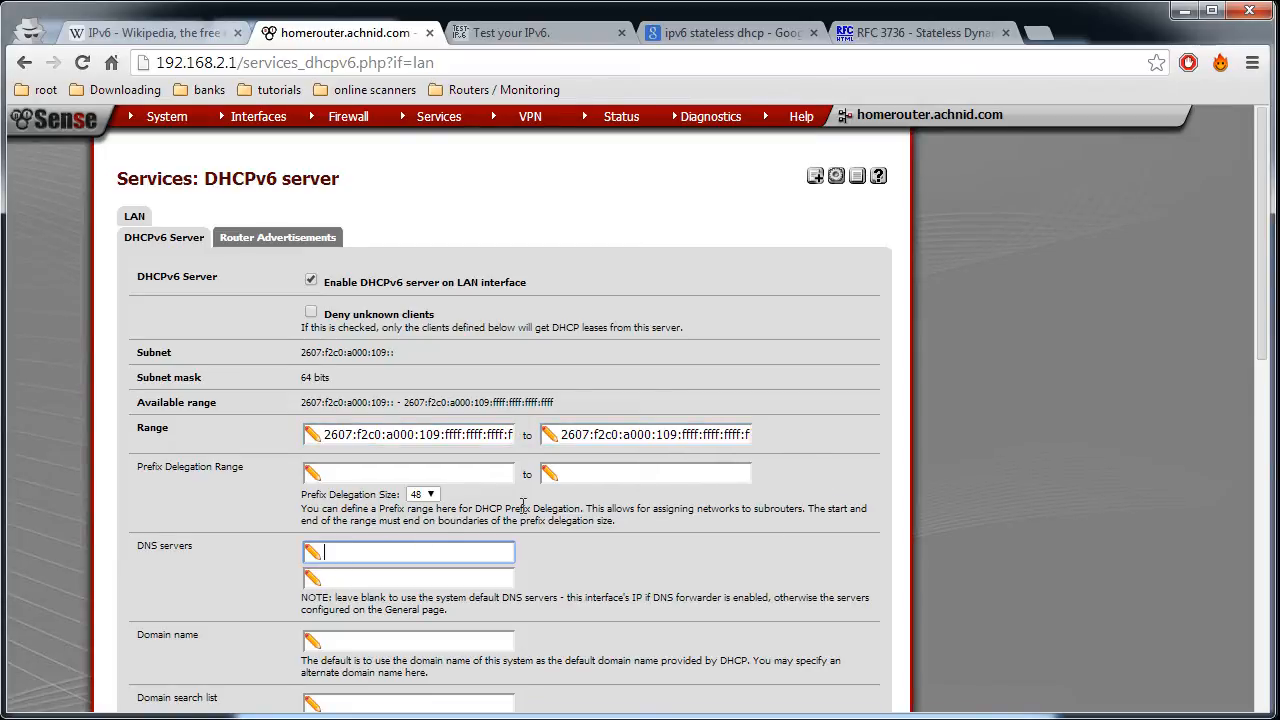
{"action": "left_click", "coordinate": [1040, 33]}
{"action": "left_click", "coordinate": [47, 91]}
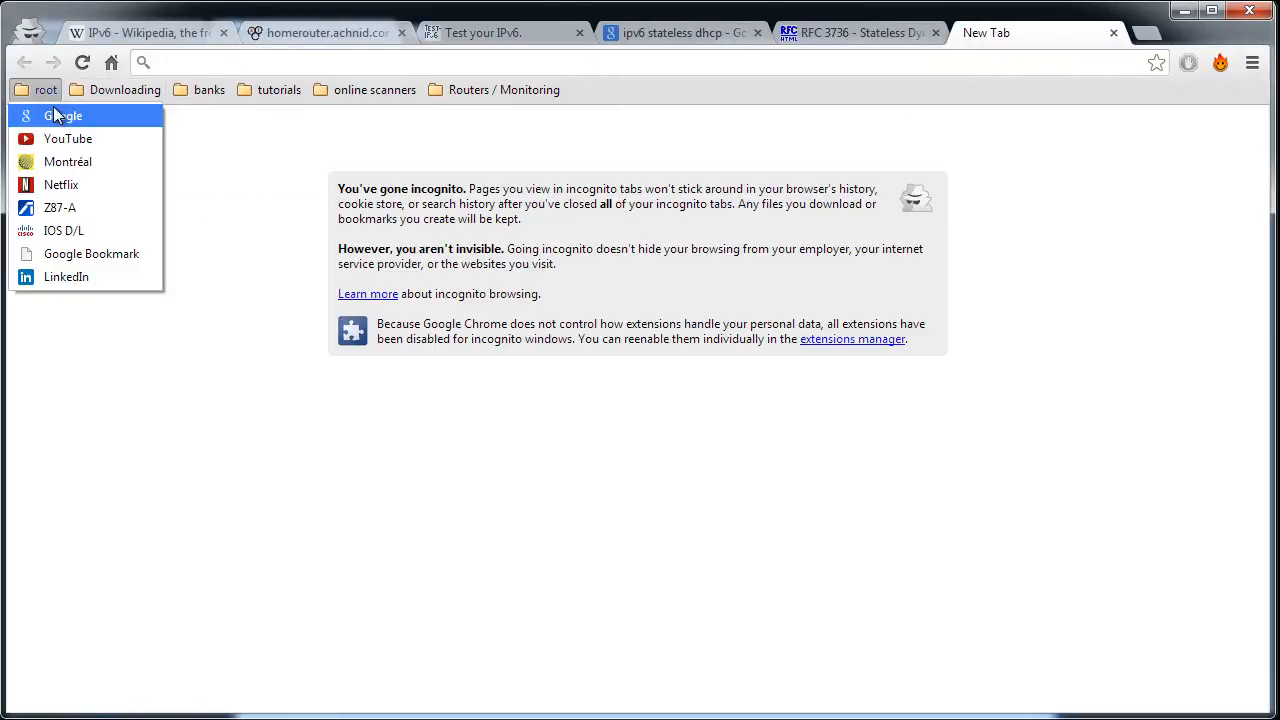
{"action": "left_click", "coordinate": [53, 108]}
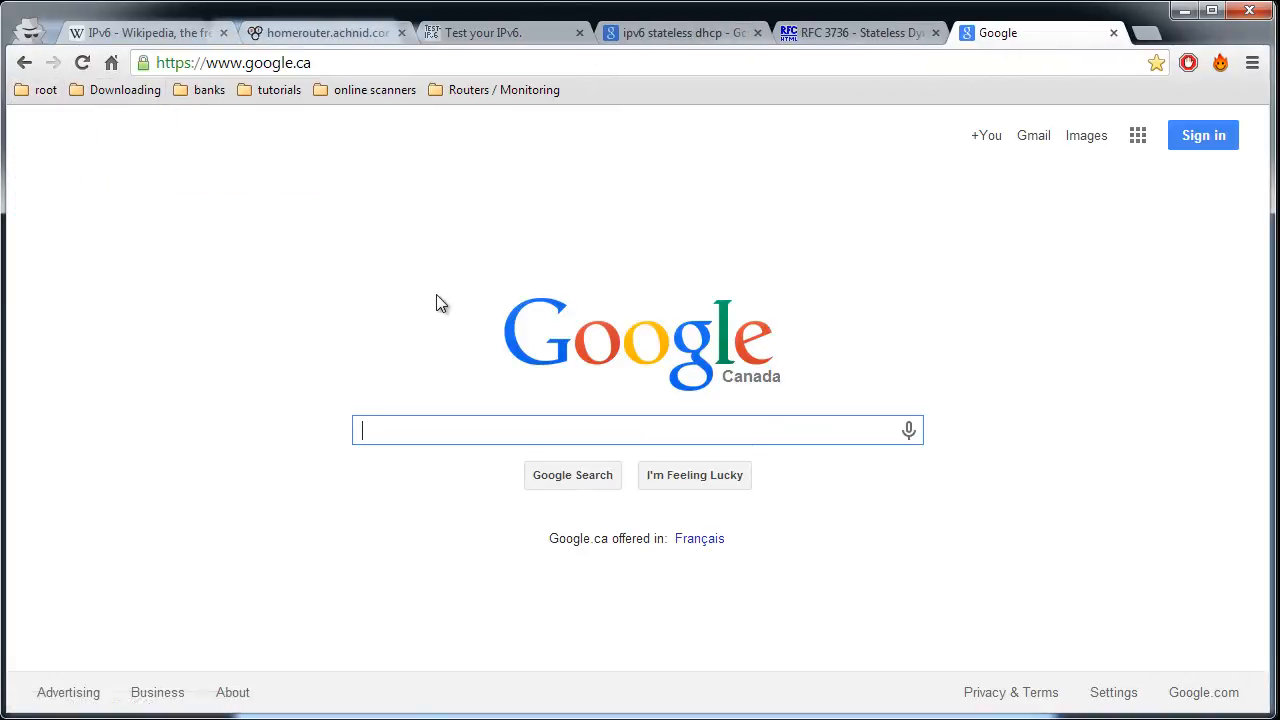
{"action": "type", "text": "google ipv"}
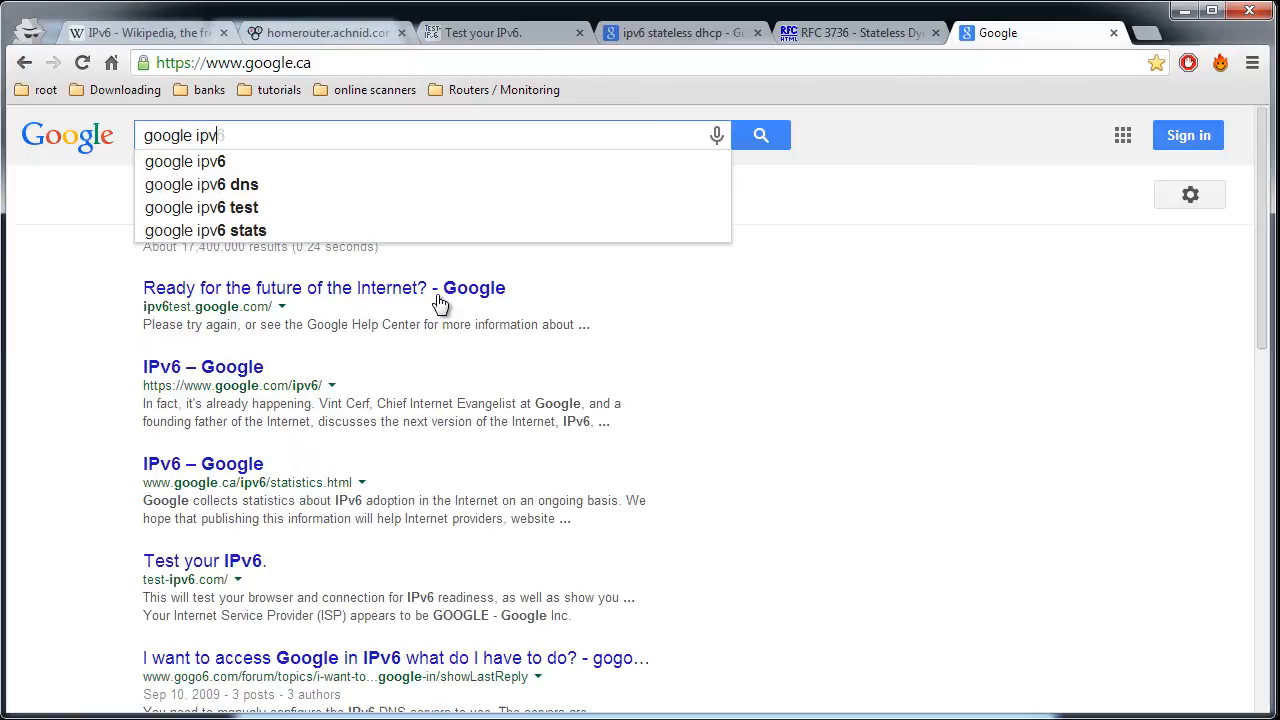
{"action": "type", "text": "6 dns"}
{"action": "key", "text": "Return"}
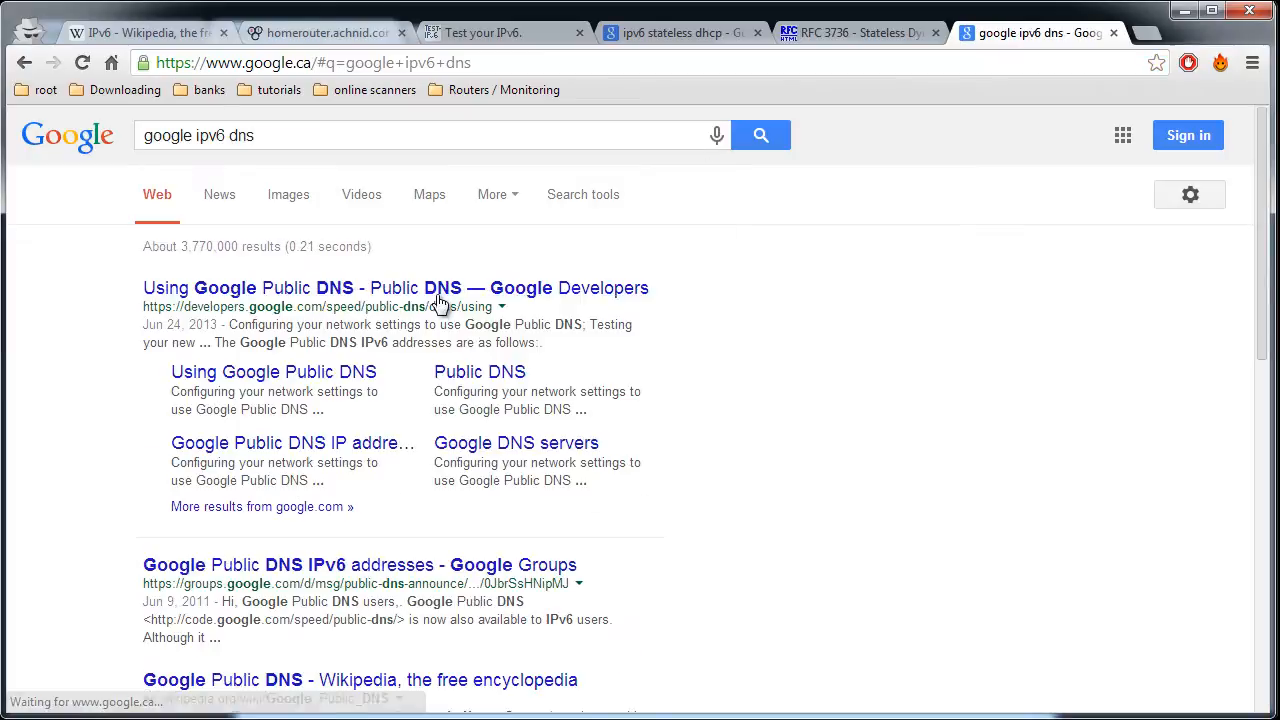
{"action": "left_click", "coordinate": [358, 293]}
- Copy Google's IPv6 DNS address 2001:4860:4860::8888 from the page into the router's first DHCPv6 DNS server entry
{"action": "scroll", "coordinate": [622, 460], "scroll_direction": "down", "scroll_amount": 1}
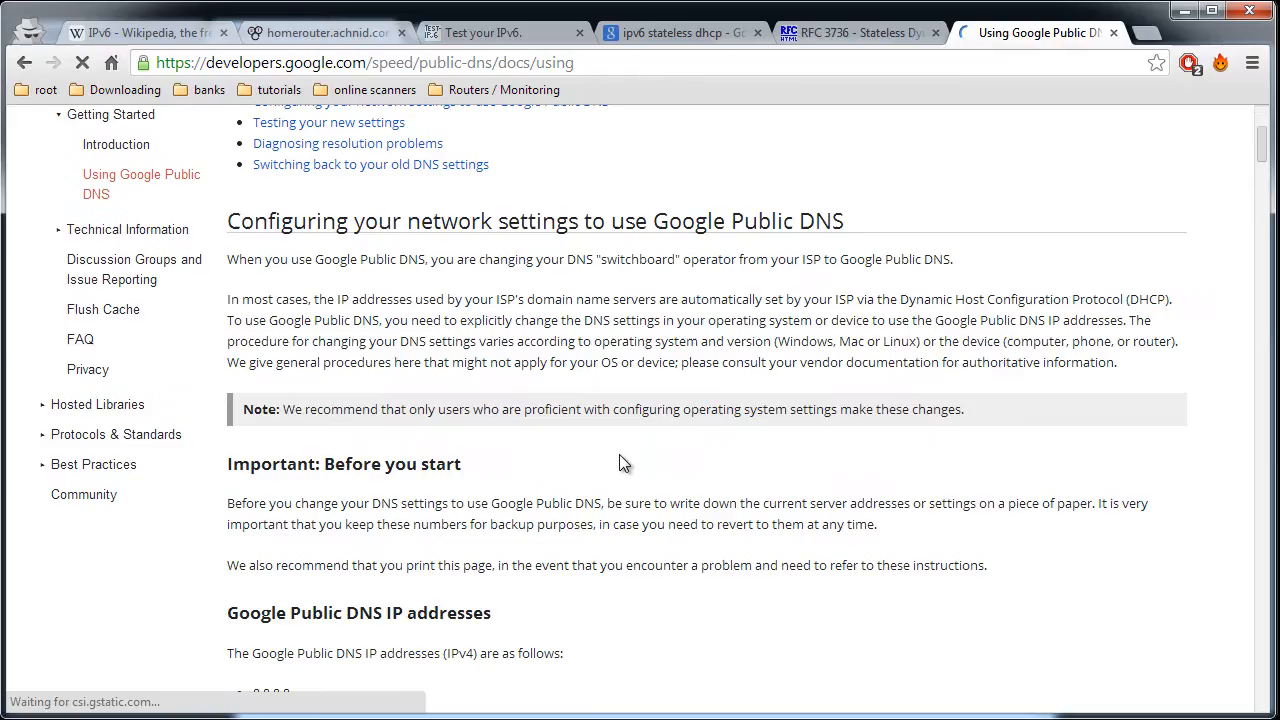
{"action": "scroll", "coordinate": [620, 462], "scroll_direction": "down", "scroll_amount": 2}
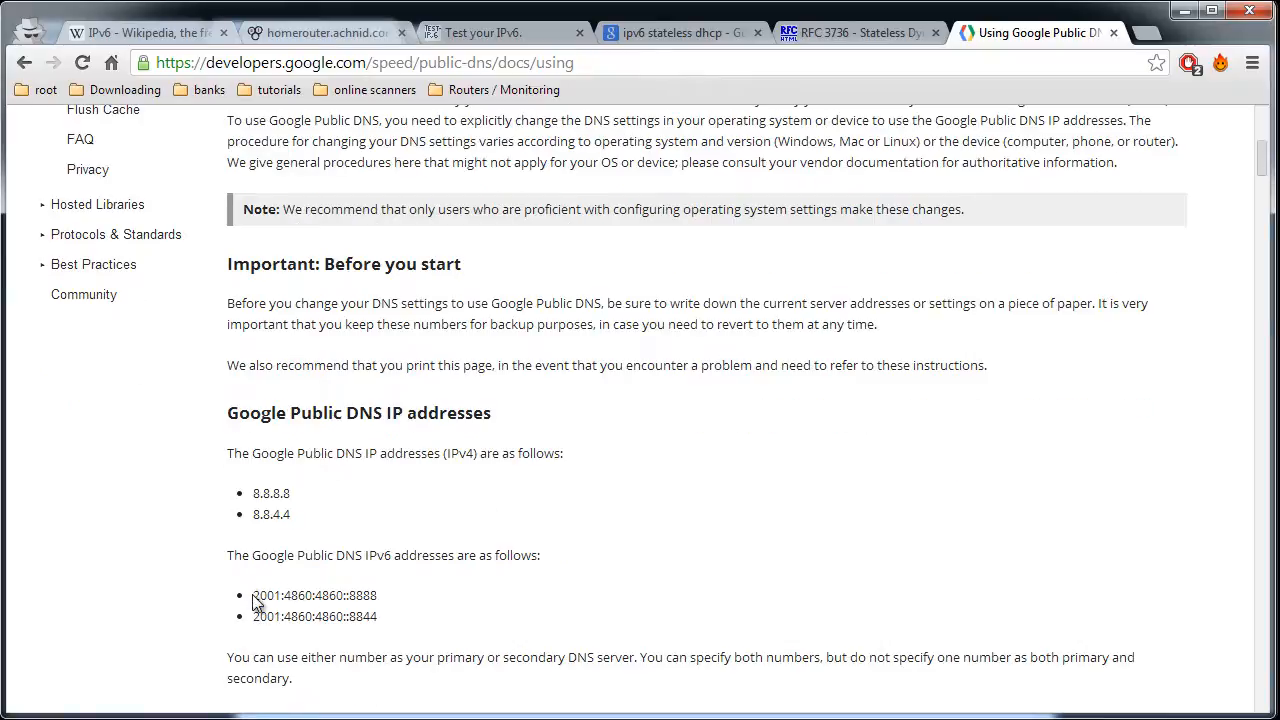
{"action": "left_click_drag", "start_coordinate": [253, 597], "coordinate": [380, 595]}
{"action": "right_click", "coordinate": [363, 593]}
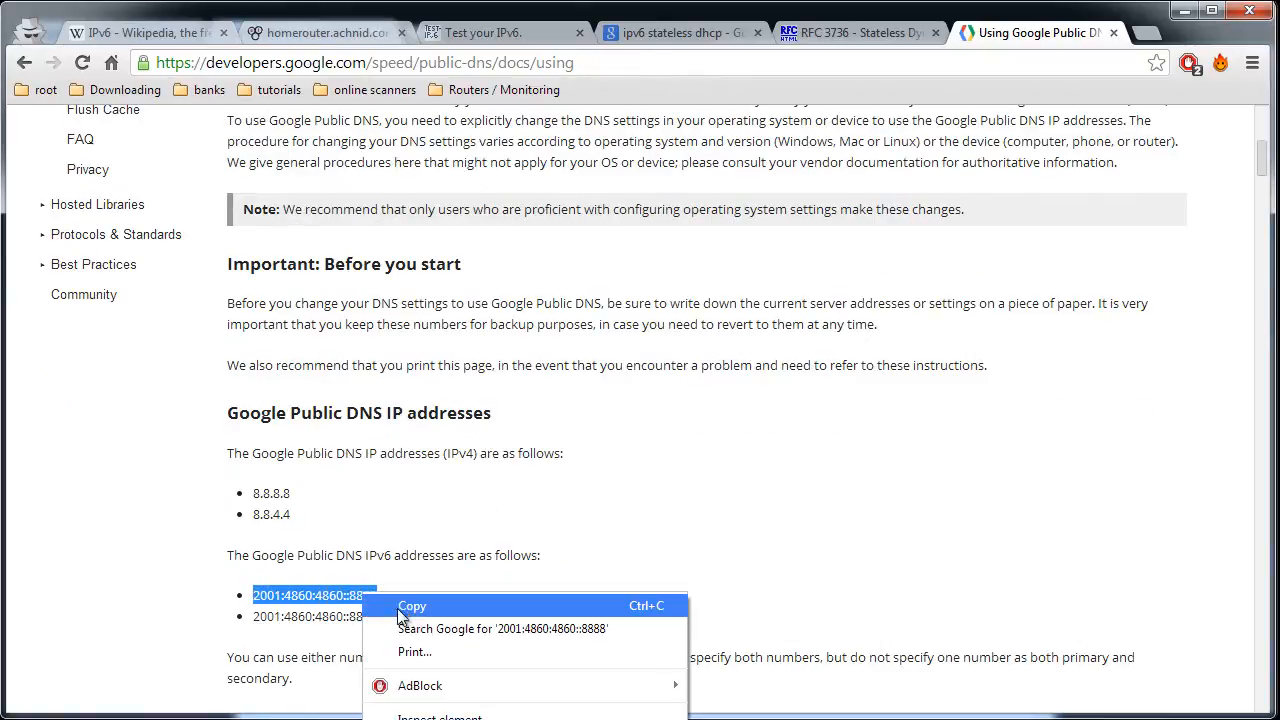
{"action": "left_click", "coordinate": [410, 606]}
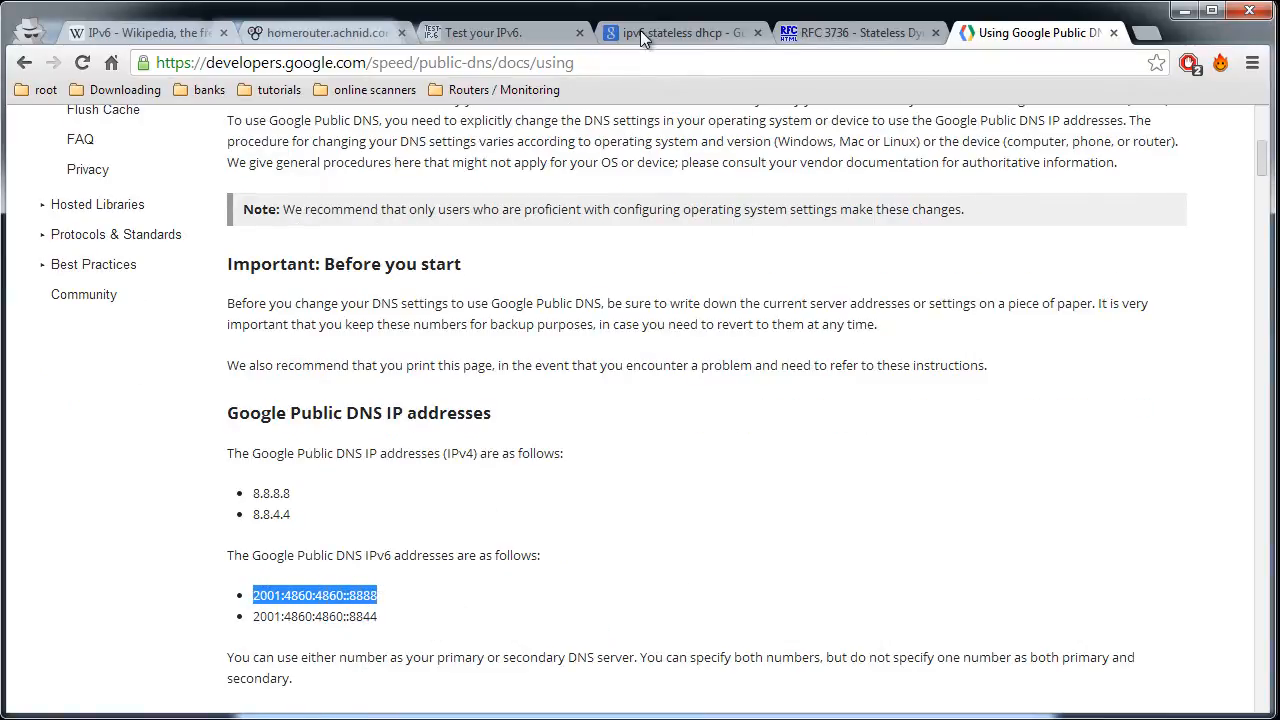
{"action": "left_click", "coordinate": [320, 32]}
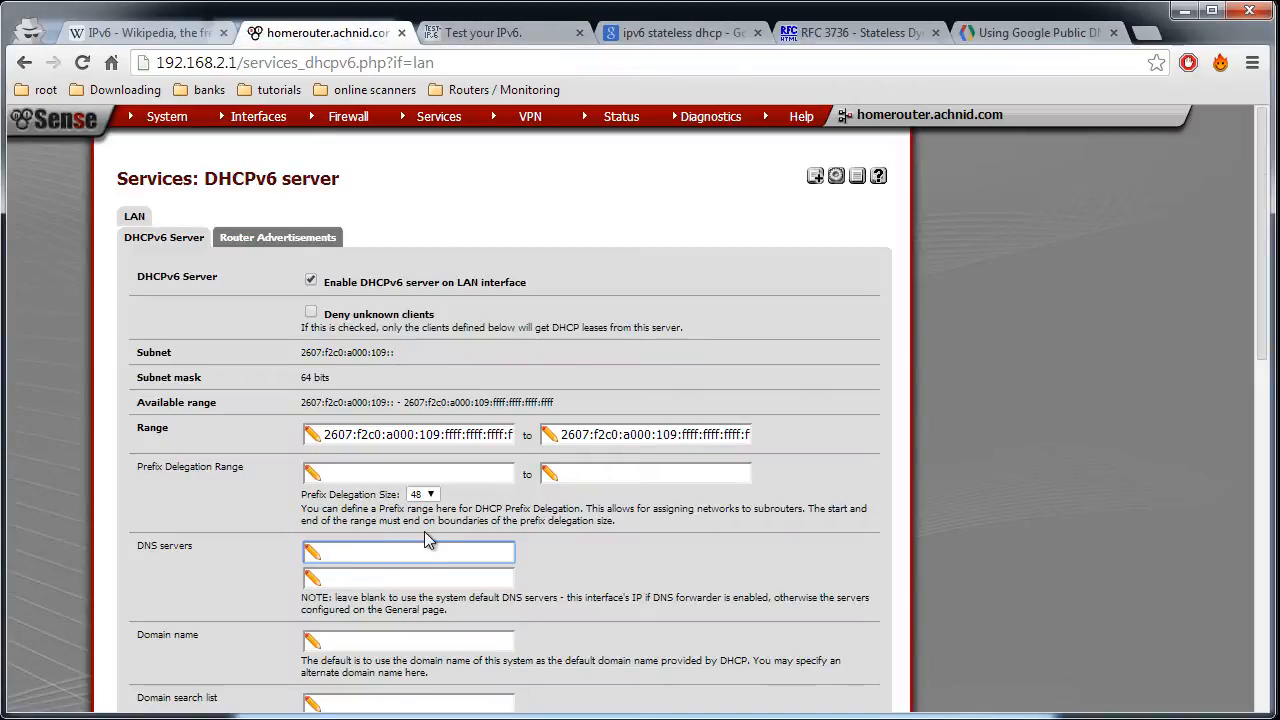
{"action": "key", "text": "ctrl+v"}
- Set the second DHCPv6 DNS server to 2001:4860:4860::8844
{"action": "left_click", "coordinate": [422, 578]}
{"action": "key", "text": "ctrl+v"}
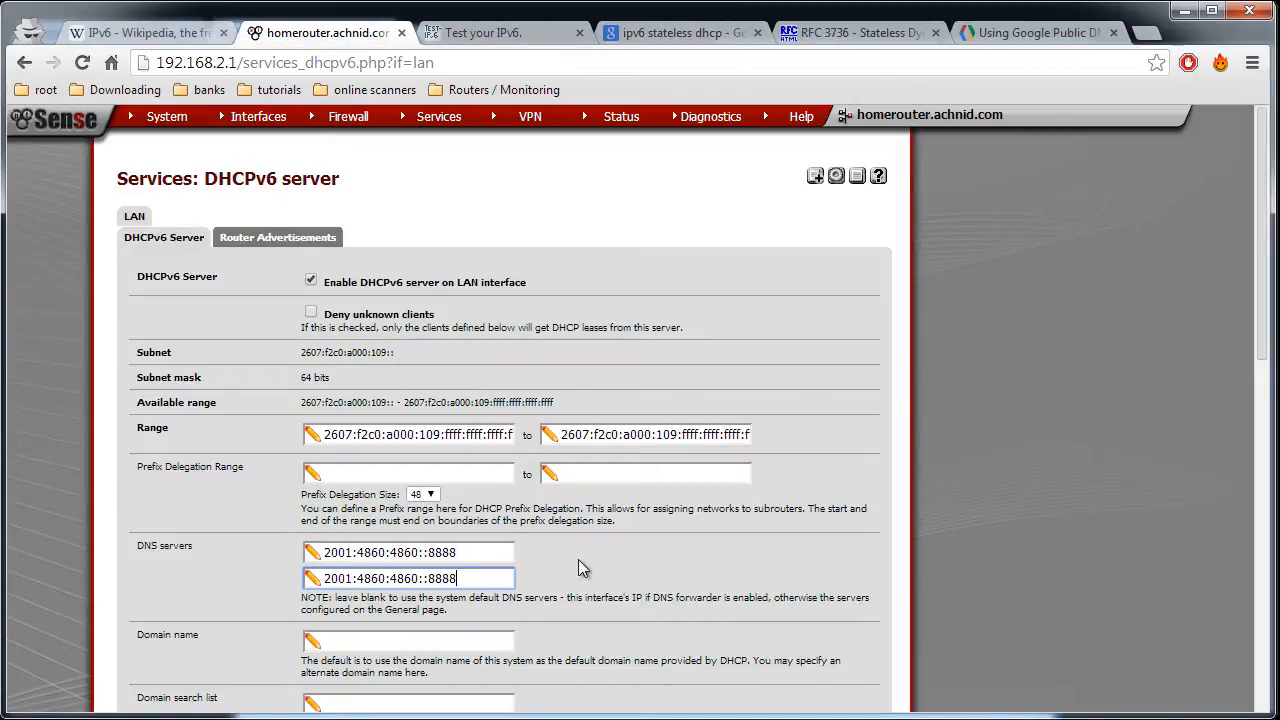
{"action": "key", "text": "BackSpace"}
{"action": "key", "text": "BackSpace"}
{"action": "type", "text": "44"}
{"action": "left_click", "coordinate": [583, 568]}
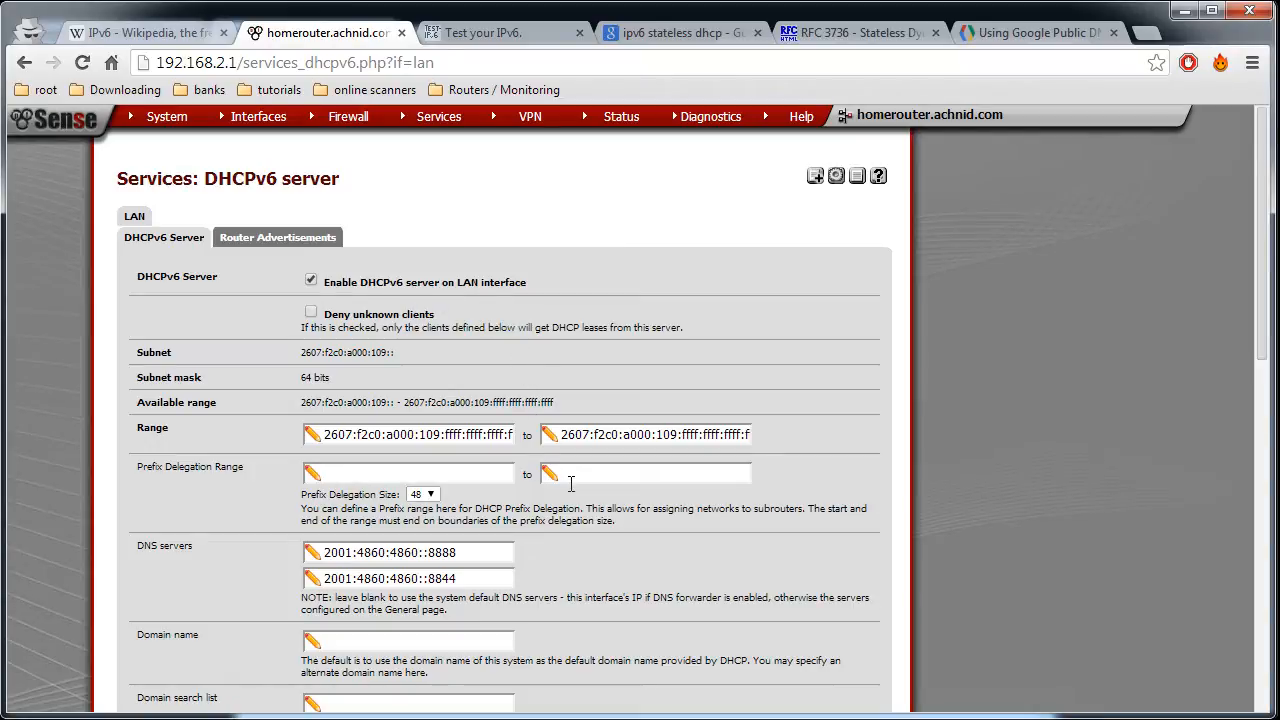
{"action": "left_click", "coordinate": [462, 548]}
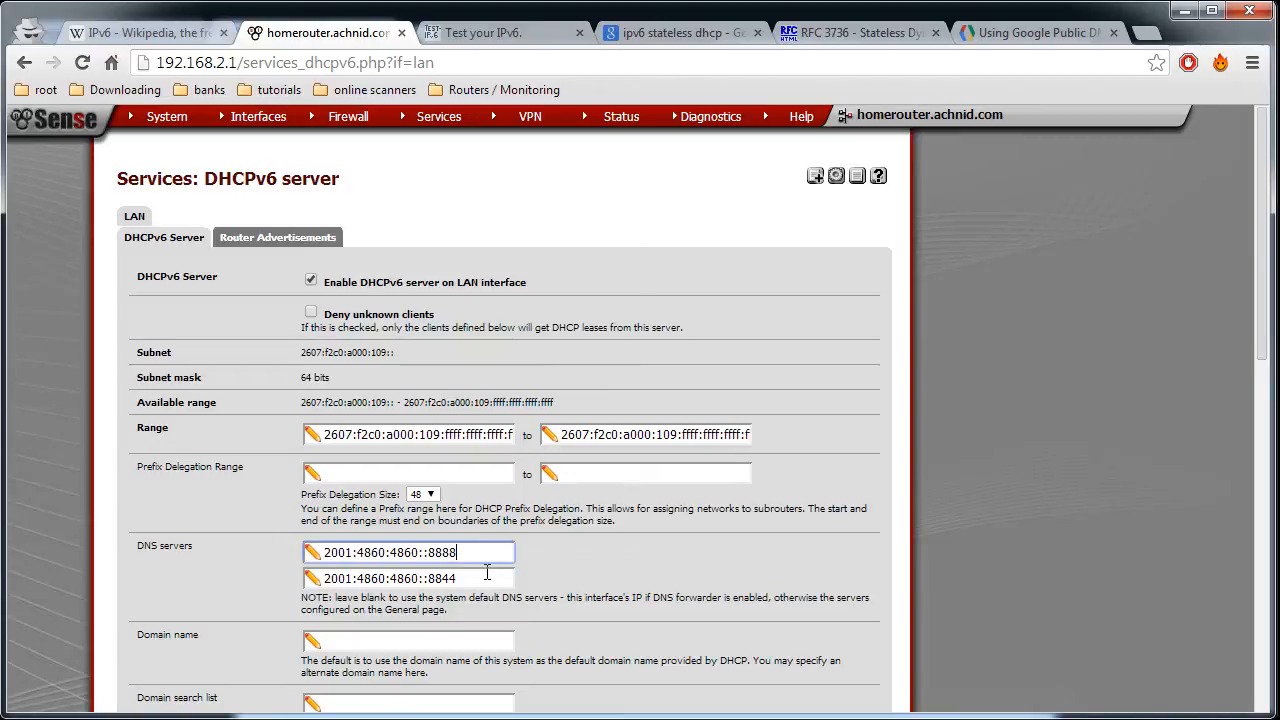
{"action": "left_click", "coordinate": [486, 576]}
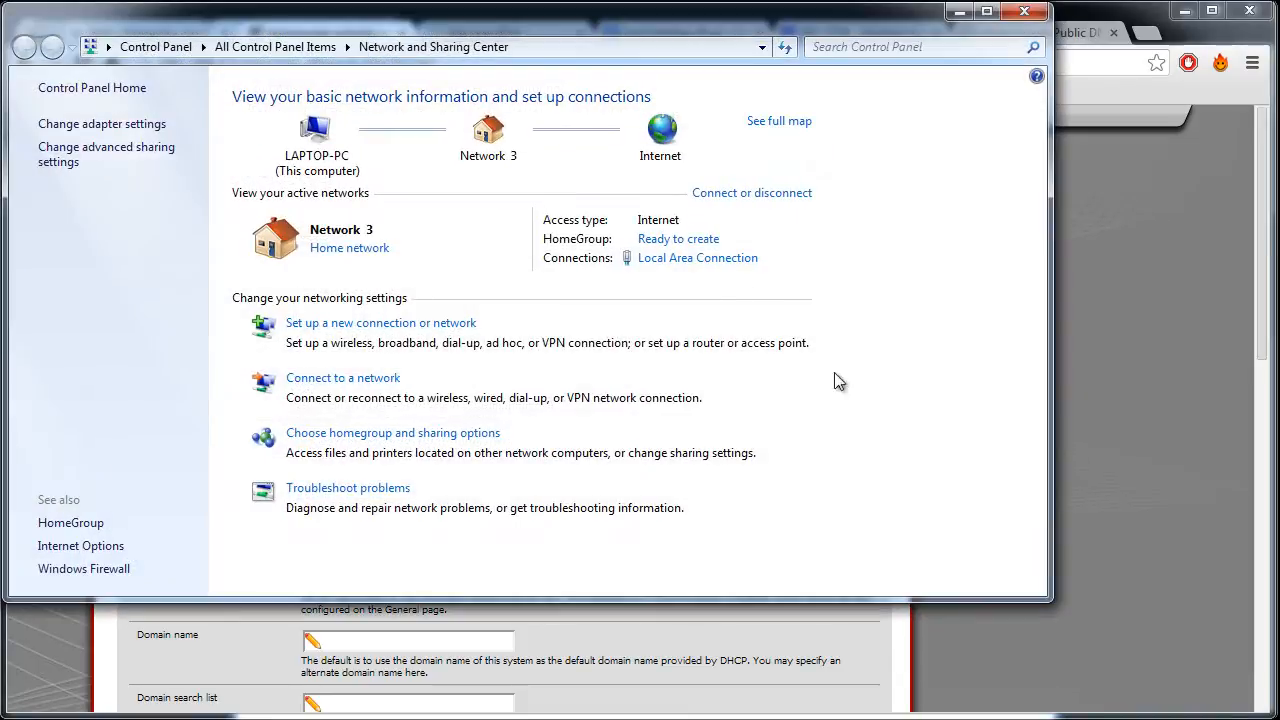
- Examine the Local Area Connection's network details for its IPv6 address and DNS server entries in the Windows Network and Sharing Center
{"action": "left_click", "coordinate": [672, 258]}
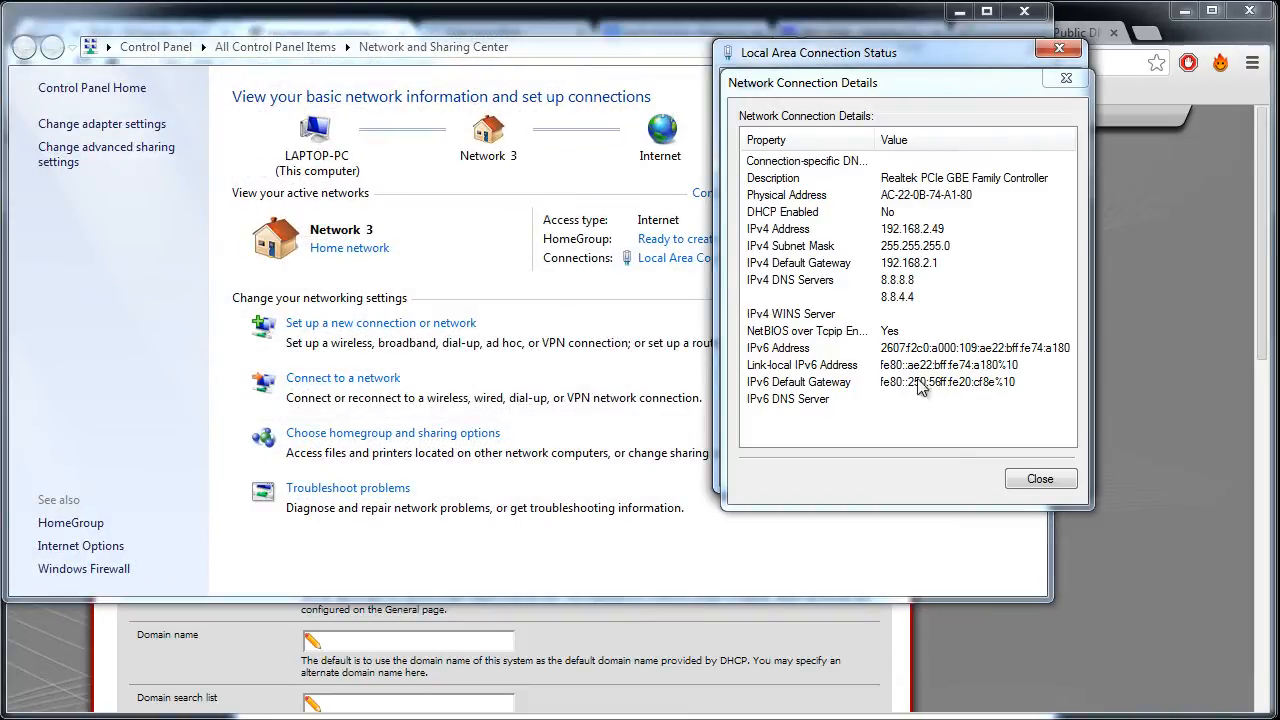
- Close the network connection details and save the LAN DHCPv6 server settings on the router
{"action": "left_click", "coordinate": [1005, 350]}
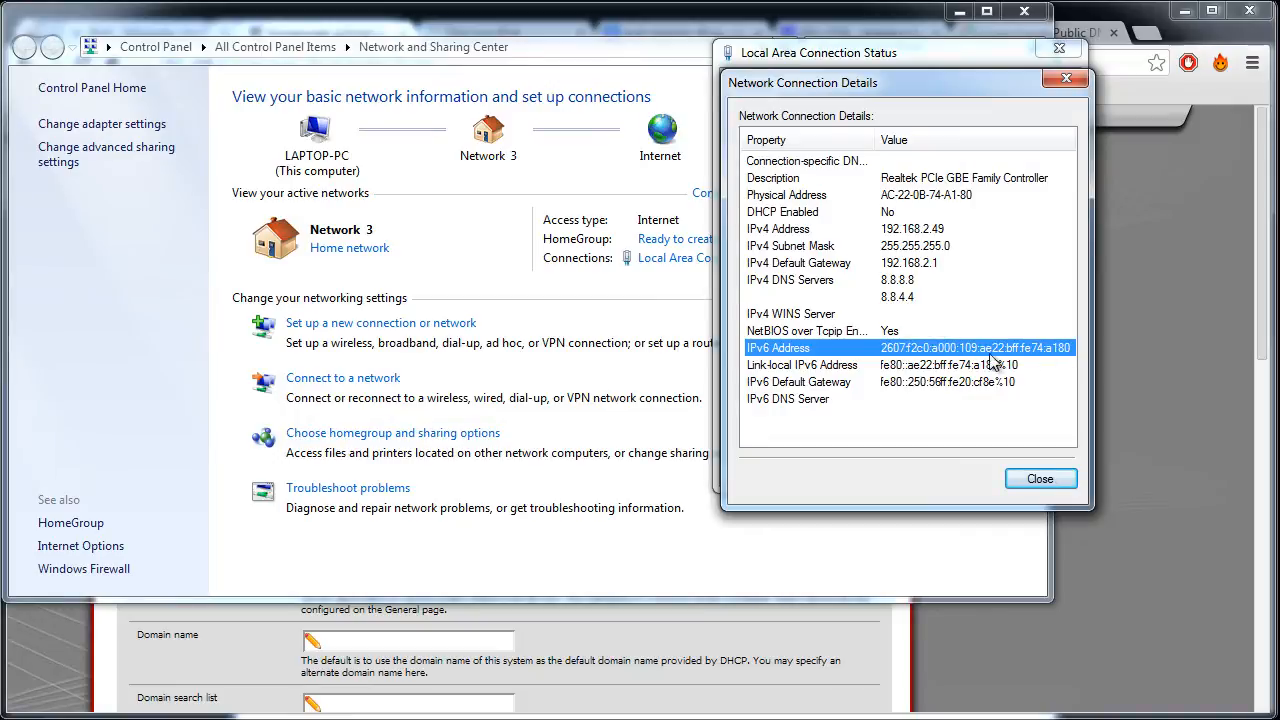
{"action": "left_click", "coordinate": [1035, 479]}
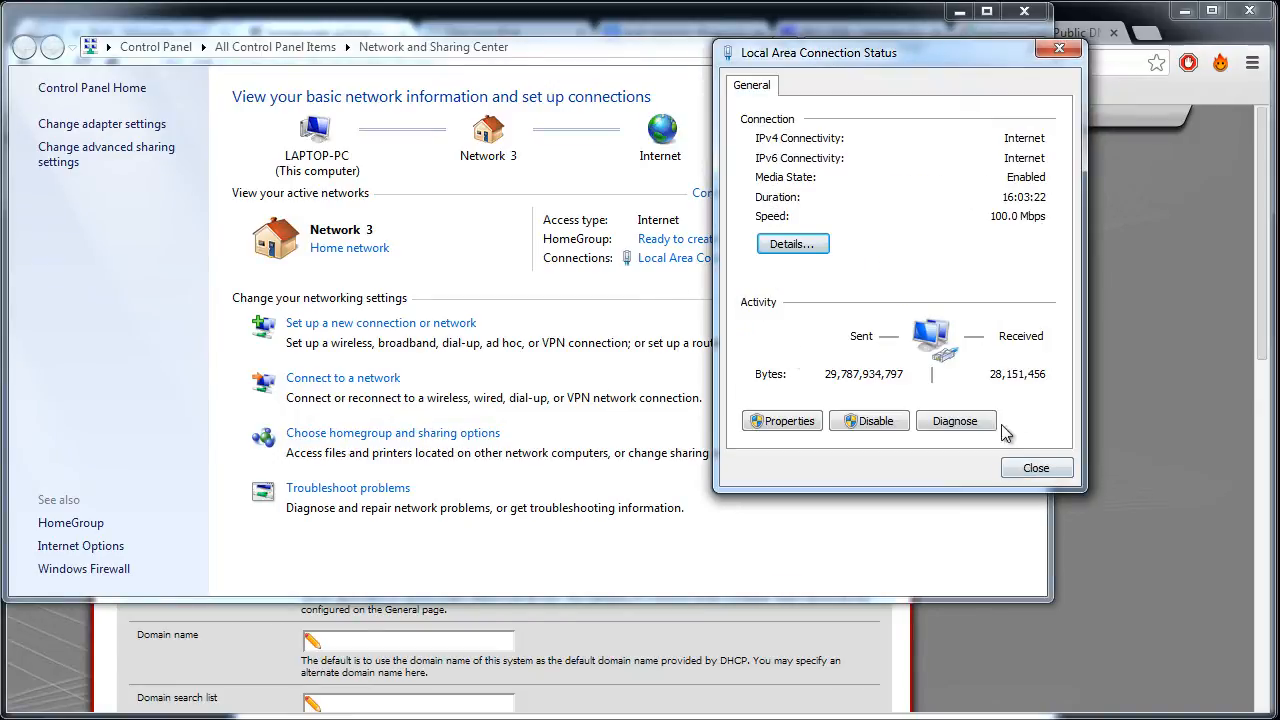
{"action": "left_click", "coordinate": [1131, 412]}
{"action": "scroll", "coordinate": [671, 567], "scroll_direction": "down", "scroll_amount": 10}
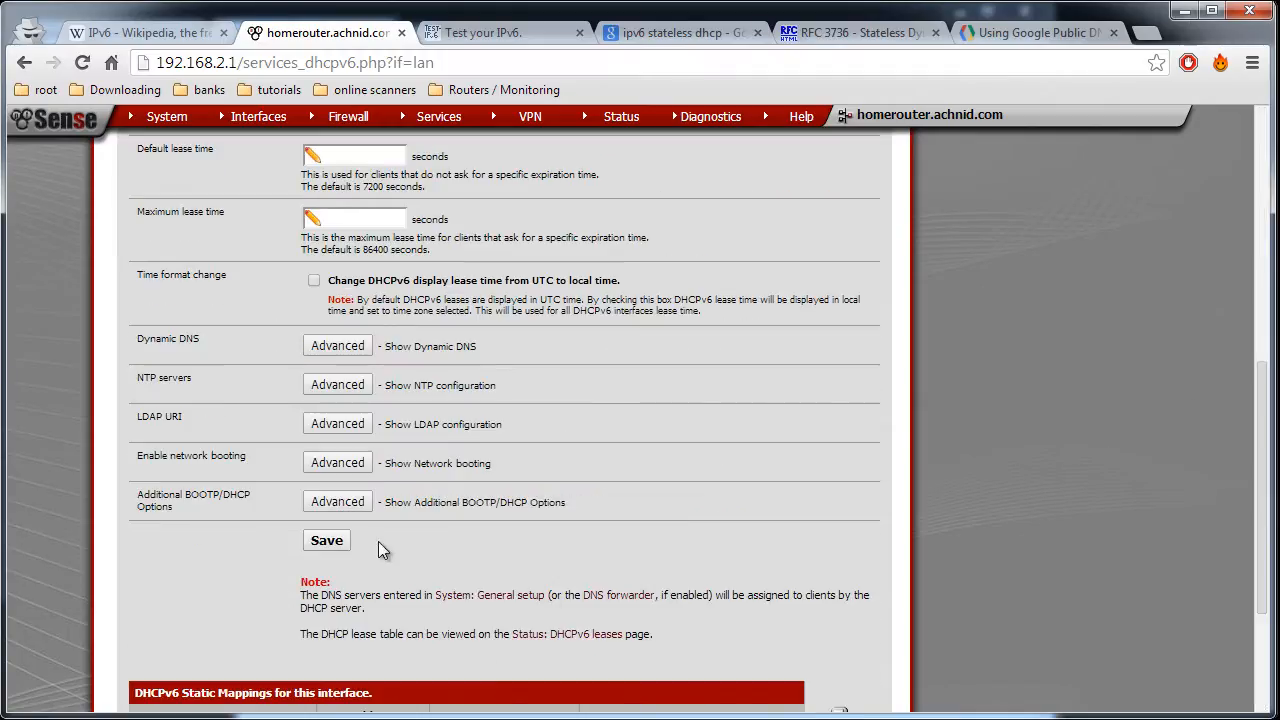
{"action": "left_click", "coordinate": [327, 540]}
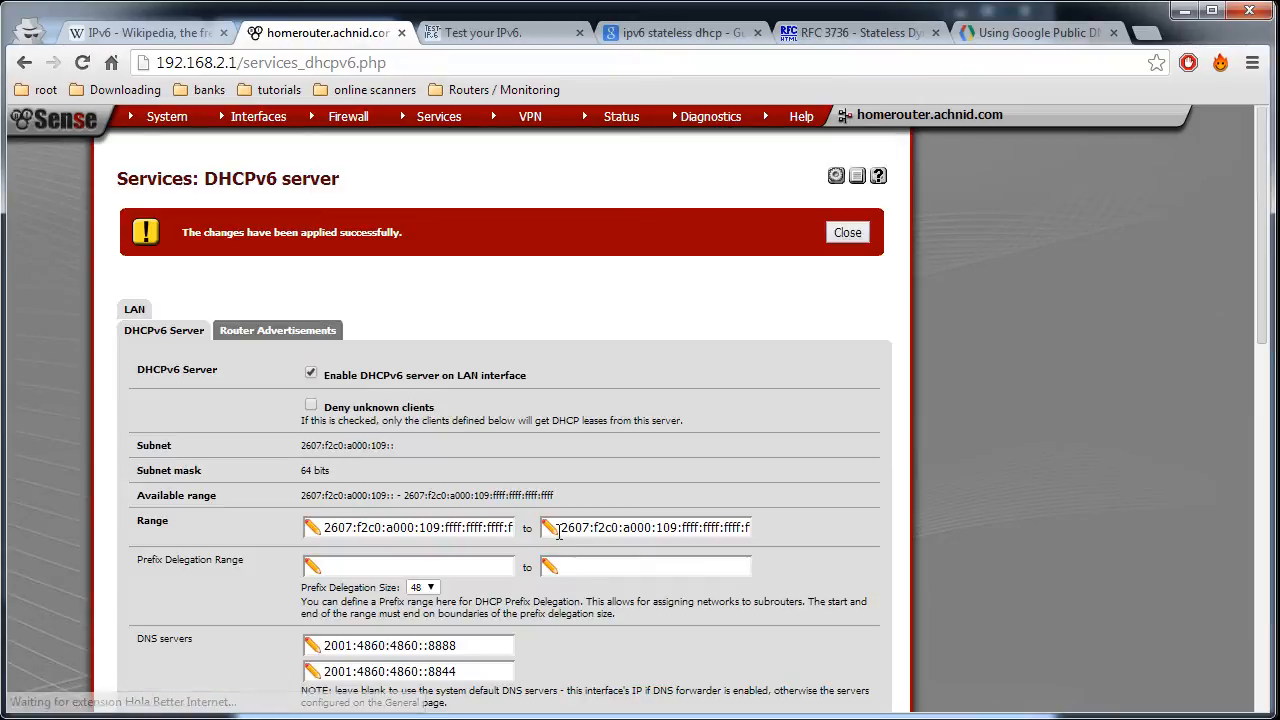
{"action": "left_click", "coordinate": [847, 233]}
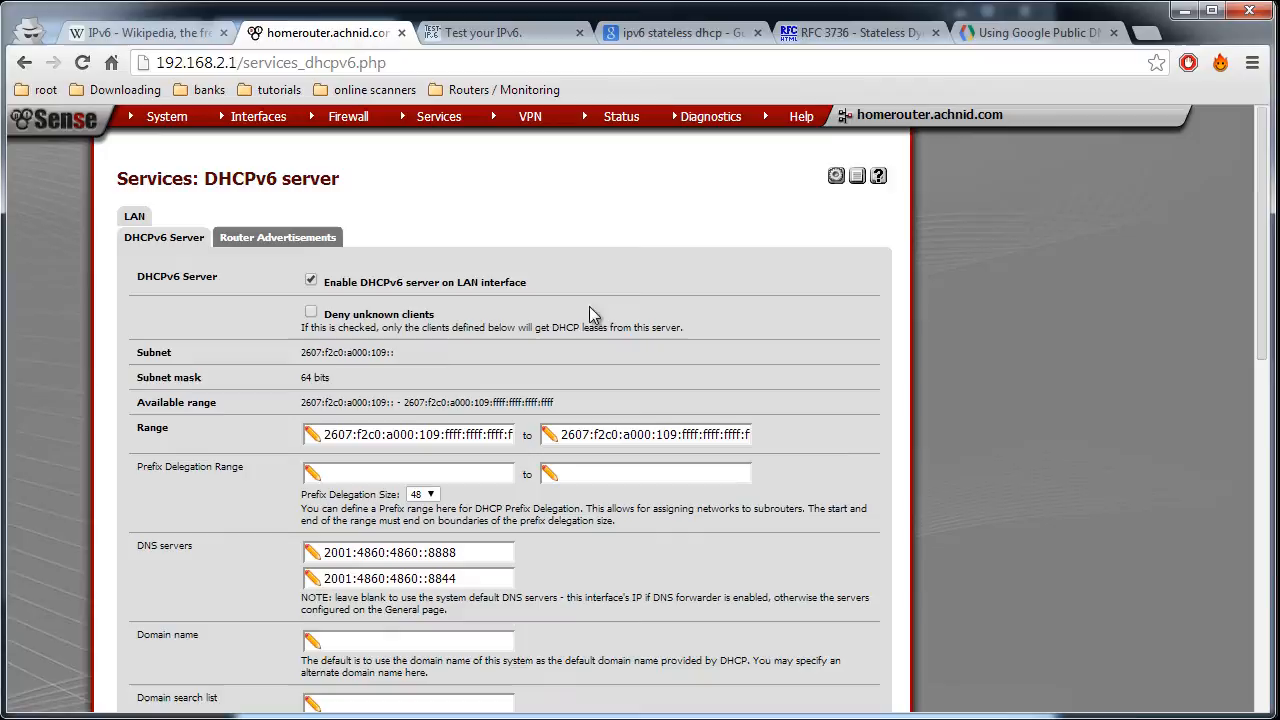
- Set the LAN Router Advertisements operating mode to Managed after reading the mode descriptions, and save the change
{"action": "left_click", "coordinate": [285, 238]}
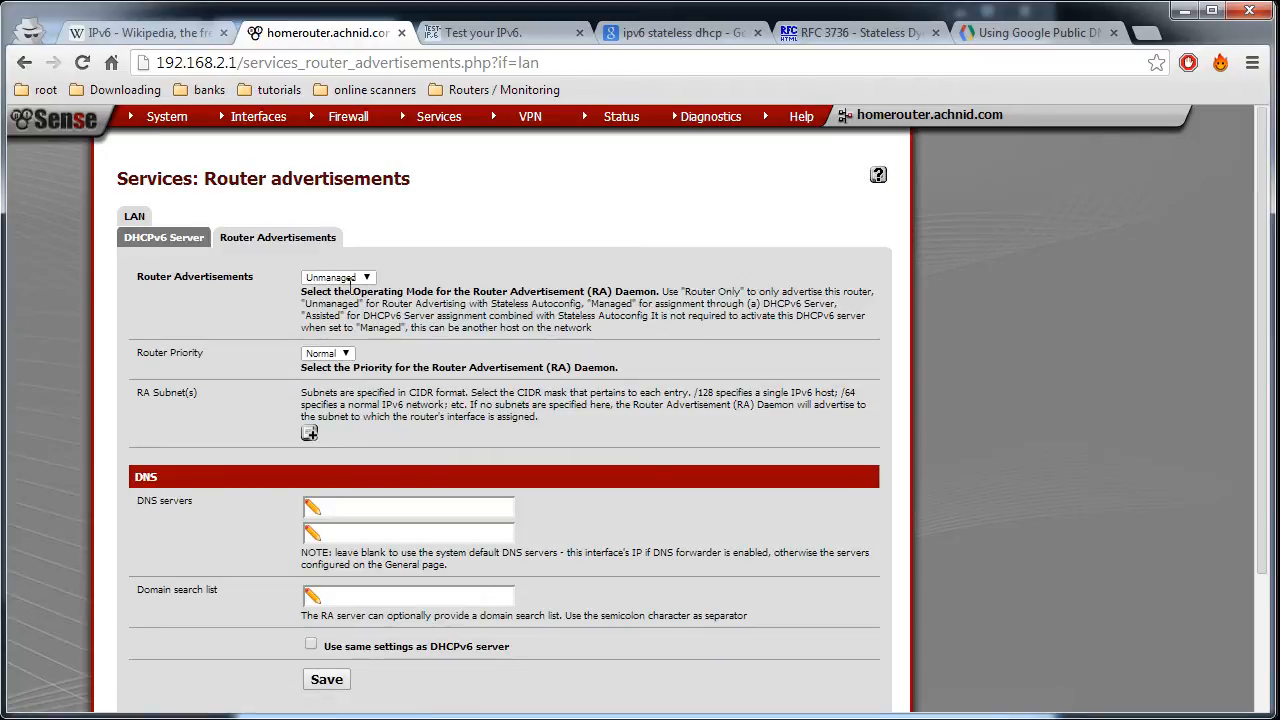
{"action": "left_click", "coordinate": [147, 240]}
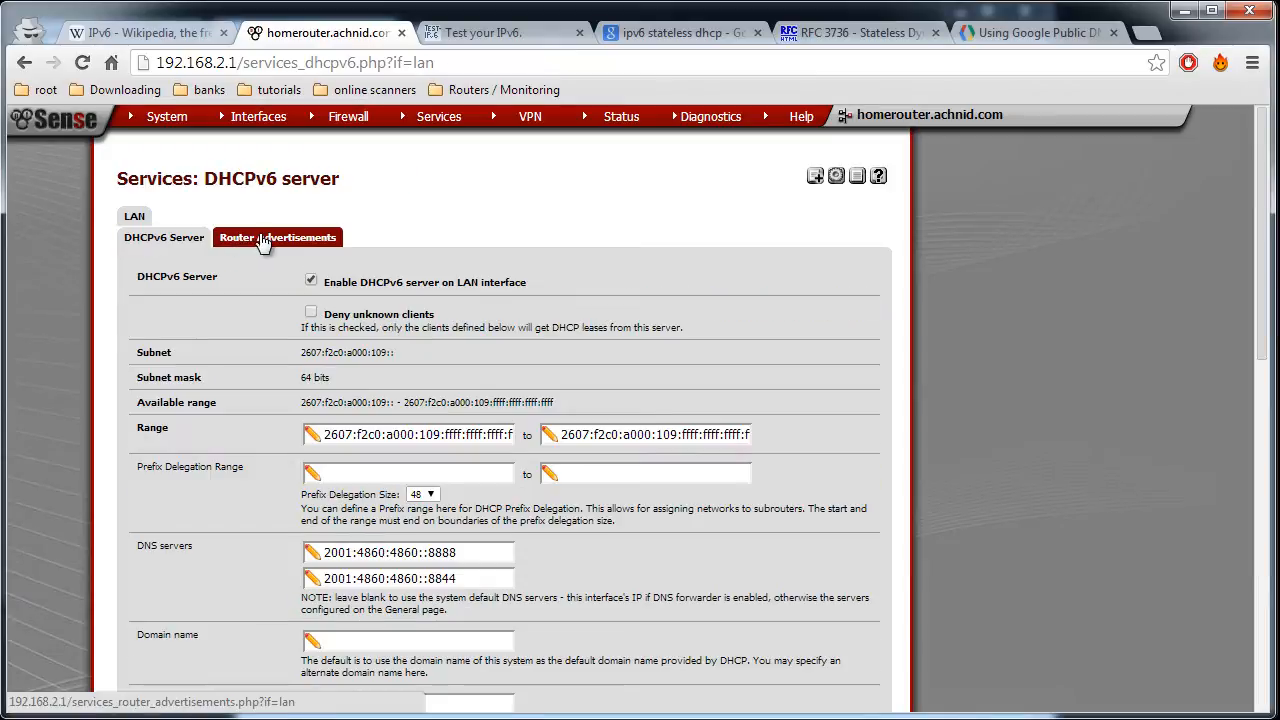
{"action": "left_click", "coordinate": [268, 238]}
{"action": "left_click_drag", "start_coordinate": [304, 304], "coordinate": [381, 304]}
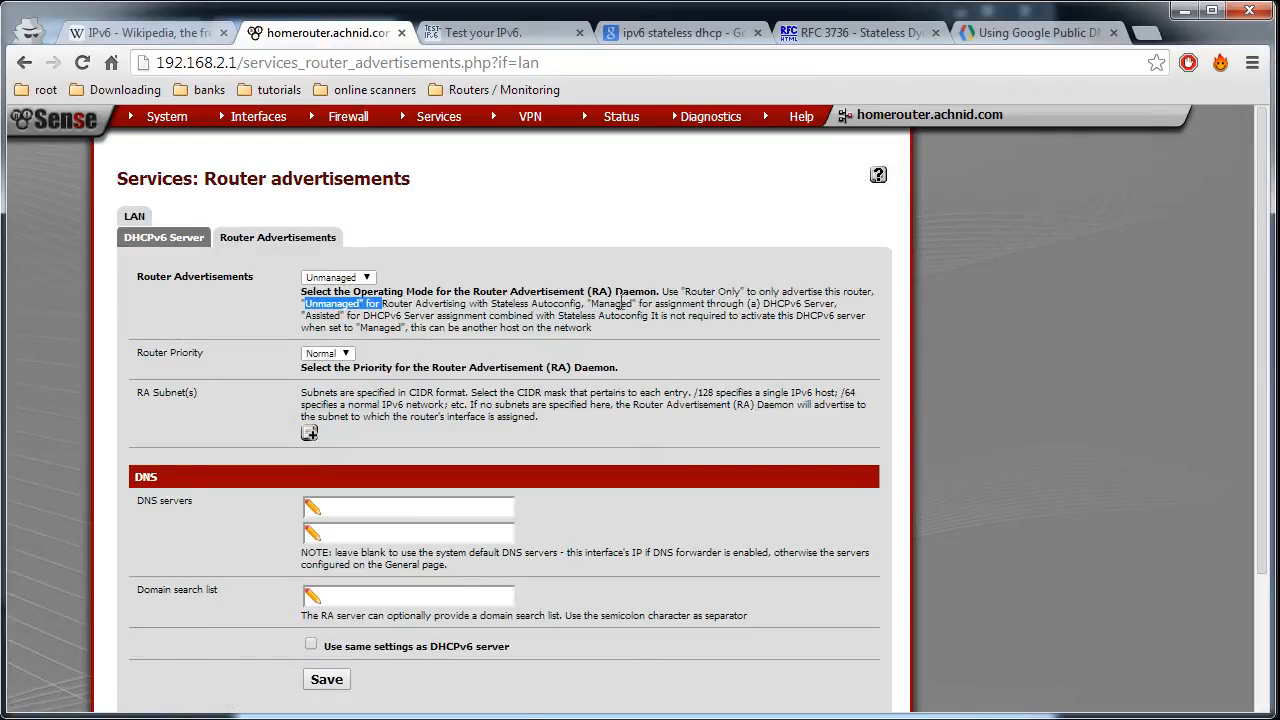
{"action": "left_click_drag", "start_coordinate": [591, 304], "coordinate": [634, 304]}
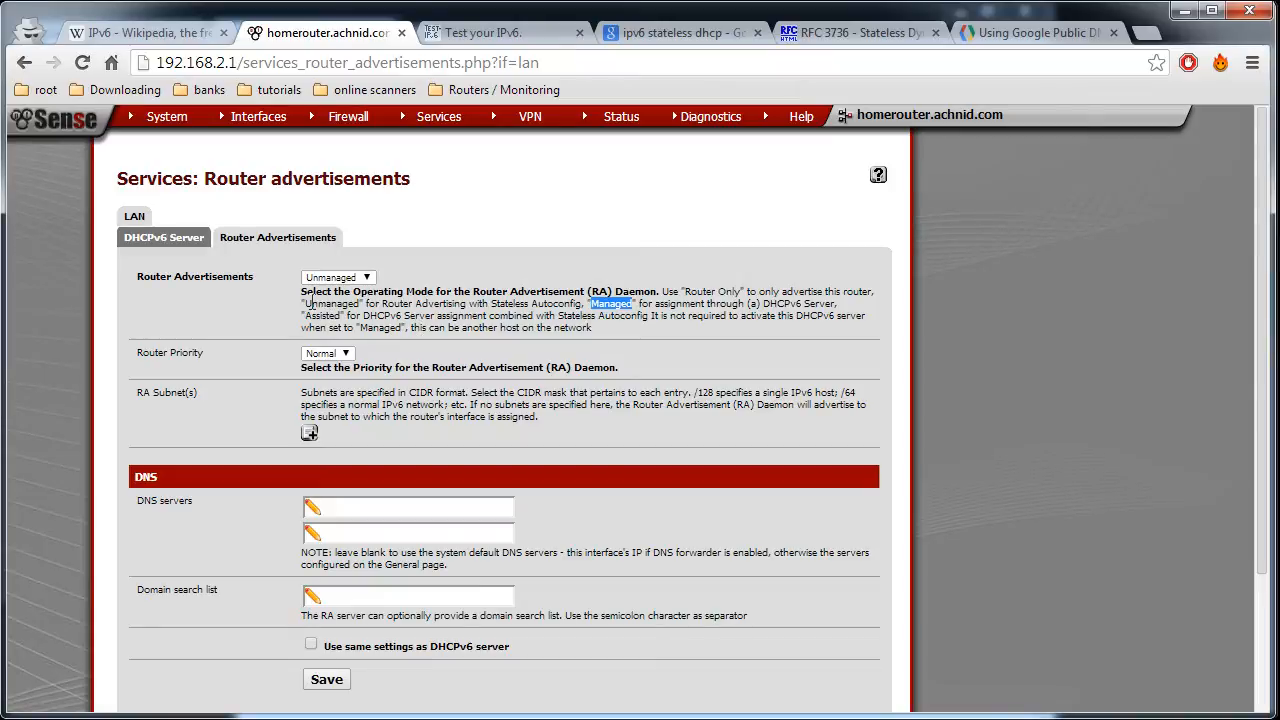
{"action": "left_click_drag", "start_coordinate": [491, 304], "coordinate": [538, 292]}
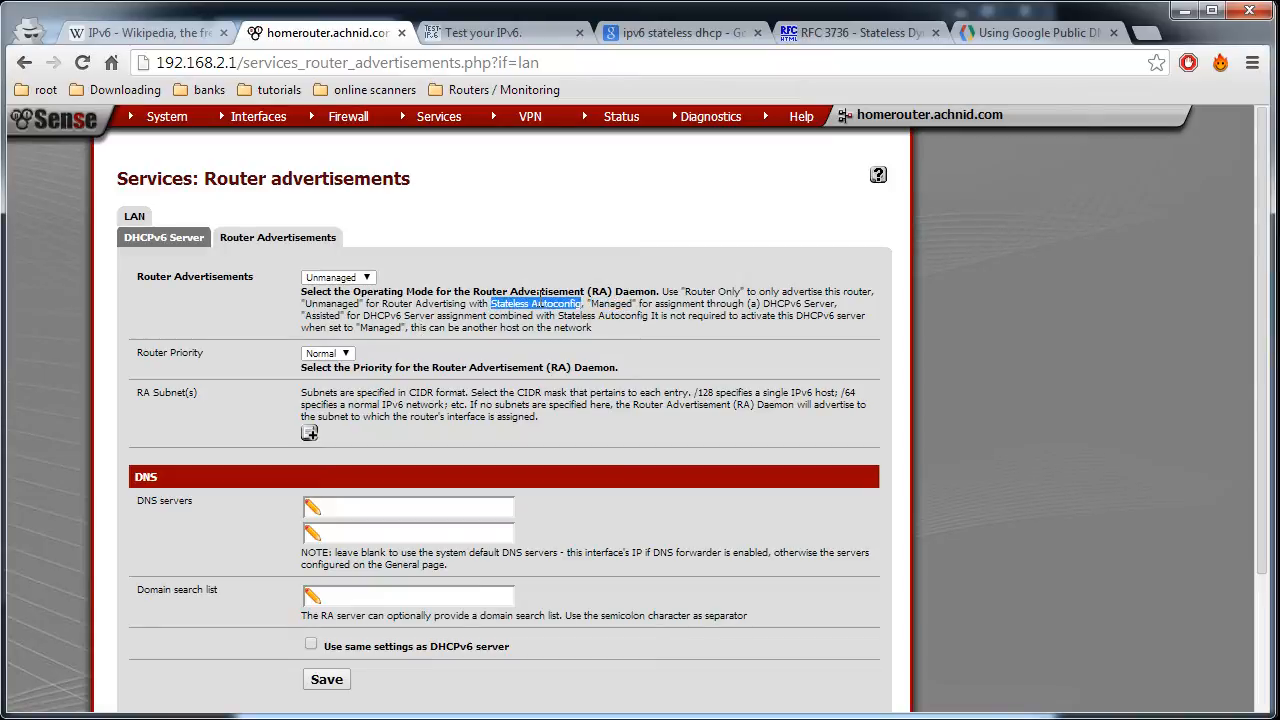
{"action": "left_click", "coordinate": [366, 279]}
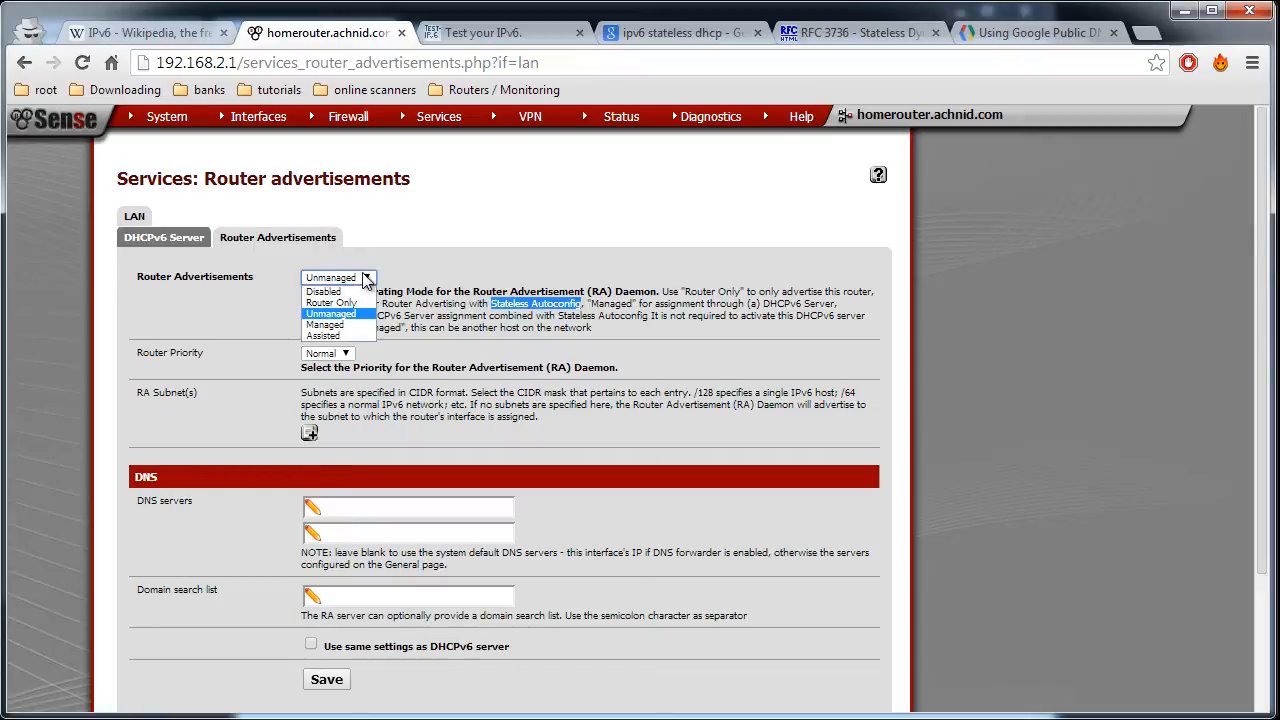
{"action": "left_click", "coordinate": [347, 325]}
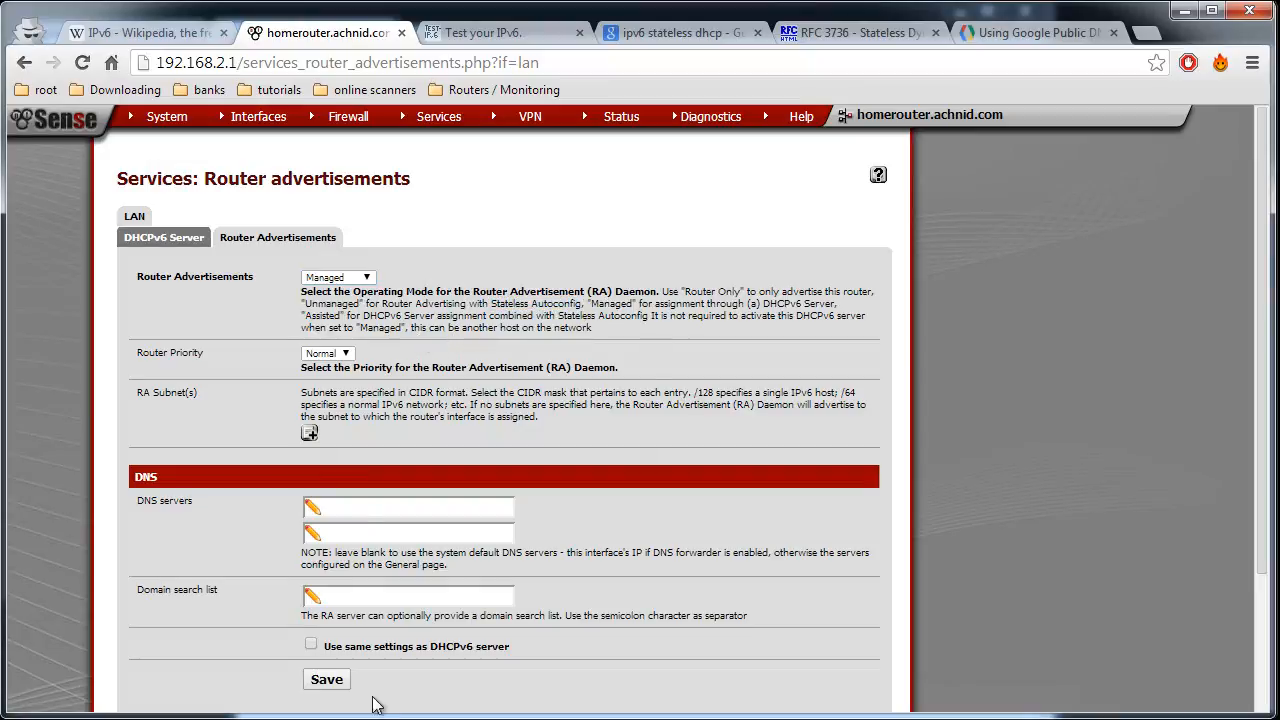
{"action": "left_click", "coordinate": [326, 680]}
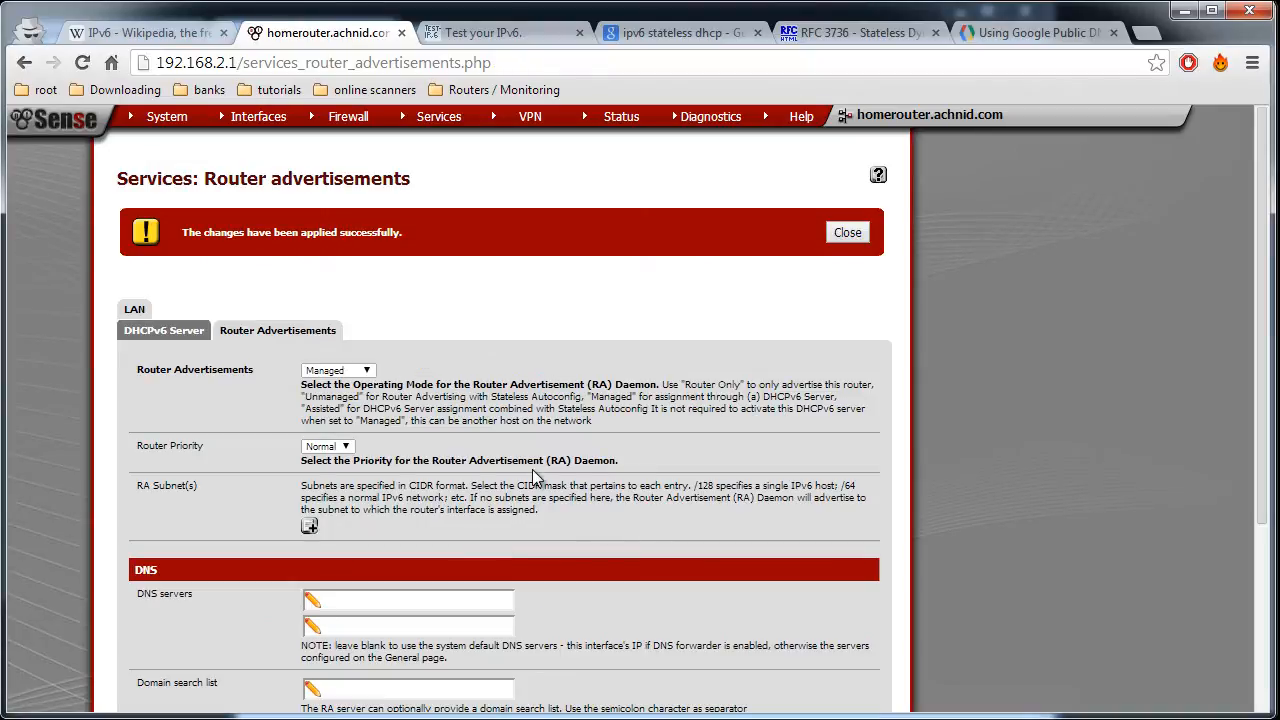
{"action": "left_click", "coordinate": [848, 231]}
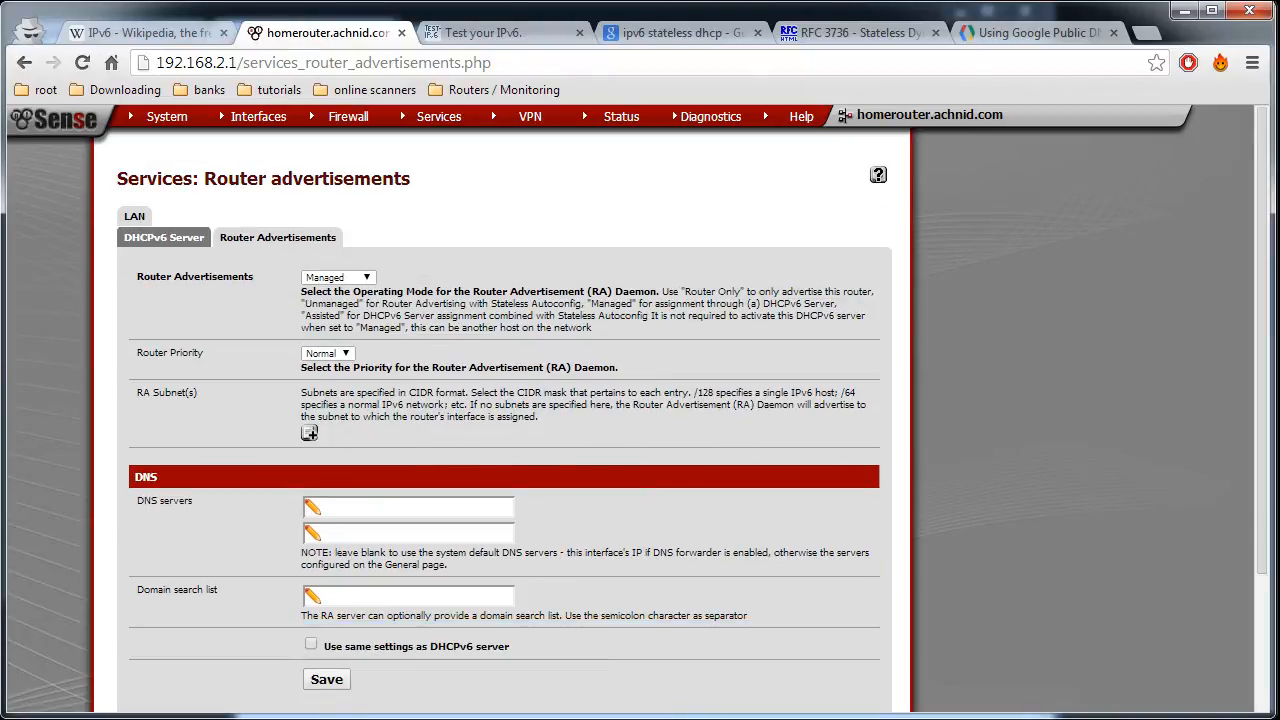
- Check the Local Area Connection's network details for its IPv6 address, reopening them to refresh the values
{"action": "left_click", "coordinate": [818, 243]}
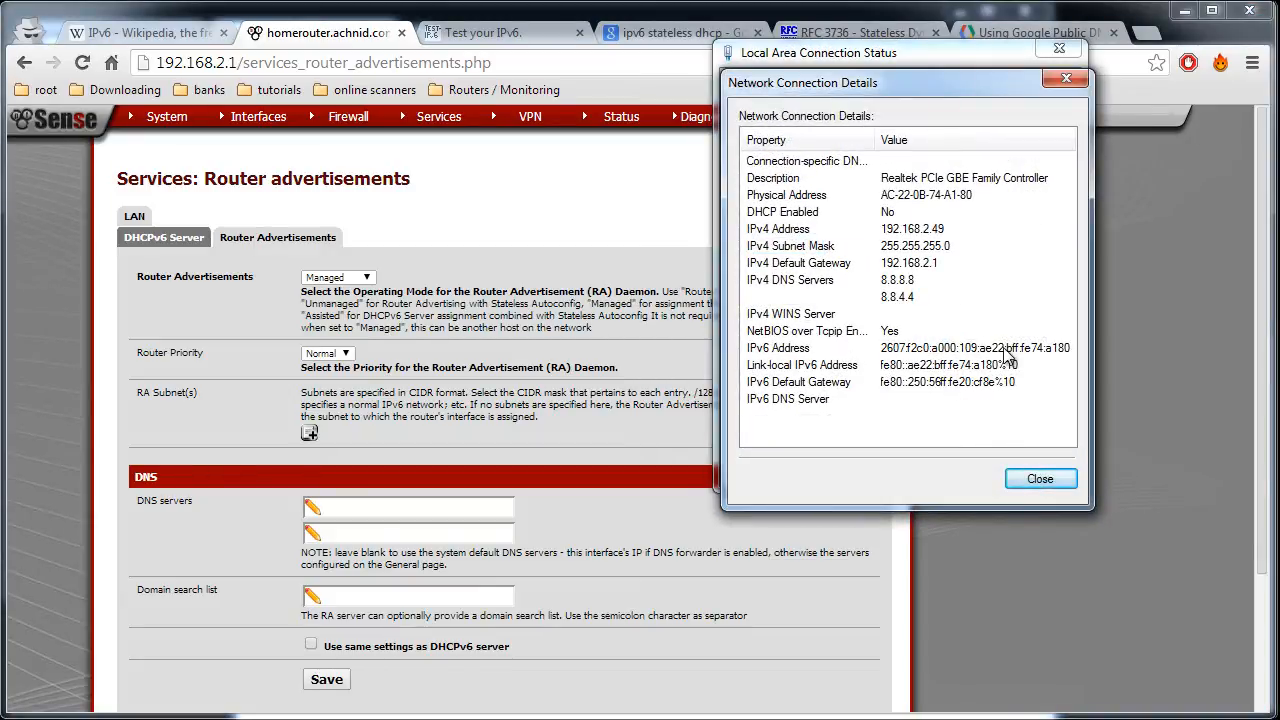
{"action": "left_click", "coordinate": [1006, 350]}
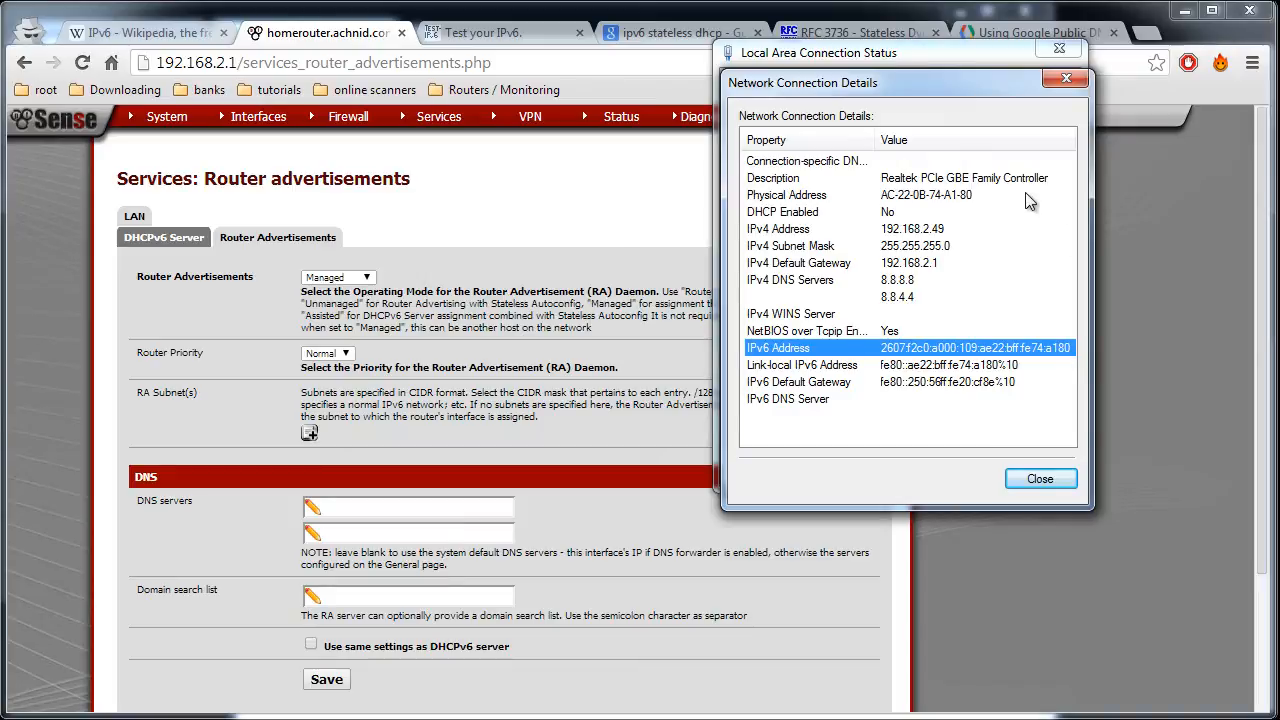
{"action": "left_click", "coordinate": [1040, 478]}
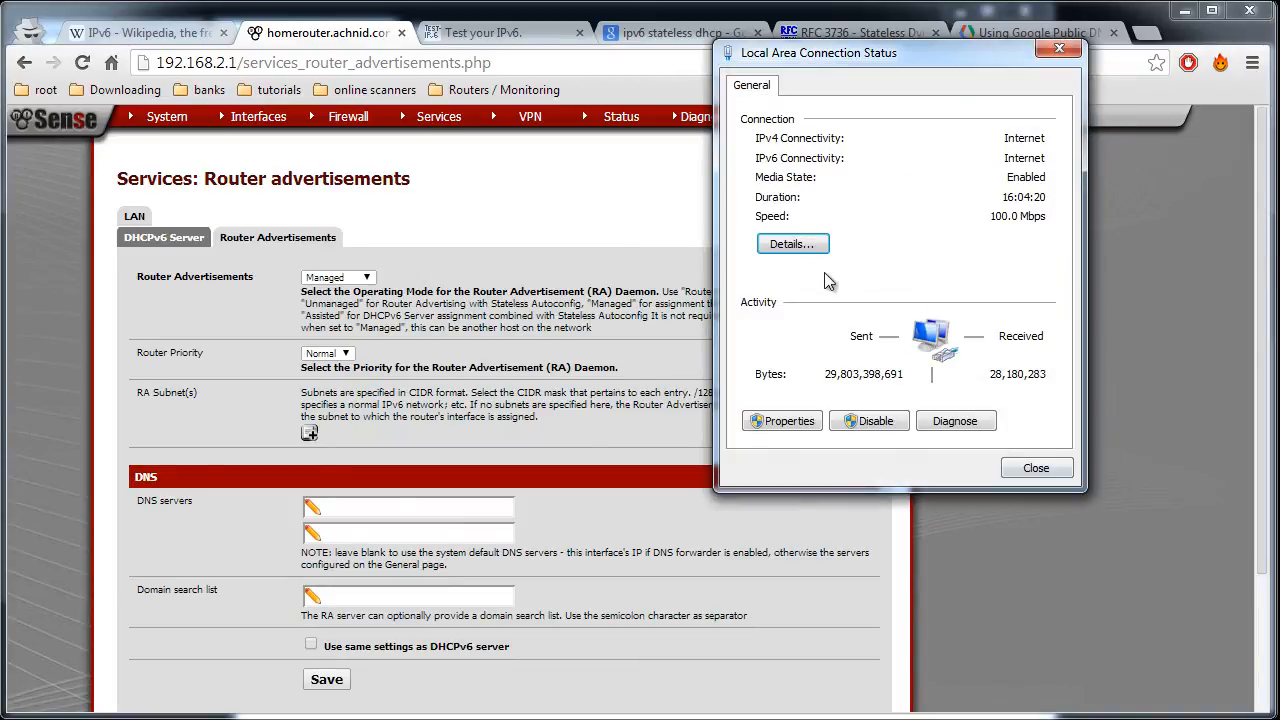
{"action": "left_click", "coordinate": [812, 250]}
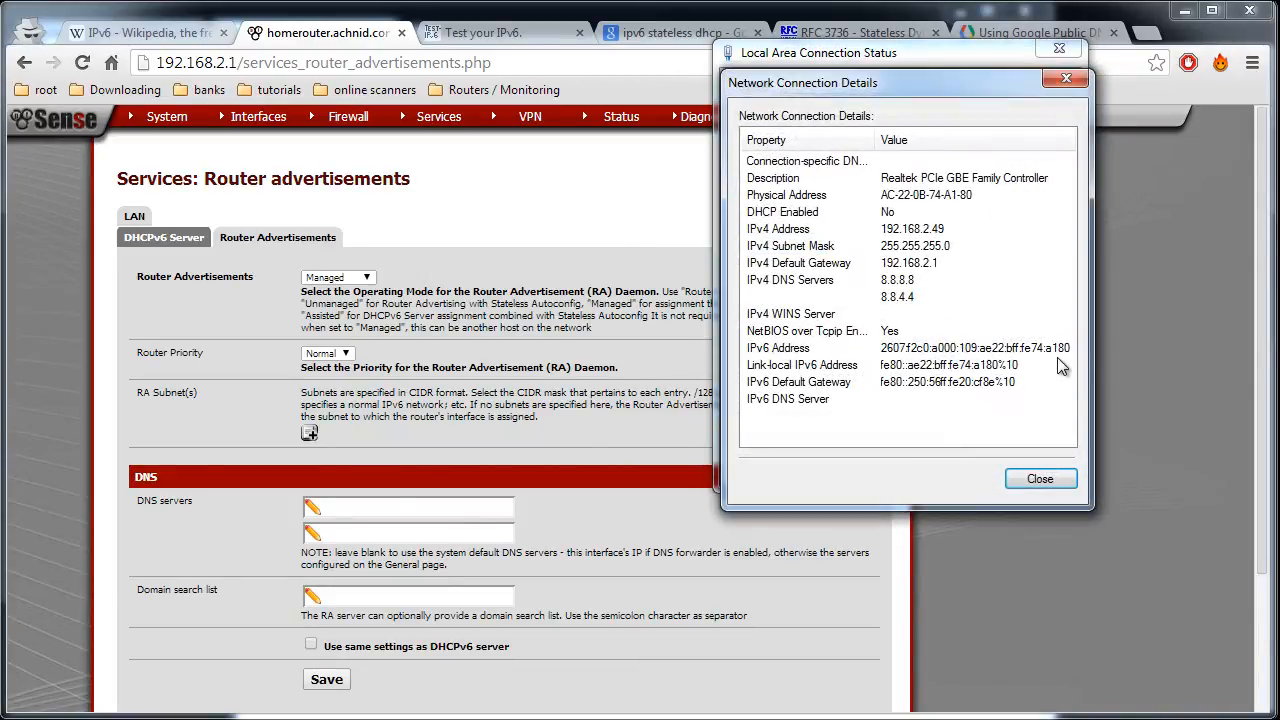
{"action": "left_click", "coordinate": [1040, 479]}
- Disable Internet Protocol Version 6 (TCP/IPv6) on the Local Area Connection and check its network details
{"action": "left_click", "coordinate": [786, 420]}
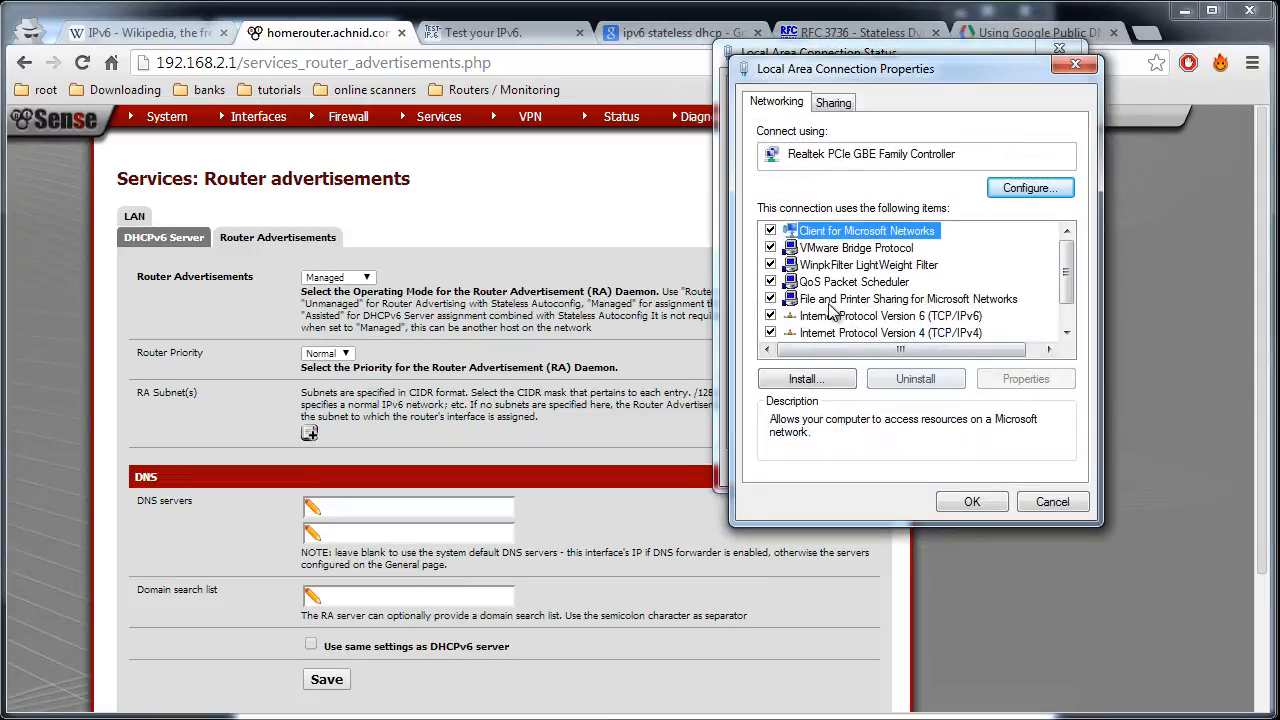
{"action": "left_click", "coordinate": [770, 316]}
{"action": "left_click", "coordinate": [971, 501]}
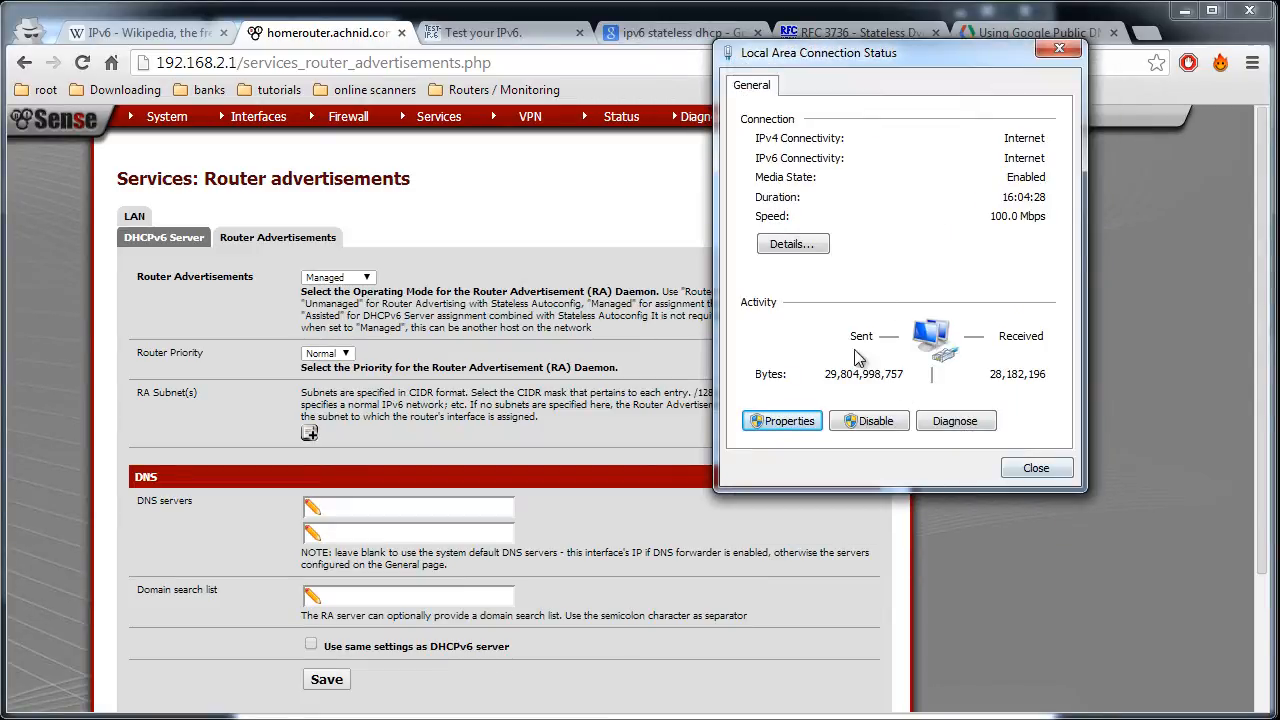
{"action": "left_click", "coordinate": [800, 247]}
{"action": "left_click", "coordinate": [1040, 485]}
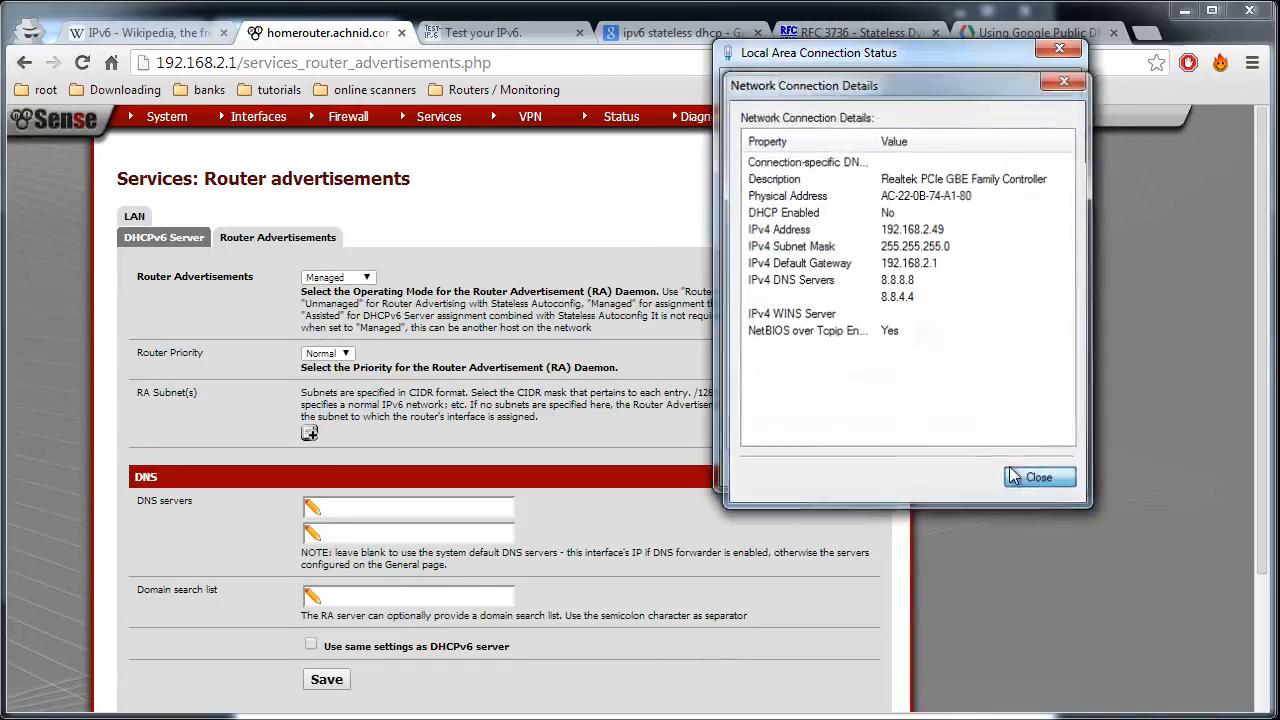
- Re-enable Internet Protocol Version 6 (TCP/IPv6) on the Local Area Connection and check its network details
{"action": "left_click", "coordinate": [788, 421]}
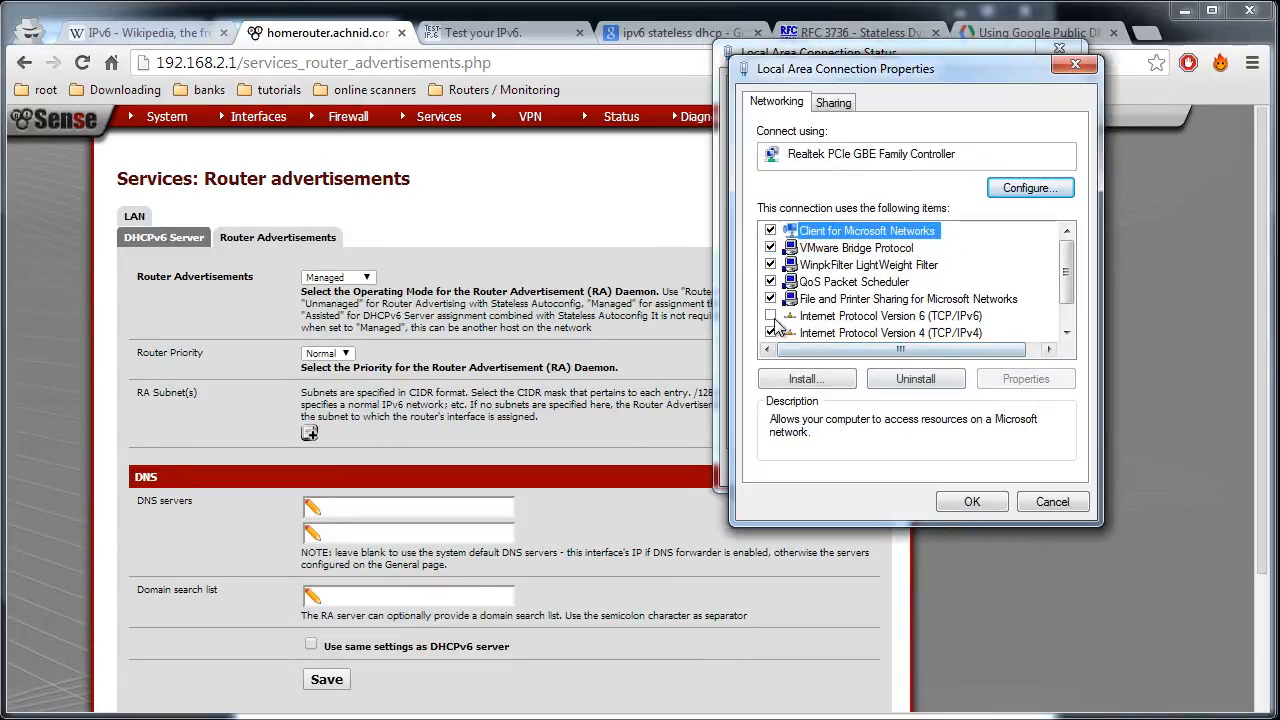
{"action": "left_click", "coordinate": [890, 316]}
{"action": "left_click", "coordinate": [963, 501]}
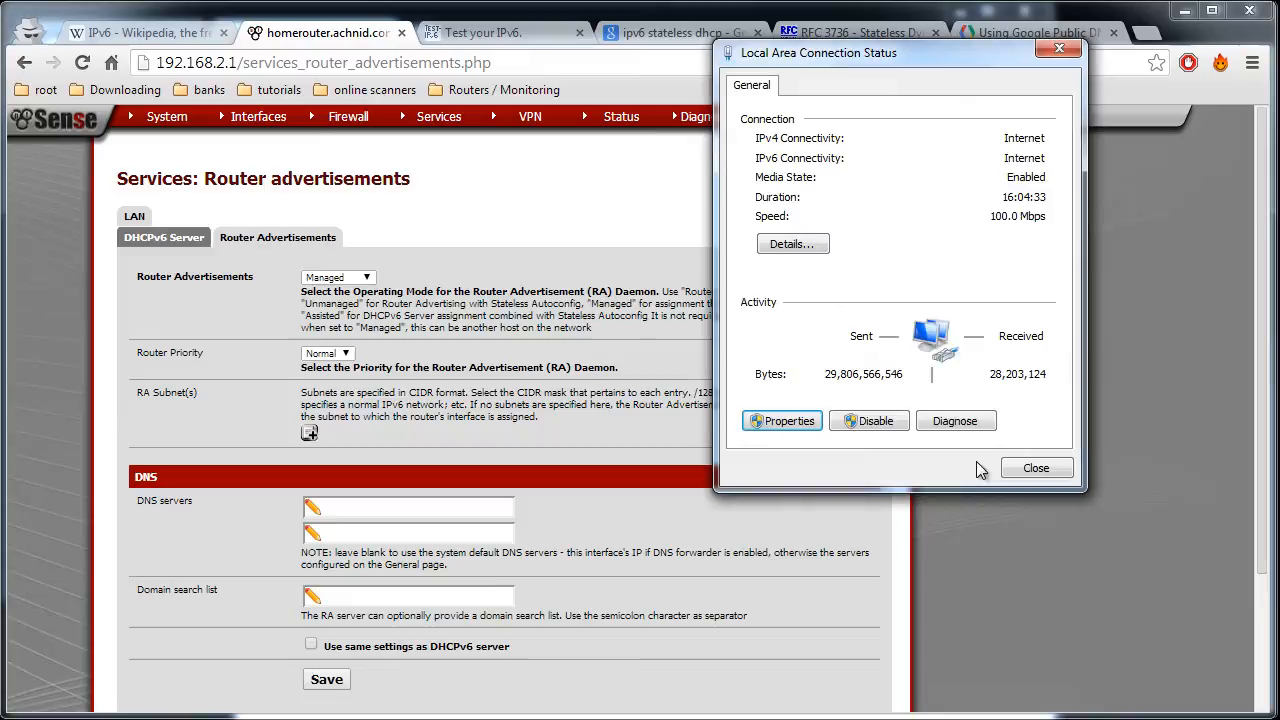
{"action": "left_click", "coordinate": [802, 252]}
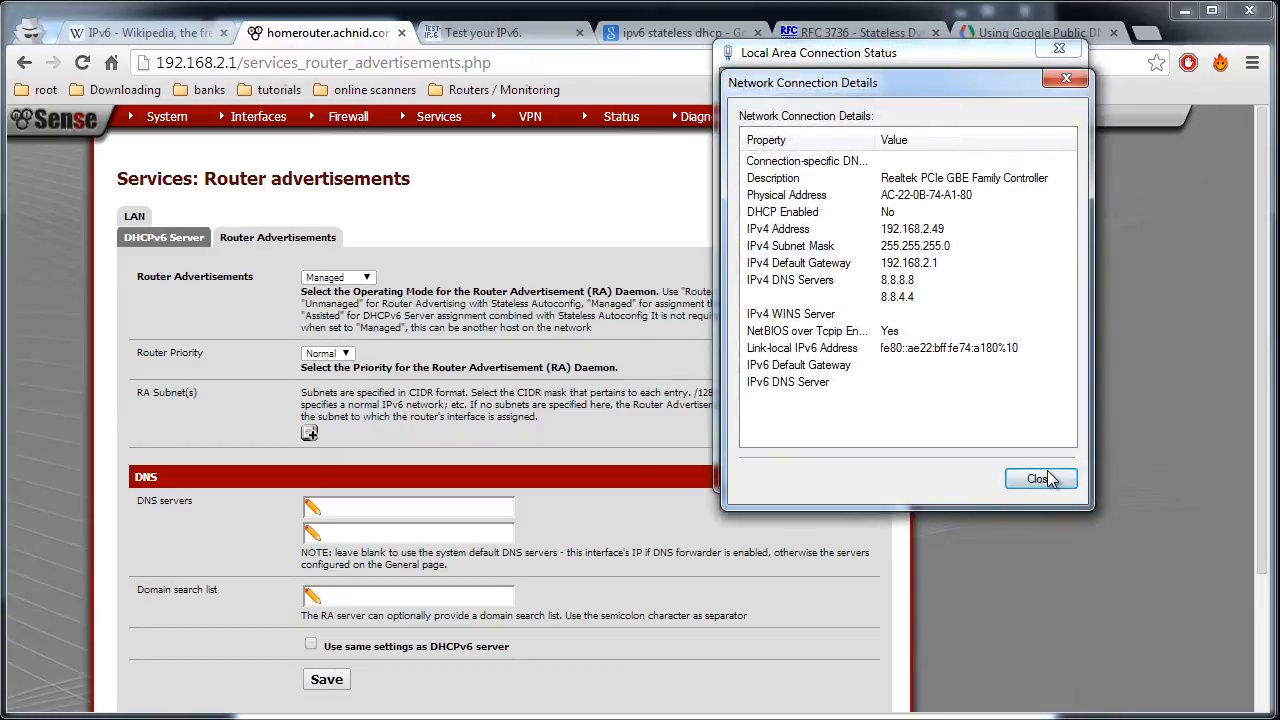
{"action": "left_click", "coordinate": [1045, 482]}
- Switch to the command prompt and rerun ping -6 google.ca to test IPv6 connectivity, then minimize the window
{"action": "key", "text": "alt+Tab"}
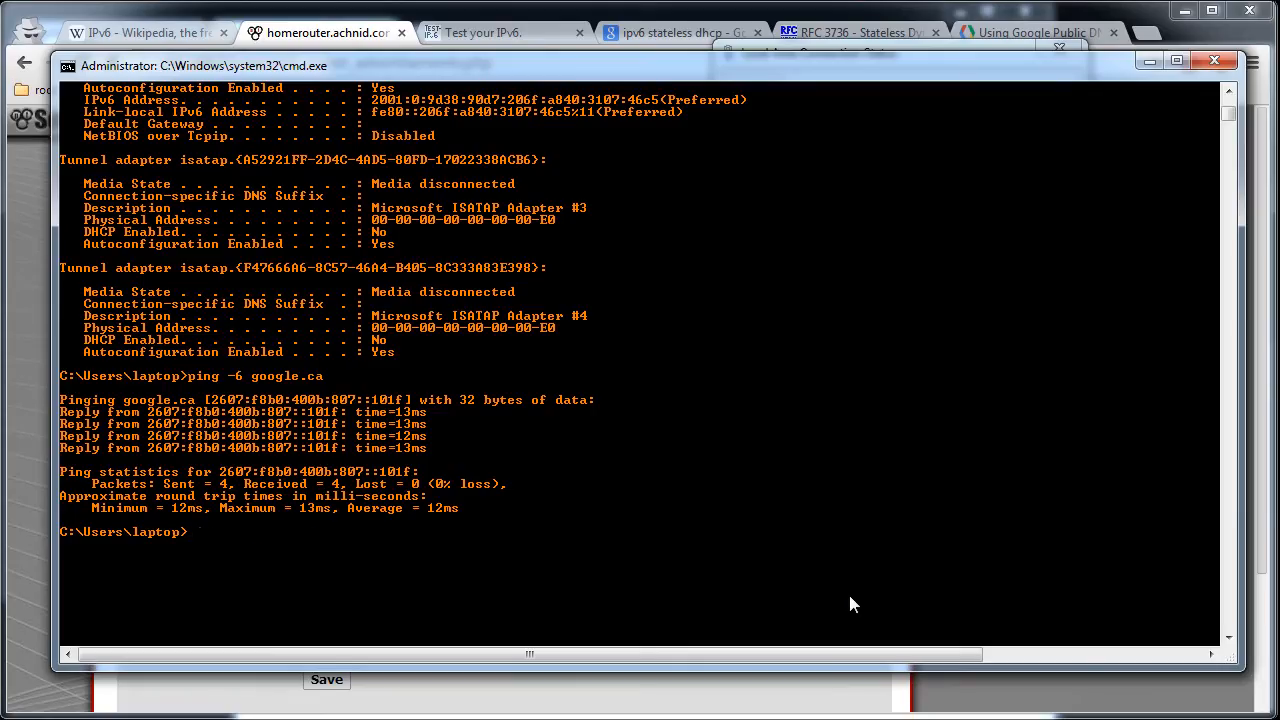
{"action": "key", "text": "Up"}
{"action": "key", "text": "Return"}
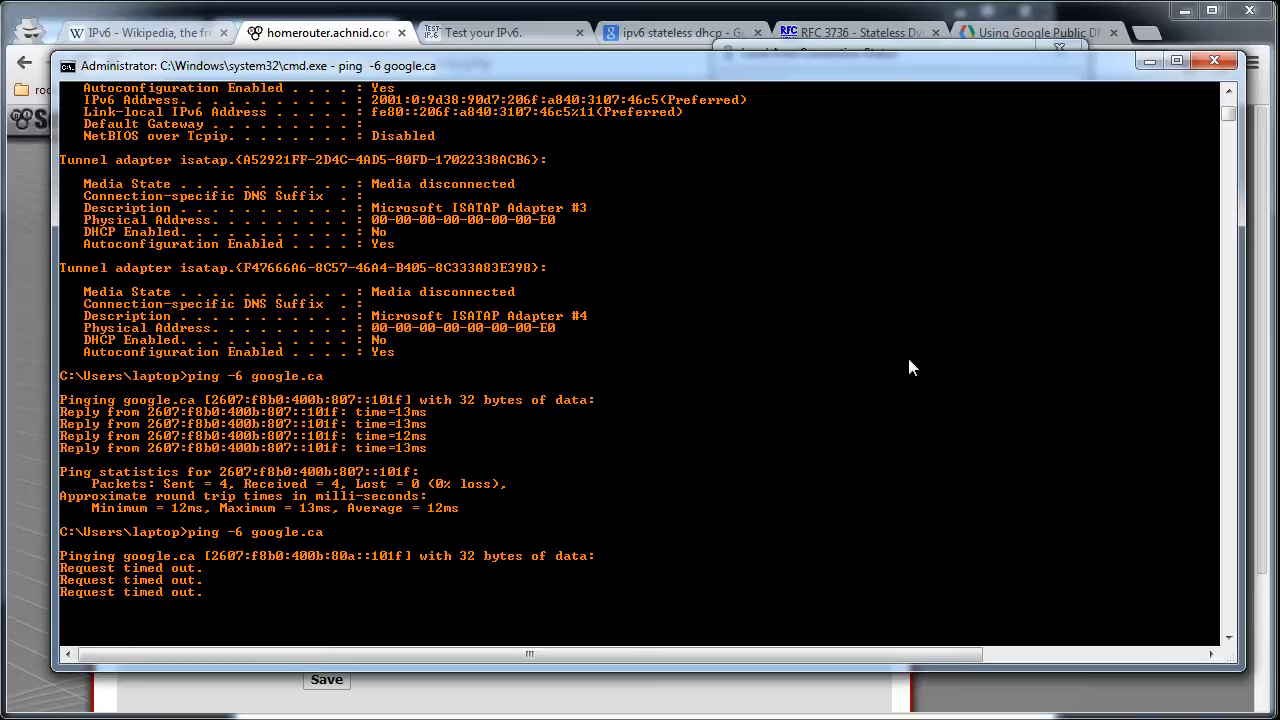
{"action": "left_click", "coordinate": [1148, 64]}
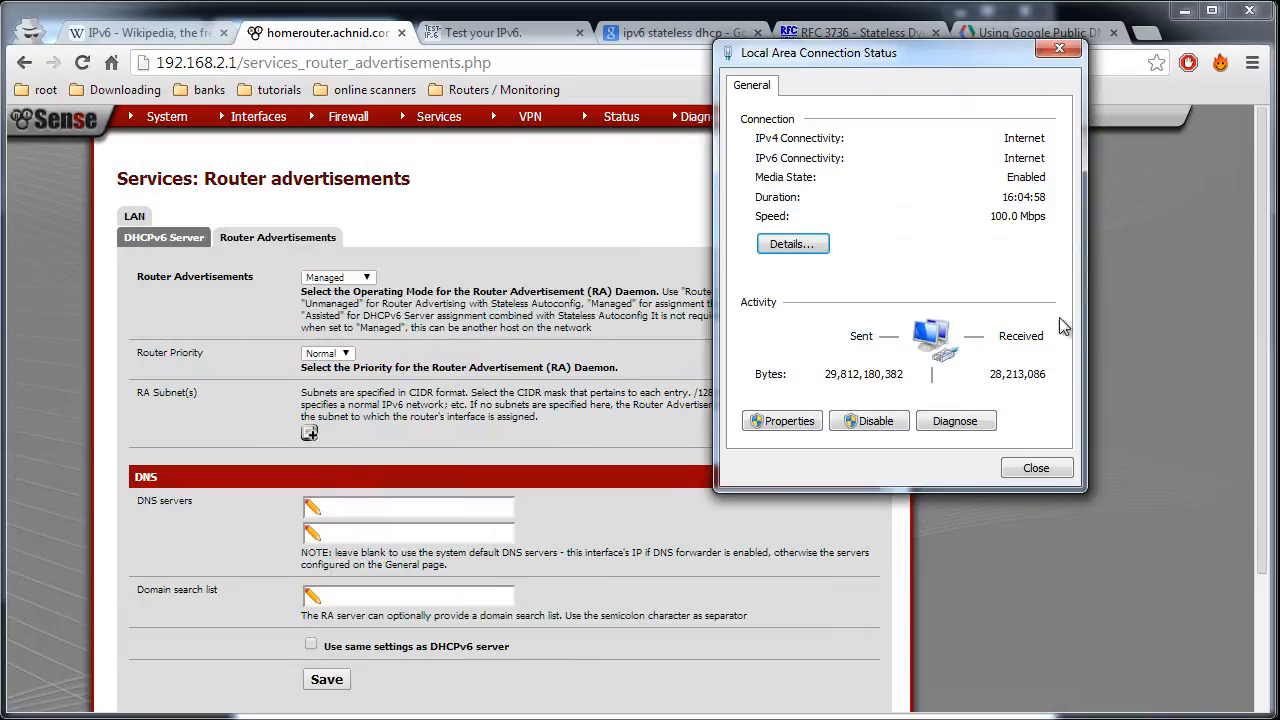
- Examine the Local Area Connection's link-local IPv6 address and IPv6 default gateway in the network details
{"action": "left_click", "coordinate": [805, 250]}
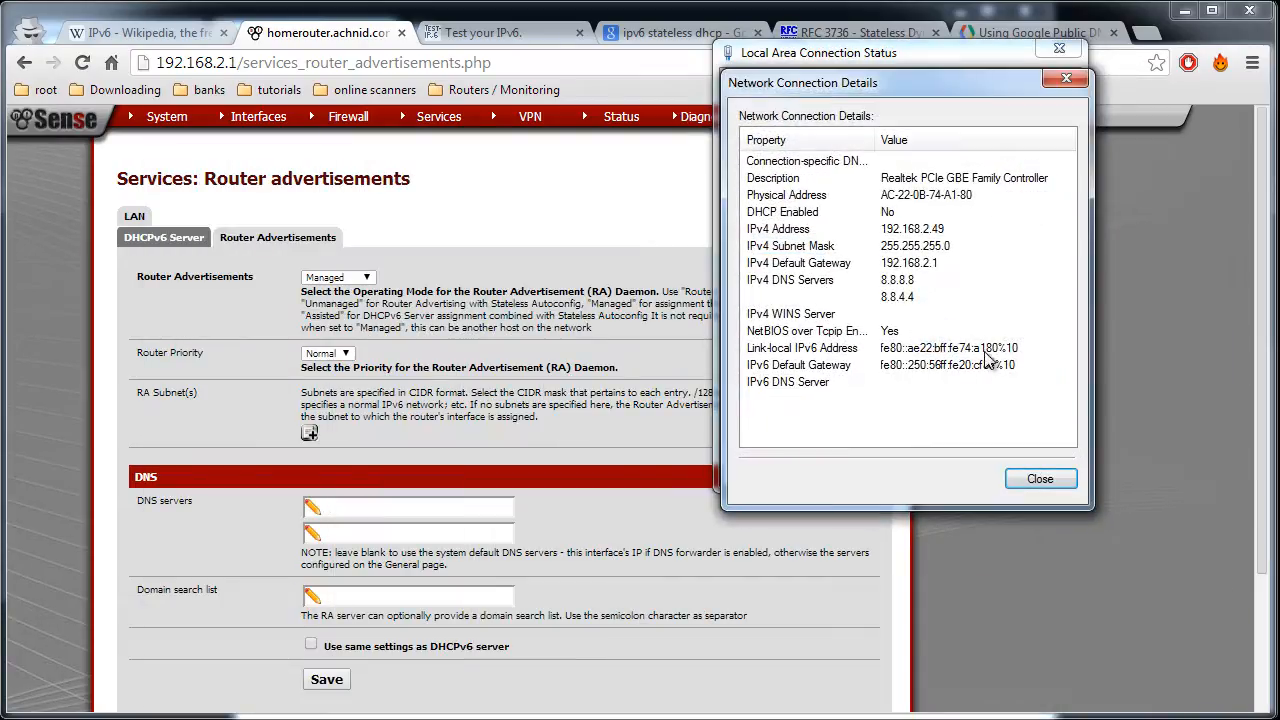
{"action": "left_click", "coordinate": [987, 350]}
{"action": "left_click", "coordinate": [851, 366]}
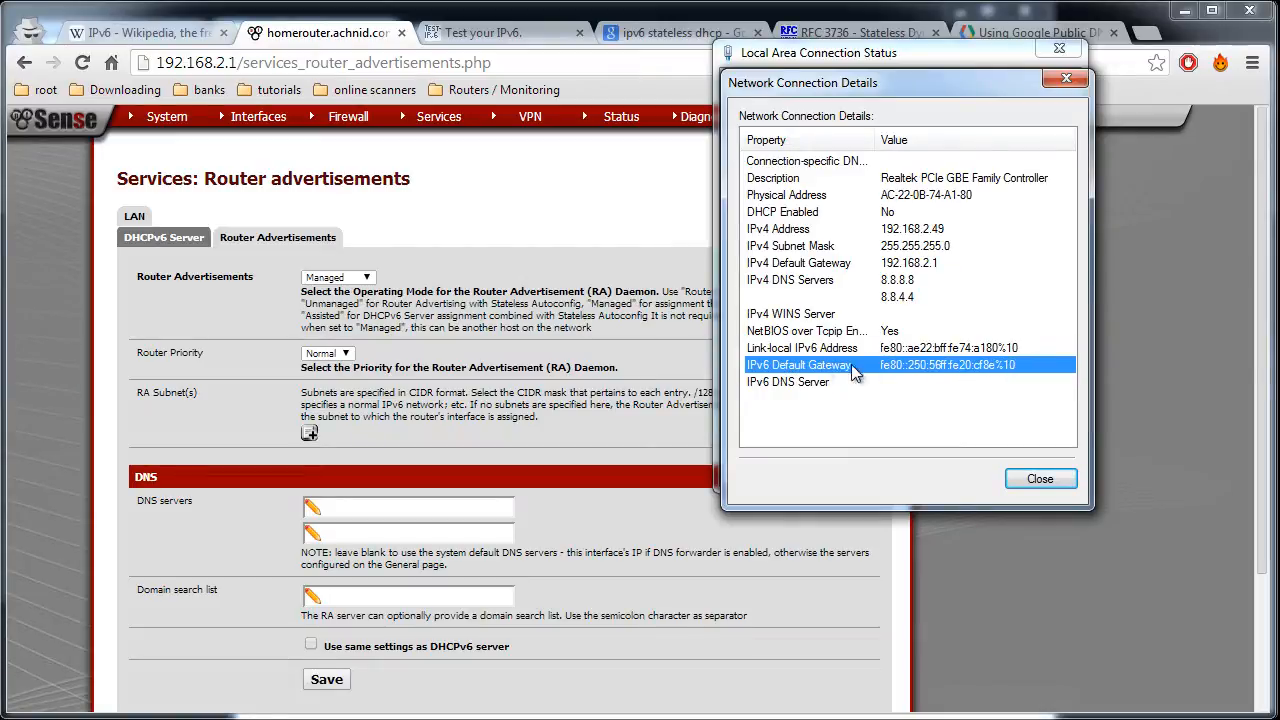
{"action": "left_click", "coordinate": [916, 348]}
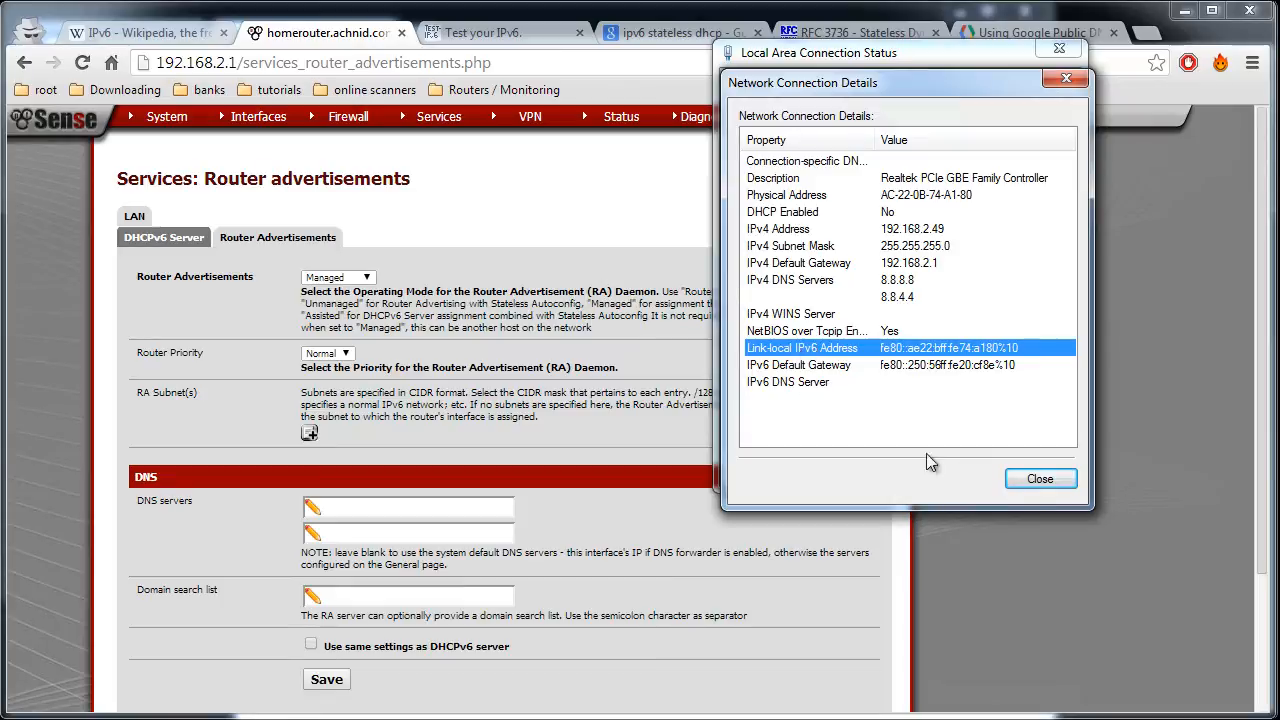
{"action": "left_click", "coordinate": [1040, 478]}
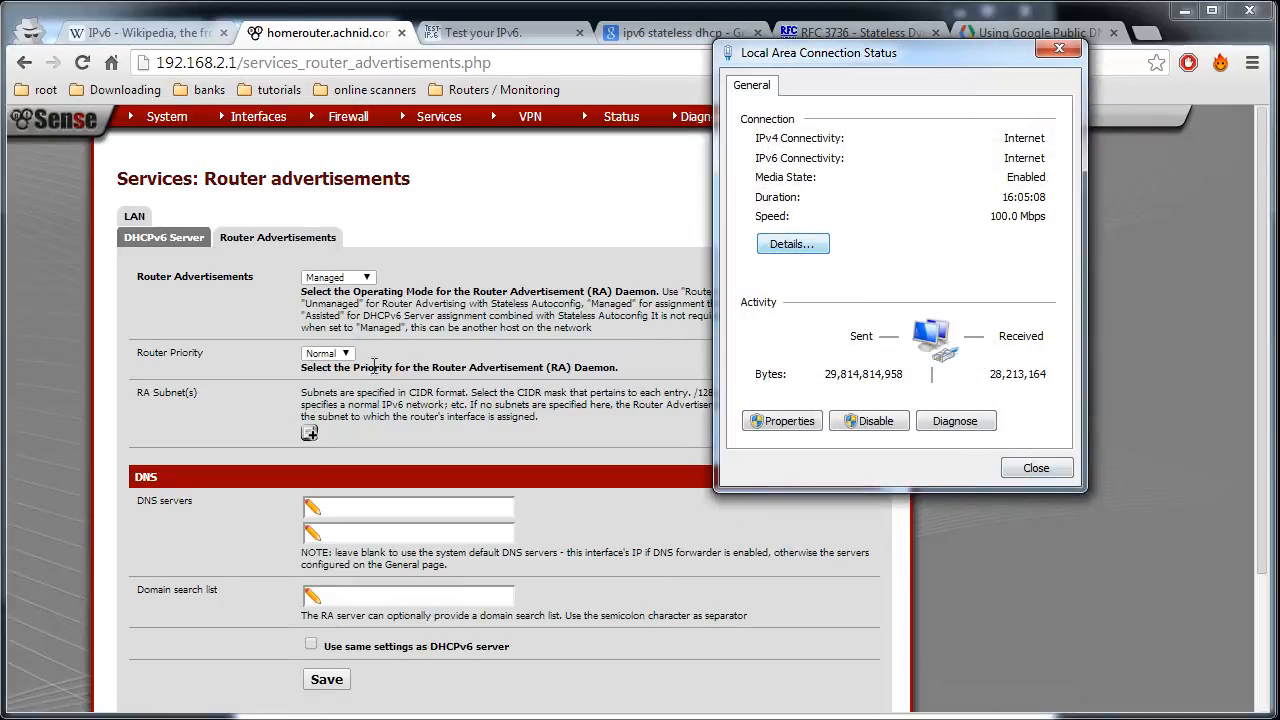
- Return to the router page in the browser, review the LAN DHCPv6 server settings, and reopen the Router Advertisements settings
{"action": "left_click", "coordinate": [638, 310]}
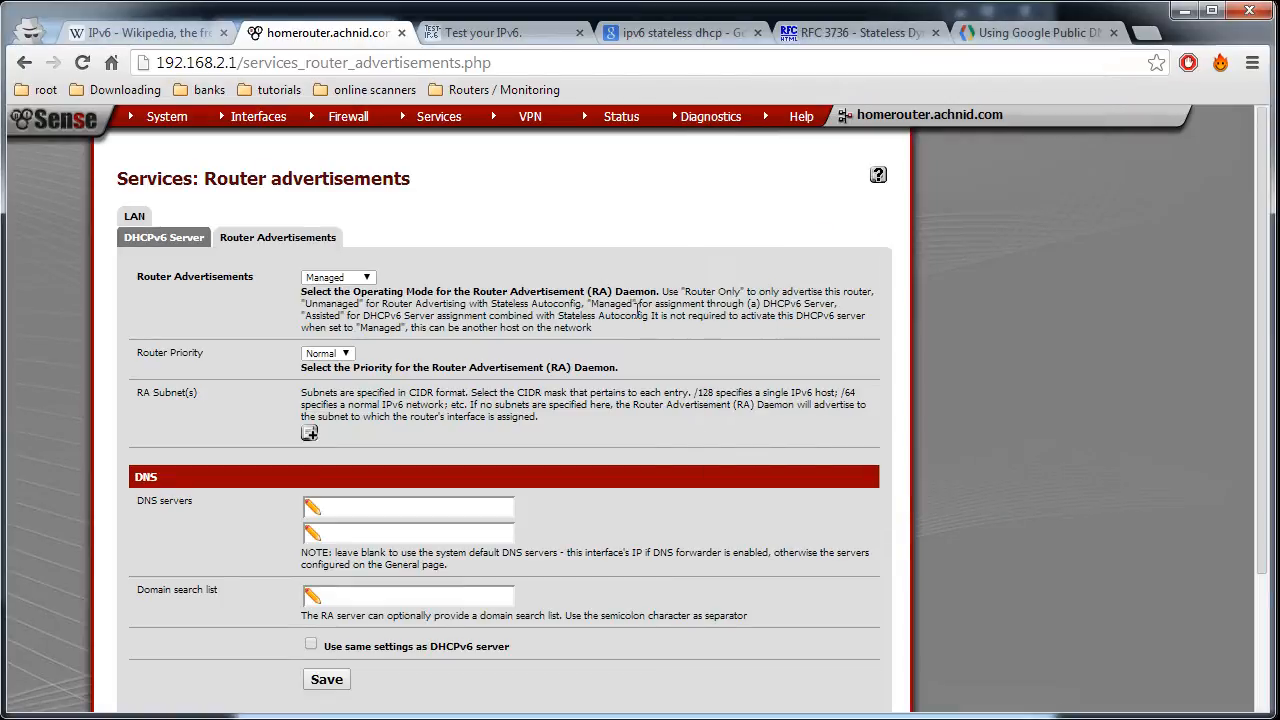
{"action": "left_click", "coordinate": [195, 240]}
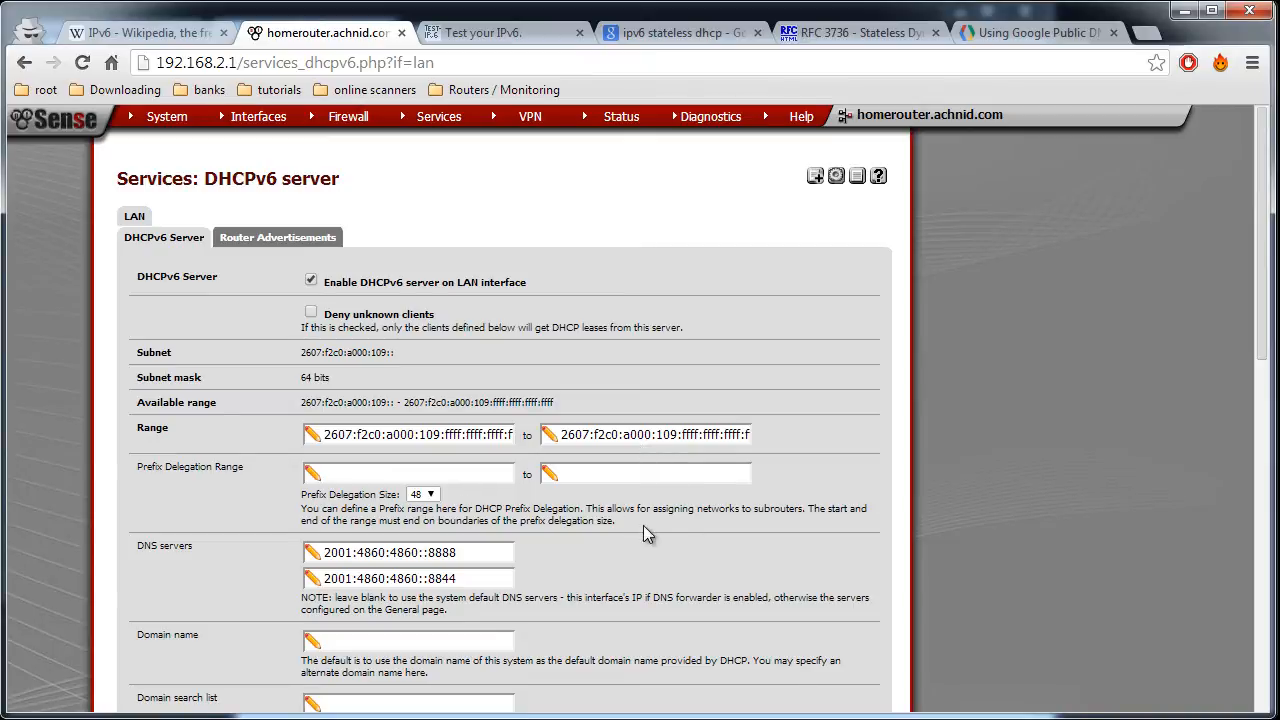
{"action": "scroll", "coordinate": [746, 521], "scroll_direction": "down", "scroll_amount": 1}
{"action": "scroll", "coordinate": [695, 531], "scroll_direction": "down", "scroll_amount": 1}
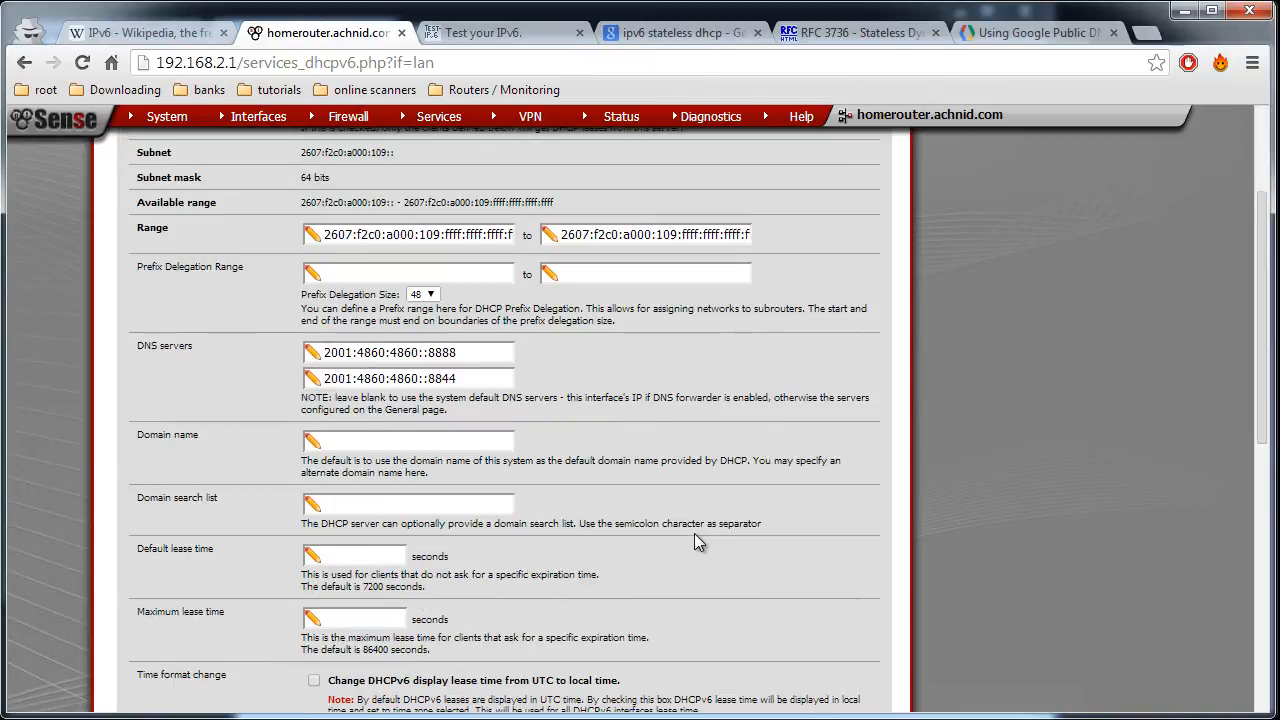
{"action": "scroll", "coordinate": [690, 543], "scroll_direction": "up", "scroll_amount": 2}
{"action": "left_click", "coordinate": [325, 243]}
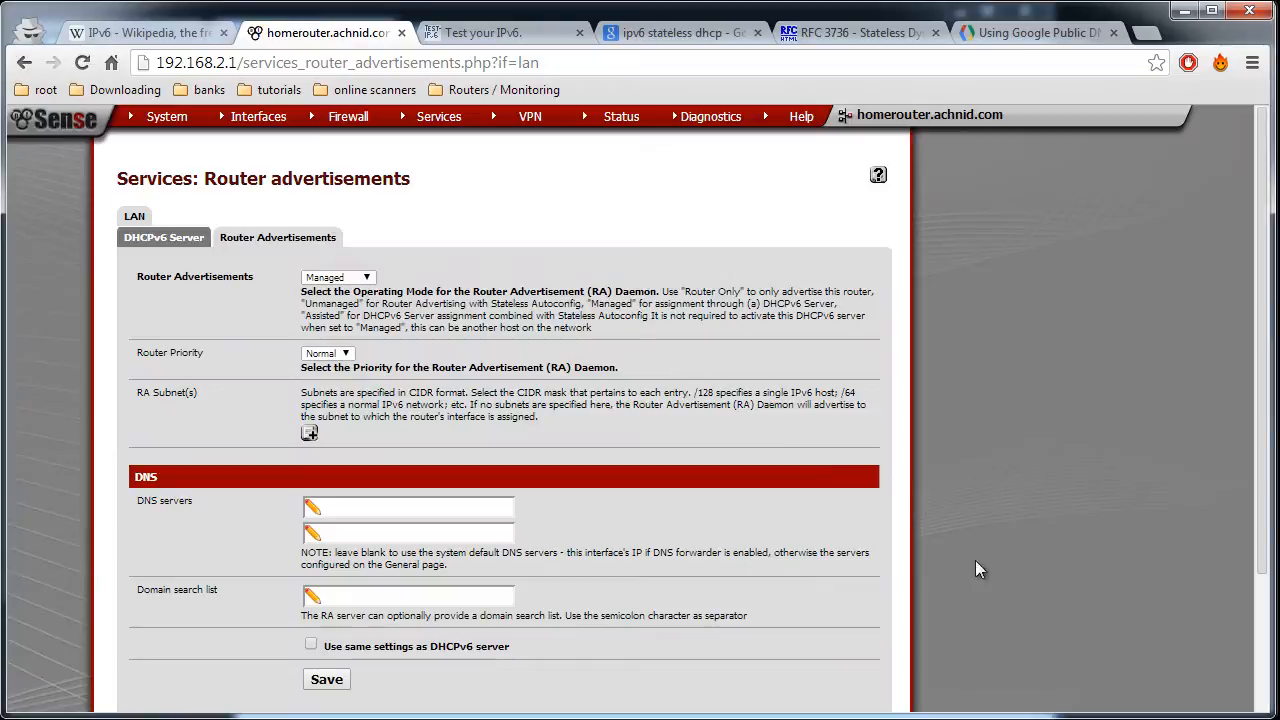
- Switch to the Local Area Connection Status window and inspect the link-local IPv6 address and IPv6 default gateway in its details
{"action": "key", "text": "alt+Tab"}
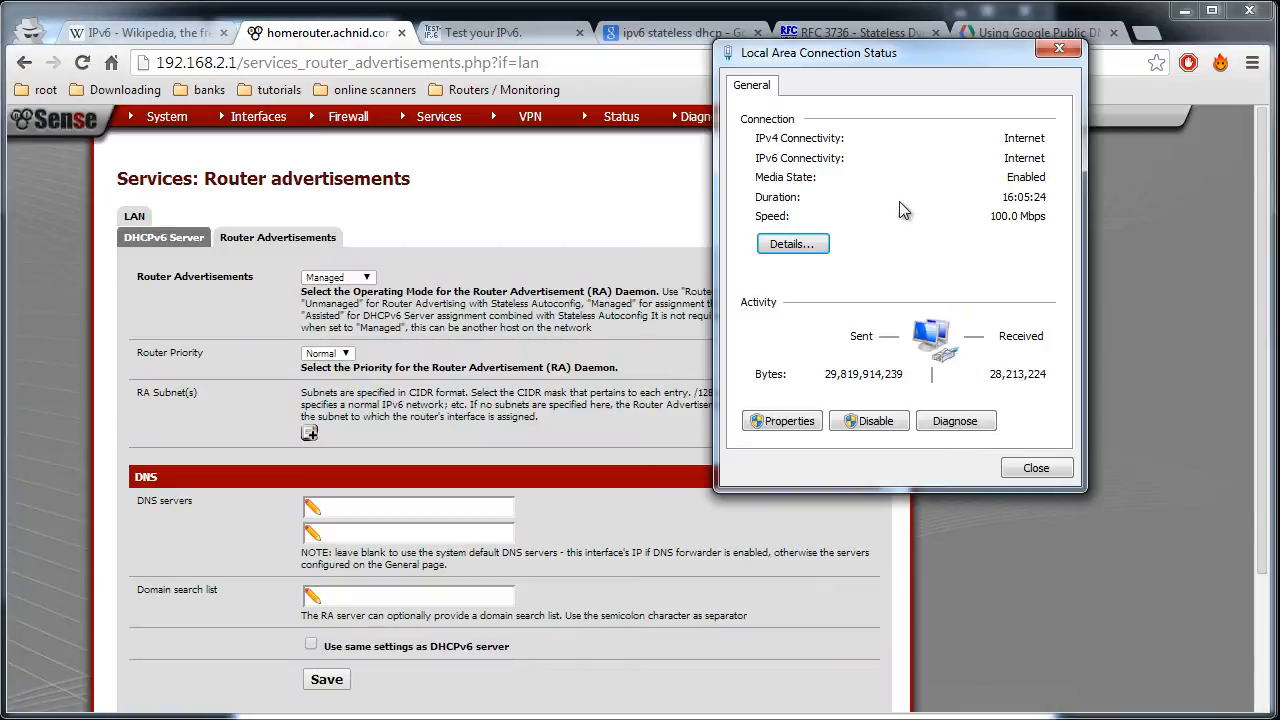
{"action": "left_click", "coordinate": [774, 254]}
{"action": "left_click", "coordinate": [946, 350]}
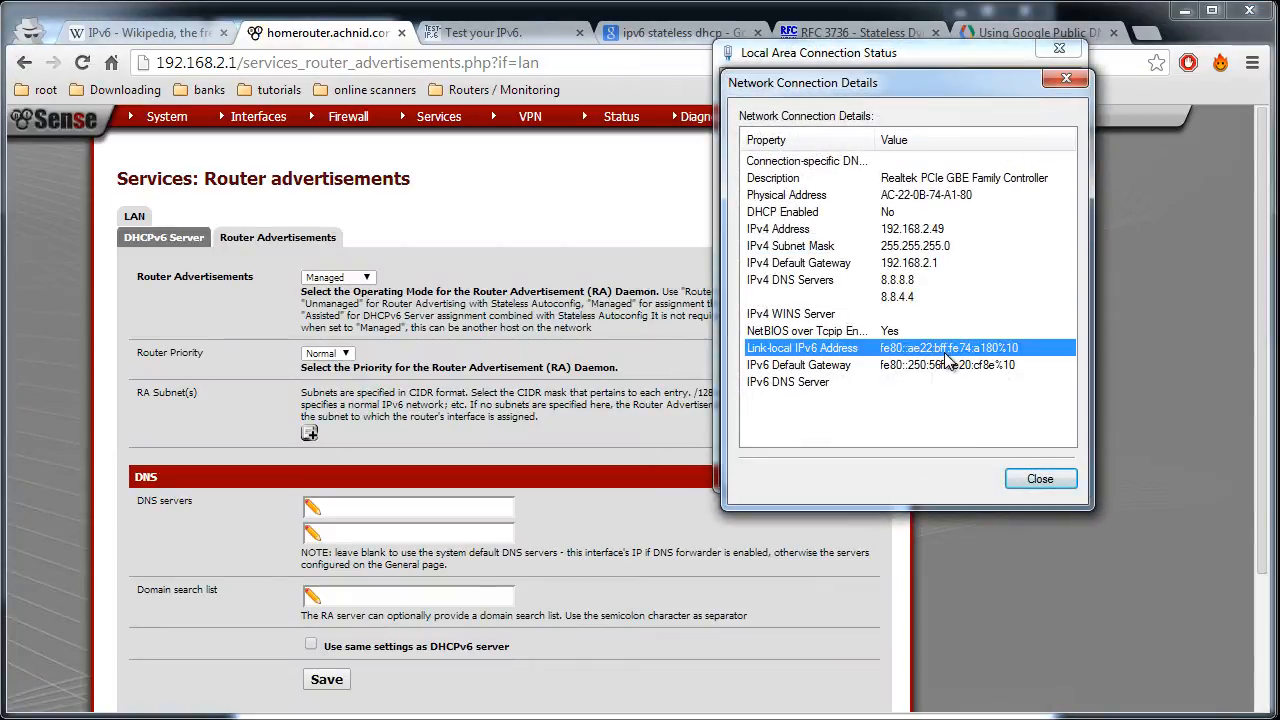
{"action": "left_click", "coordinate": [923, 368]}
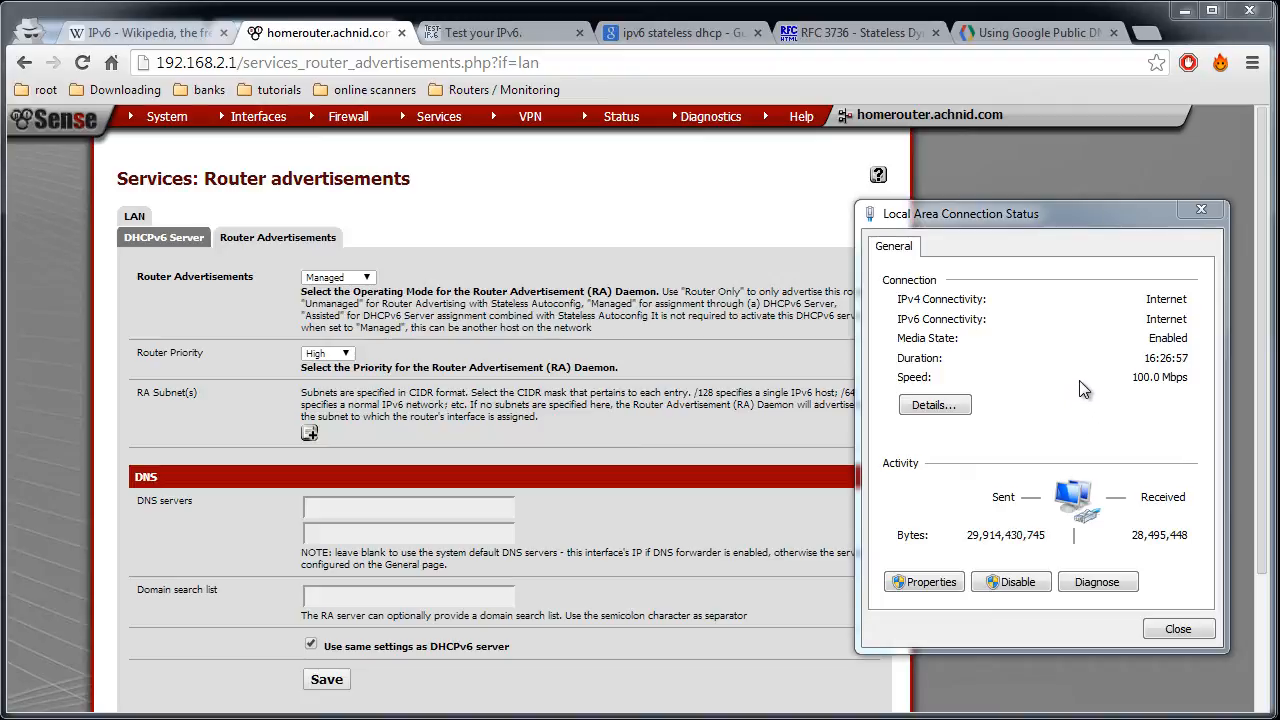
- Reopen the Local Area Connection's network details and check its IPv6 address, link-local IPv6 address and IPv6 default gateway
{"action": "left_click", "coordinate": [933, 405]}
{"action": "left_click", "coordinate": [1066, 511]}
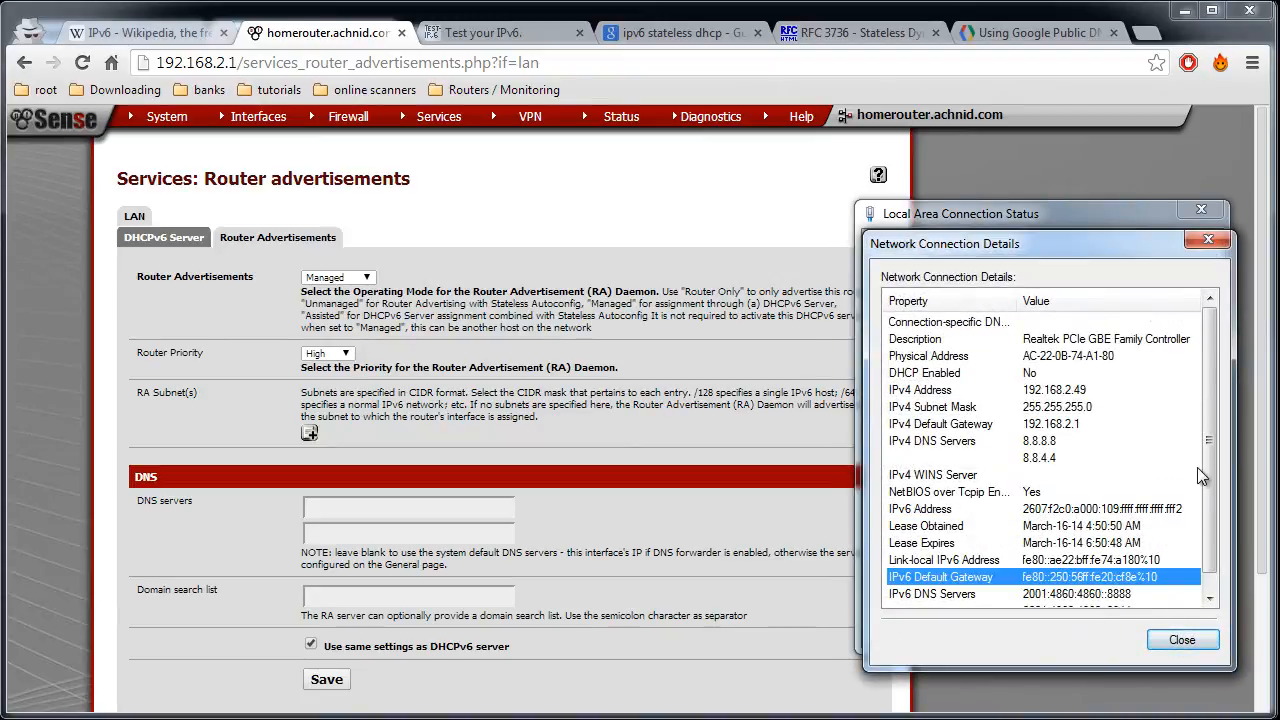
{"action": "scroll", "coordinate": [1135, 590], "scroll_direction": "down", "scroll_amount": 1}
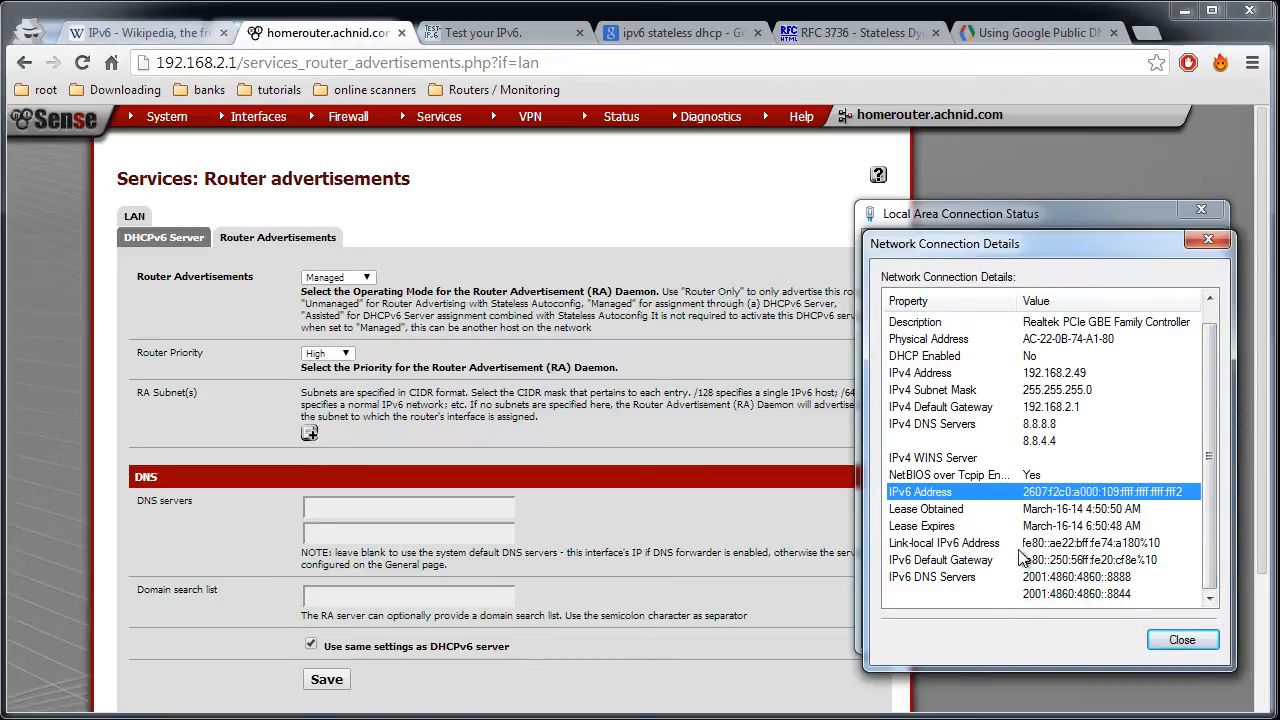
{"action": "left_click", "coordinate": [947, 546]}
{"action": "left_click", "coordinate": [965, 565]}
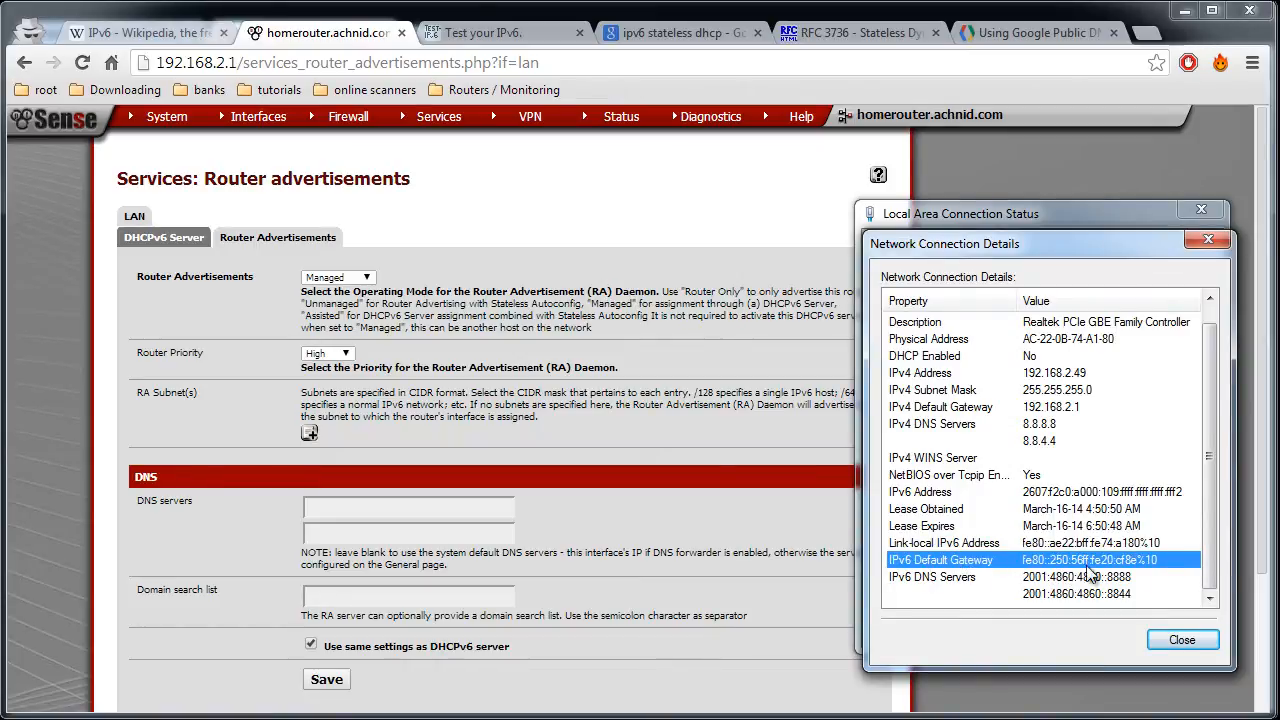
- Check both IPv6 DNS server entries in the network details, and close the details and connection status windows
{"action": "left_click", "coordinate": [912, 578]}
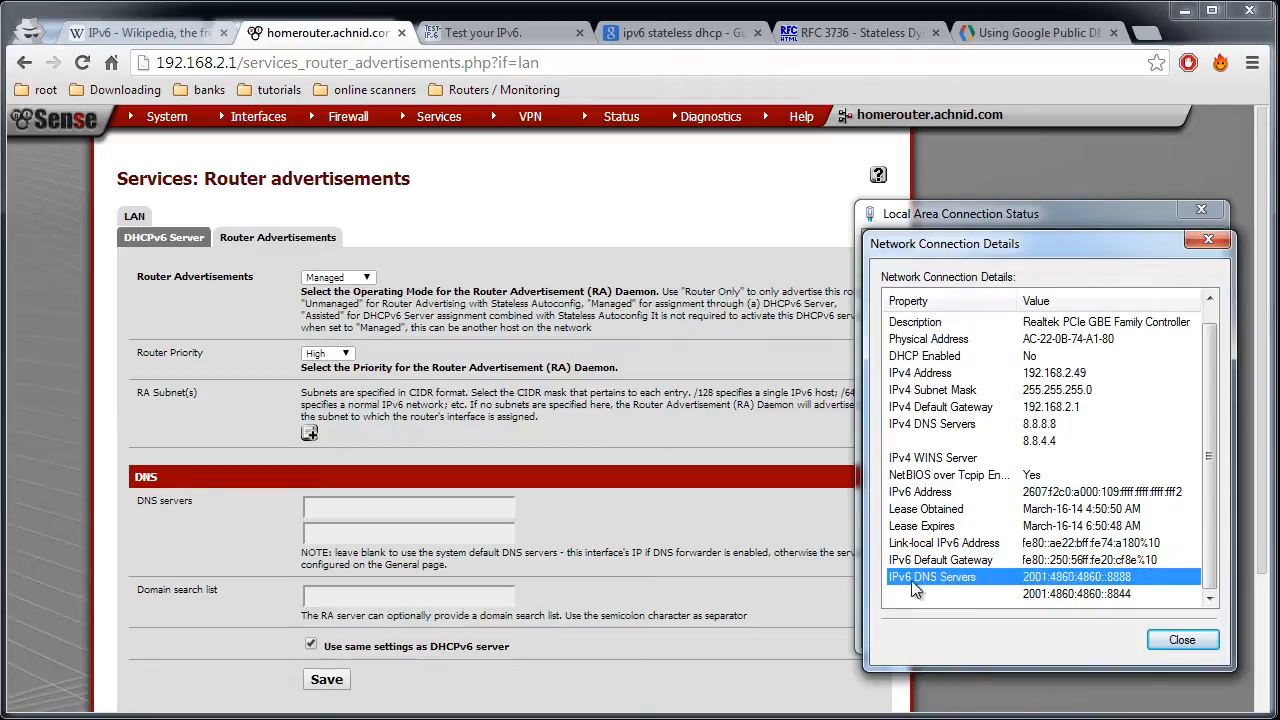
{"action": "left_click", "coordinate": [1117, 595]}
{"action": "left_click", "coordinate": [1124, 580]}
{"action": "left_click", "coordinate": [1136, 597]}
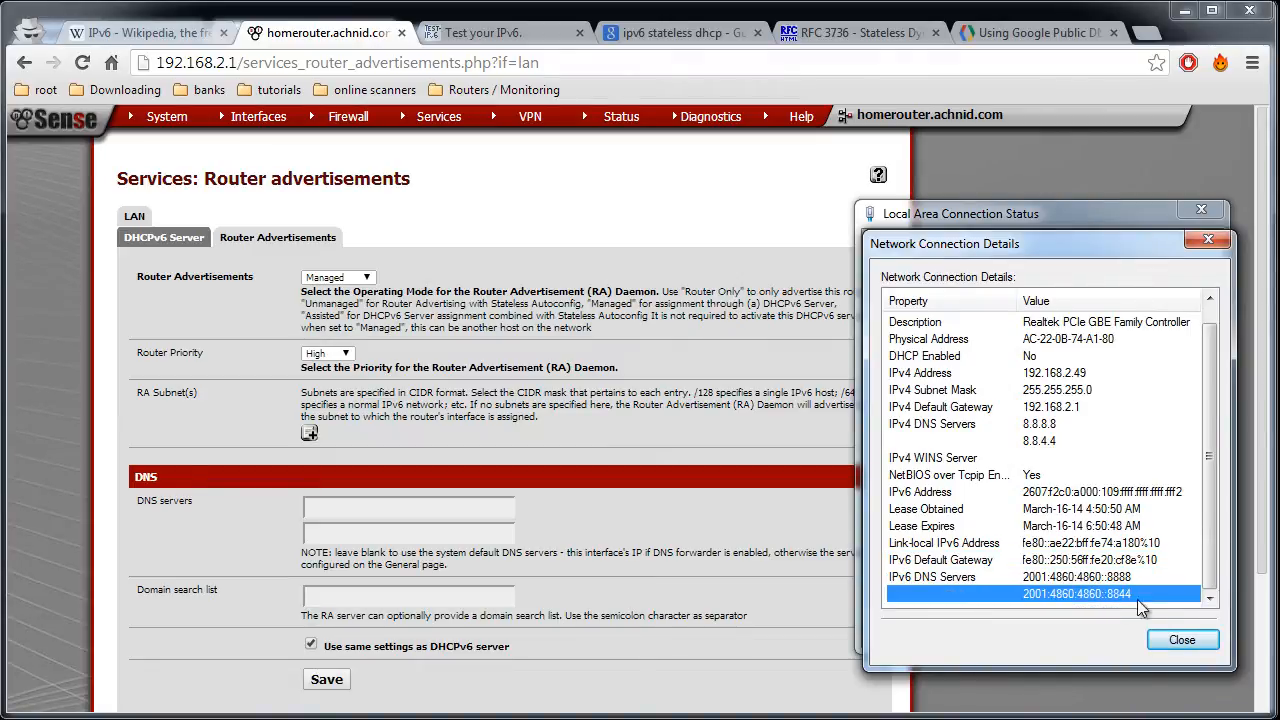
{"action": "left_click", "coordinate": [1180, 640]}
{"action": "left_click", "coordinate": [1179, 628]}
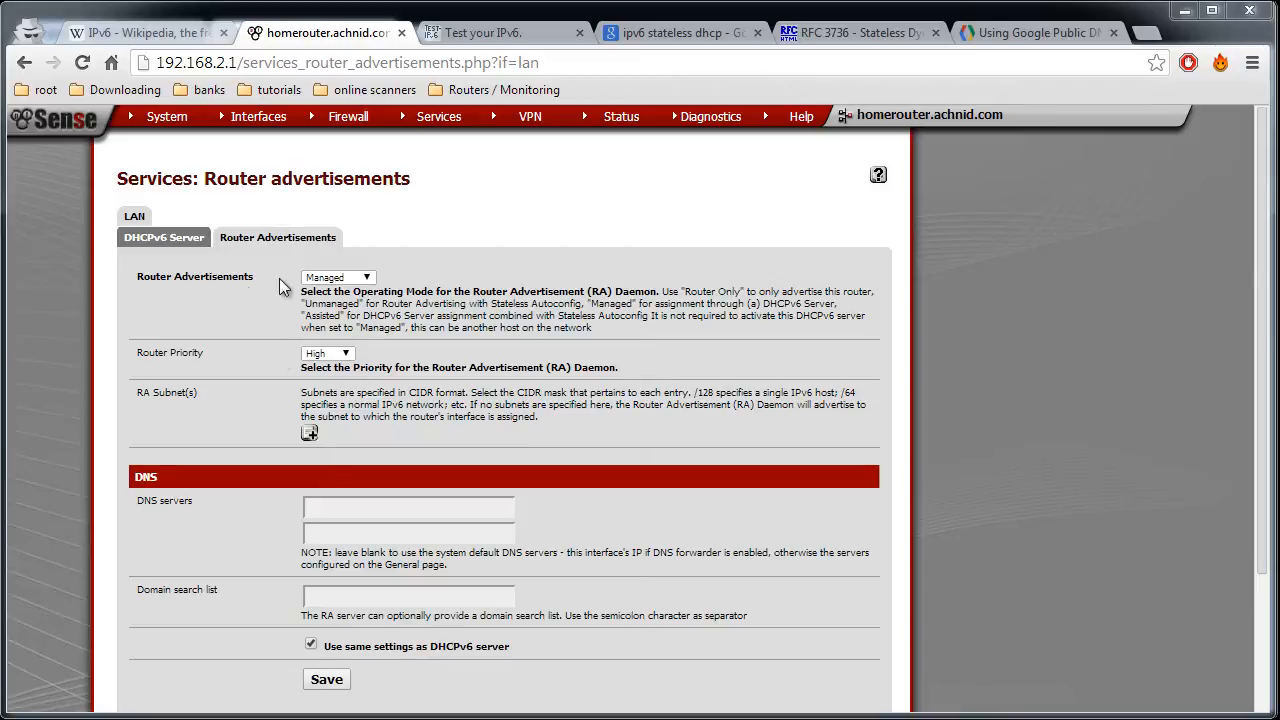
- Open the DHCPv6 Server/RA service page and examine the LAN server's enable option, address range and DNS servers
{"action": "mouse_move", "coordinate": [258, 120]}
{"action": "mouse_move", "coordinate": [455, 120]}
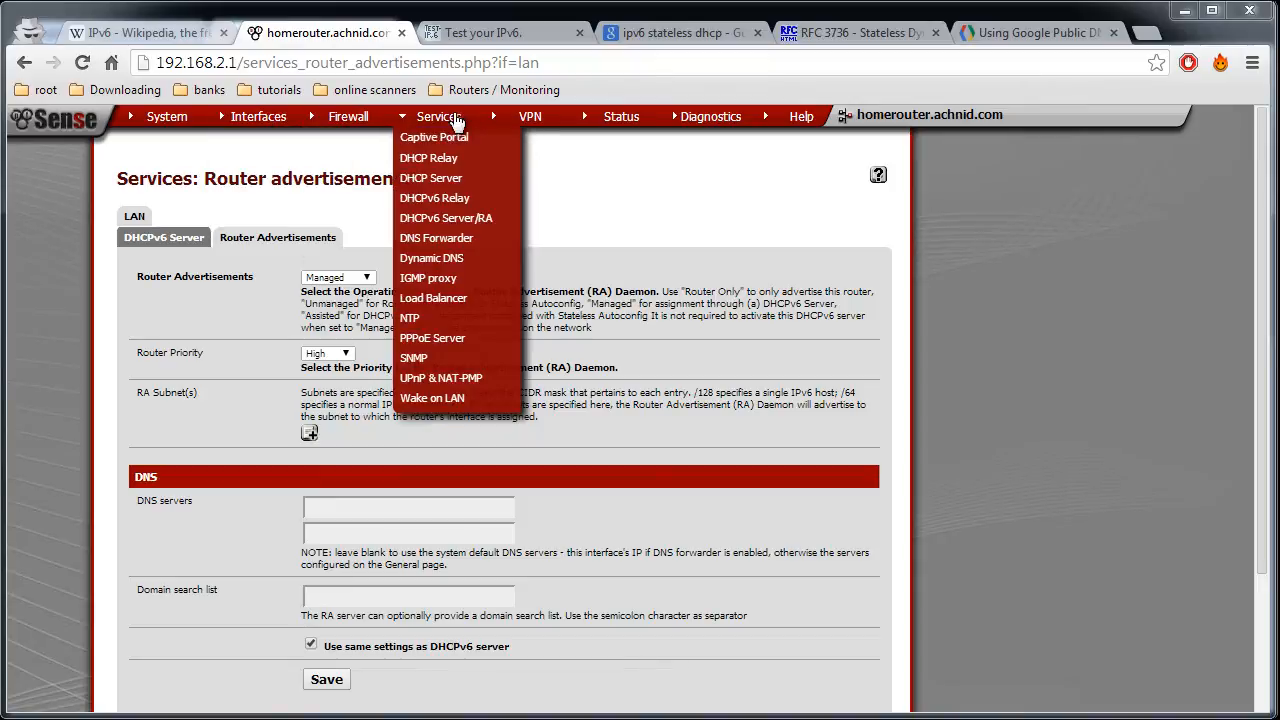
{"action": "left_click", "coordinate": [428, 218]}
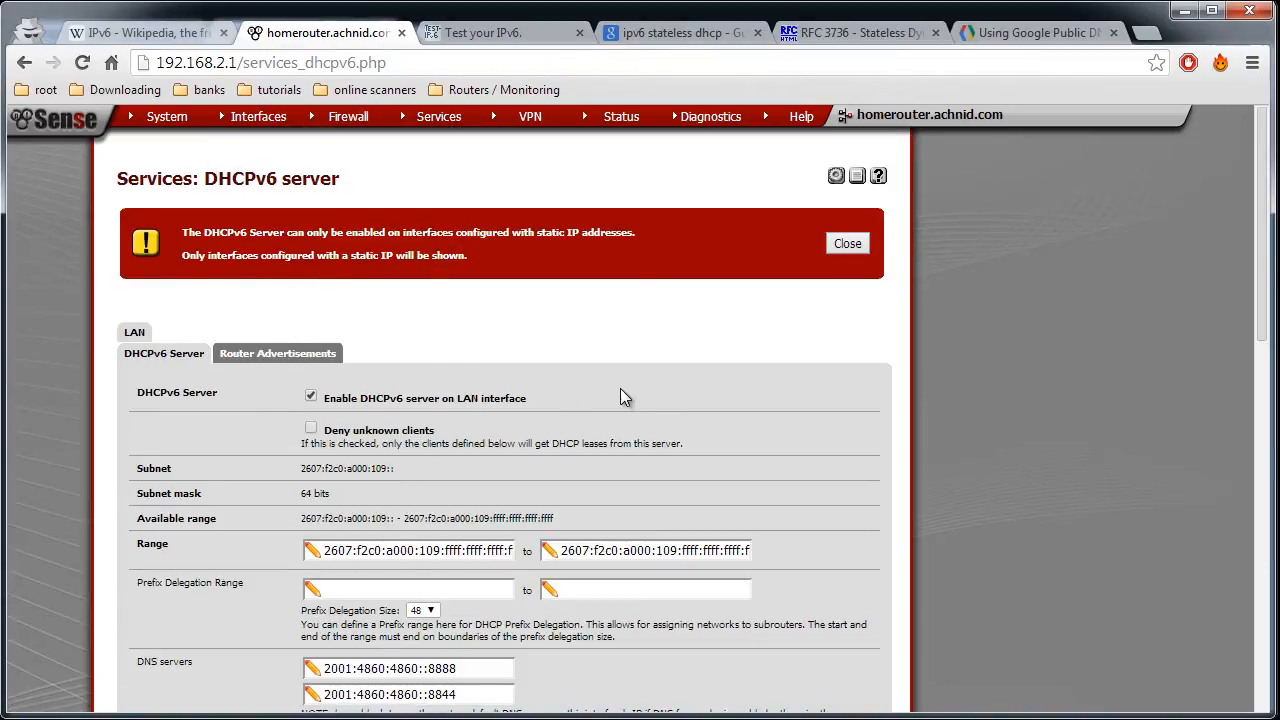
{"action": "scroll", "coordinate": [620, 390], "scroll_direction": "down", "scroll_amount": 1}
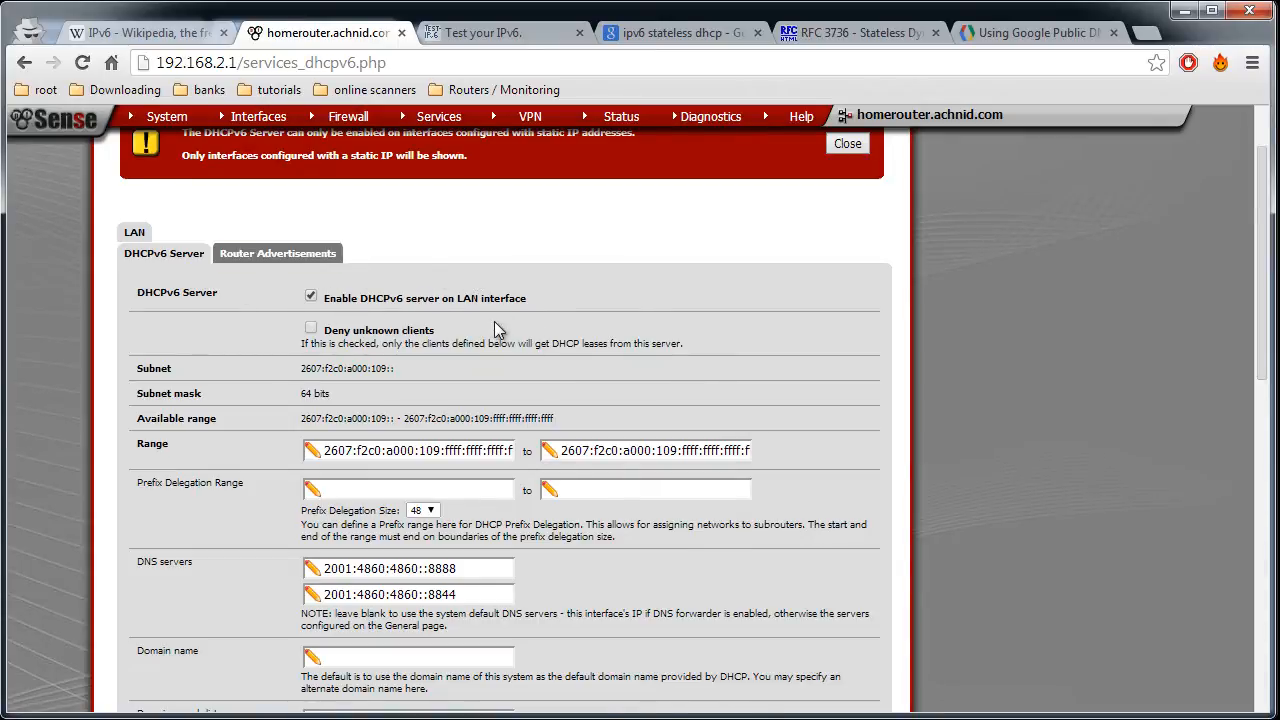
{"action": "scroll", "coordinate": [500, 325], "scroll_direction": "up", "scroll_amount": 1}
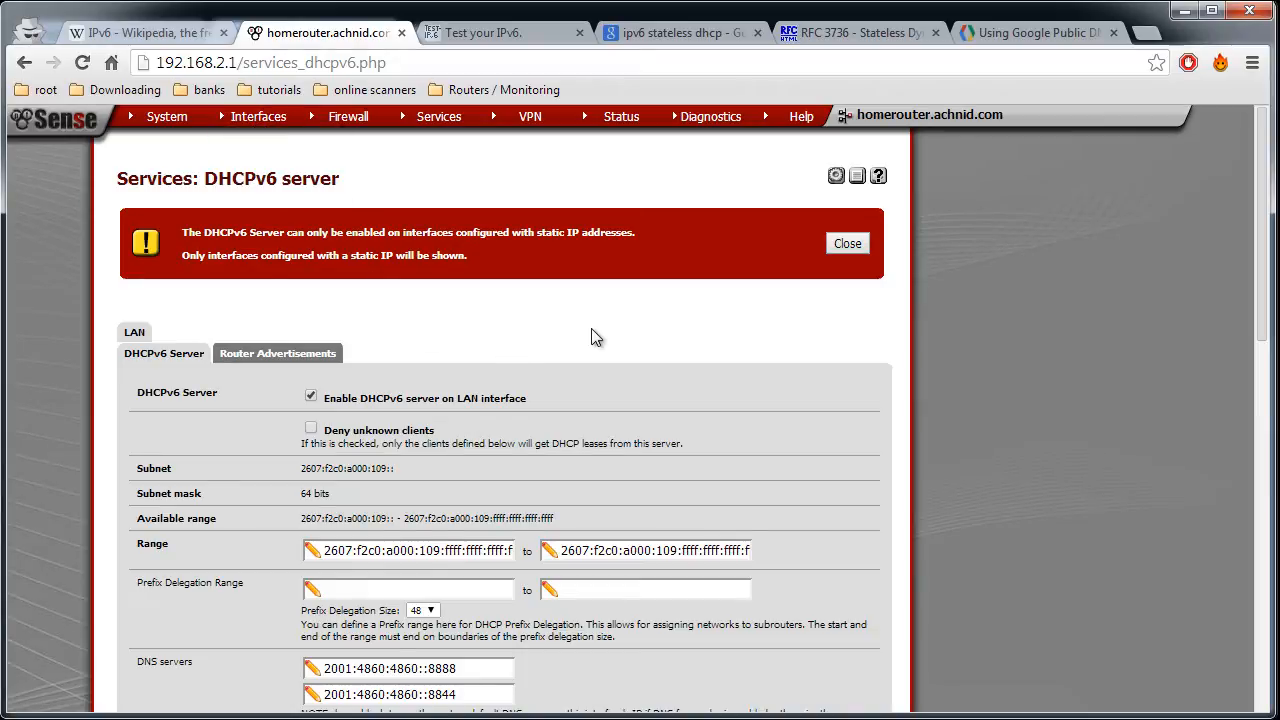
{"action": "scroll", "coordinate": [594, 337], "scroll_direction": "down", "scroll_amount": 1}
{"action": "scroll", "coordinate": [445, 340], "scroll_direction": "up", "scroll_amount": 1}
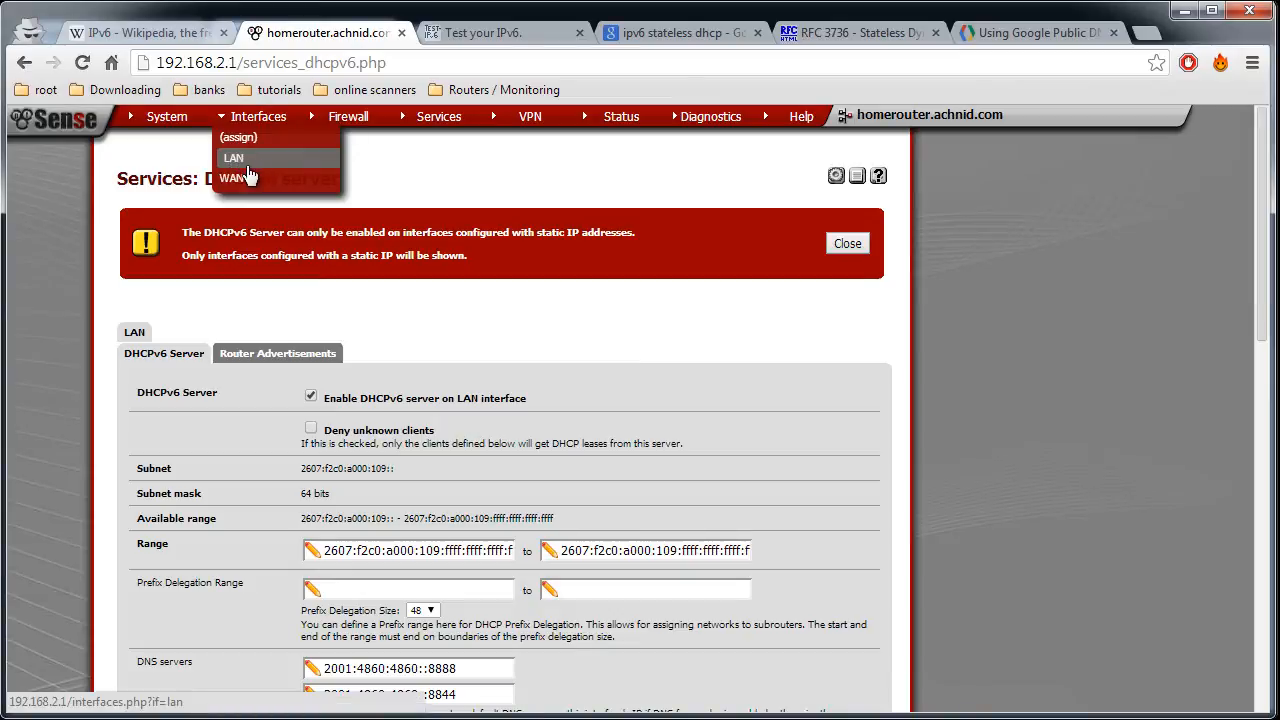
{"action": "scroll", "coordinate": [680, 368], "scroll_direction": "down", "scroll_amount": 1}
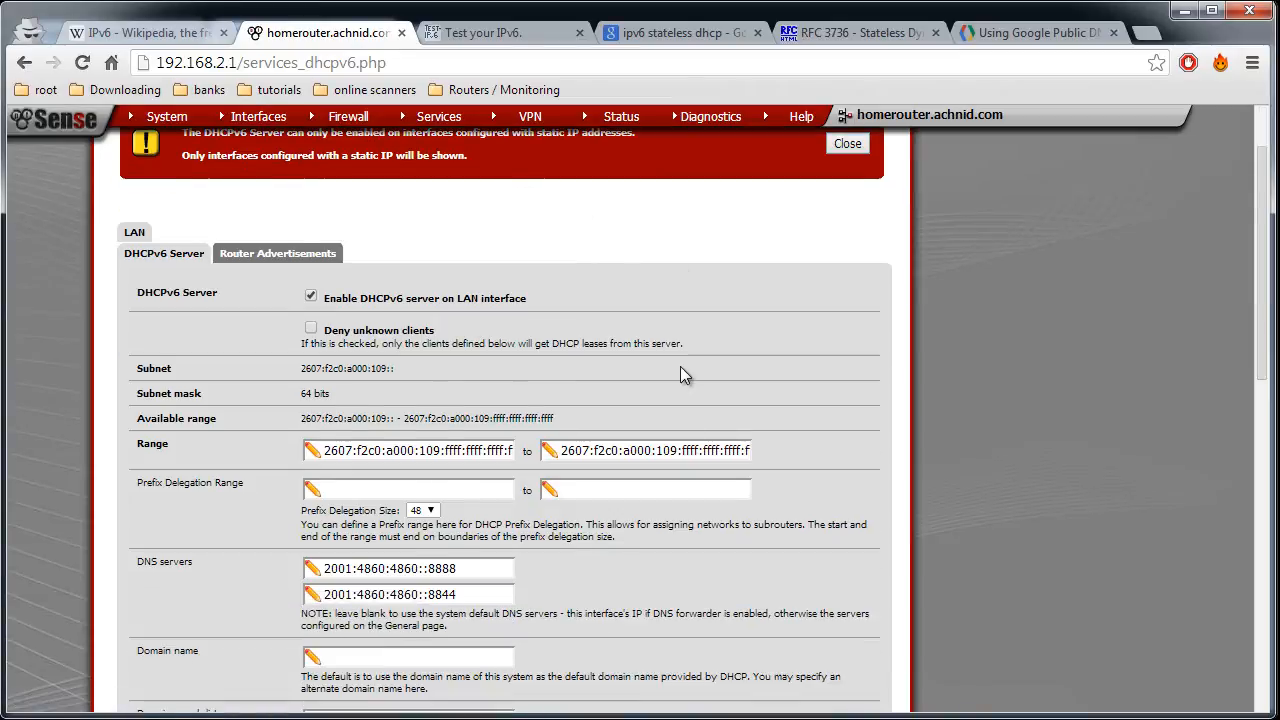
{"action": "scroll", "coordinate": [680, 368], "scroll_direction": "down", "scroll_amount": 1}
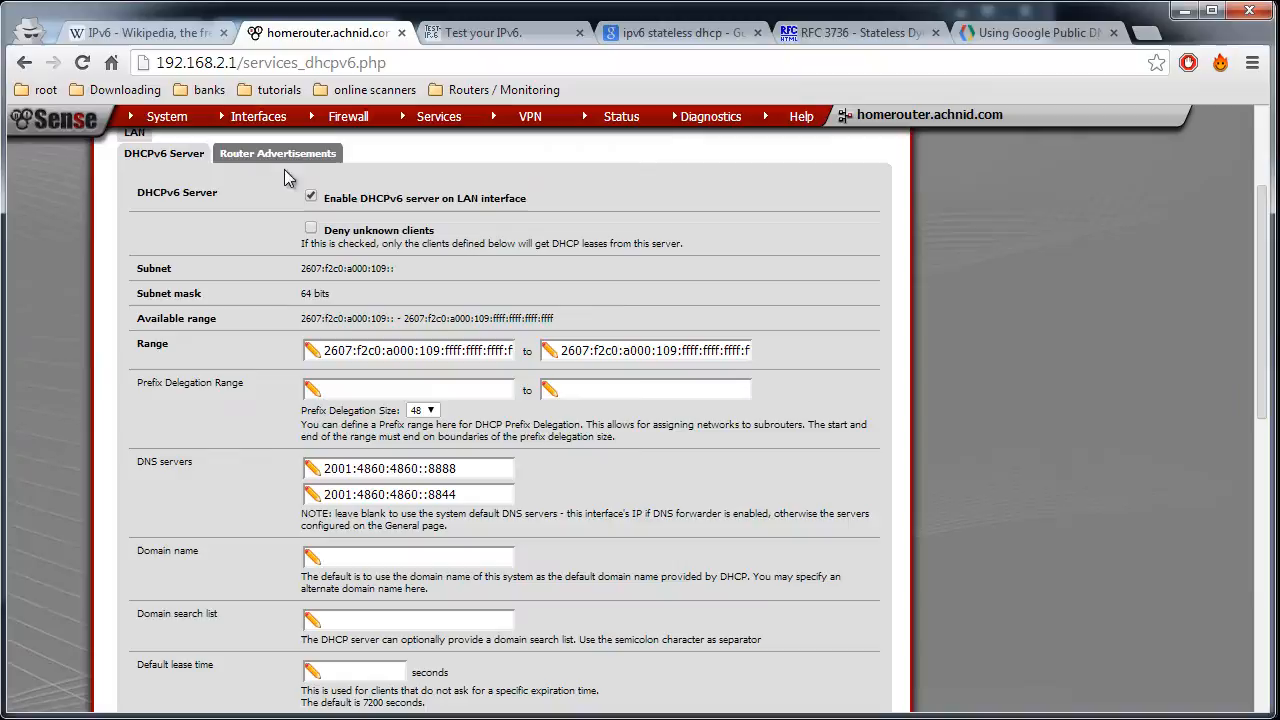
- Review the Router Advertisements settings and the full list of LAN DHCPv6 server options, ending back on Router Advertisements
{"action": "left_click", "coordinate": [284, 154]}
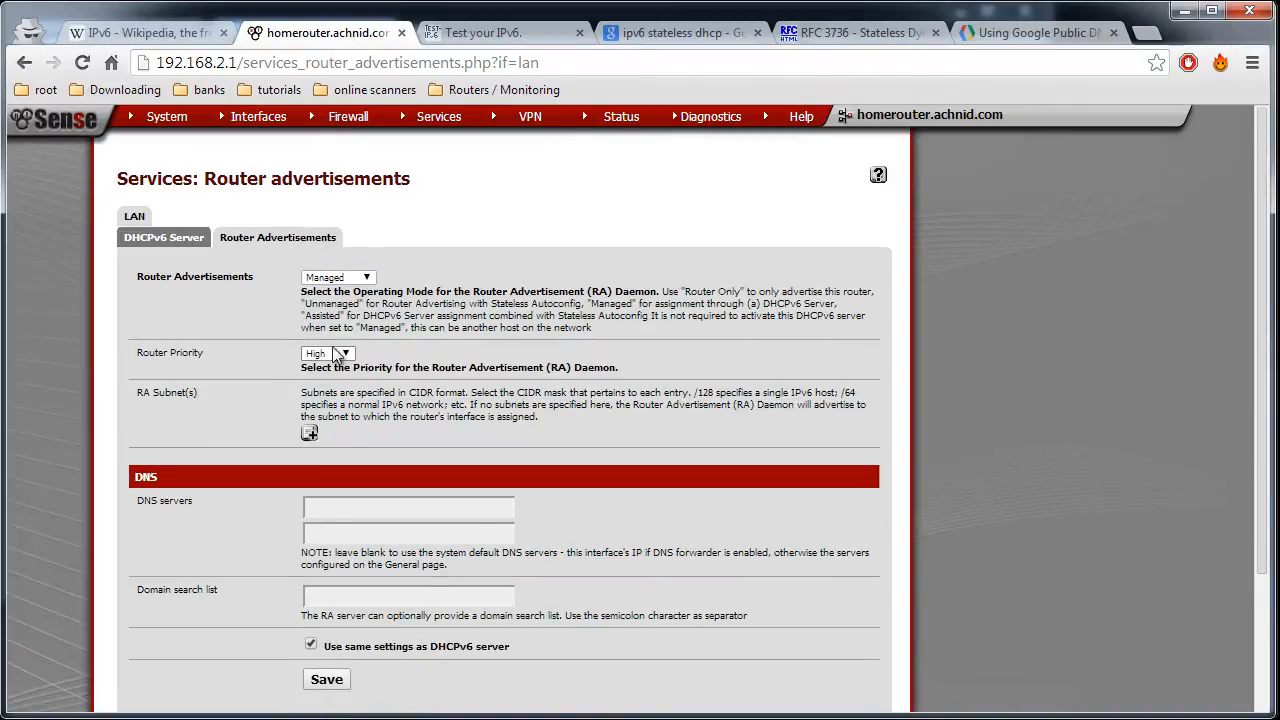
{"action": "left_click", "coordinate": [165, 240]}
{"action": "scroll", "coordinate": [537, 372], "scroll_direction": "down", "scroll_amount": 1}
{"action": "scroll", "coordinate": [537, 372], "scroll_direction": "down", "scroll_amount": 5}
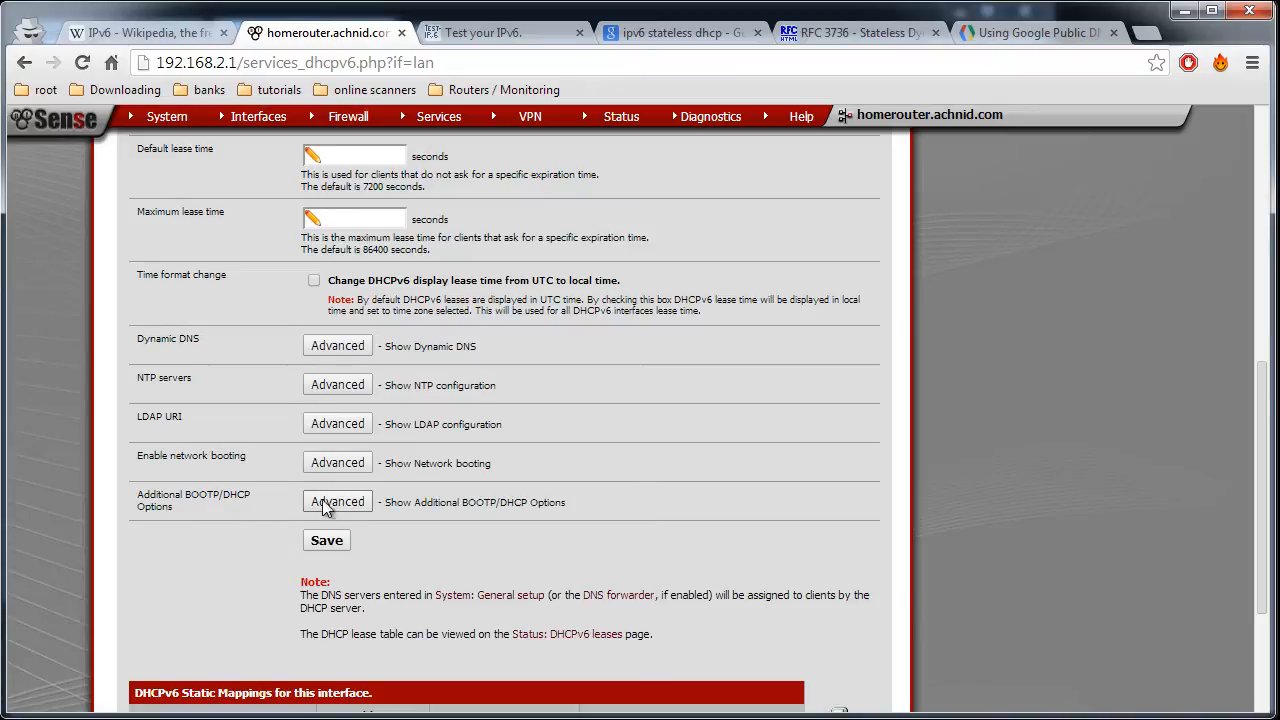
{"action": "scroll", "coordinate": [363, 415], "scroll_direction": "up", "scroll_amount": 5}
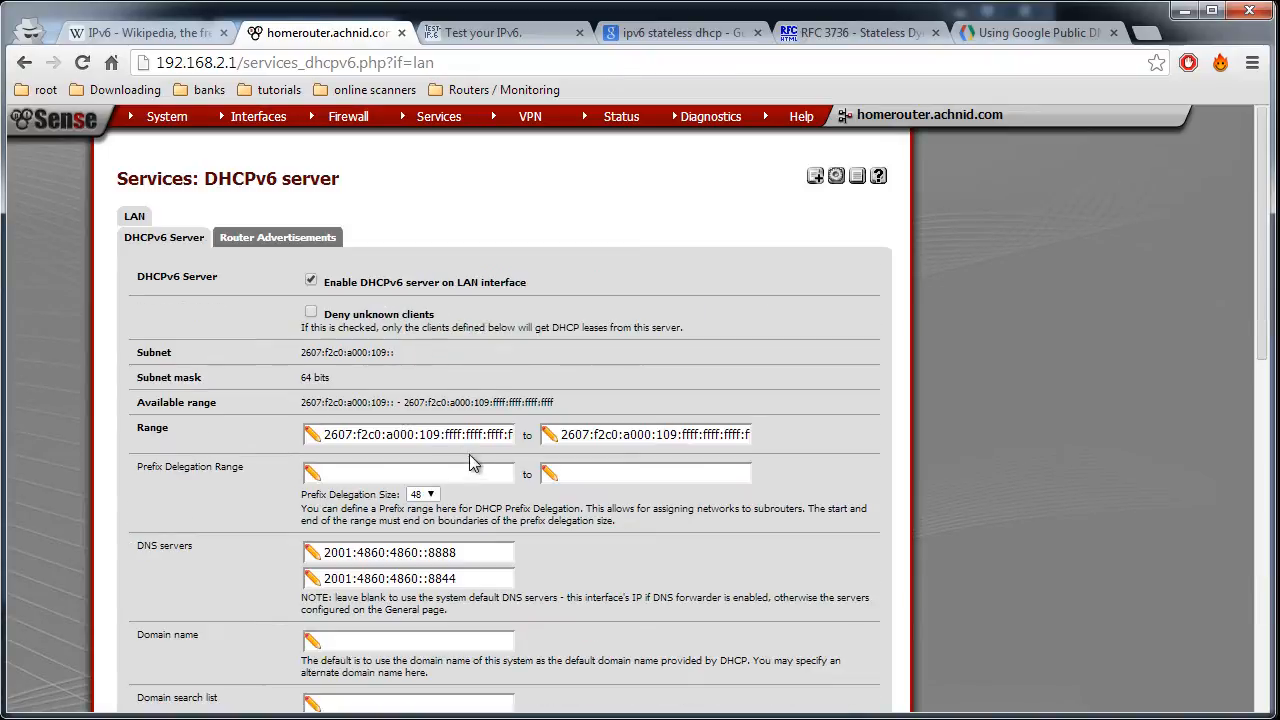
{"action": "left_click", "coordinate": [292, 238]}
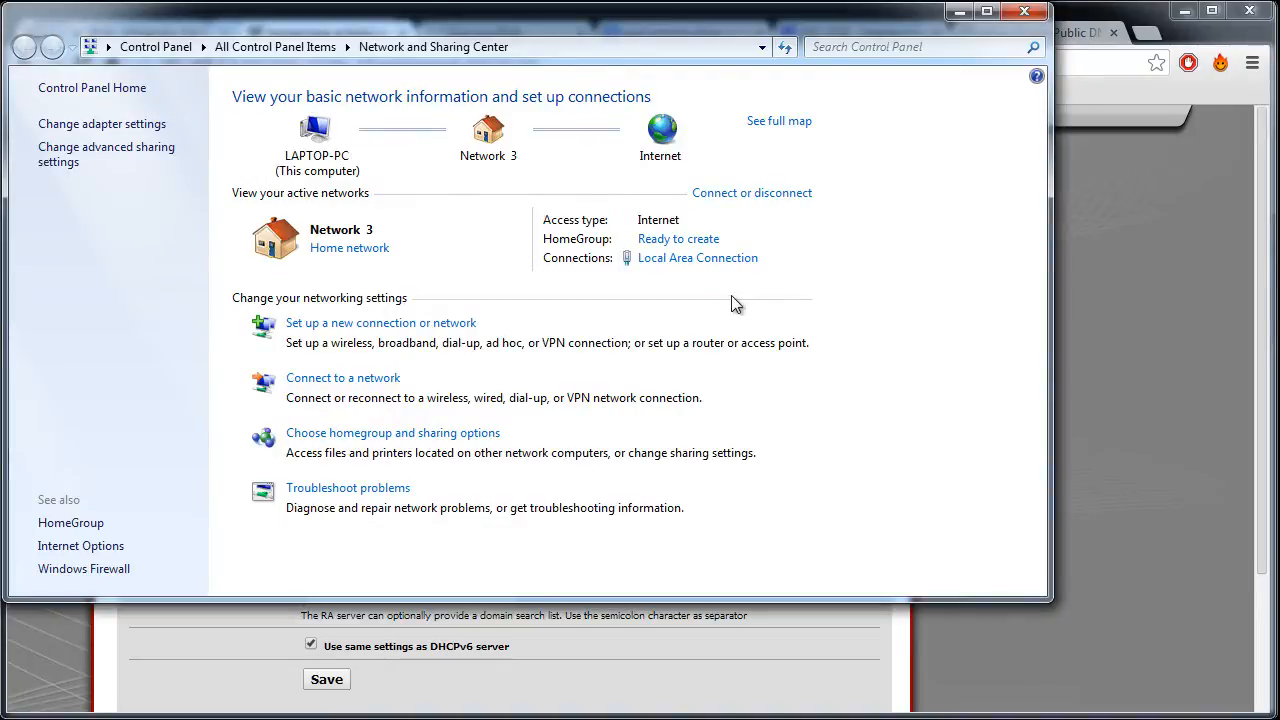
- Open the Local Area Connection's details from Network and Sharing Center, close the Control Panel window, and check the IPv6 address
{"action": "left_click", "coordinate": [698, 258]}
{"action": "left_click", "coordinate": [1024, 11]}
{"action": "left_click_drag", "start_coordinate": [871, 386], "coordinate": [1041, 89]}
{"action": "left_click", "coordinate": [859, 281]}
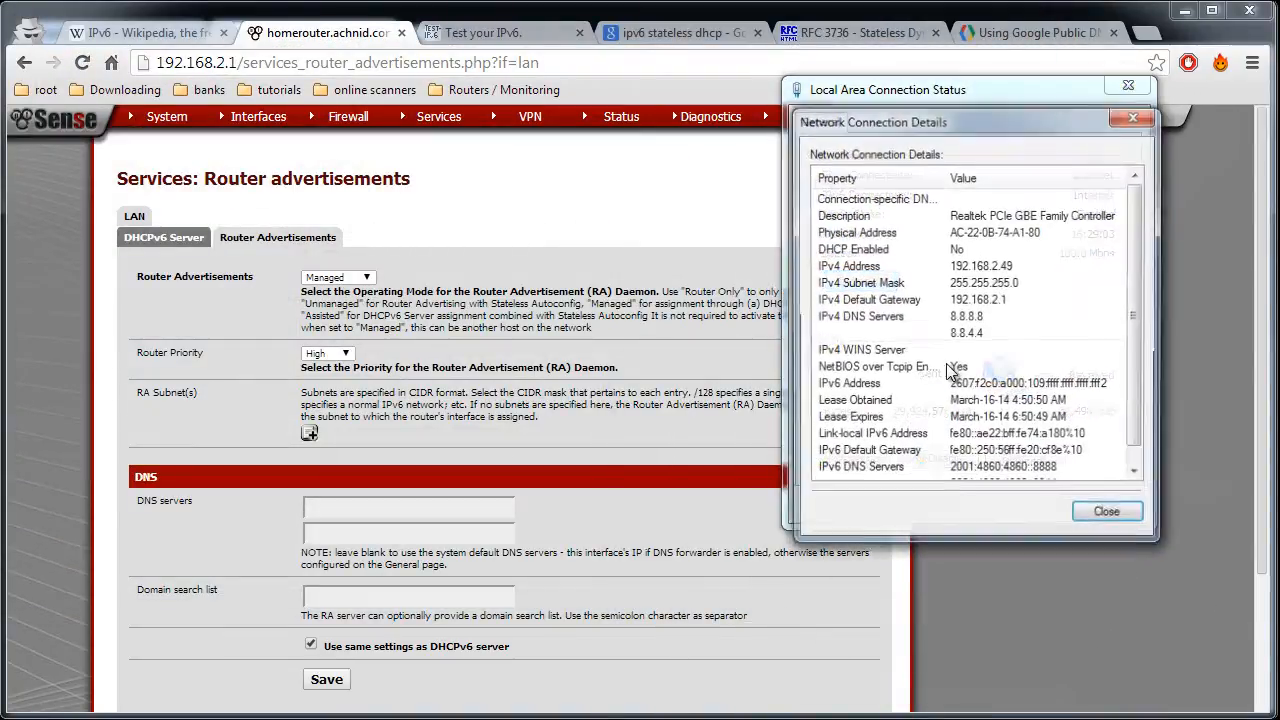
{"action": "left_click", "coordinate": [1005, 388]}
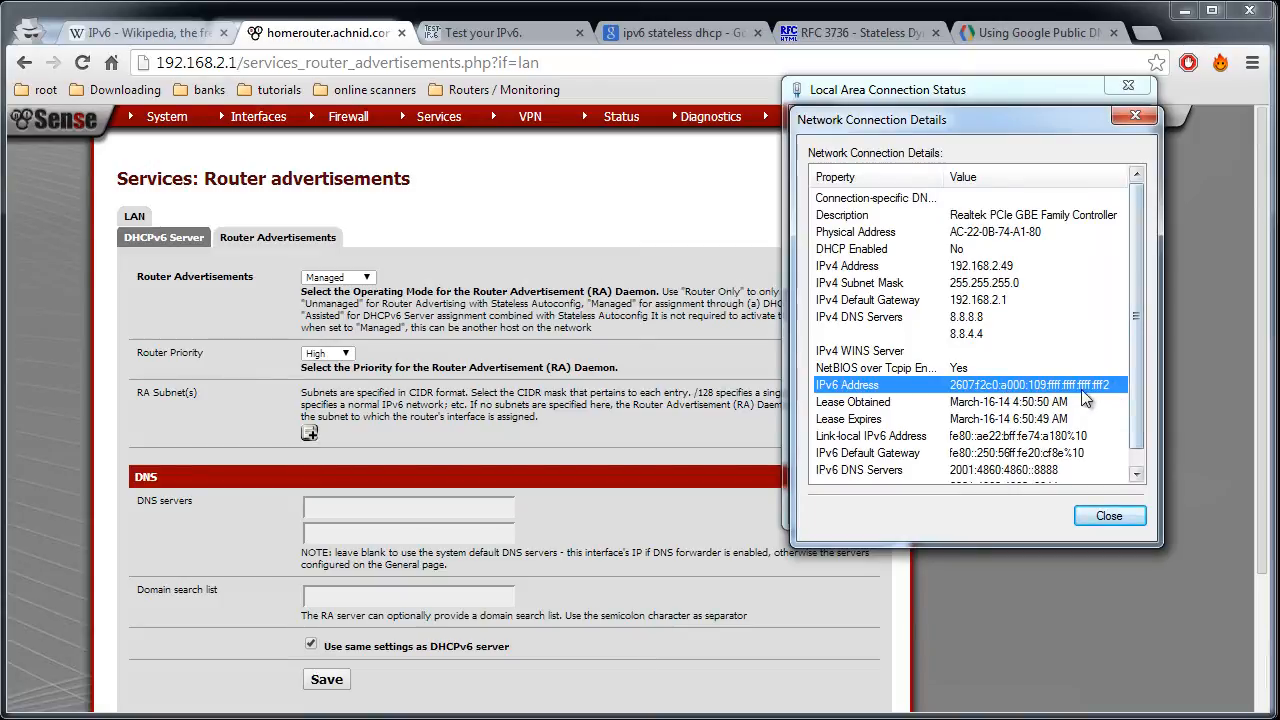
- Return to the LAN DHCPv6 server settings and inspect the end of the range's starting address
{"action": "left_click", "coordinate": [164, 237]}
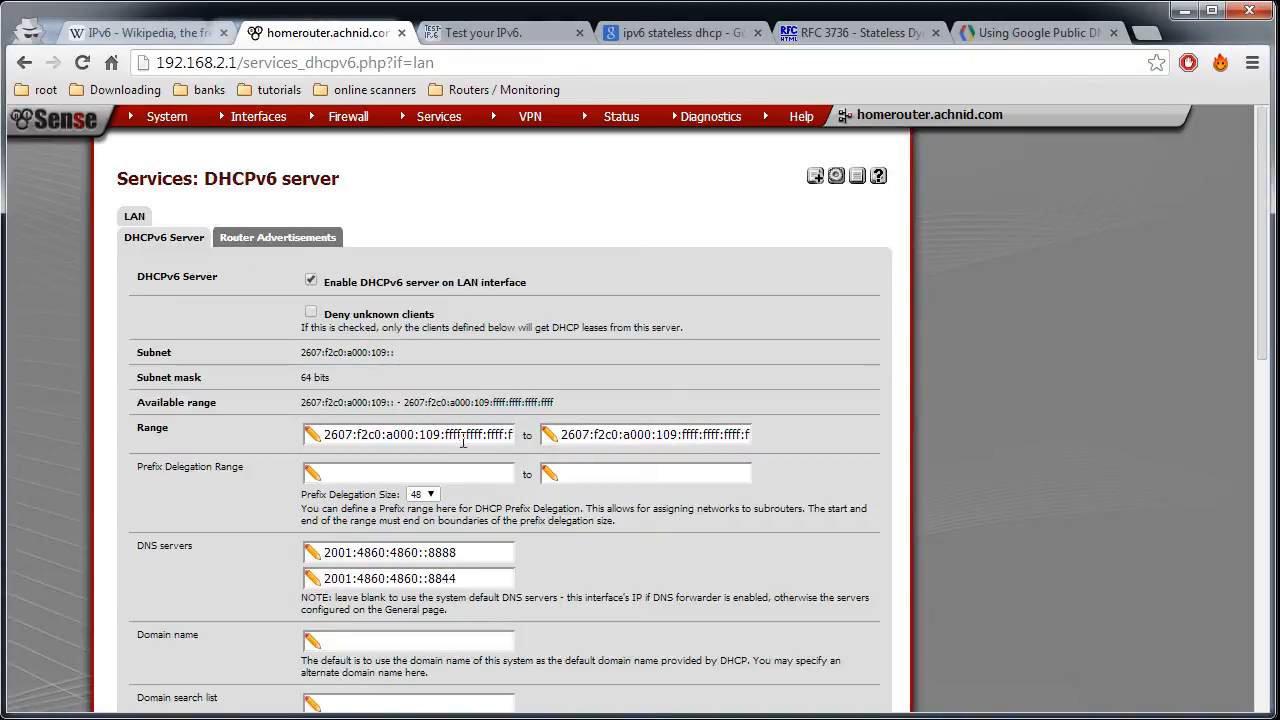
{"action": "left_click_drag", "start_coordinate": [463, 441], "coordinate": [615, 444]}
{"action": "left_click", "coordinate": [514, 435]}
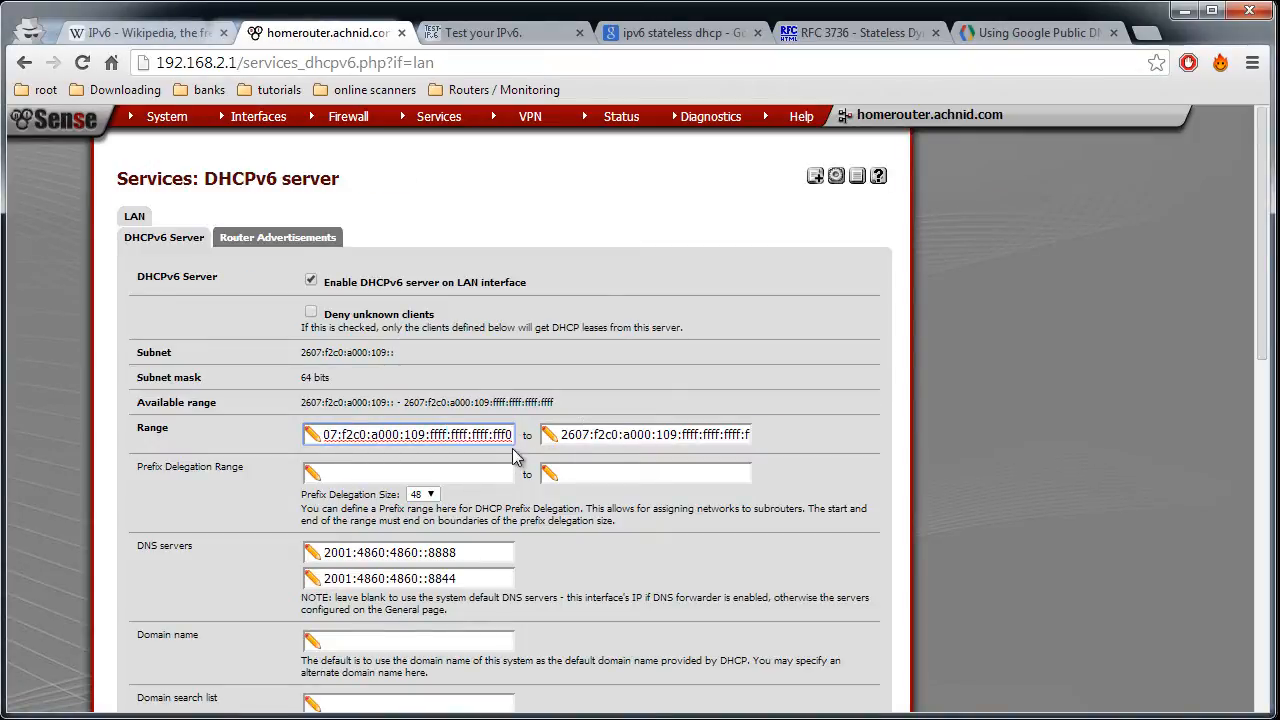
- Switch back to the network details, check the assigned IPv6 DNS servers, and close both connection windows
{"action": "key", "text": "alt+Tab"}
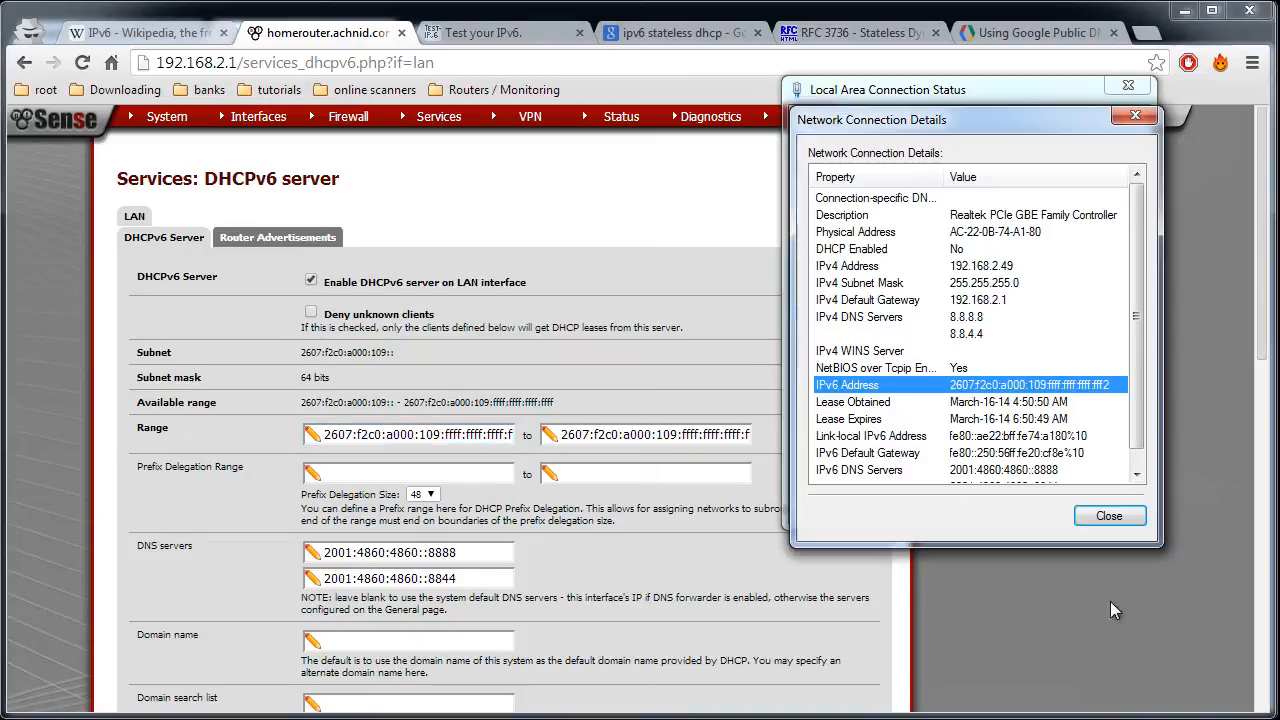
{"action": "scroll", "coordinate": [1138, 340], "scroll_direction": "down", "scroll_amount": 1}
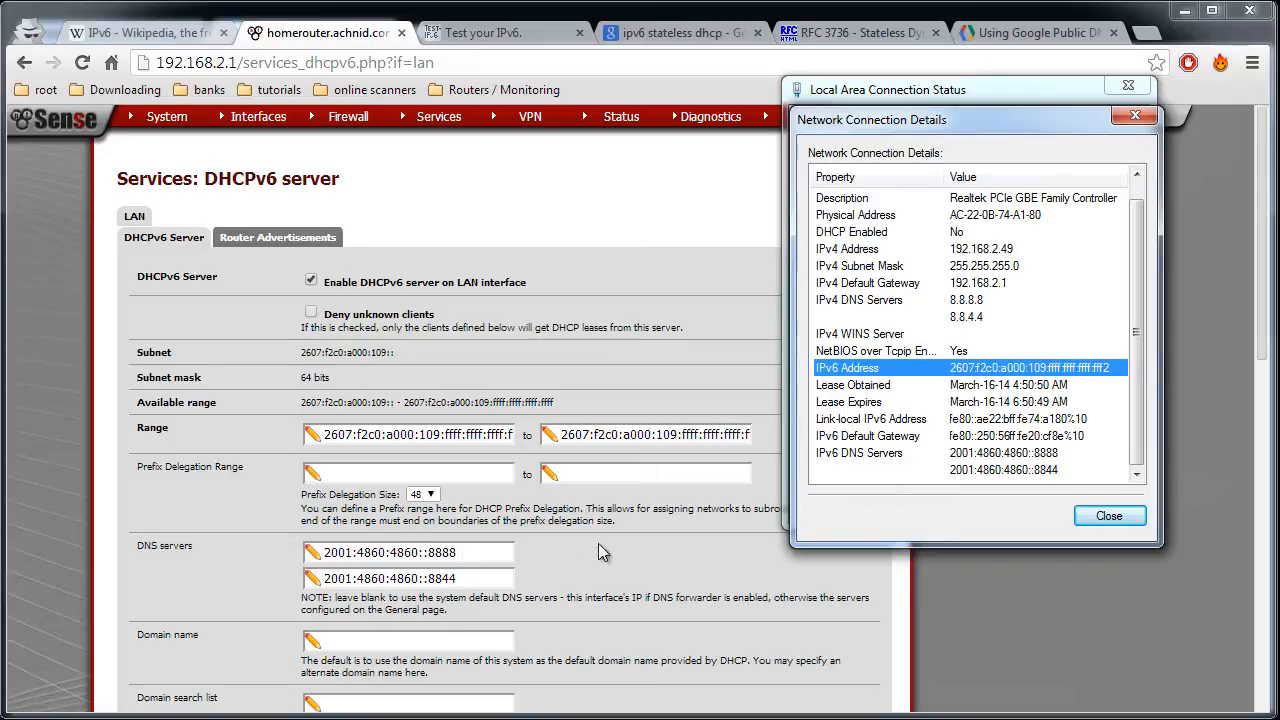
{"action": "left_click", "coordinate": [975, 457]}
{"action": "left_click", "coordinate": [975, 471]}
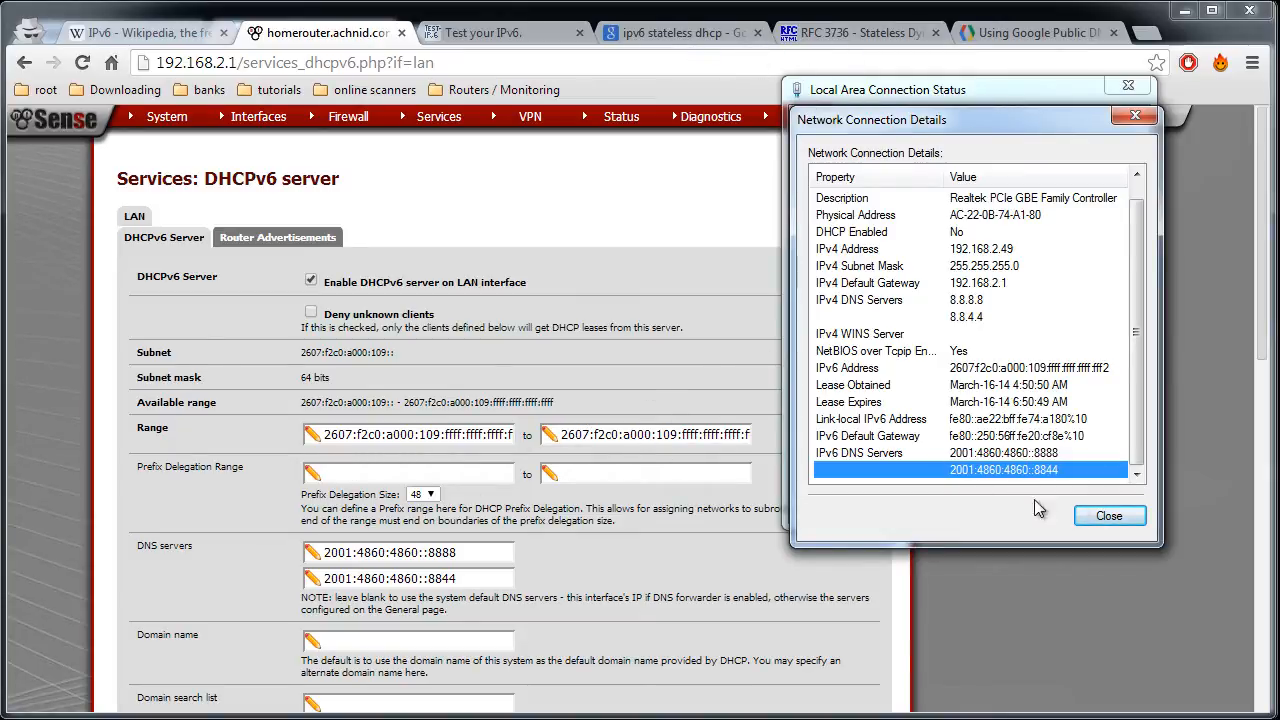
{"action": "left_click", "coordinate": [1118, 517]}
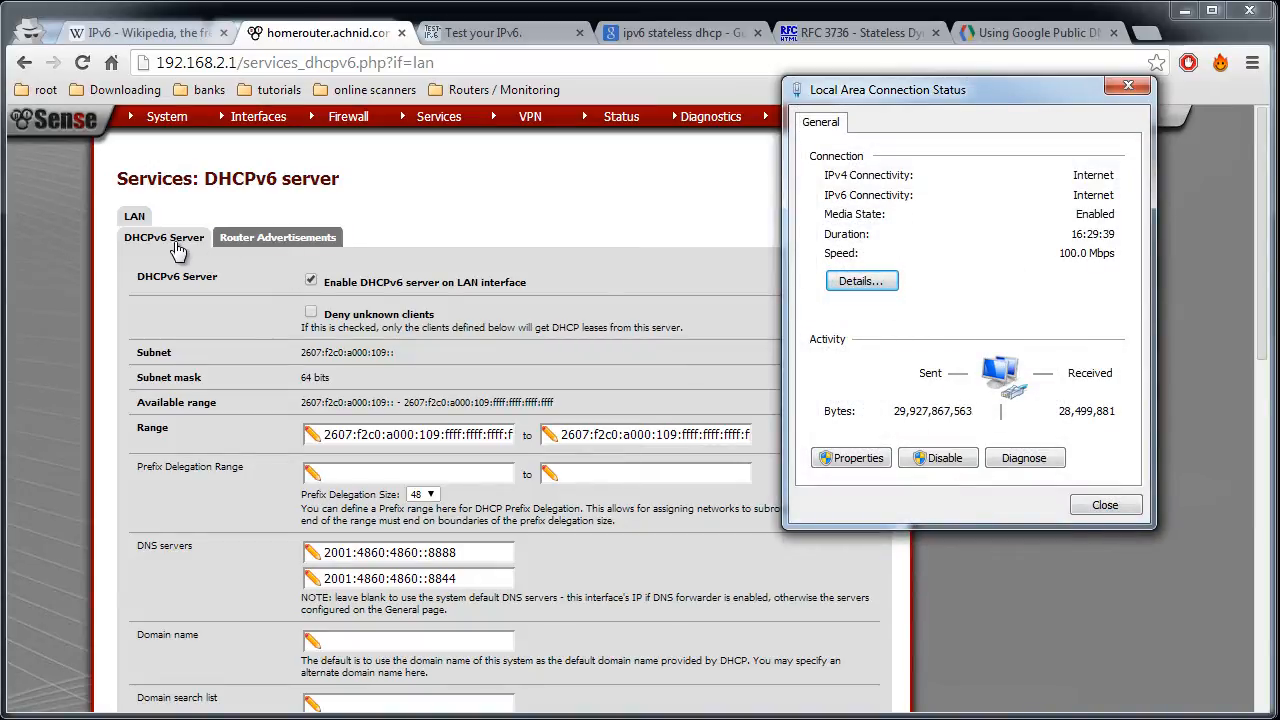
{"action": "left_click", "coordinate": [1090, 508]}
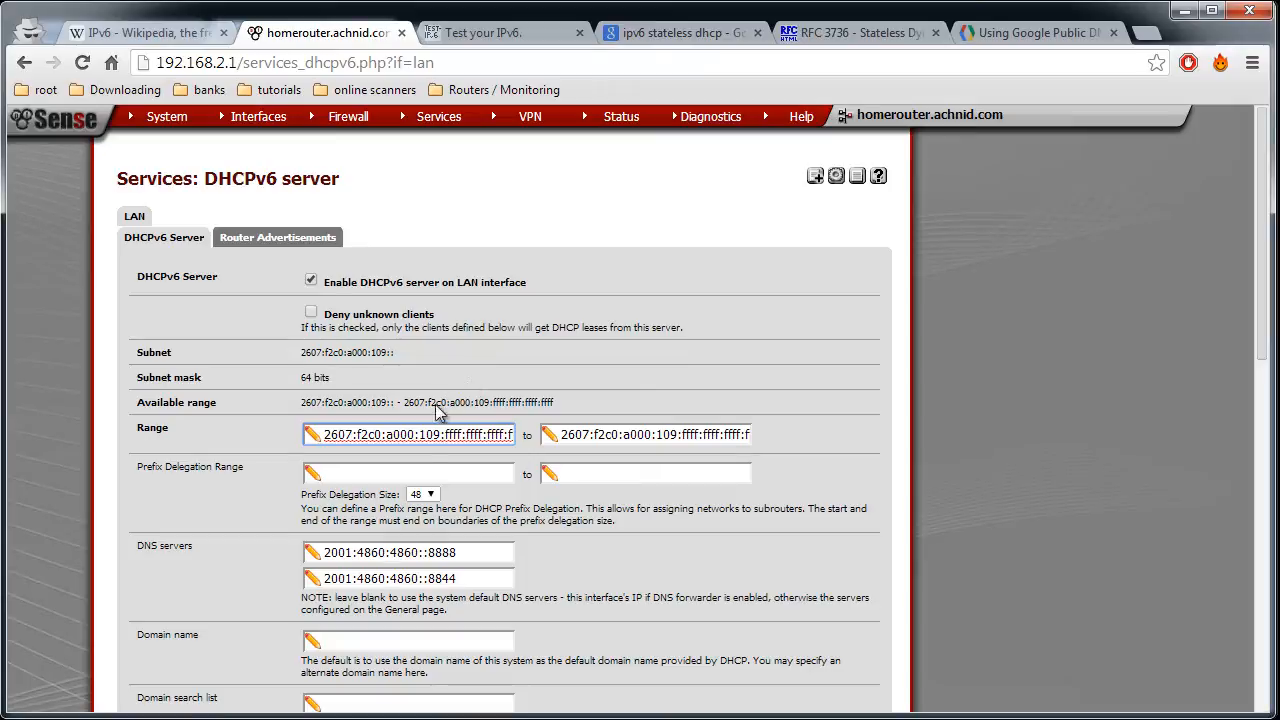
- Recheck the LAN DHCPv6 server's starting range address and both DNS server entries, and return to the Router Advertisements settings
{"action": "left_click", "coordinate": [280, 237]}
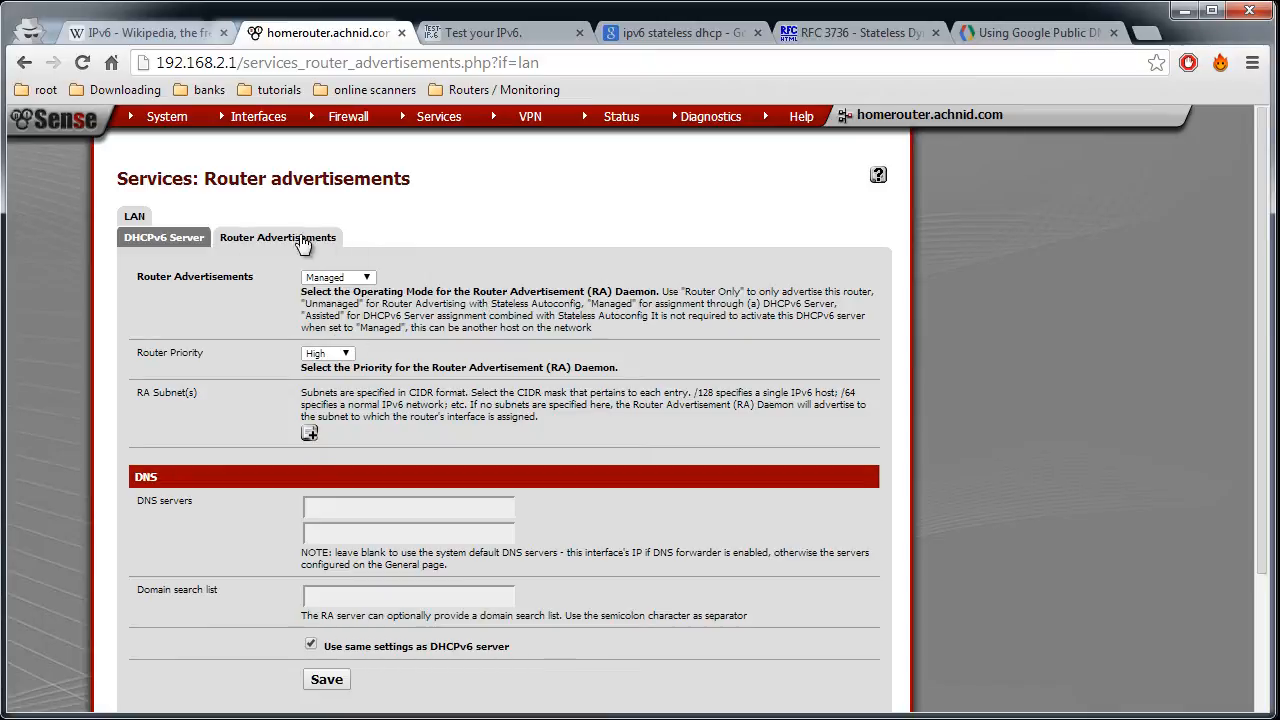
{"action": "left_click", "coordinate": [164, 237]}
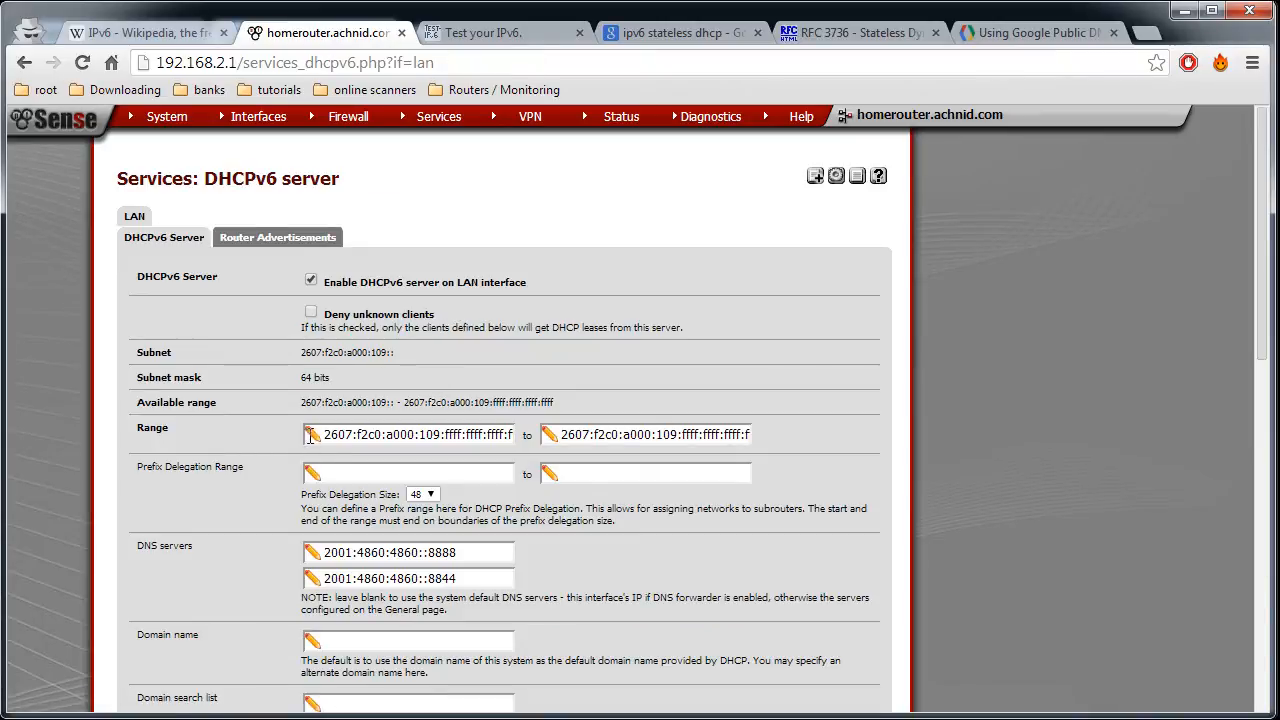
{"action": "left_click_drag", "start_coordinate": [313, 436], "coordinate": [532, 435]}
{"action": "left_click", "coordinate": [485, 441]}
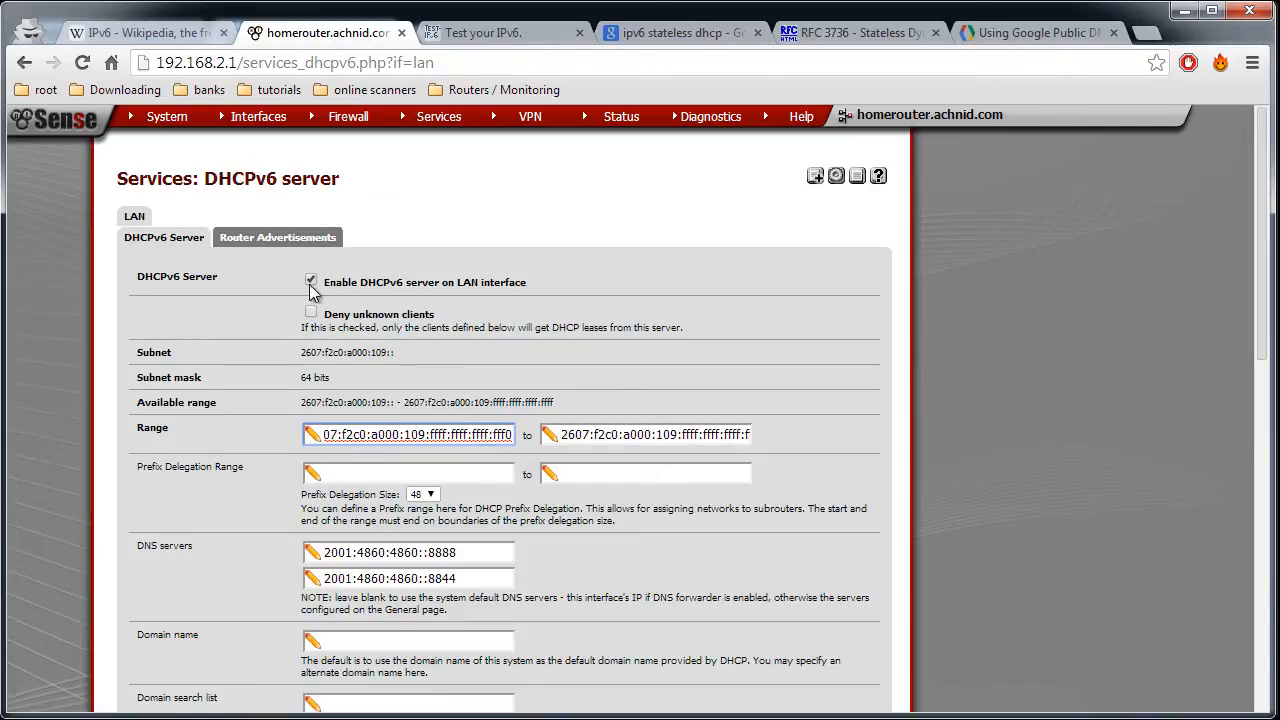
{"action": "left_click_drag", "start_coordinate": [490, 553], "coordinate": [285, 556]}
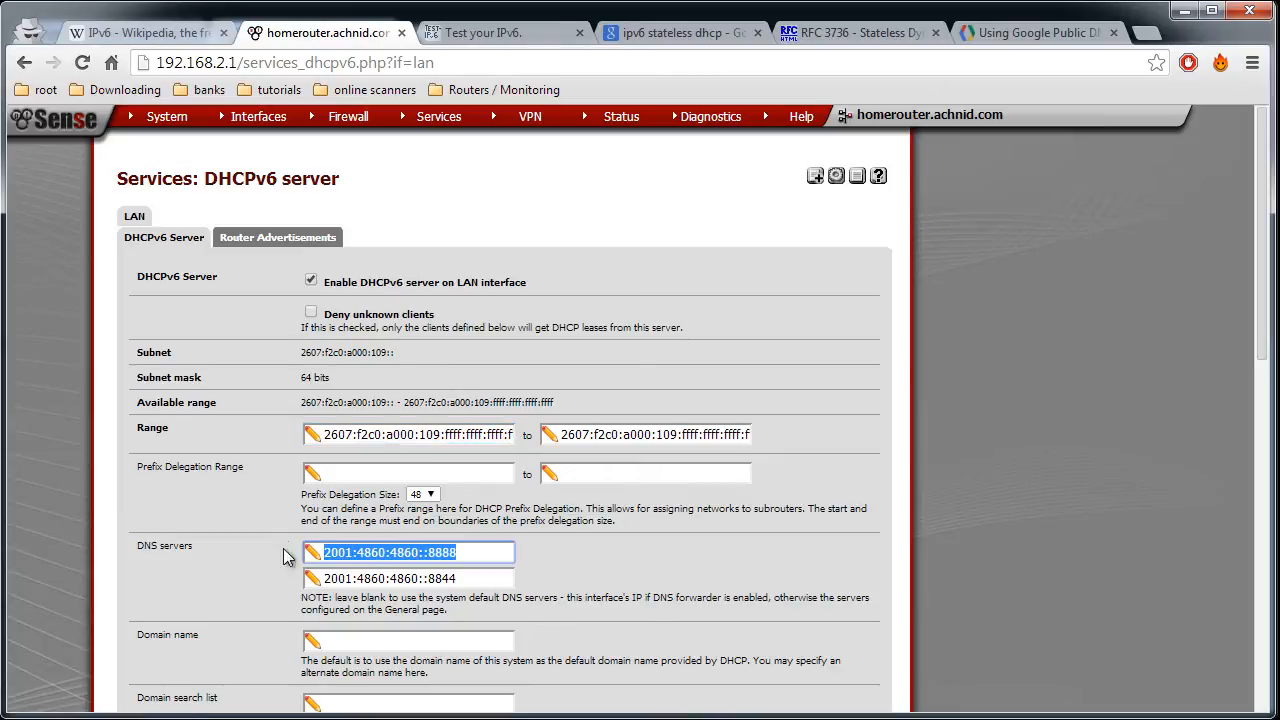
{"action": "left_click_drag", "start_coordinate": [452, 578], "coordinate": [340, 603]}
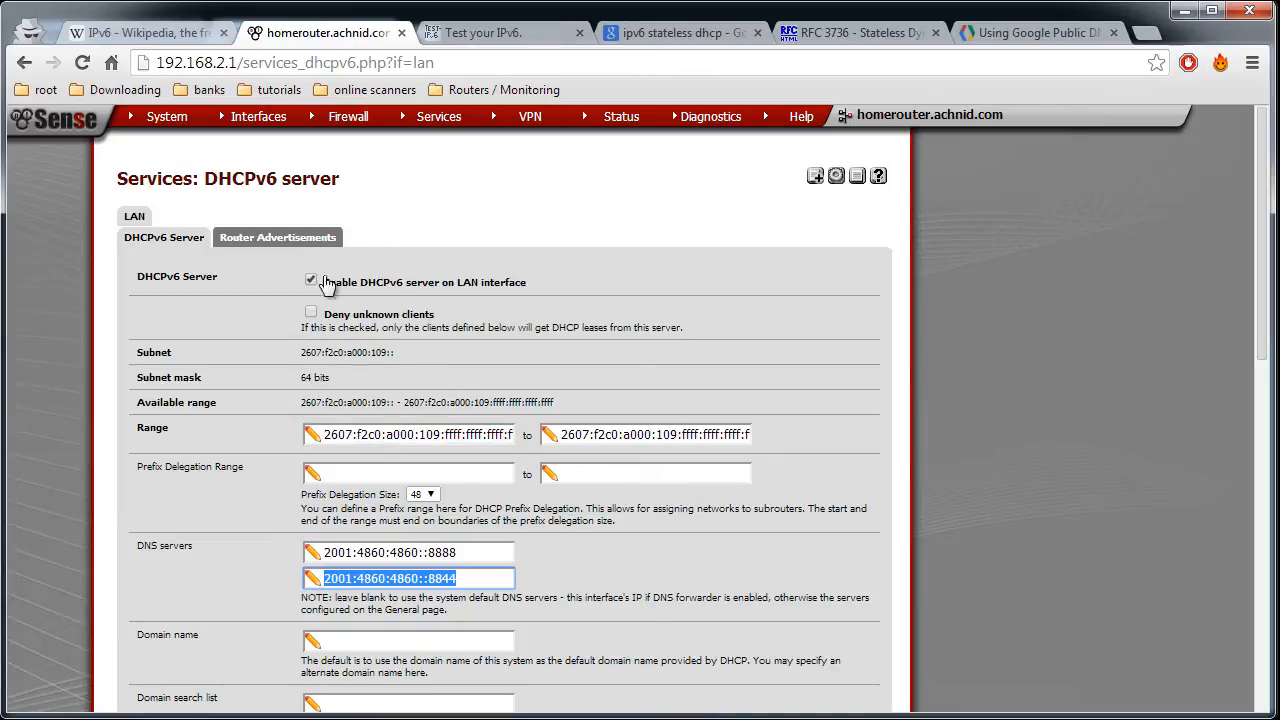
{"action": "left_click", "coordinate": [272, 240]}
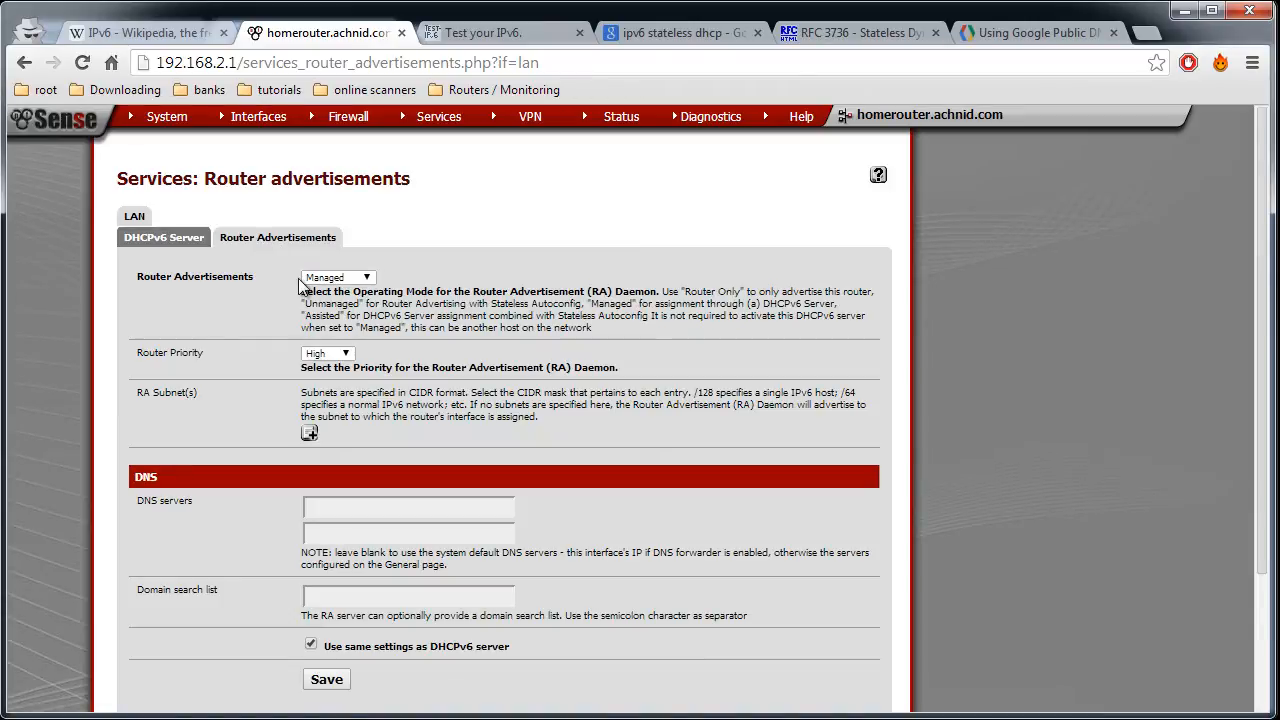
- Review the LAN DHCPv6 server's DNS, domain and lease time settings, and expand its additional BOOTP/DHCP options
{"action": "left_click", "coordinate": [168, 236]}
{"action": "scroll", "coordinate": [502, 534], "scroll_direction": "down", "scroll_amount": 1}
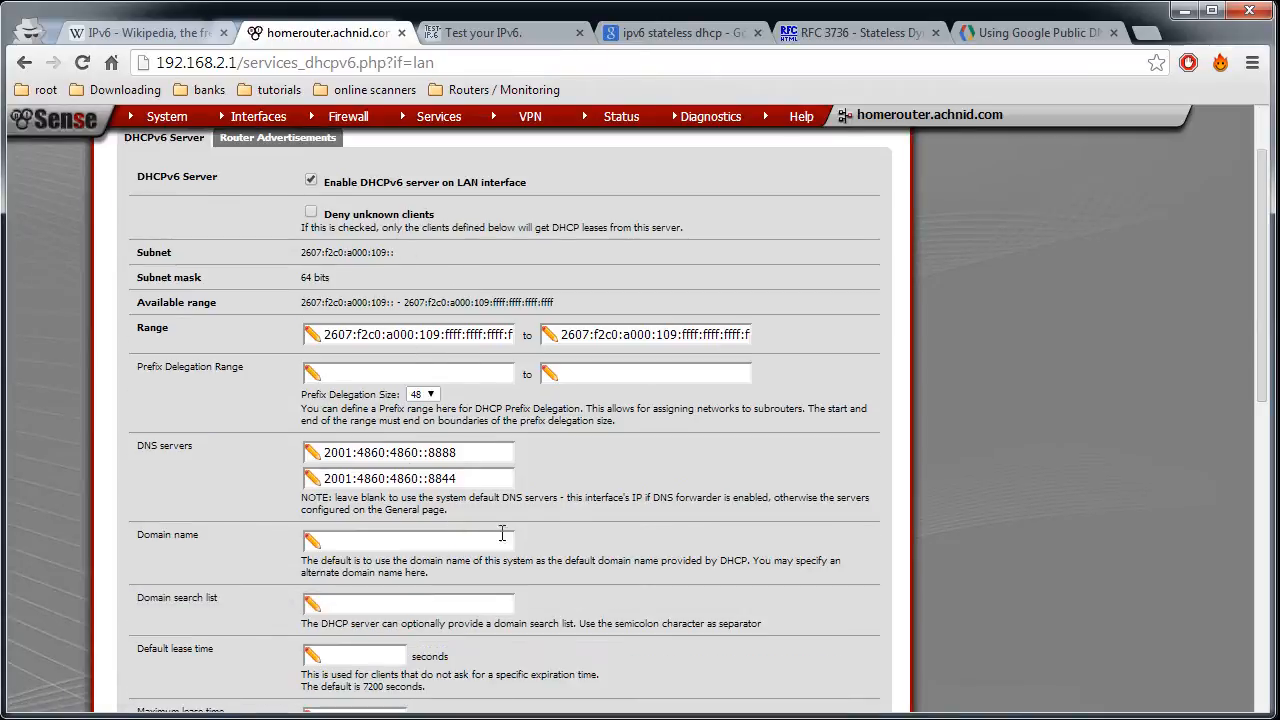
{"action": "scroll", "coordinate": [502, 534], "scroll_direction": "down", "scroll_amount": 3}
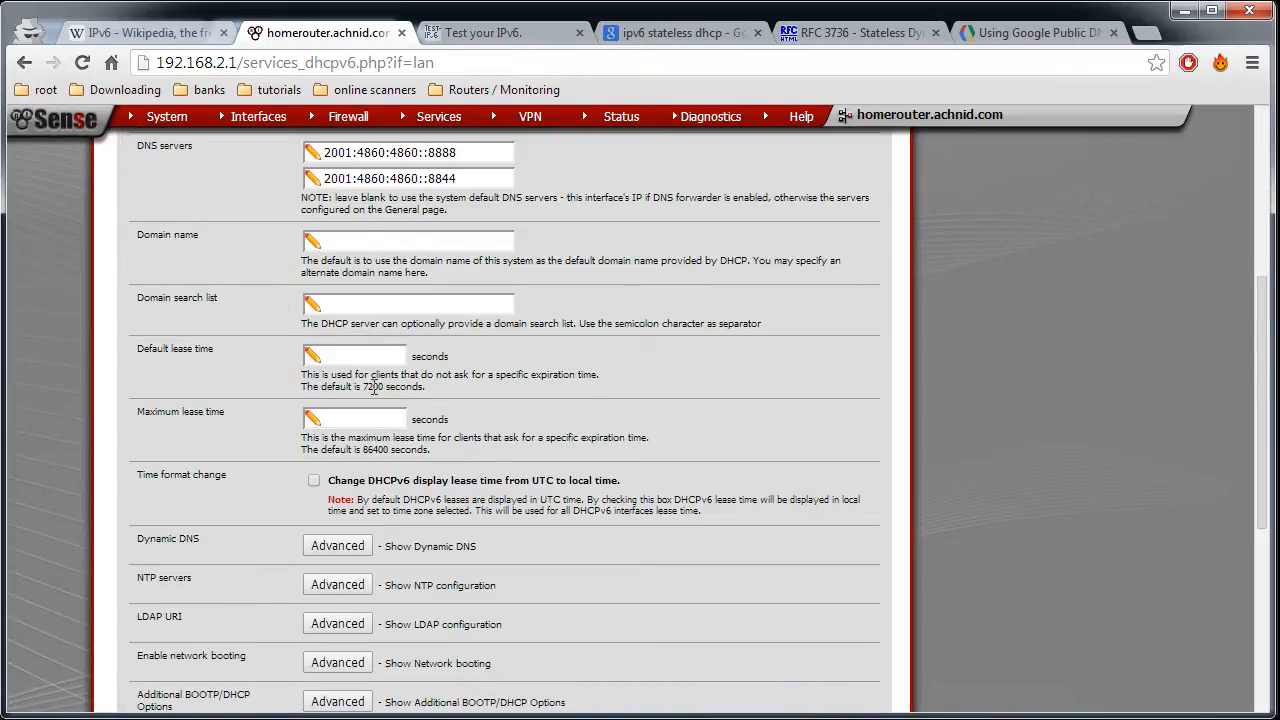
{"action": "scroll", "coordinate": [551, 451], "scroll_direction": "down", "scroll_amount": 2}
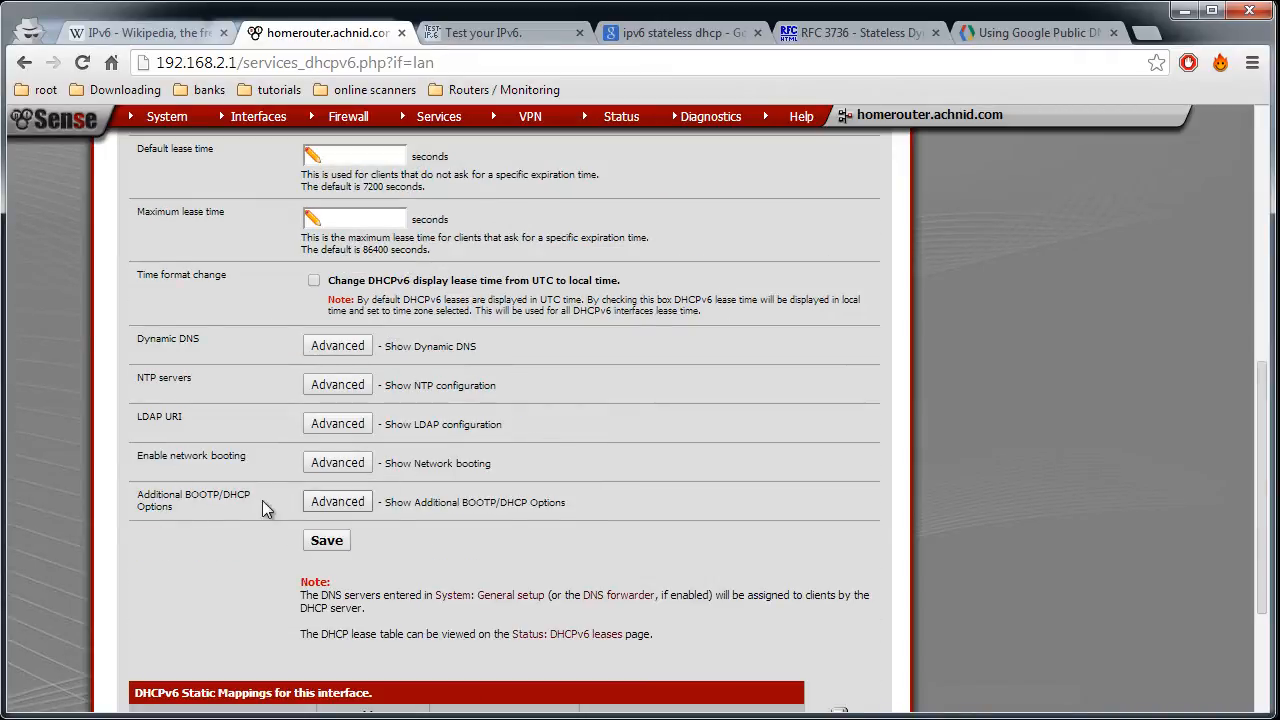
{"action": "left_click", "coordinate": [337, 501]}
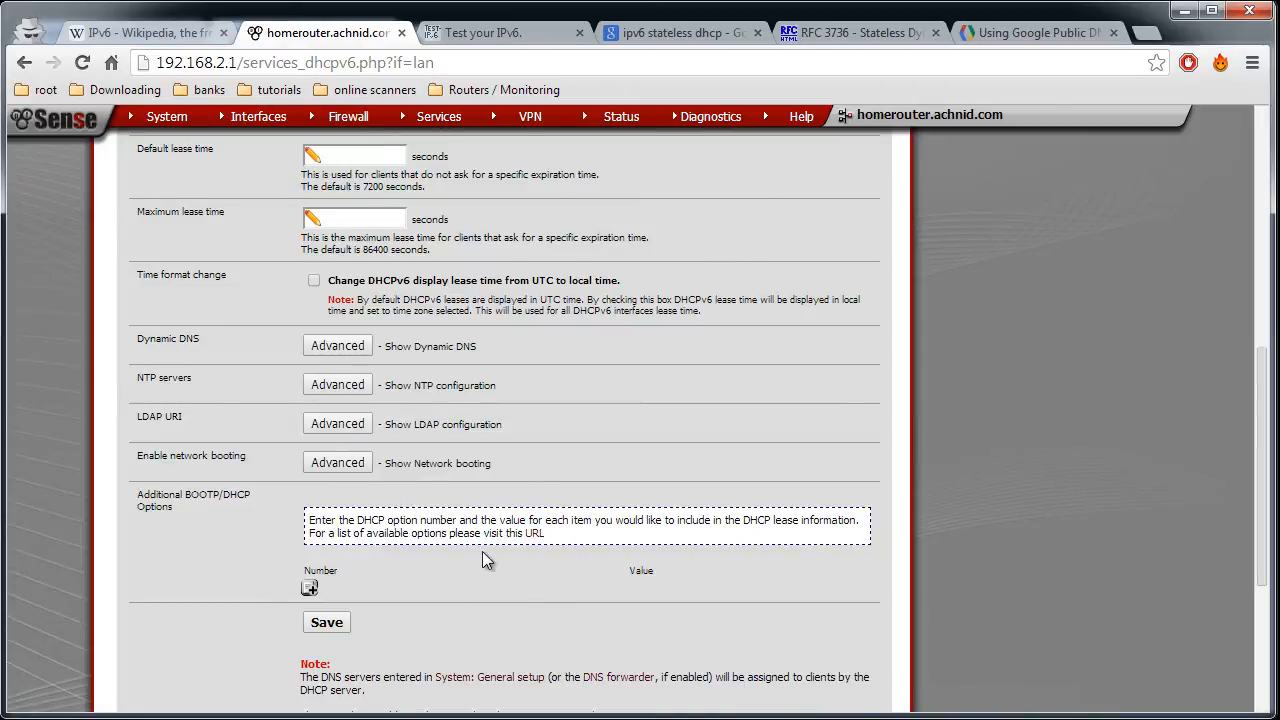
- Inspect the end of the DHCPv6 range's starting address without changing it
{"action": "scroll", "coordinate": [214, 251], "scroll_direction": "up", "scroll_amount": 6}
{"action": "scroll", "coordinate": [251, 248], "scroll_direction": "down", "scroll_amount": 1}
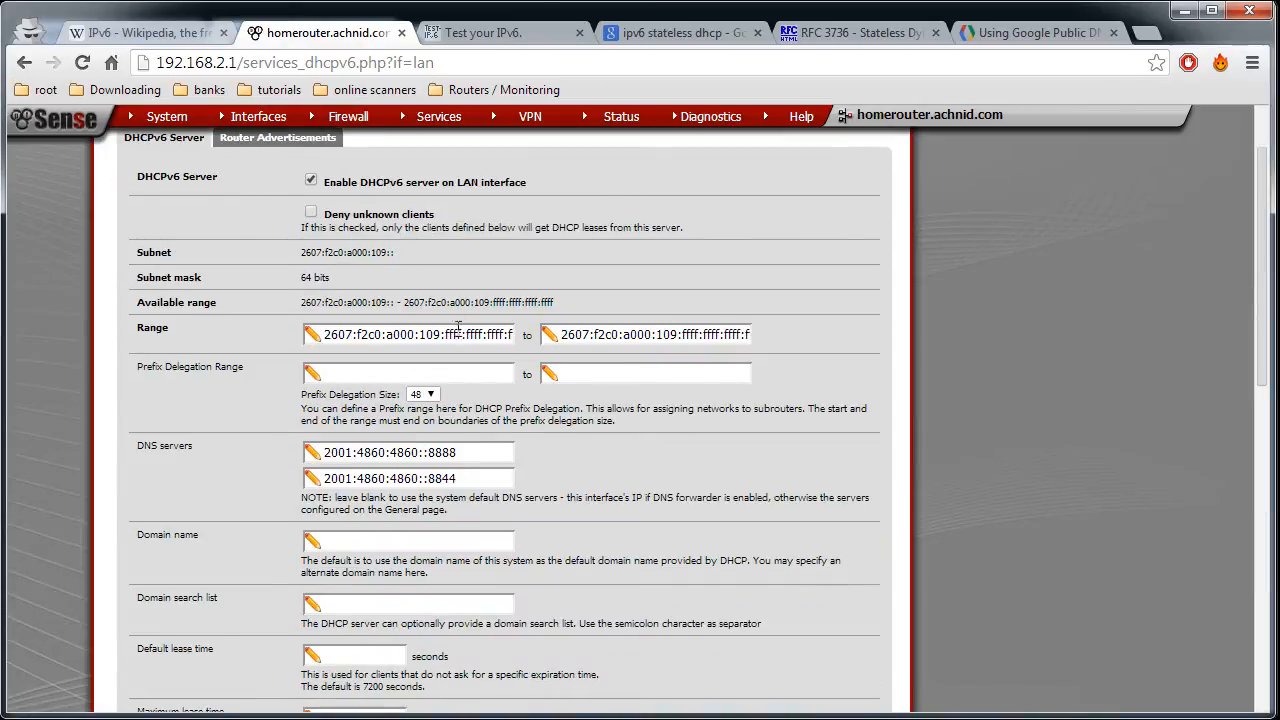
{"action": "scroll", "coordinate": [447, 395], "scroll_direction": "up", "scroll_amount": 1}
{"action": "left_click_drag", "start_coordinate": [445, 435], "coordinate": [533, 450]}
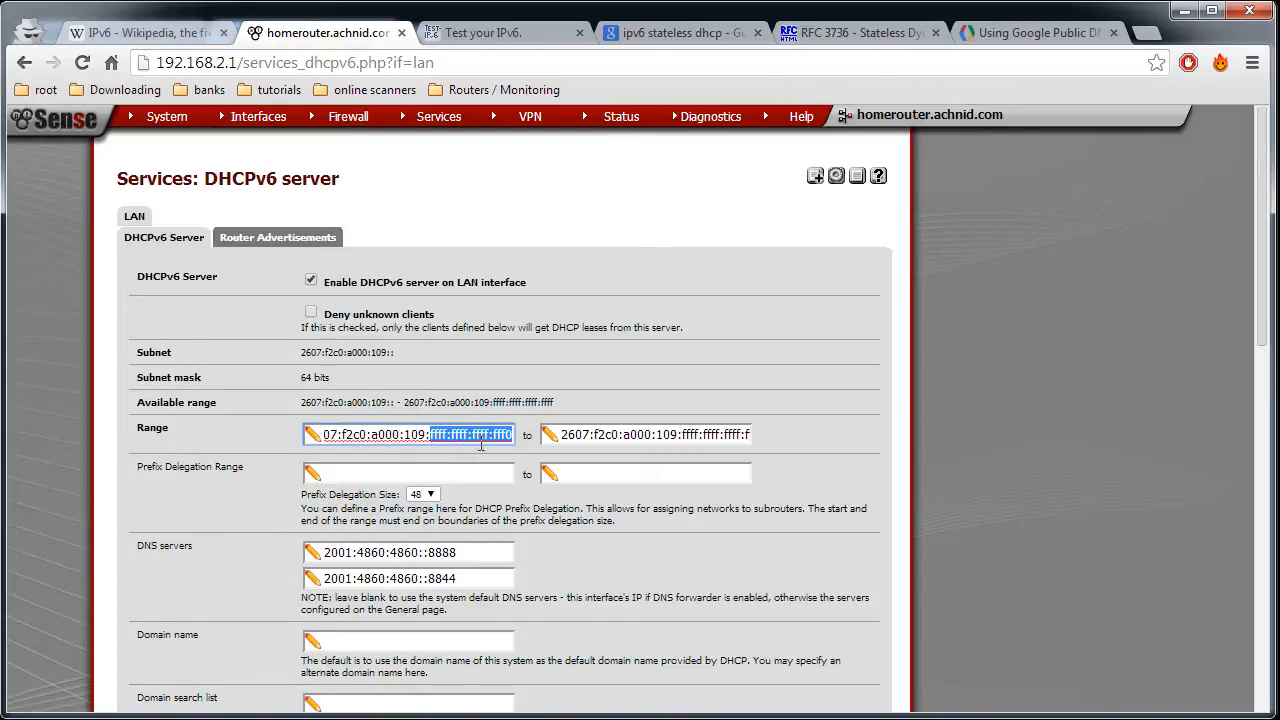
{"action": "left_click", "coordinate": [492, 445]}
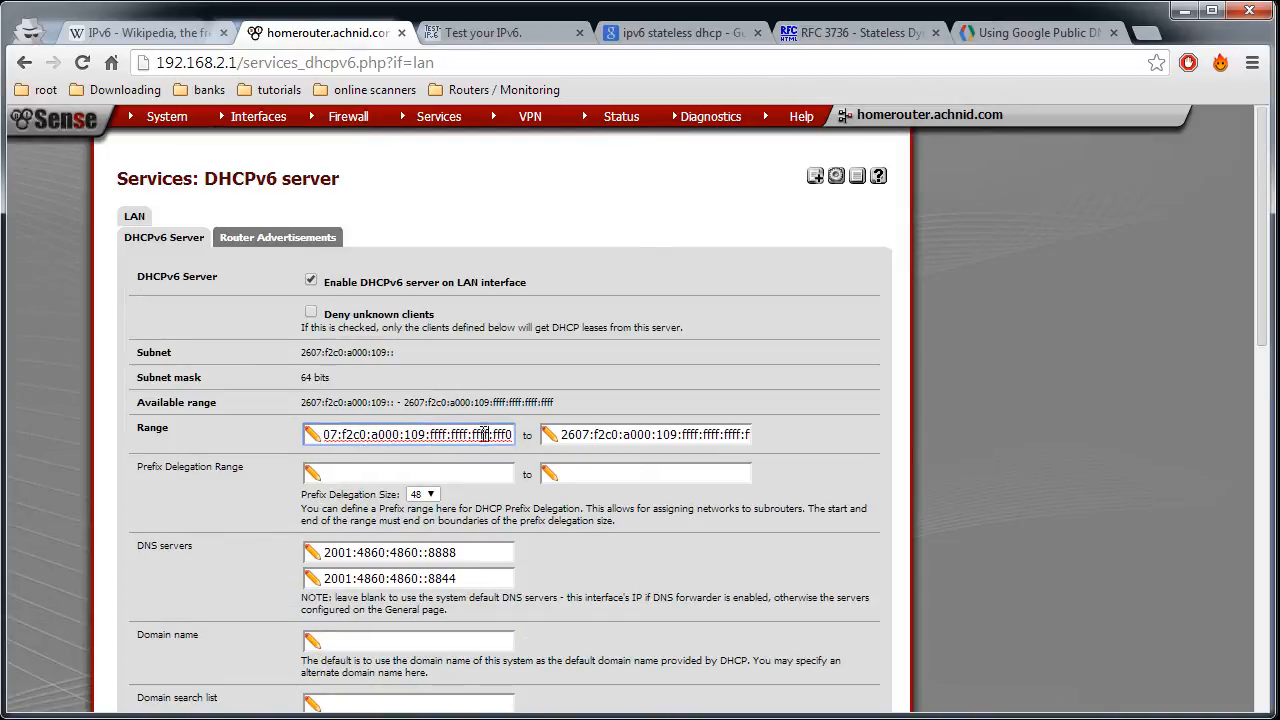
- Set the LAN router advertisements mode to Assisted, save it, and dismiss the notice
{"action": "left_click", "coordinate": [303, 236]}
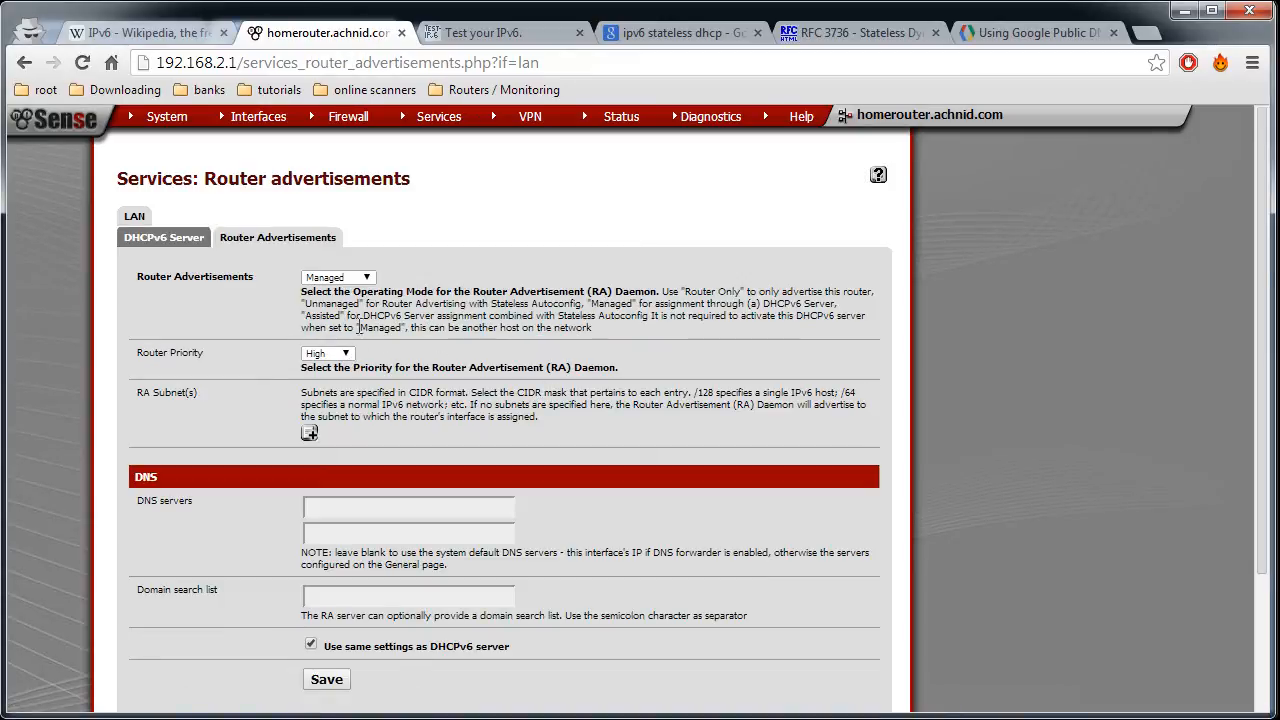
{"action": "left_click_drag", "start_coordinate": [556, 316], "coordinate": [637, 318]}
{"action": "left_click", "coordinate": [338, 277]}
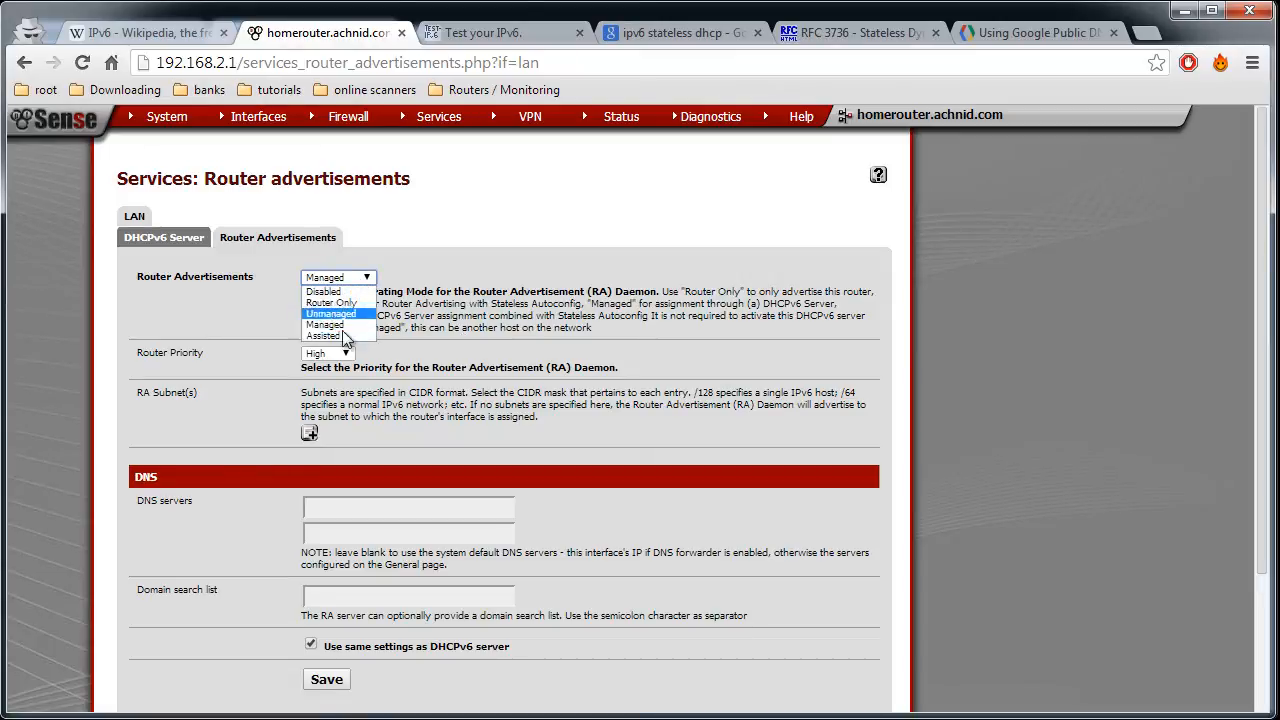
{"action": "left_click", "coordinate": [333, 335]}
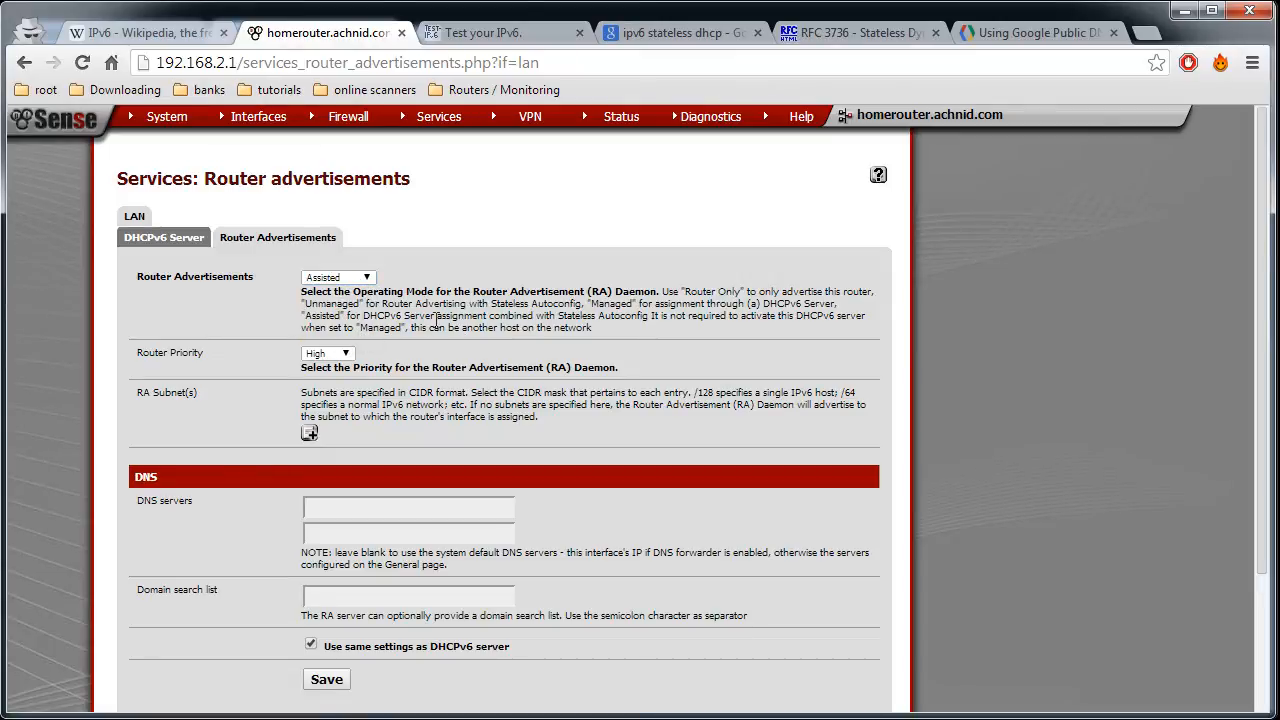
{"action": "left_click", "coordinate": [337, 682]}
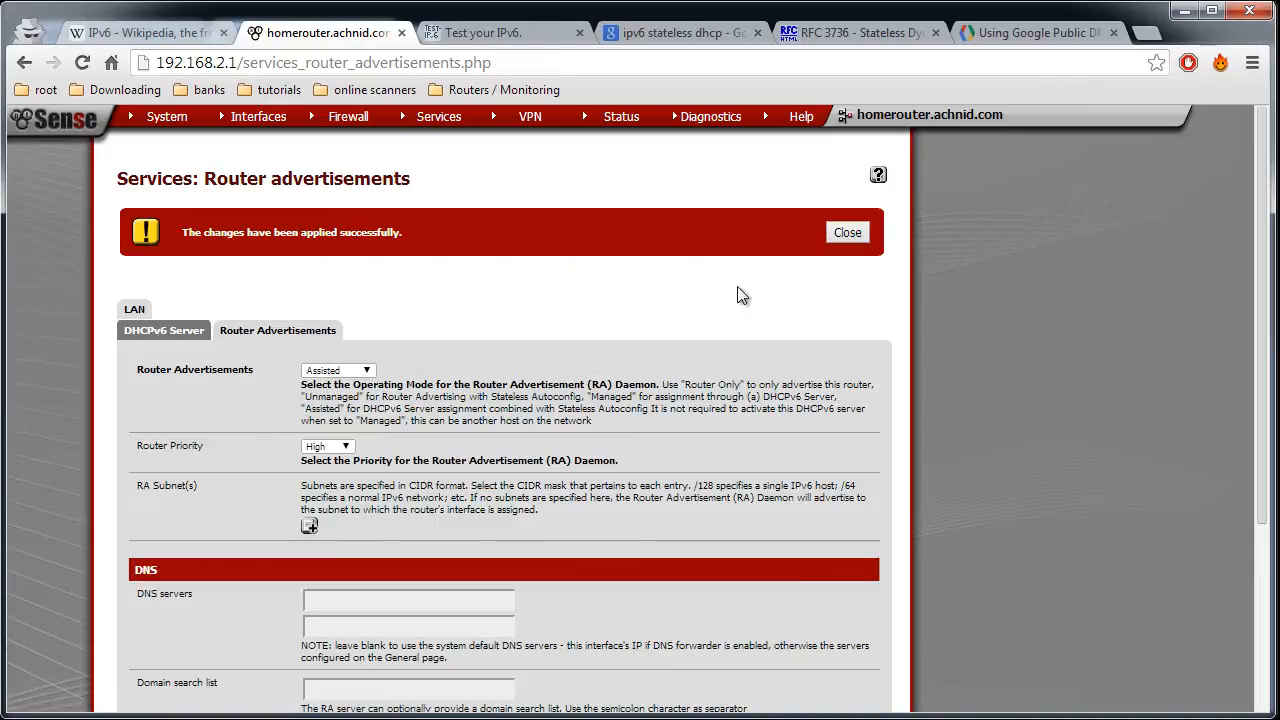
{"action": "left_click", "coordinate": [847, 231]}
- Recheck the LAN DHCPv6 server's range and DNS server entries, and return to the Router Advertisements settings
{"action": "left_click", "coordinate": [170, 237]}
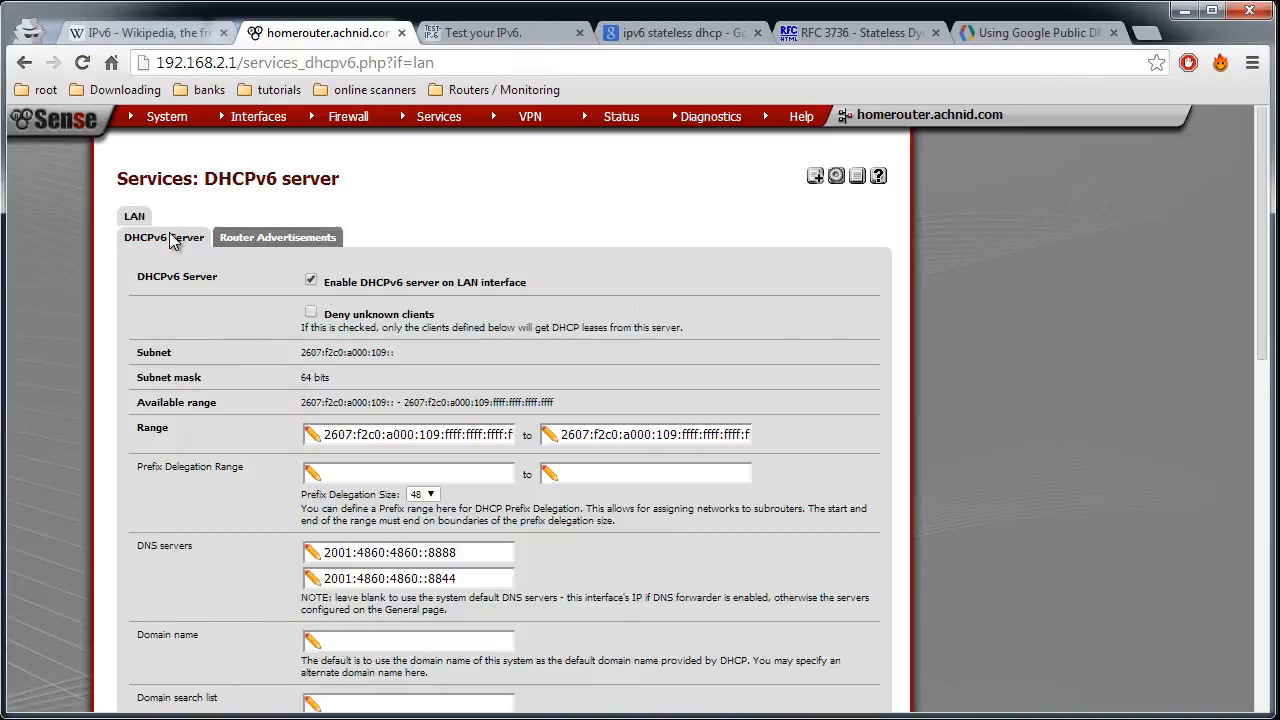
{"action": "scroll", "coordinate": [414, 262], "scroll_direction": "down", "scroll_amount": 1}
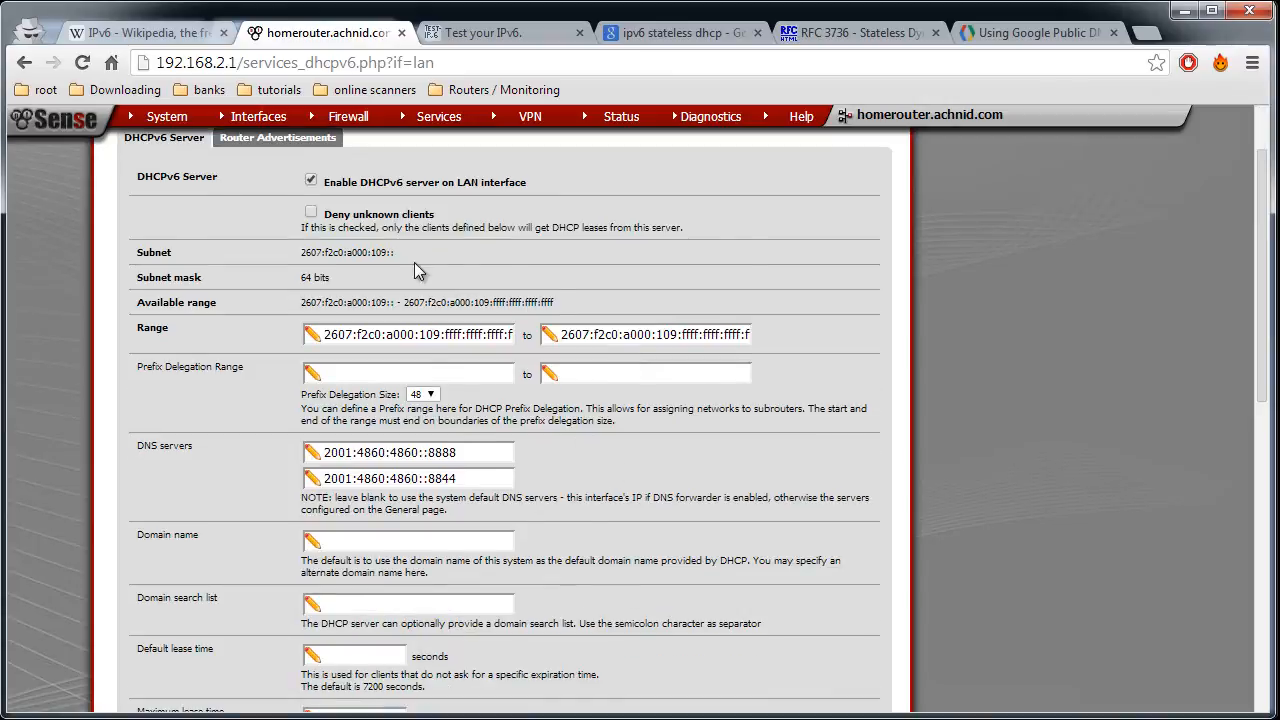
{"action": "scroll", "coordinate": [338, 232], "scroll_direction": "up", "scroll_amount": 1}
{"action": "left_click", "coordinate": [339, 236]}
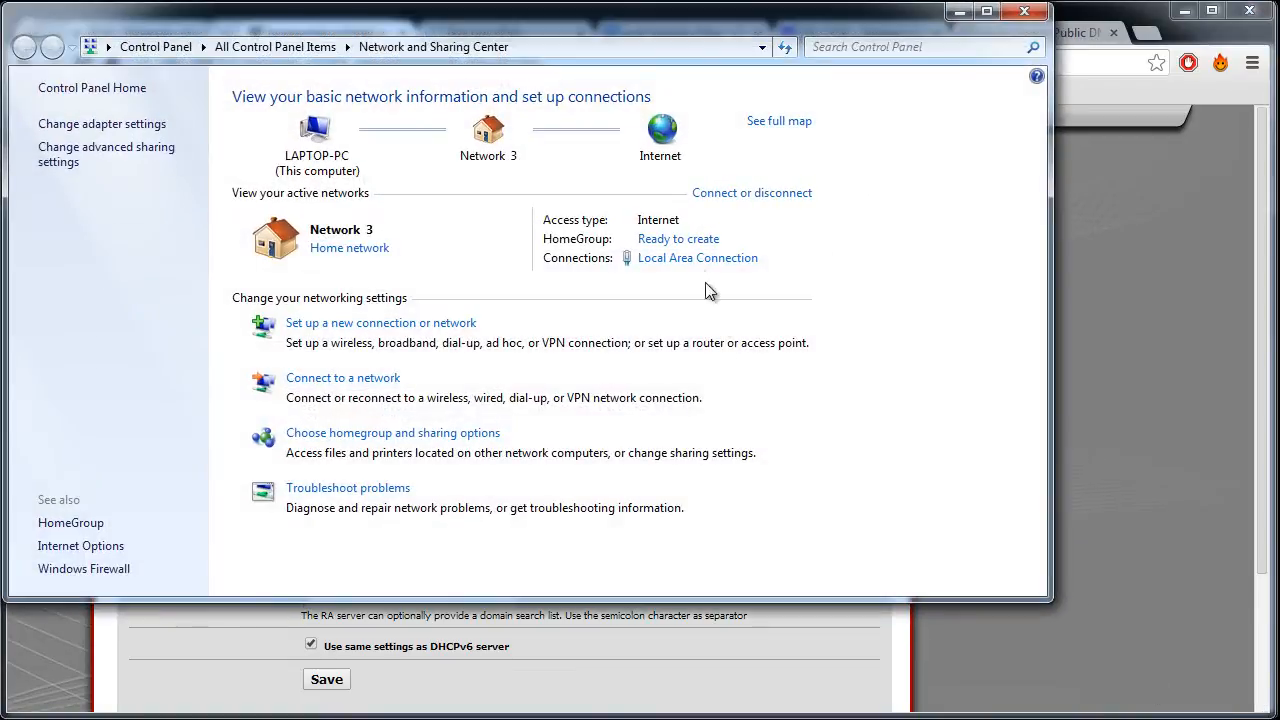
- Open the Local Area Connection's network details from Network and Sharing Center, closing the Control Panel window and moving the status window clear
{"action": "left_click", "coordinate": [700, 258]}
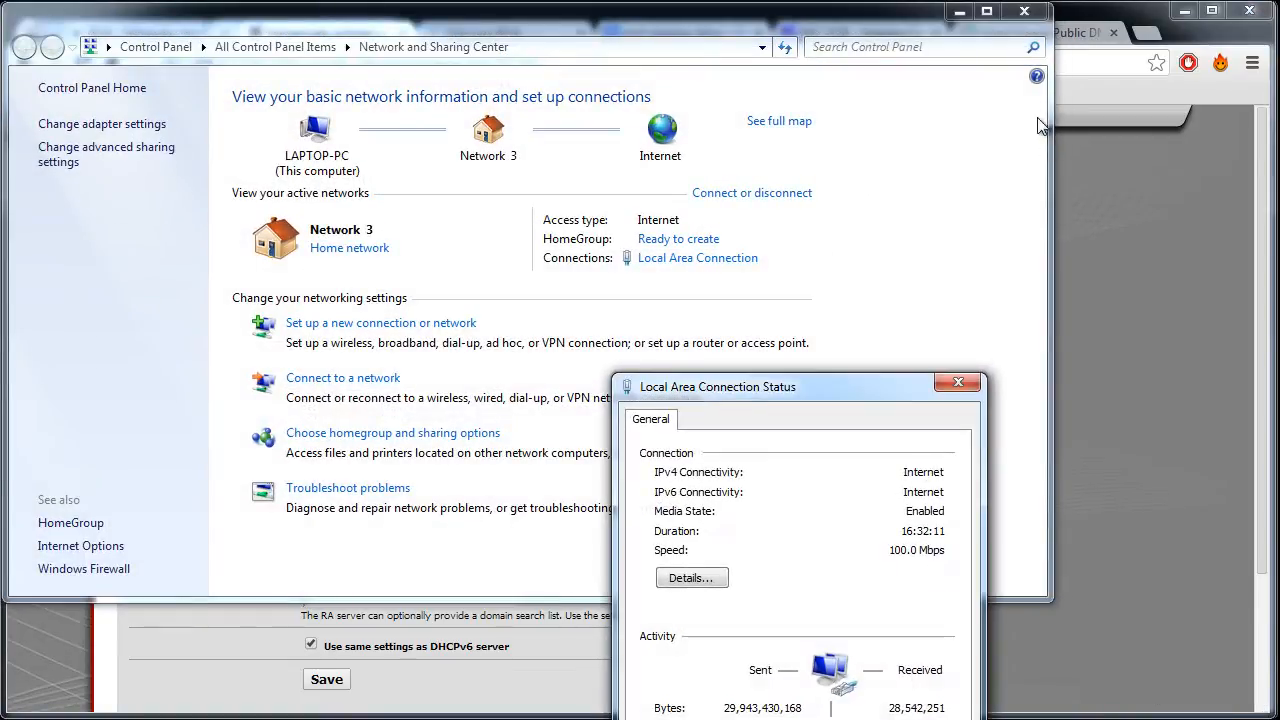
{"action": "left_click", "coordinate": [1024, 12]}
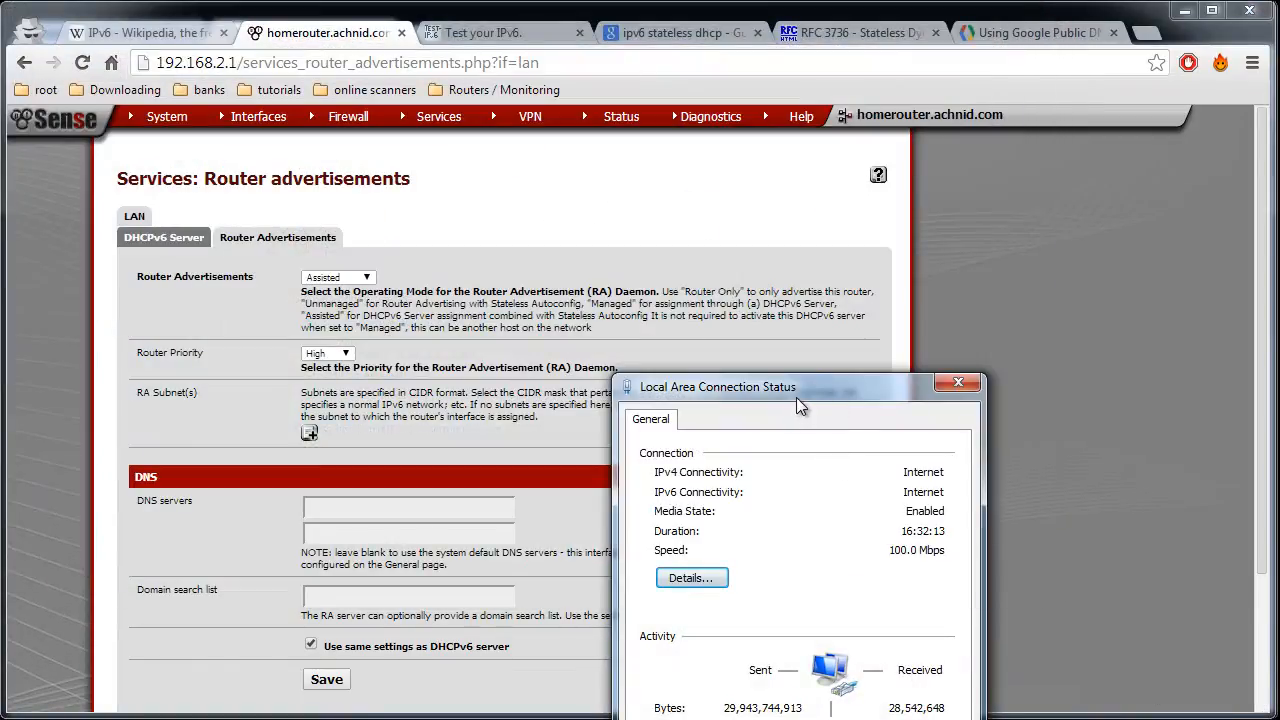
{"action": "left_click_drag", "start_coordinate": [796, 397], "coordinate": [976, 77]}
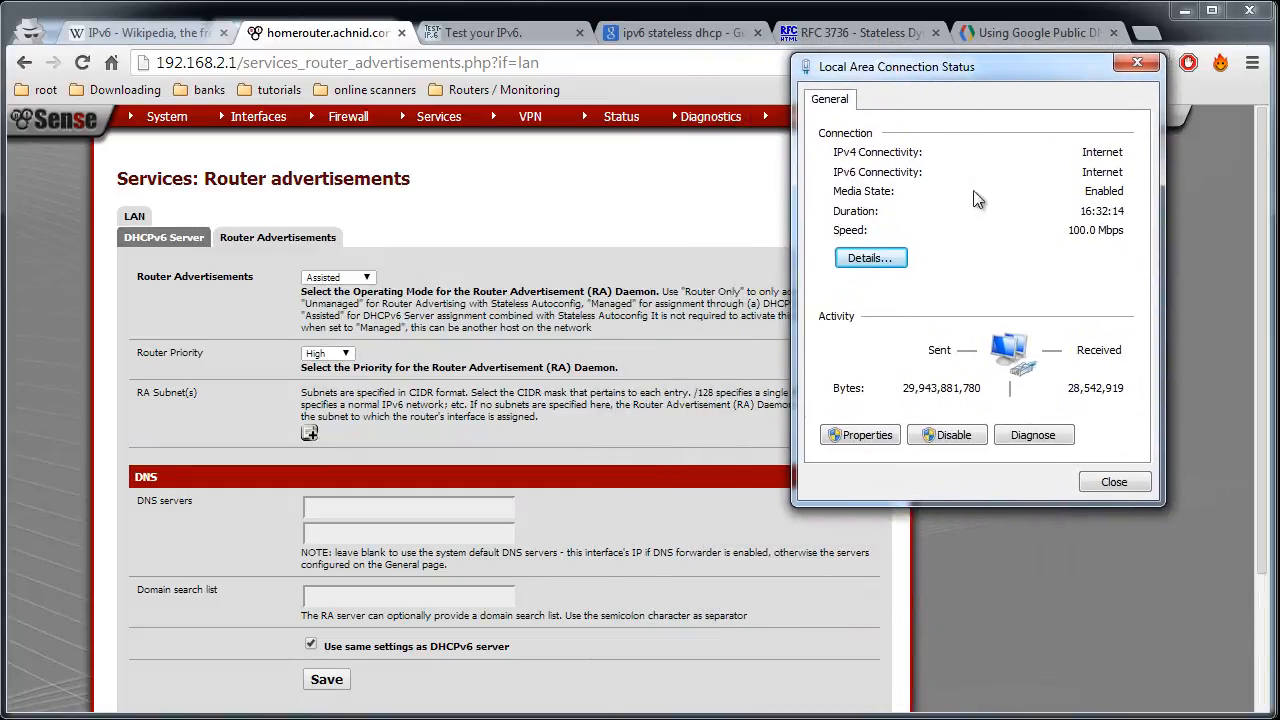
{"action": "left_click", "coordinate": [870, 258]}
- Check both assigned IPv6 addresses and the IPv6 DNS servers in the network details, and close the details window
{"action": "left_click_drag", "start_coordinate": [1000, 456], "coordinate": [1016, 457]}
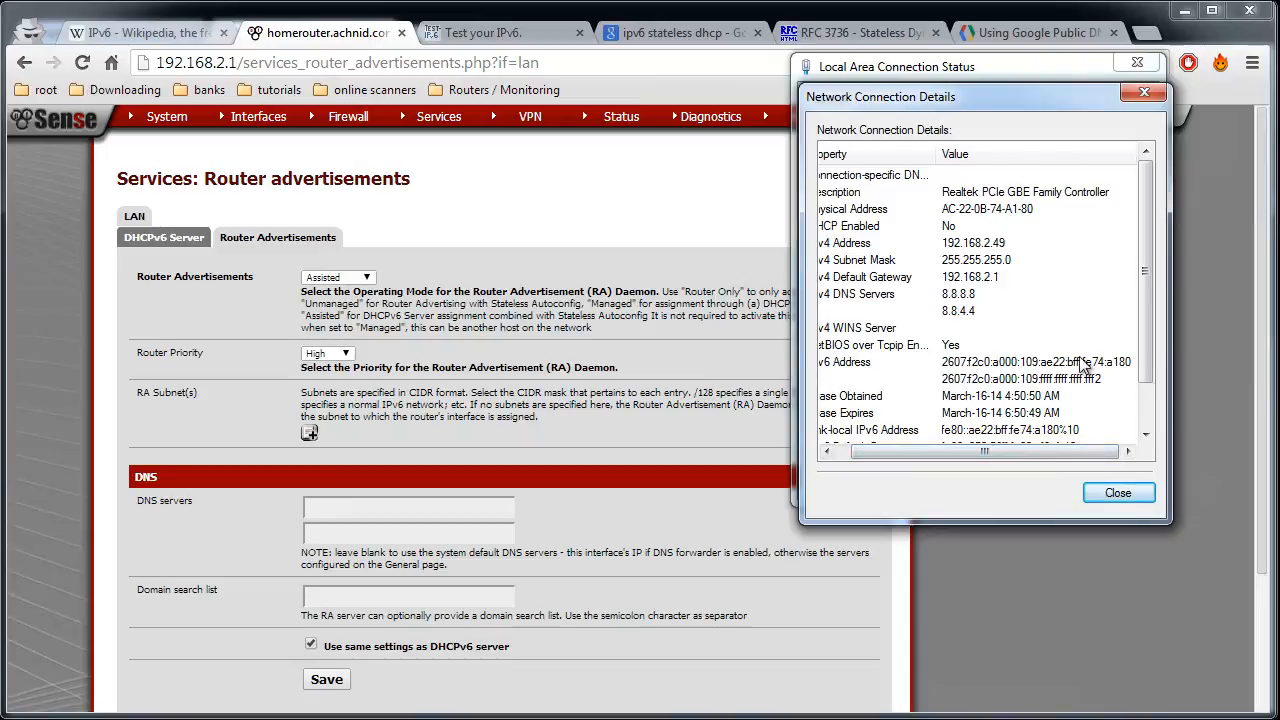
{"action": "left_click_drag", "start_coordinate": [1016, 452], "coordinate": [988, 452]}
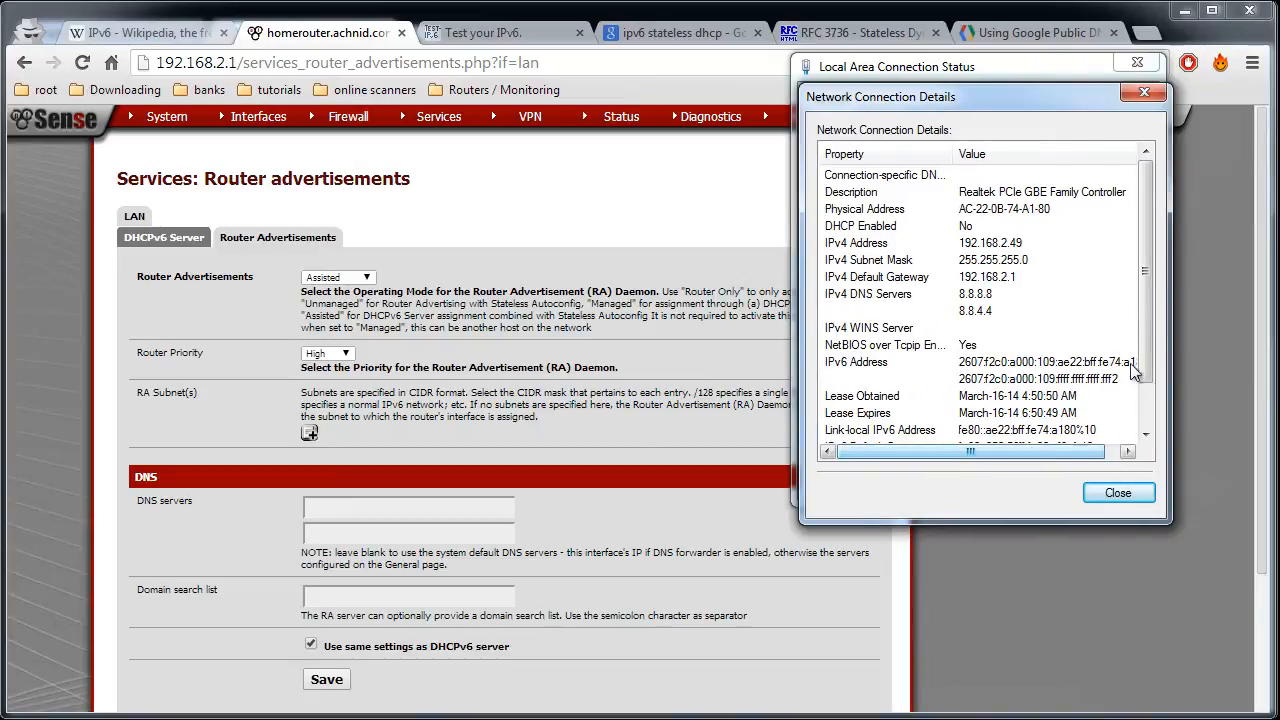
{"action": "left_click_drag", "start_coordinate": [1145, 268], "coordinate": [1148, 355]}
{"action": "left_click", "coordinate": [1003, 413]}
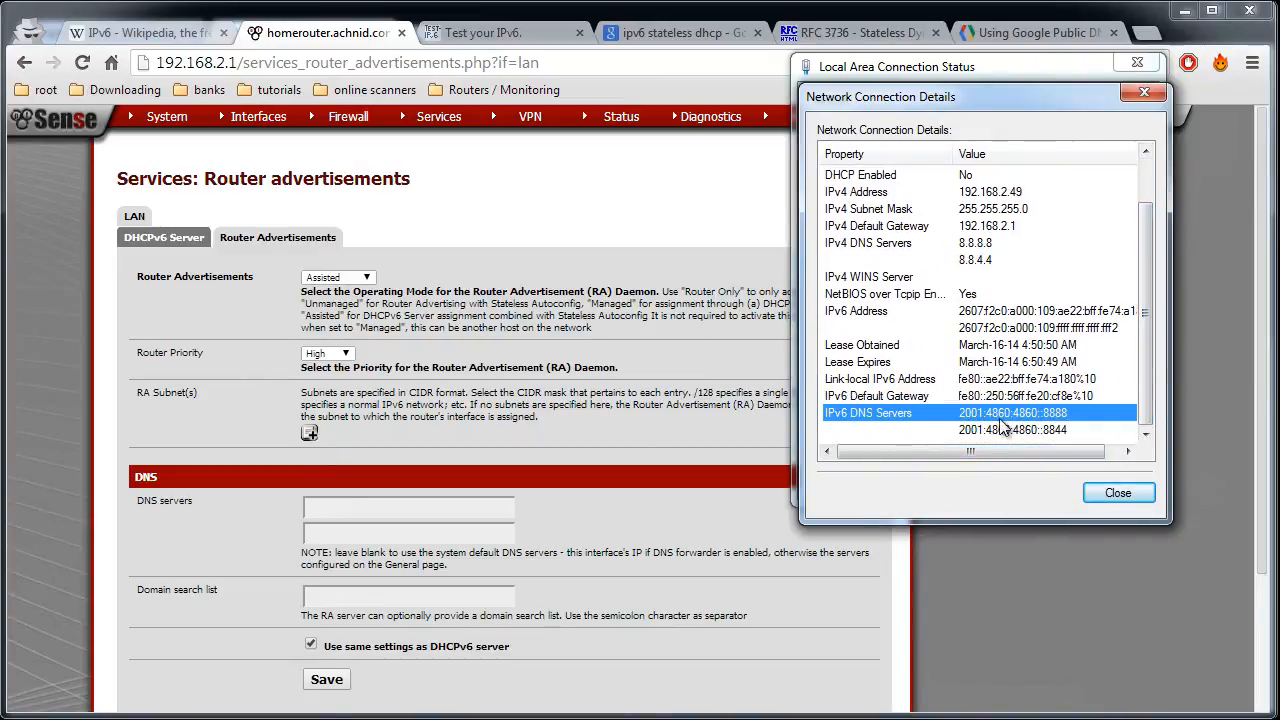
{"action": "left_click", "coordinate": [999, 429]}
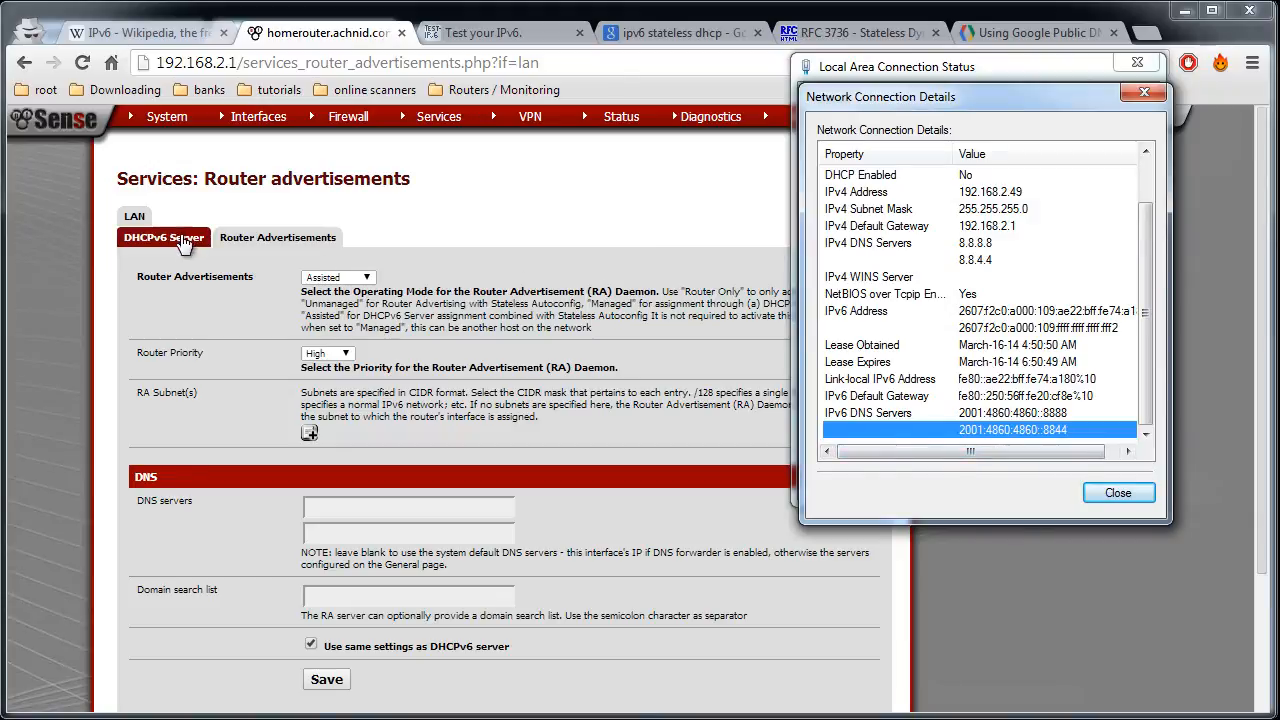
{"action": "left_click", "coordinate": [1094, 499]}
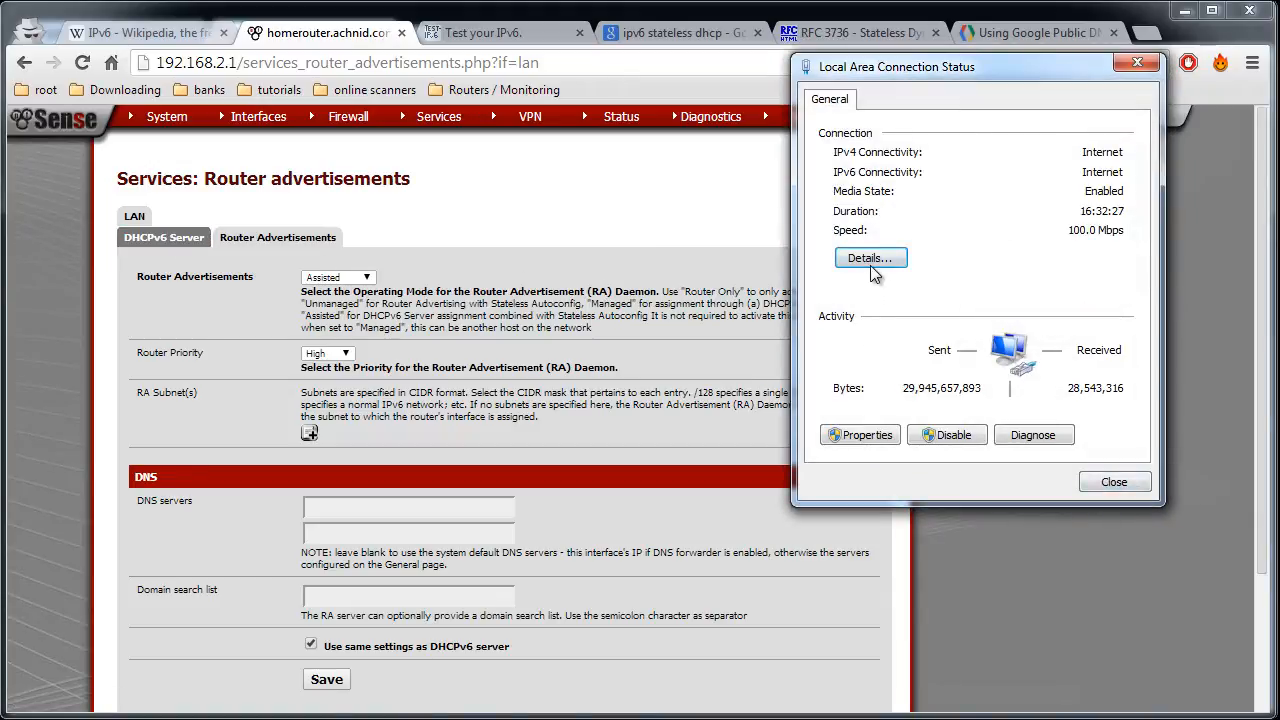
- Disable Internet Protocol Version 6 (TCP/IPv6) on the Local Area Connection, and check its network details
{"action": "left_click", "coordinate": [866, 435]}
{"action": "left_click", "coordinate": [848, 329]}
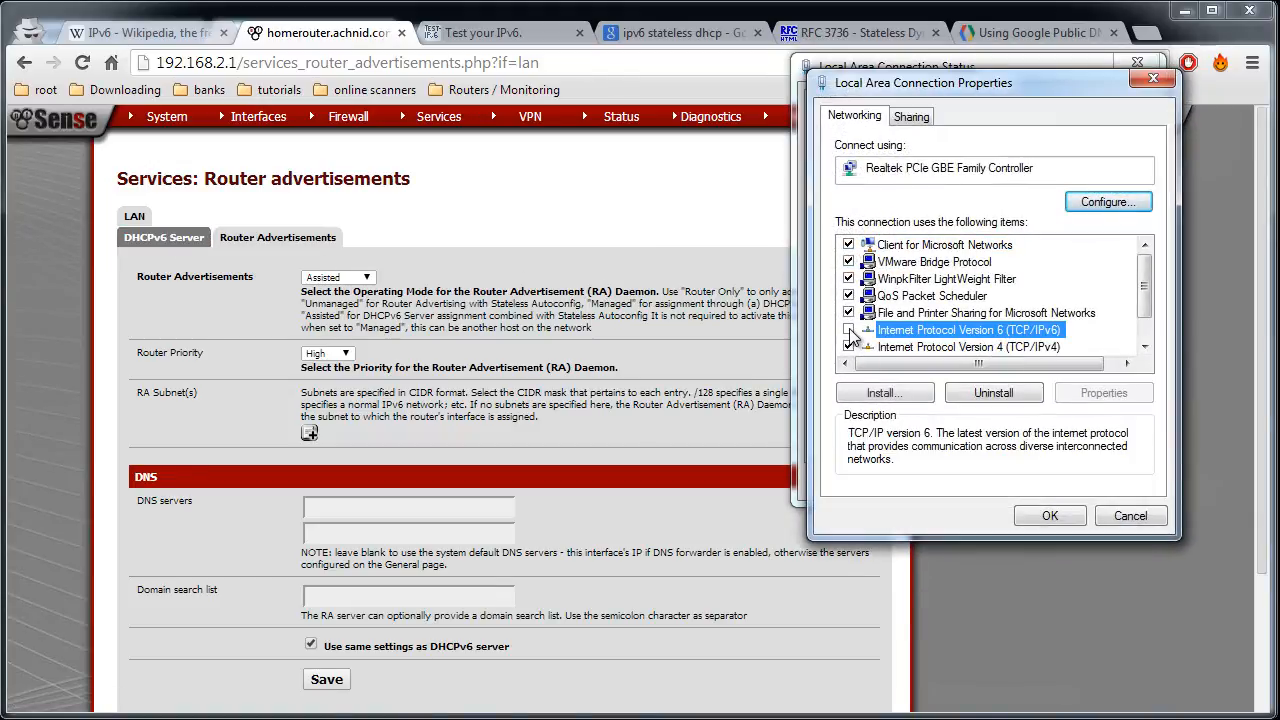
{"action": "left_click", "coordinate": [1049, 517]}
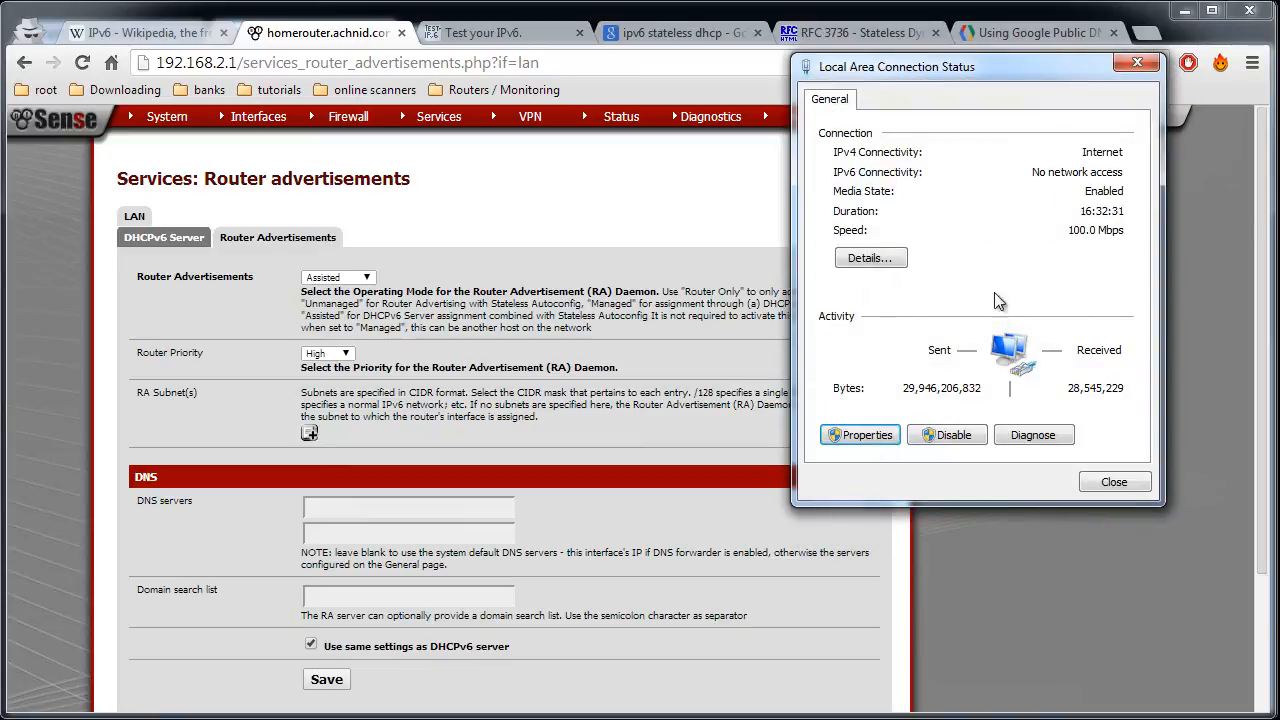
{"action": "left_click", "coordinate": [866, 258]}
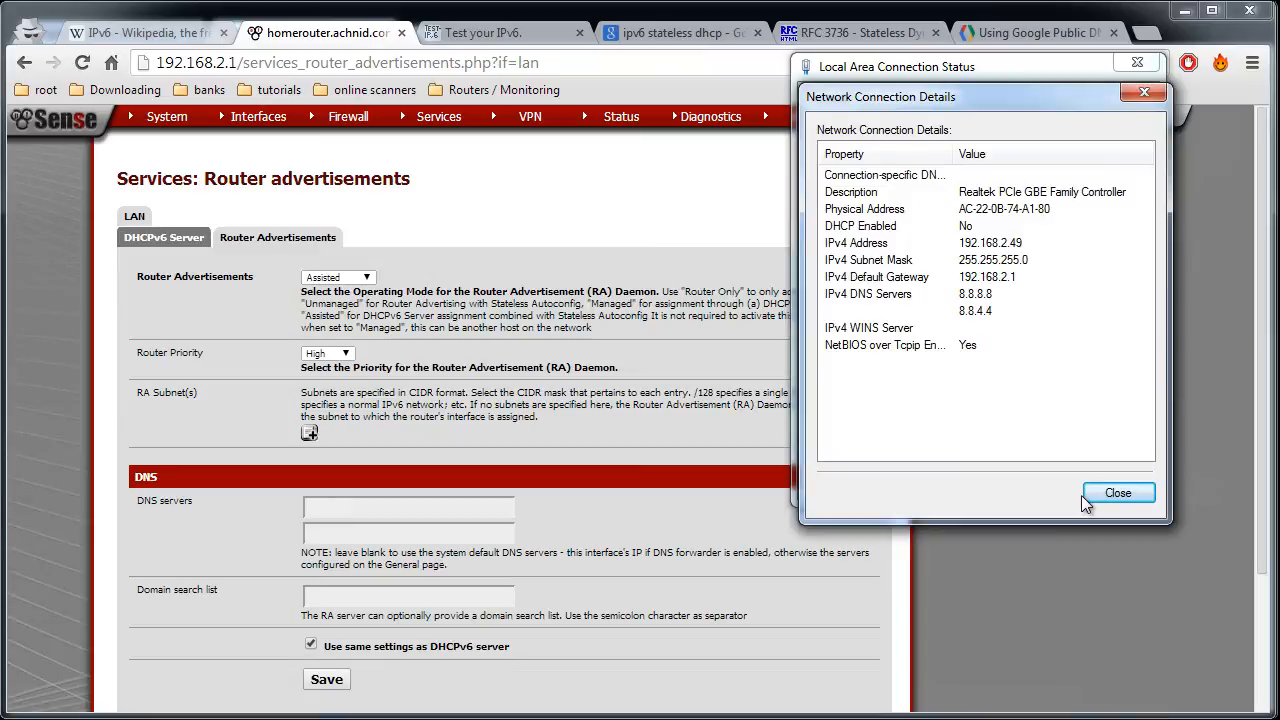
{"action": "left_click", "coordinate": [1094, 505]}
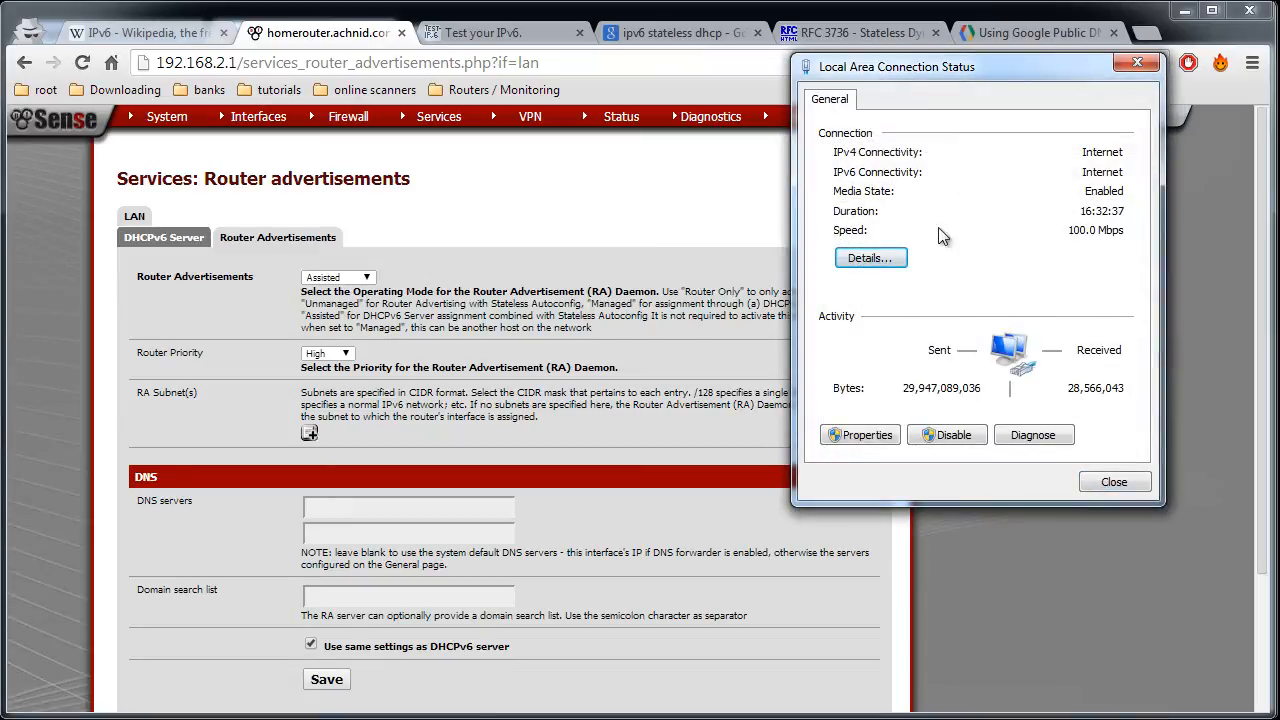
- Re-enable Internet Protocol Version 6 (TCP/IPv6) on the Local Area Connection, and open its network details
{"action": "left_click", "coordinate": [865, 435]}
{"action": "left_click", "coordinate": [930, 330]}
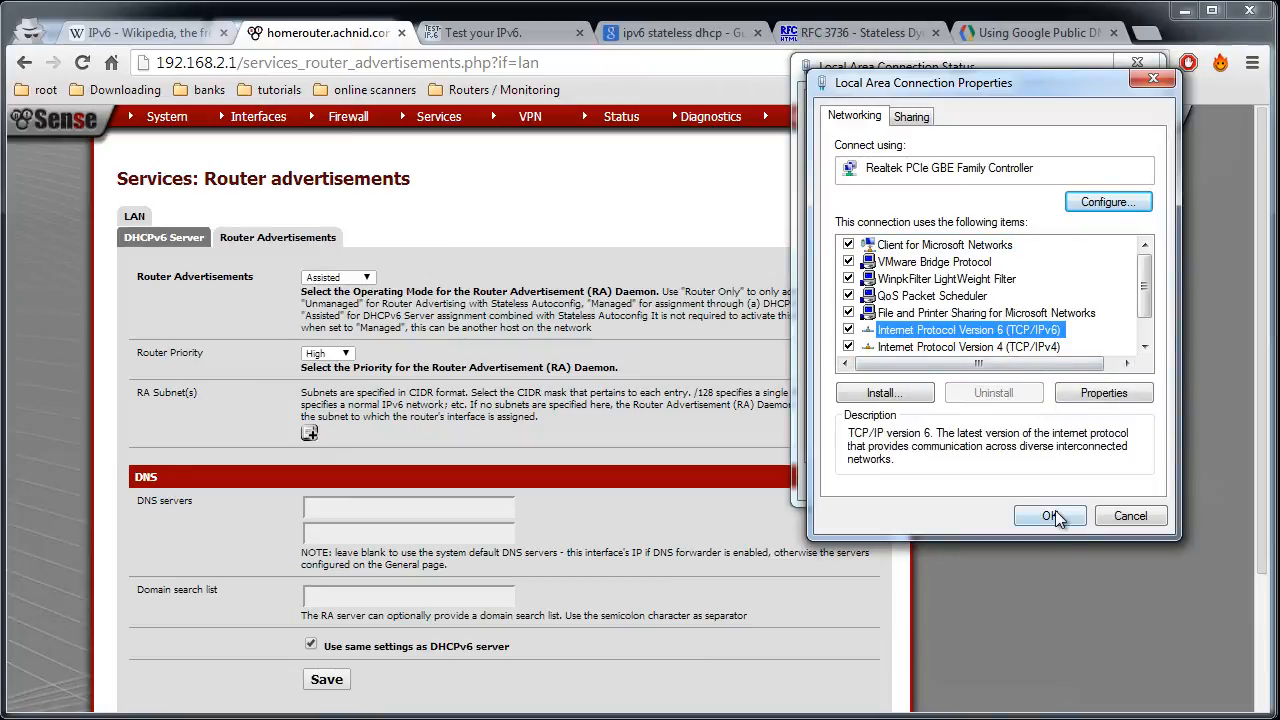
{"action": "left_click", "coordinate": [1050, 515]}
{"action": "left_click", "coordinate": [870, 258]}
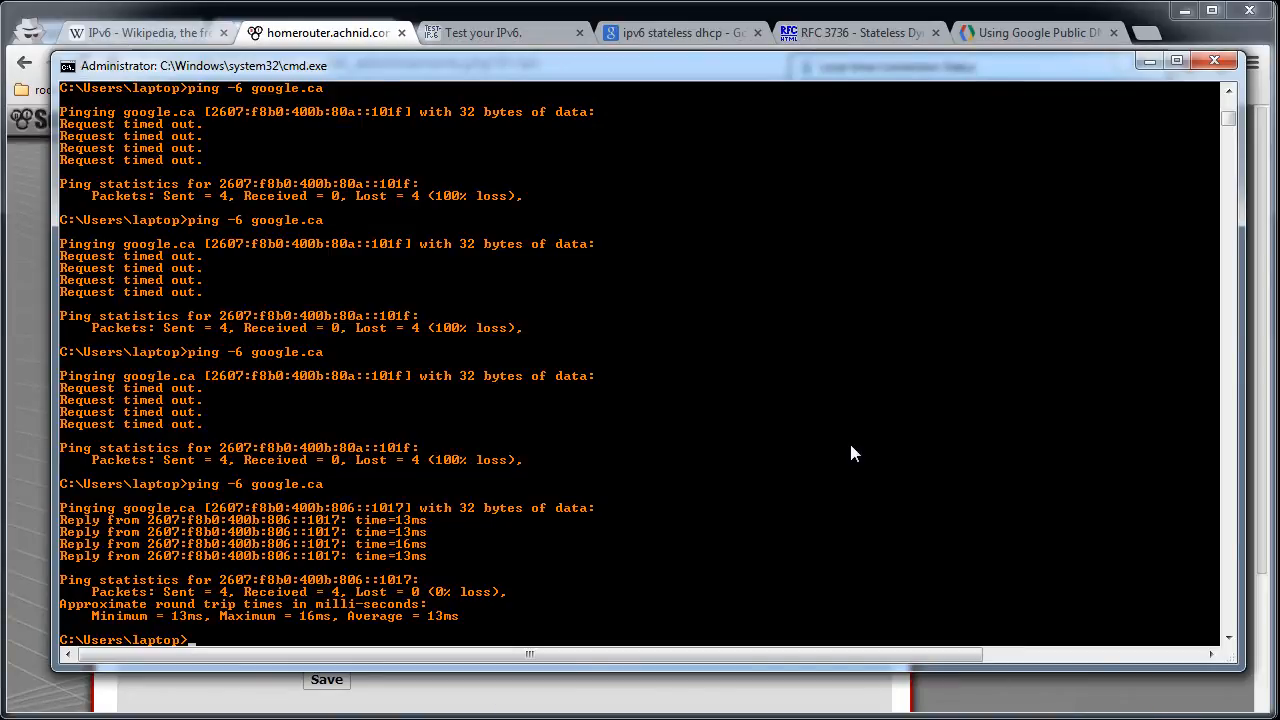
- Rerun "ping -6 google.ca" in the Command Prompt, and close the outdated network details
{"action": "key", "text": "Up"}
{"action": "key", "text": "Return"}
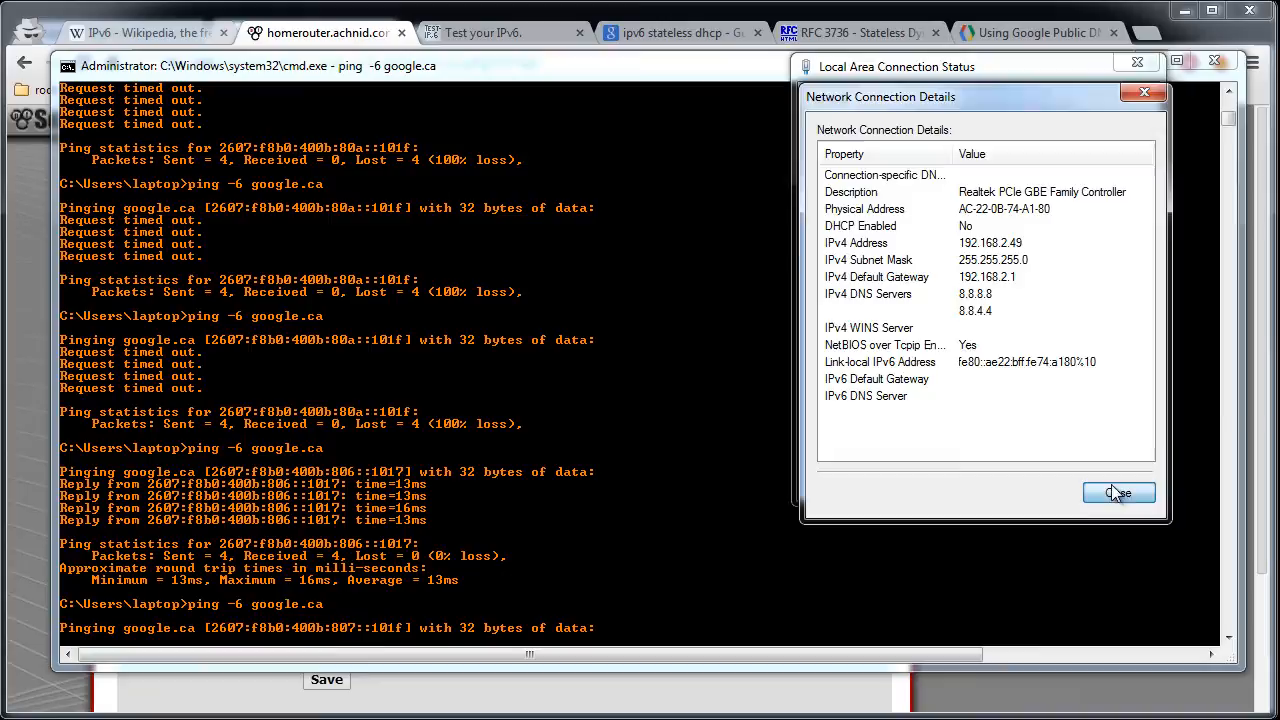
{"action": "left_click", "coordinate": [1118, 495]}
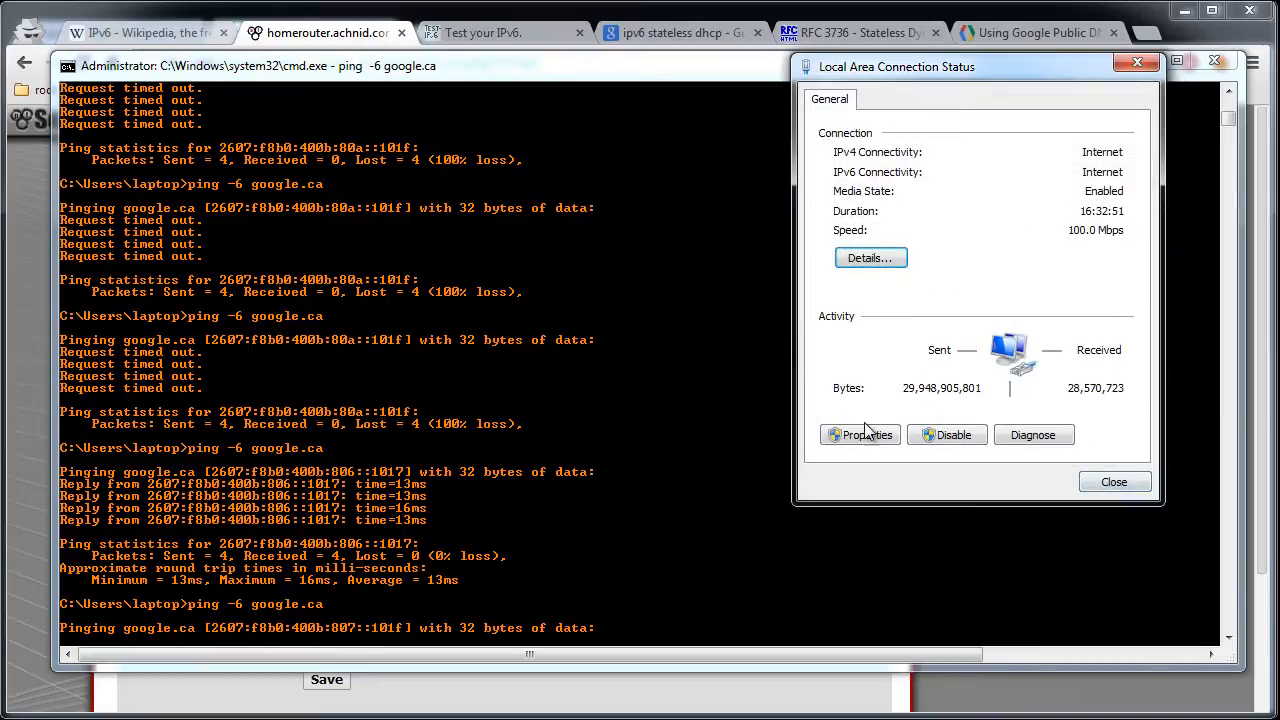
- Reopen the Local Area Connection's network details, and compare the stateless autoconfigured IPv6 address with the DHCPv6-assigned one
{"action": "left_click", "coordinate": [868, 260]}
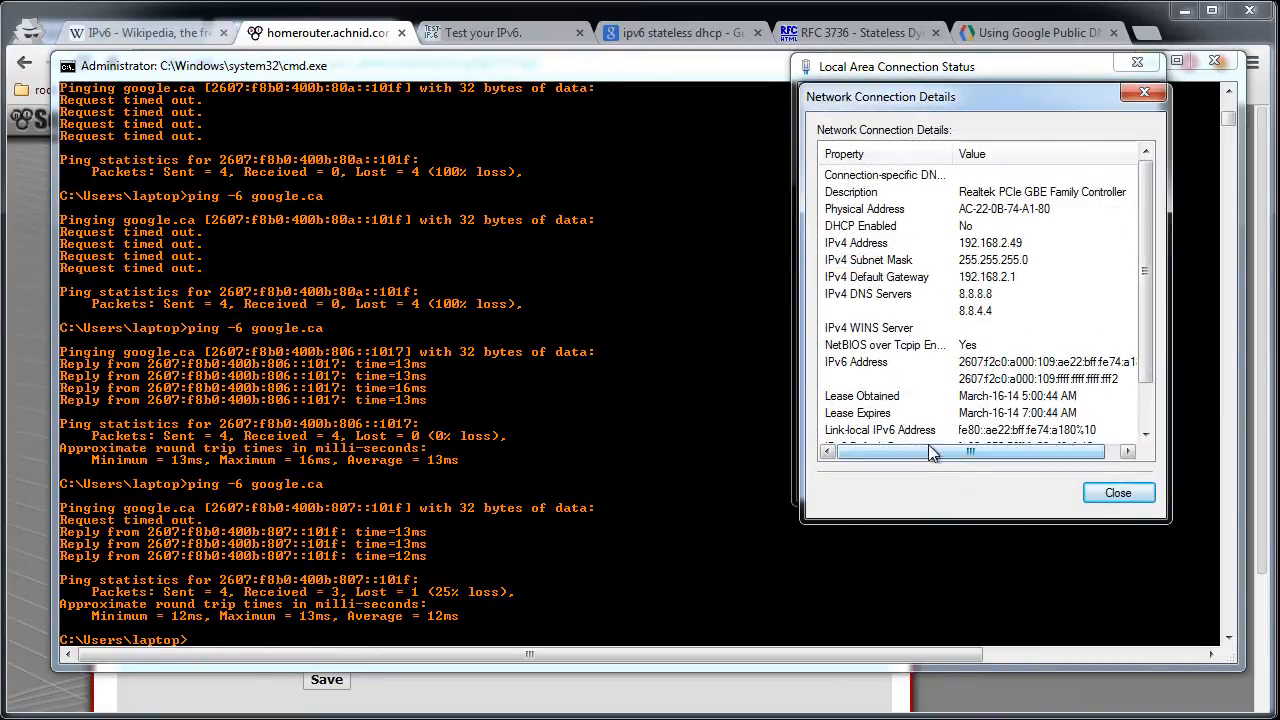
{"action": "left_click", "coordinate": [1128, 451]}
{"action": "left_click", "coordinate": [1069, 367]}
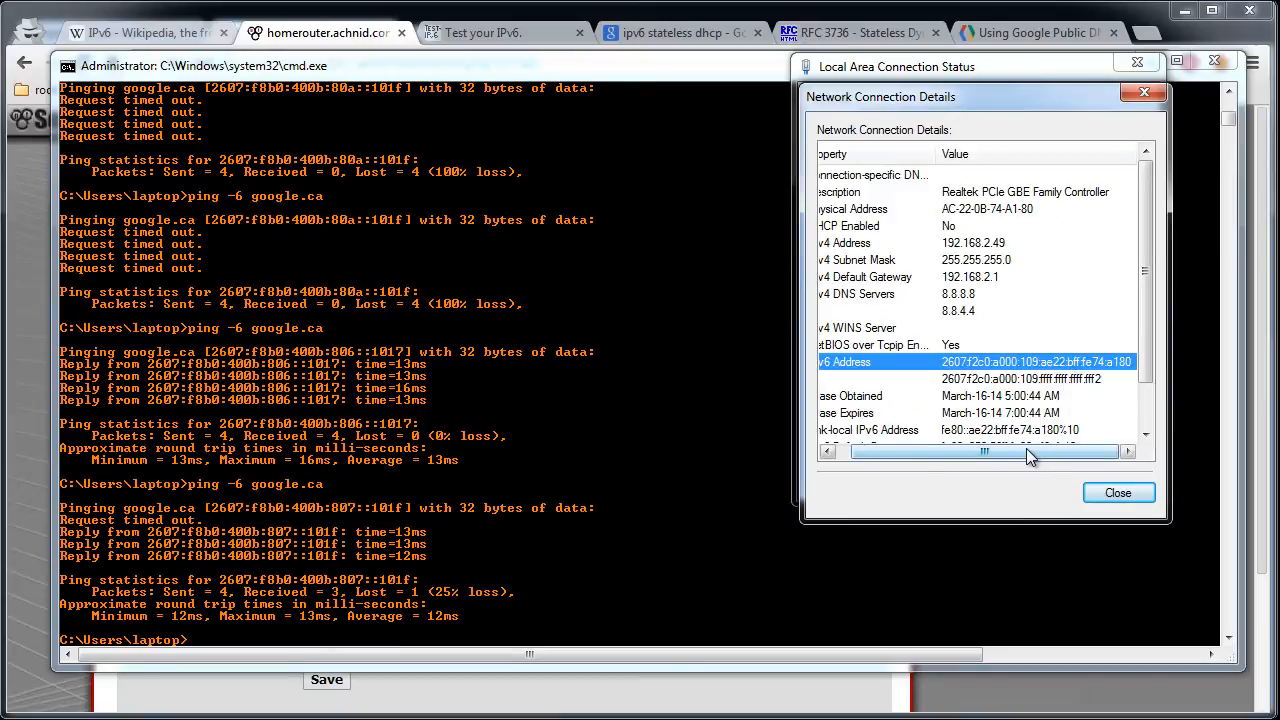
{"action": "left_click_drag", "start_coordinate": [955, 458], "coordinate": [982, 459]}
{"action": "left_click", "coordinate": [1068, 380]}
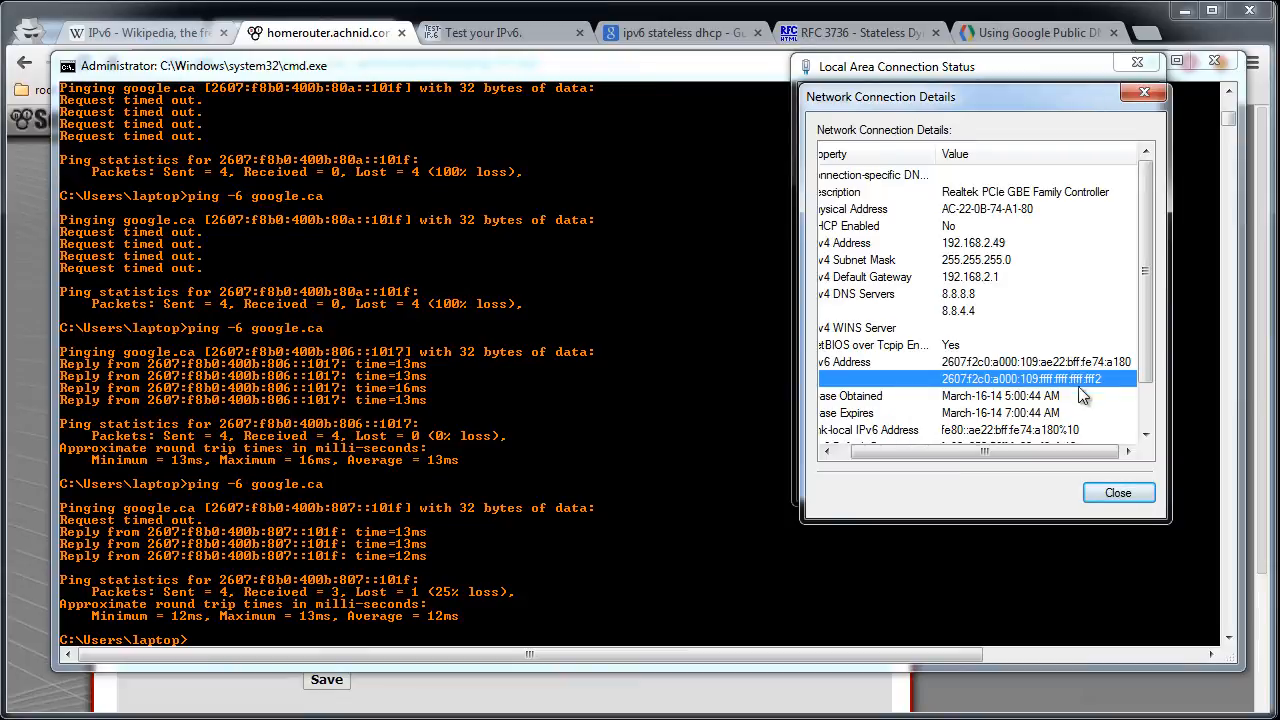
{"action": "mouse_move", "coordinate": [1034, 451]}
{"action": "left_mouse_down"}
{"action": "mouse_move", "coordinate": [942, 458]}
{"action": "mouse_move", "coordinate": [1018, 456]}
{"action": "left_mouse_up"}
{"action": "left_click", "coordinate": [1052, 364]}
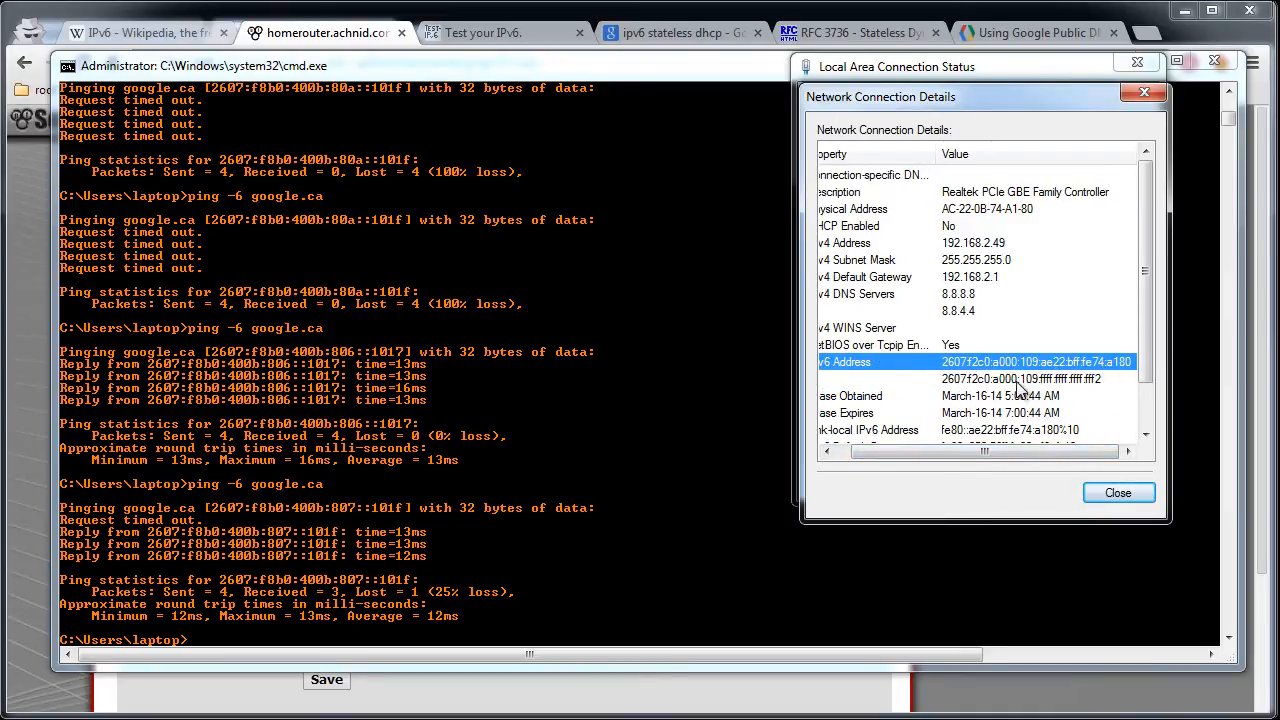
{"action": "left_click", "coordinate": [1018, 382]}
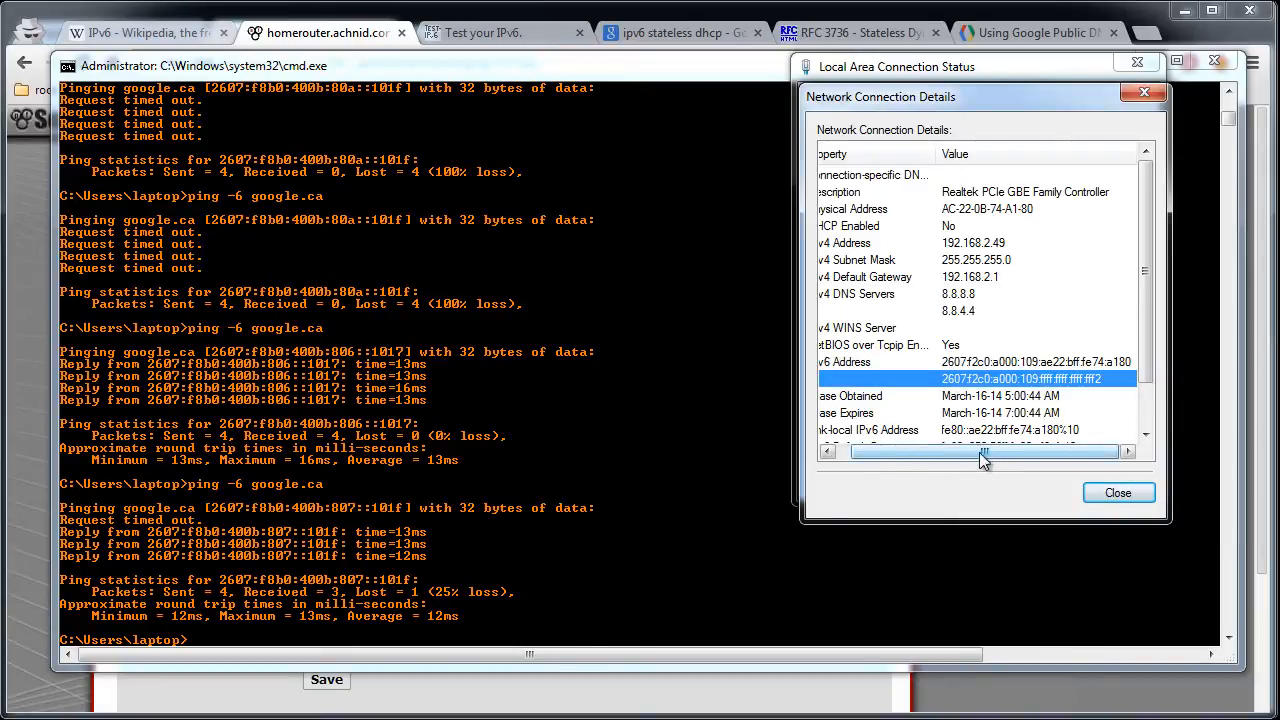
- Rerun the test-ipv6.com connectivity test, and compare its reported public IPv6 address with those in the Local Area Connection's network details
{"action": "left_click", "coordinate": [600, 716]}
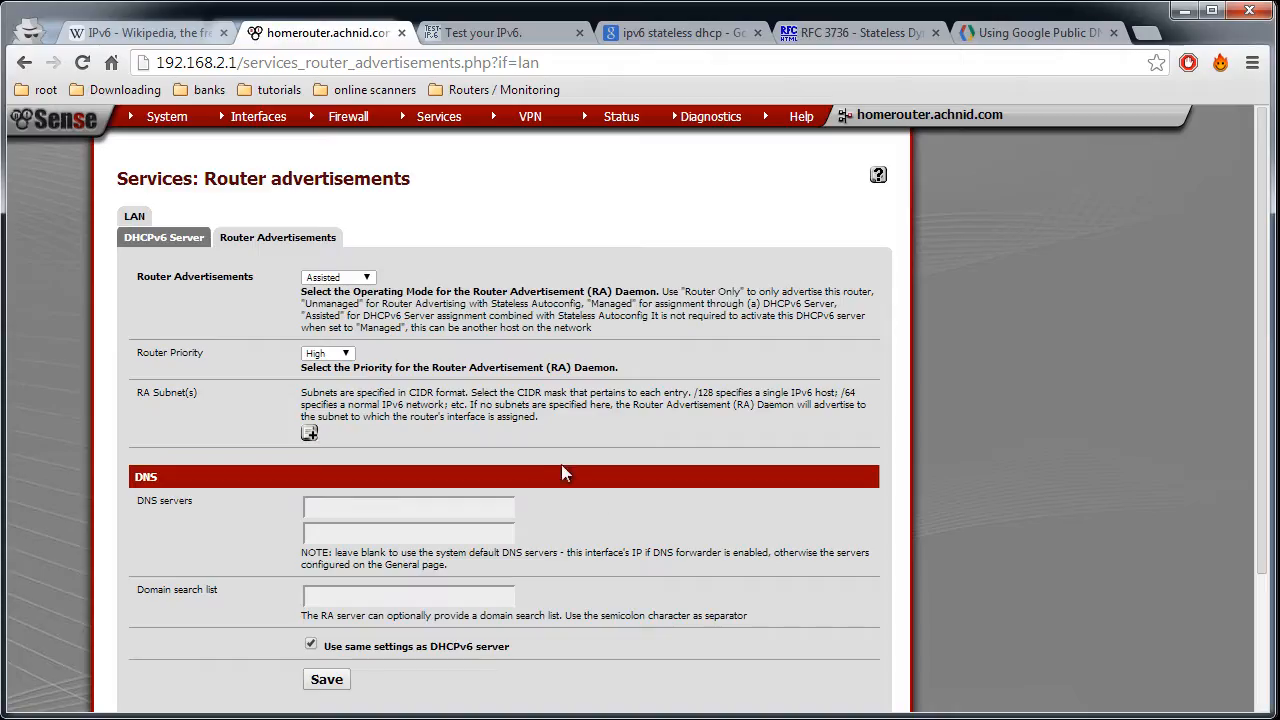
{"action": "left_click", "coordinate": [482, 30]}
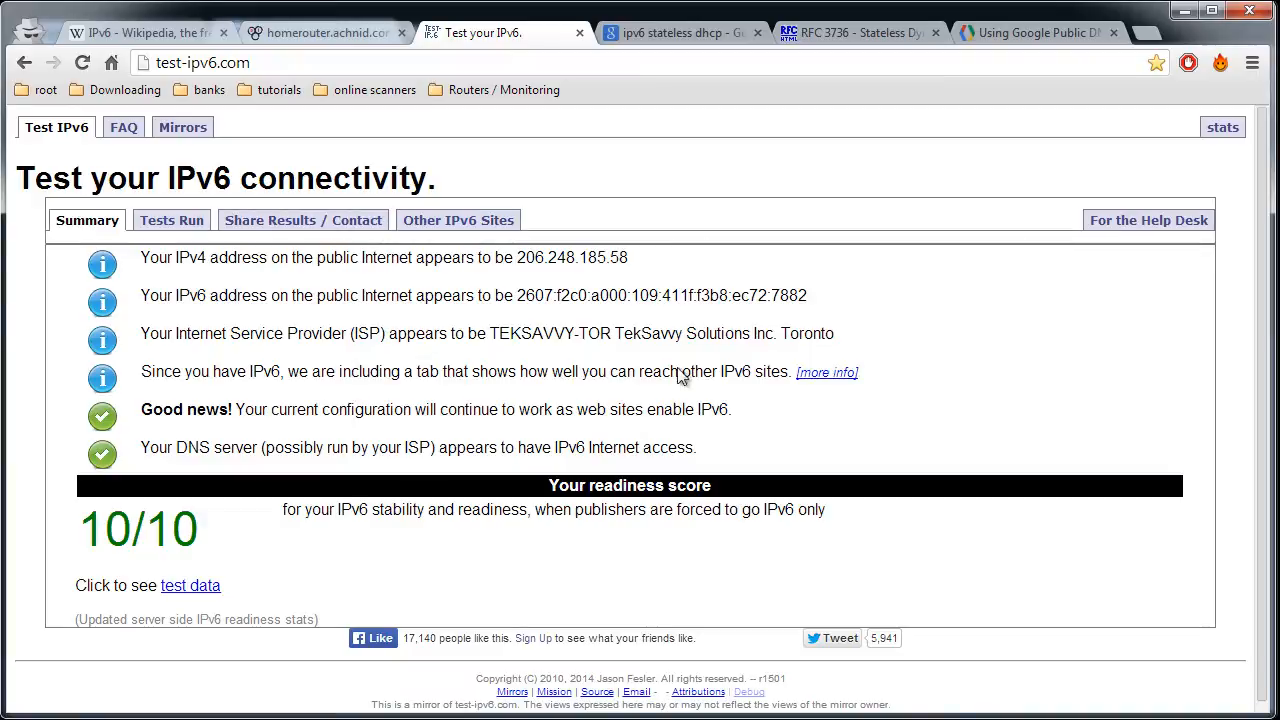
{"action": "left_click", "coordinate": [82, 62]}
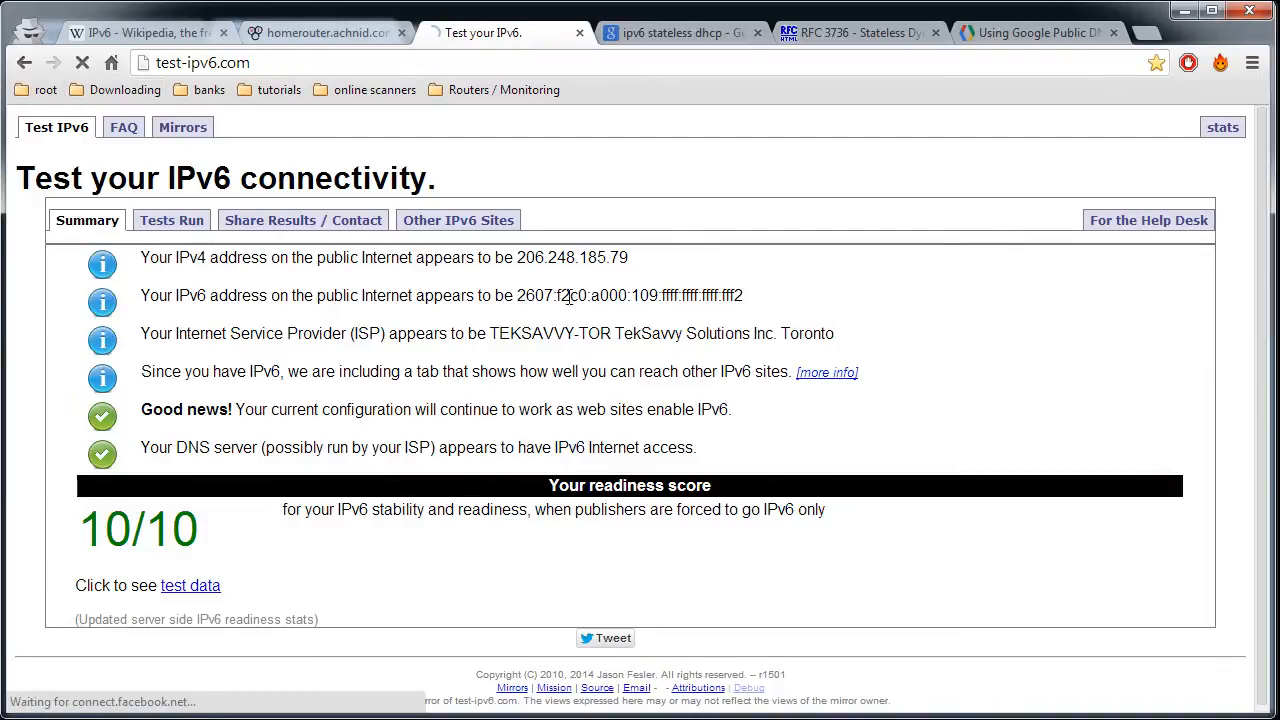
{"action": "left_click_drag", "start_coordinate": [517, 297], "coordinate": [793, 307]}
{"action": "left_click", "coordinate": [720, 280]}
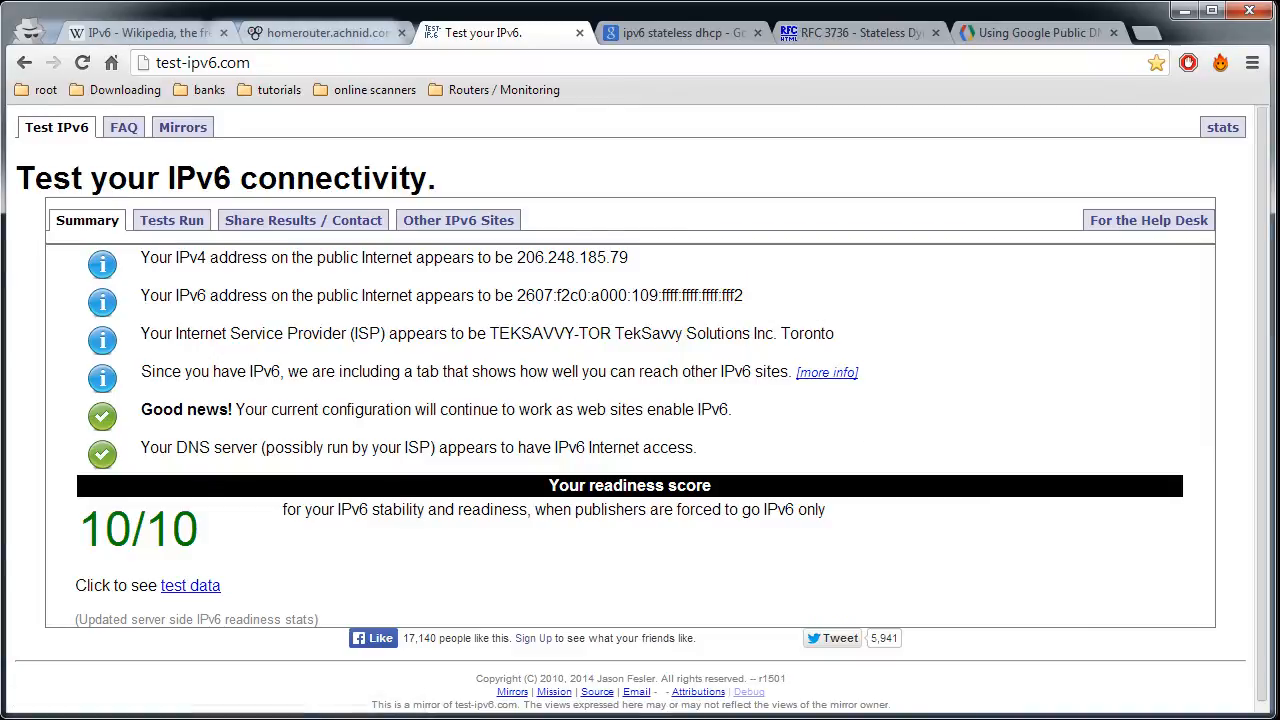
{"action": "key", "text": "alt+Tab"}
{"action": "left_click", "coordinate": [1118, 363]}
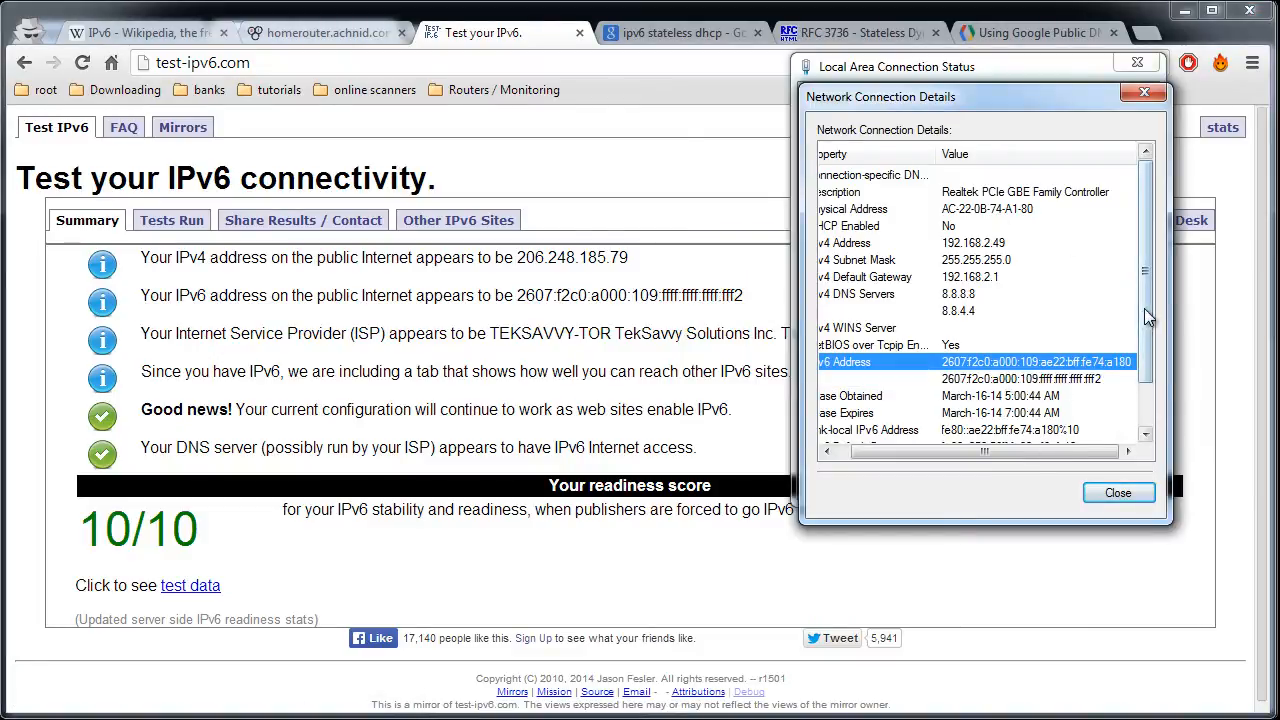
{"action": "left_click", "coordinate": [1116, 494]}
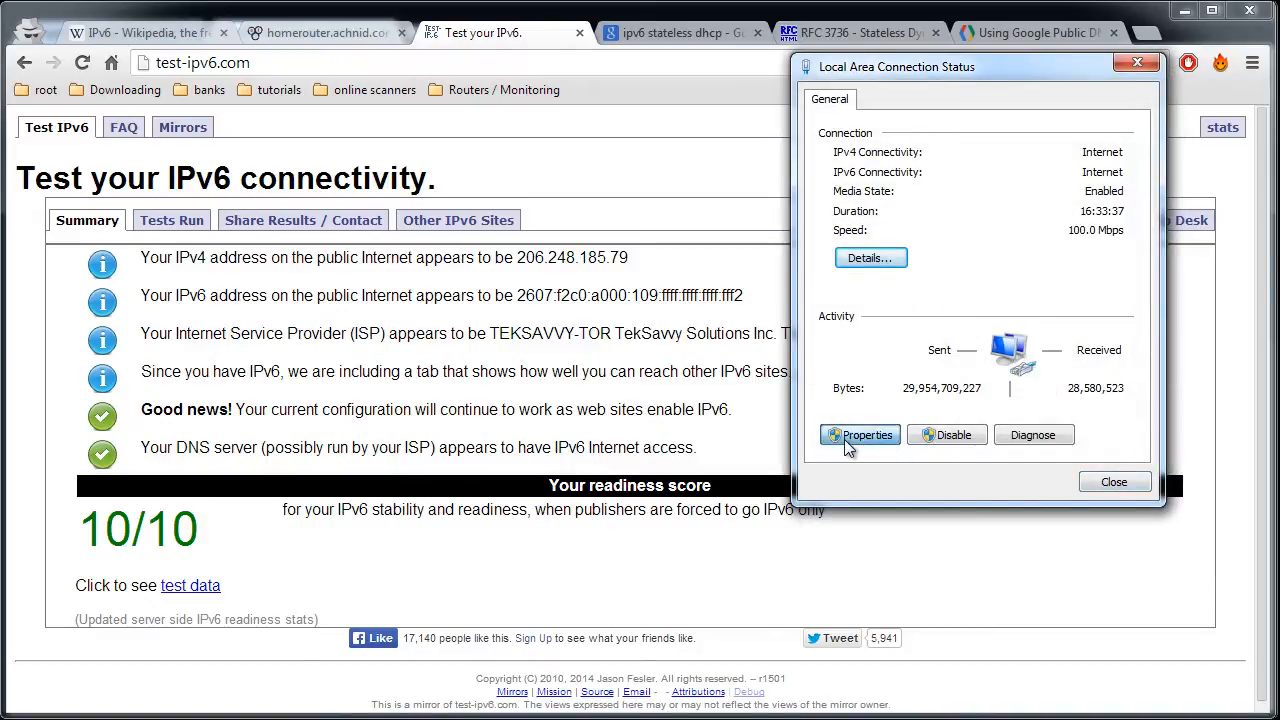
- Disable Internet Protocol Version 6 (TCP/IPv6) on the Local Area Connection
{"action": "left_click", "coordinate": [844, 439]}
{"action": "left_click", "coordinate": [848, 329]}
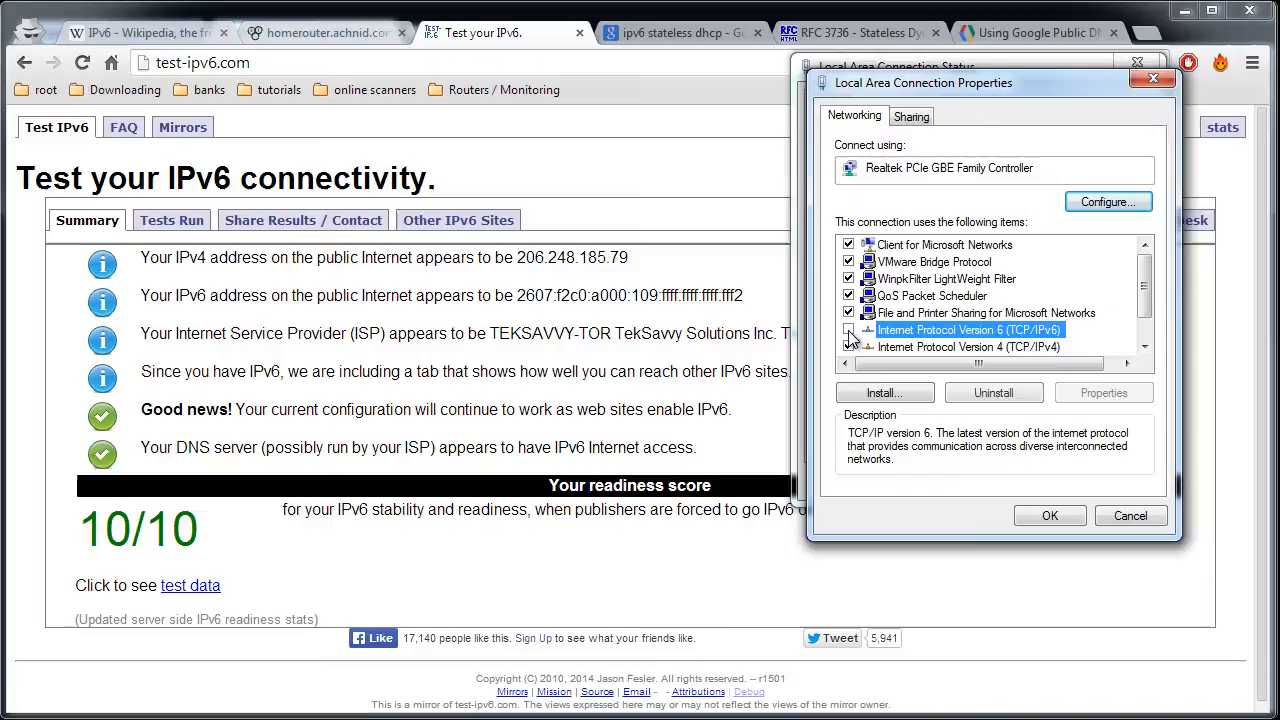
{"action": "left_click", "coordinate": [1047, 515]}
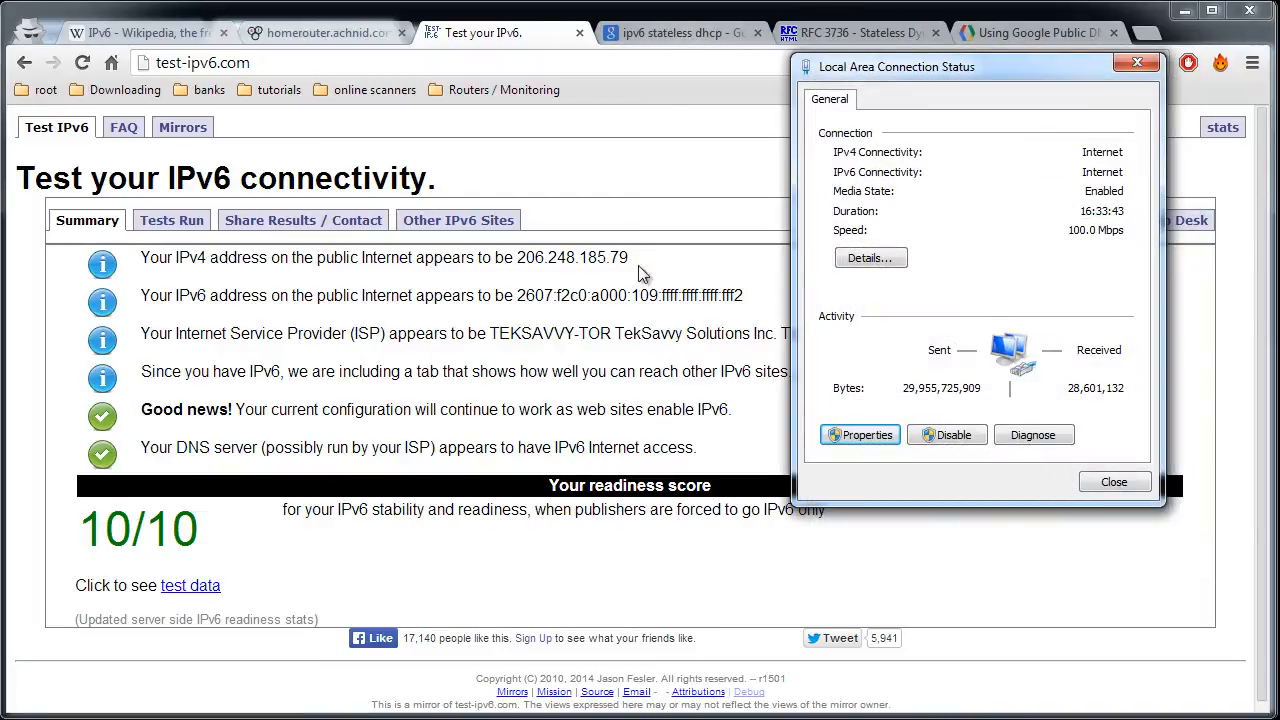
- Open pfSense's DHCPv6 leases status page to review the client's lease
{"action": "left_click", "coordinate": [330, 32]}
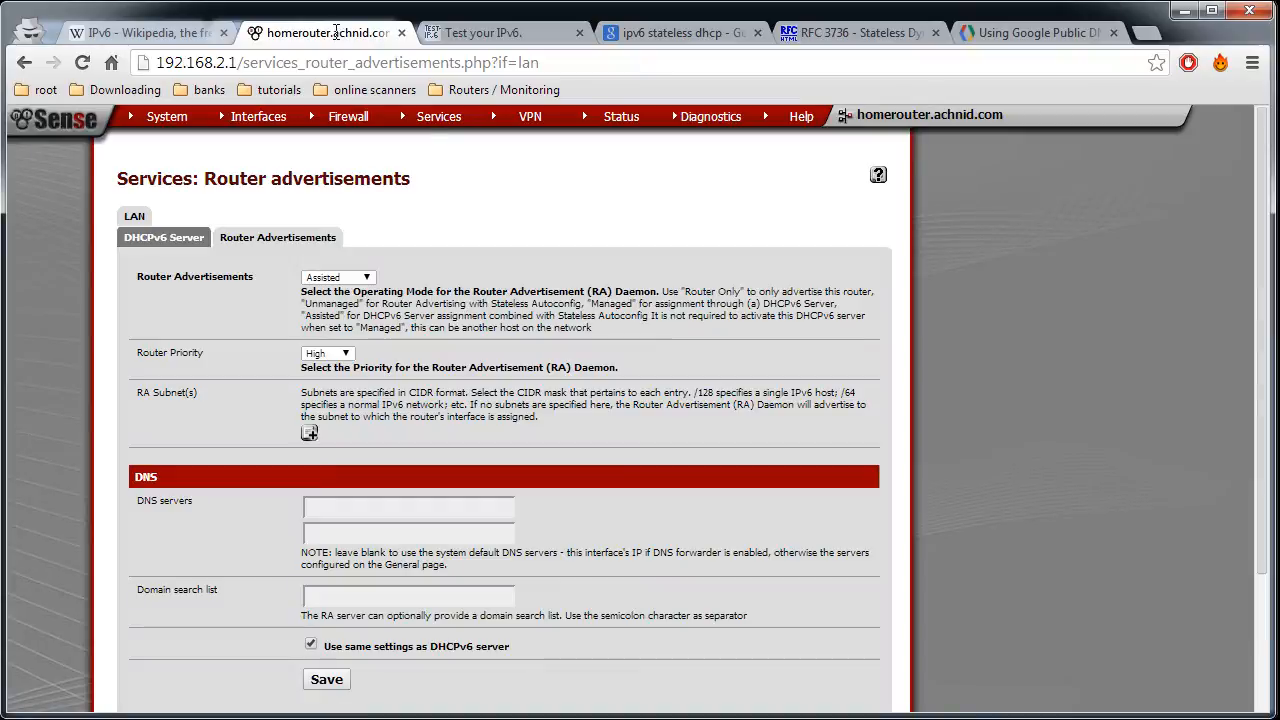
{"action": "left_click", "coordinate": [201, 248]}
{"action": "mouse_move", "coordinate": [437, 124]}
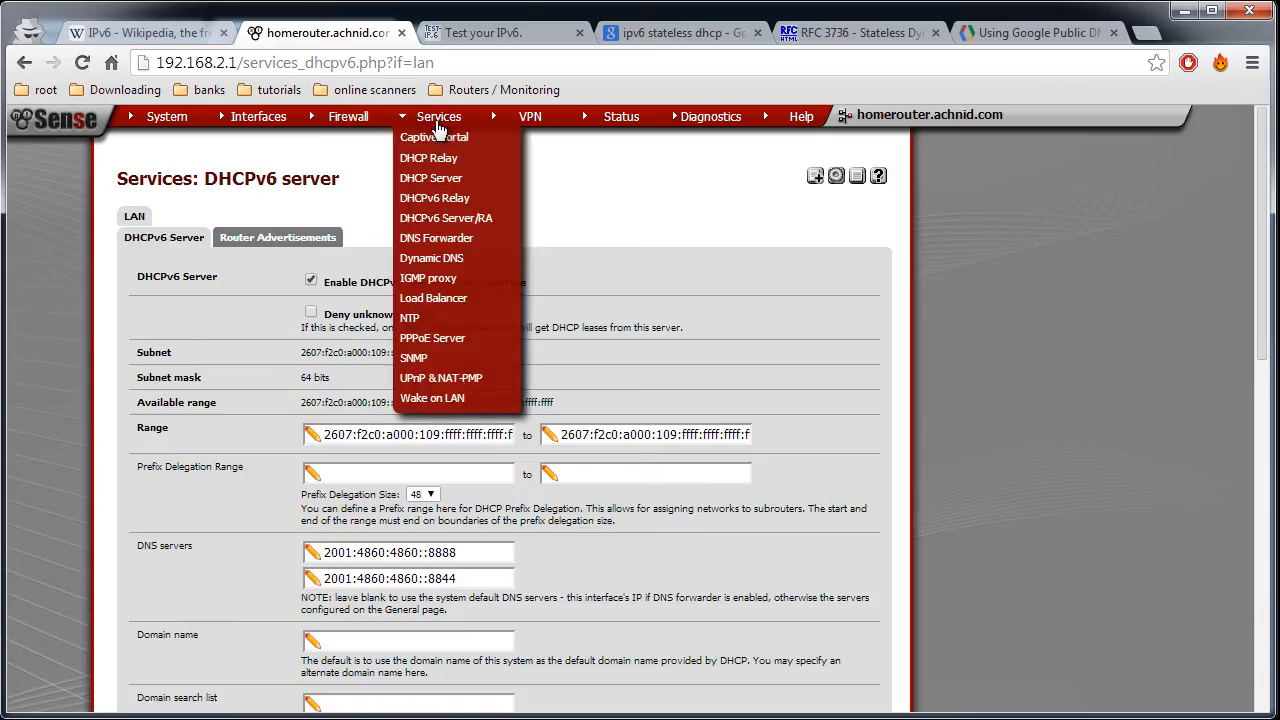
{"action": "left_click", "coordinate": [436, 218]}
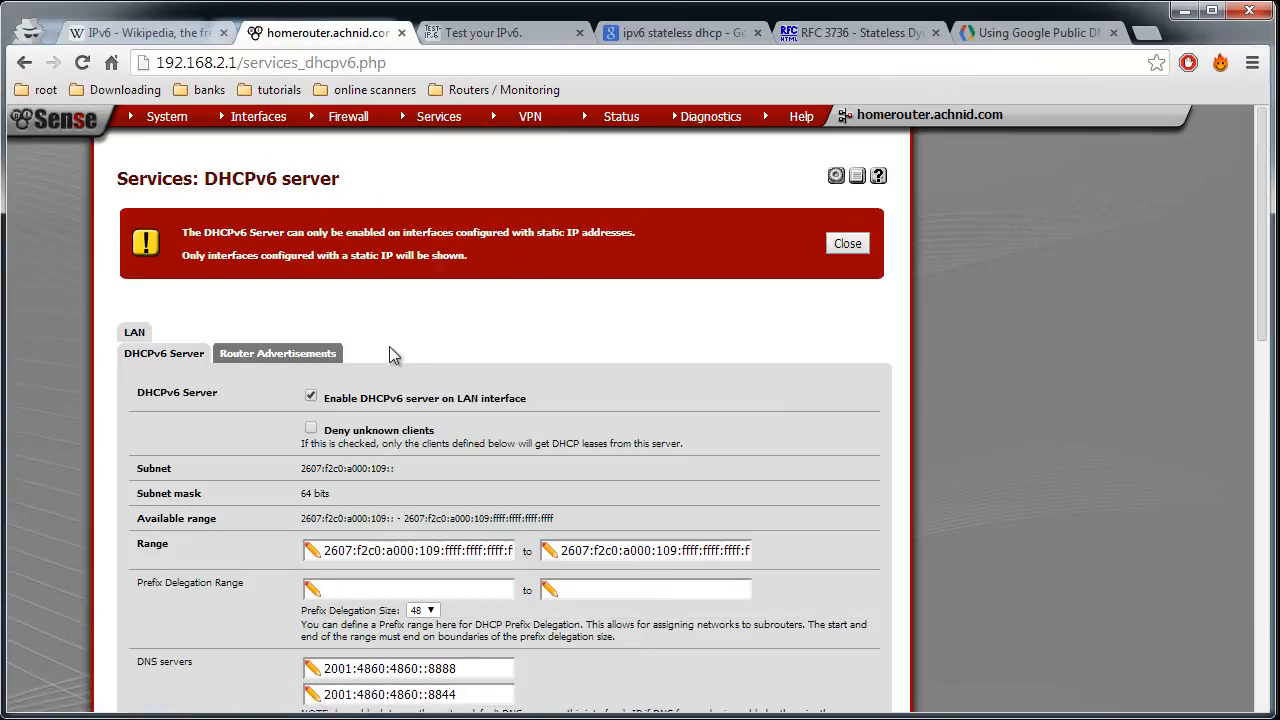
{"action": "mouse_move", "coordinate": [352, 121]}
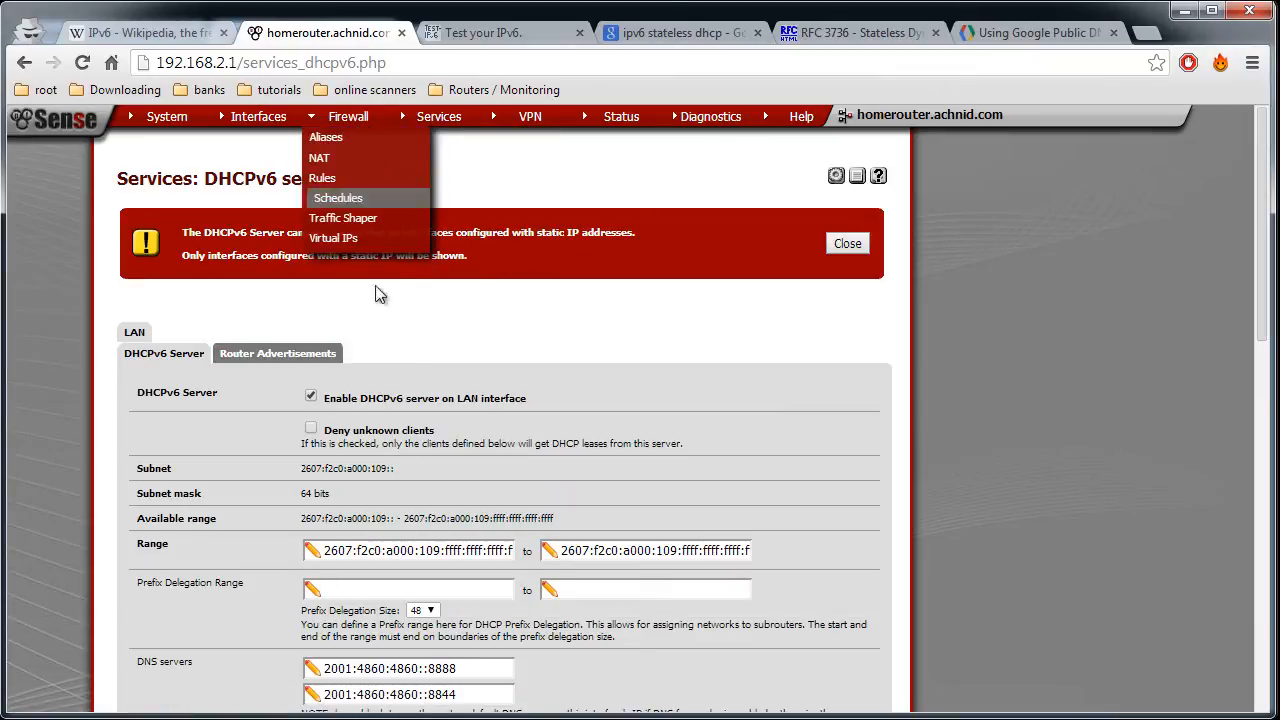
{"action": "mouse_move", "coordinate": [621, 118]}
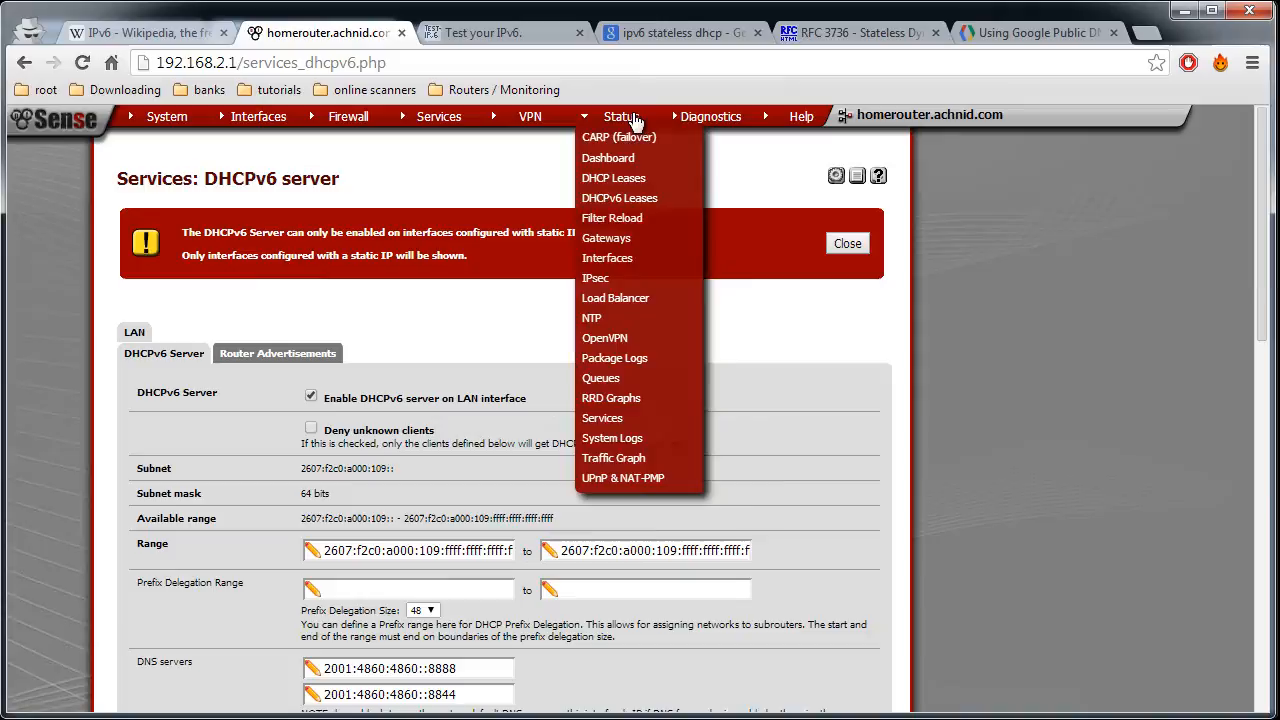
{"action": "left_click", "coordinate": [645, 196]}
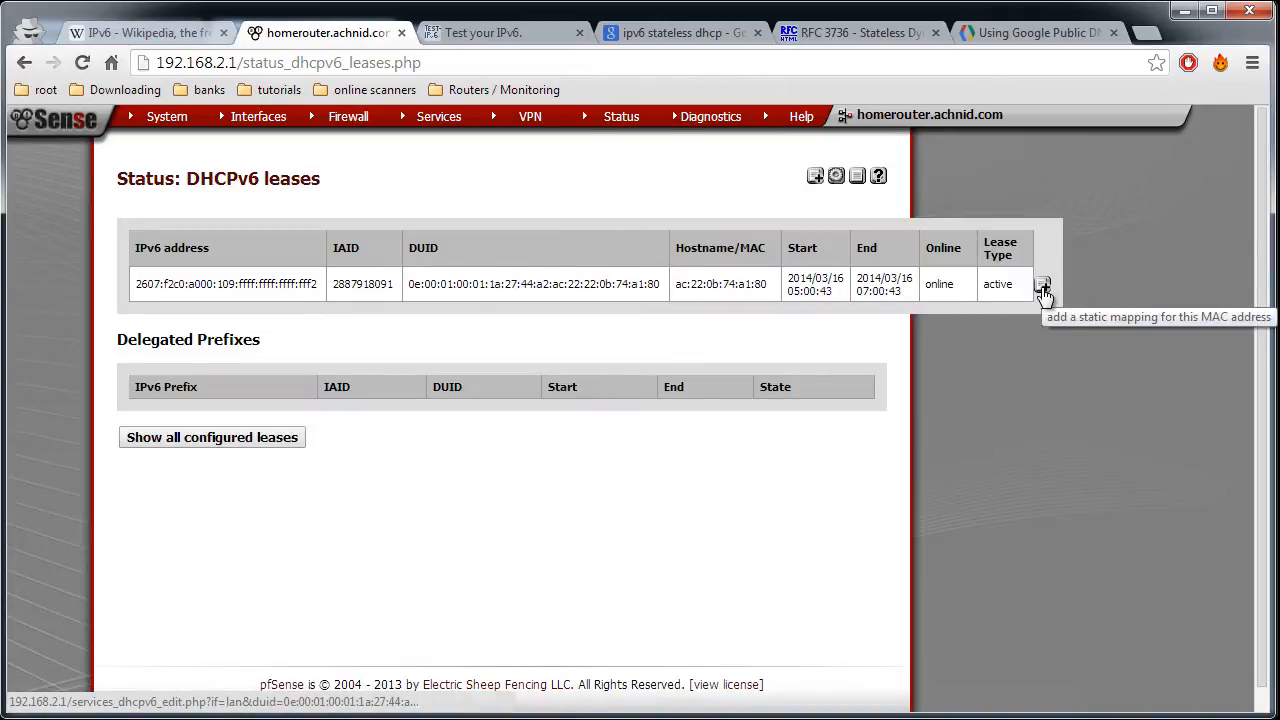
- Show all configured DHCPv6 leases, delete the client's lease, and reload the page
{"action": "left_click", "coordinate": [292, 439]}
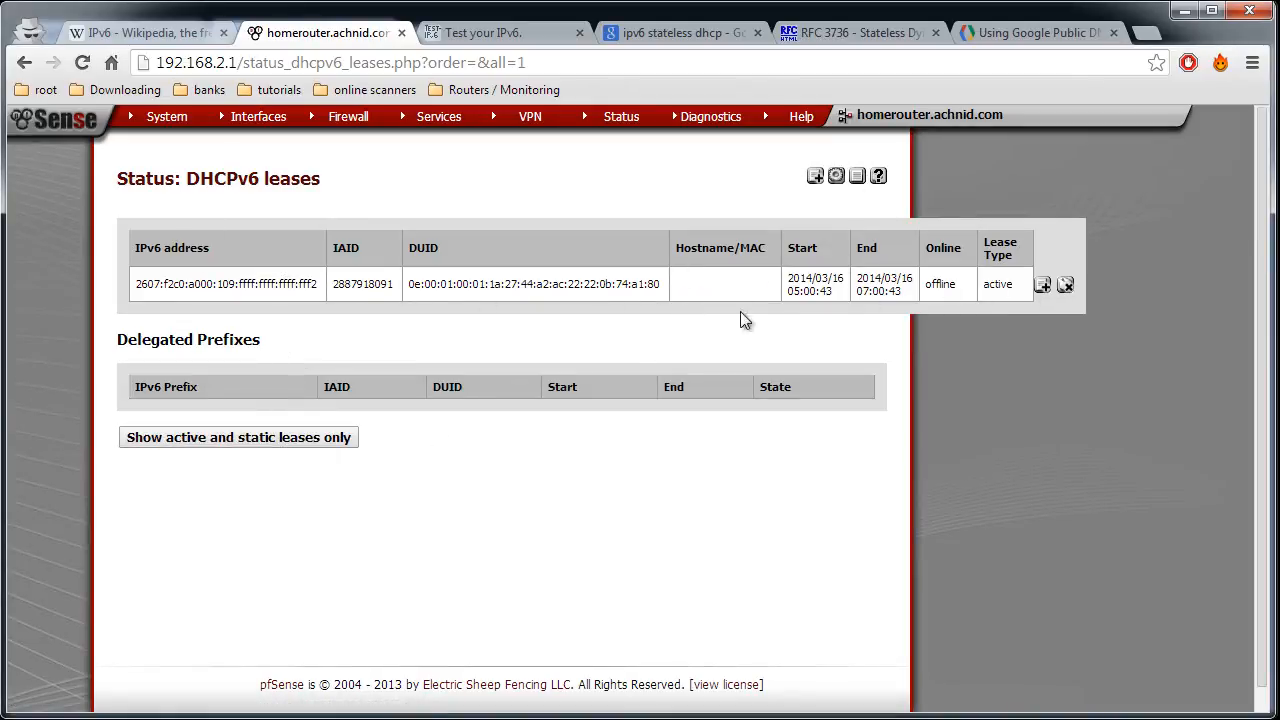
{"action": "left_click", "coordinate": [1066, 287]}
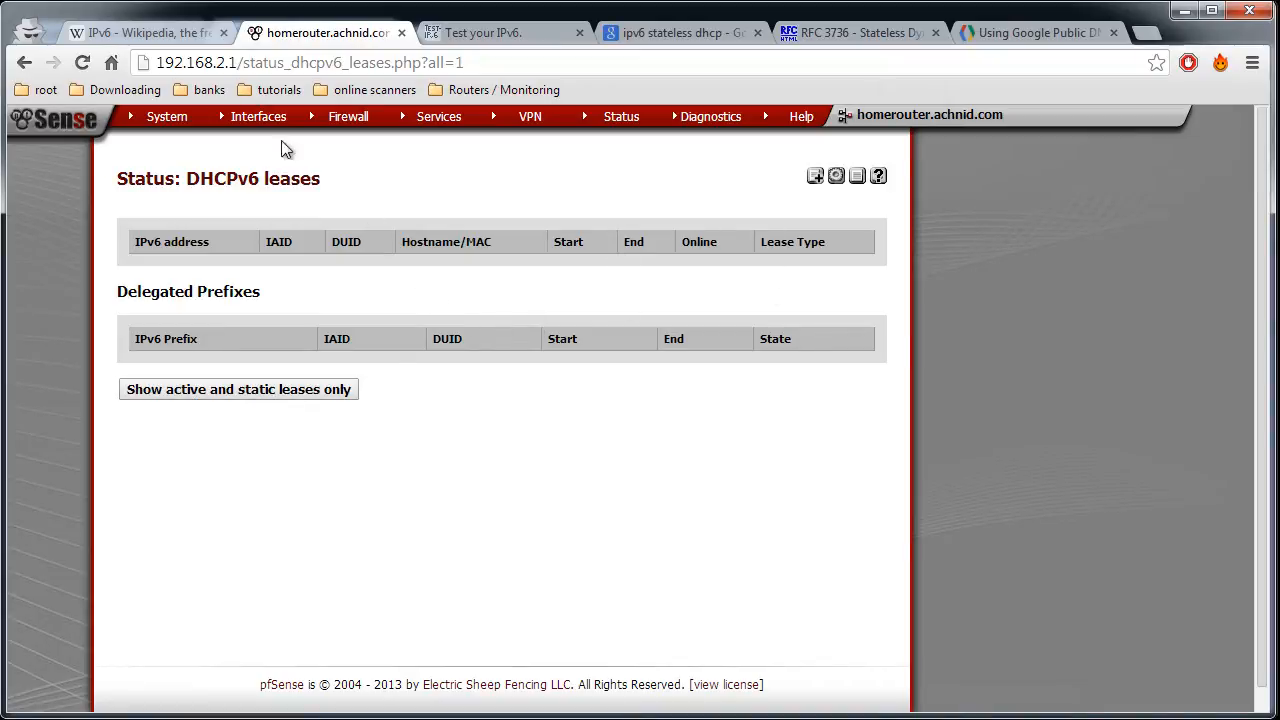
{"action": "left_click", "coordinate": [80, 64]}
- Check the Local Area Connection's network details for any remaining IPv6 addresses
{"action": "key", "text": "alt+Tab"}
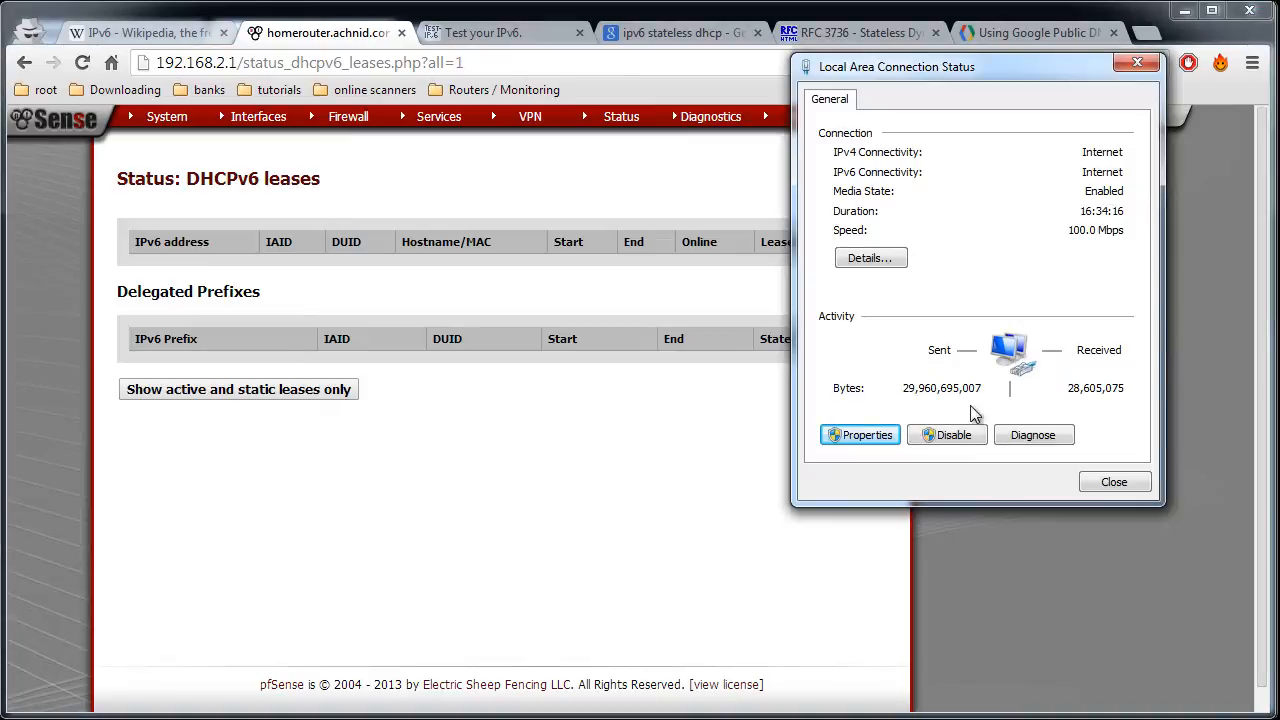
{"action": "left_click", "coordinate": [866, 258]}
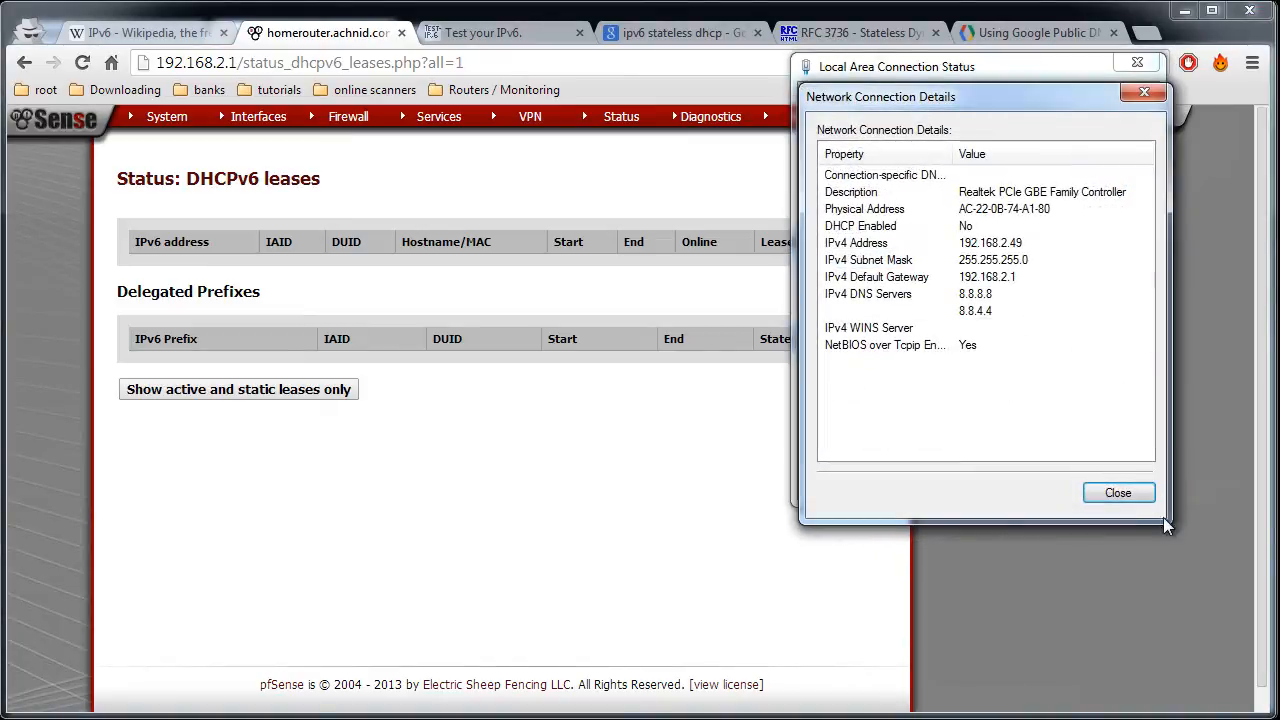
{"action": "left_click", "coordinate": [1118, 493]}
- Re-enable Internet Protocol Version 6 (TCP/IPv6) on the Local Area Connection, and check its network details
{"action": "left_click", "coordinate": [851, 434]}
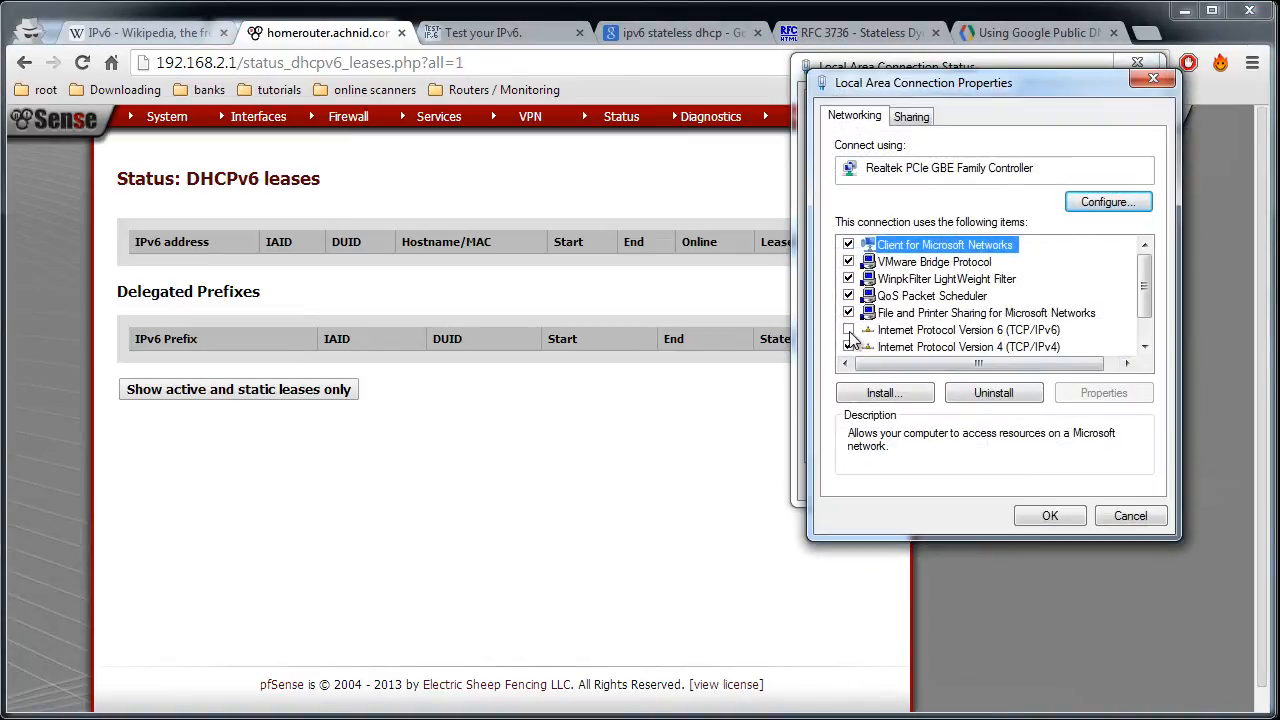
{"action": "left_click", "coordinate": [850, 331]}
{"action": "left_click", "coordinate": [1050, 515]}
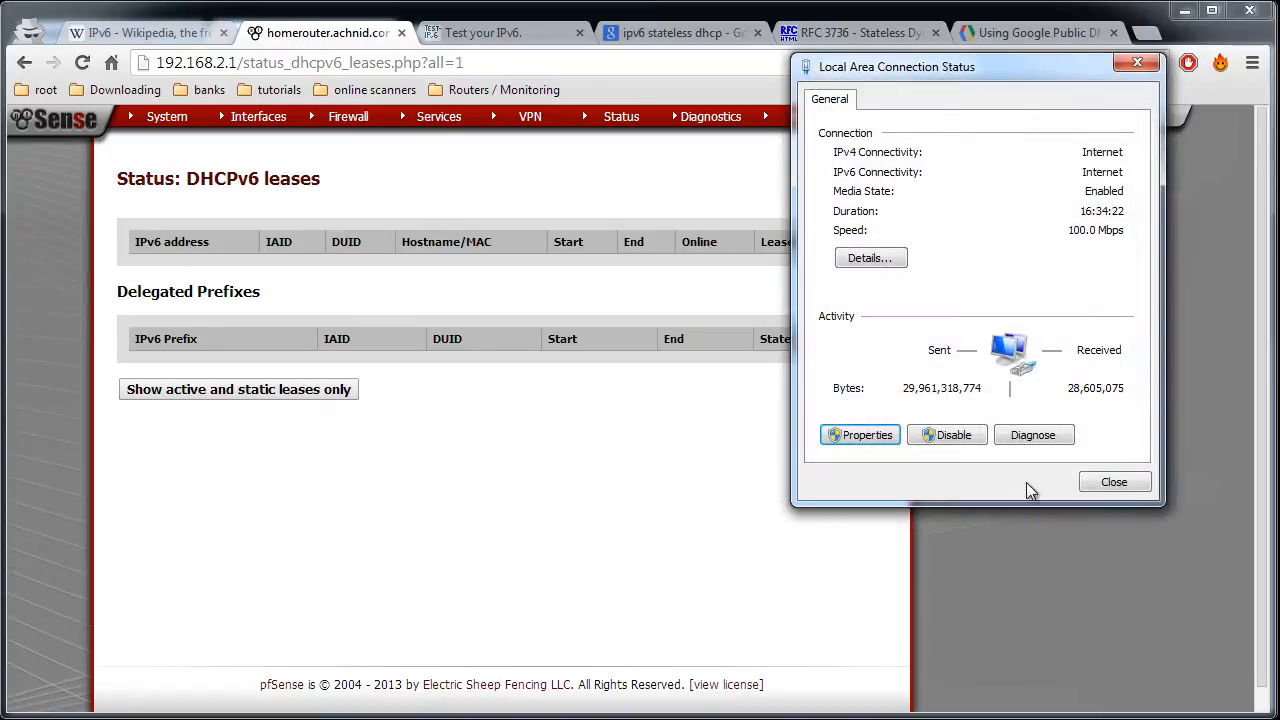
{"action": "left_click", "coordinate": [871, 259]}
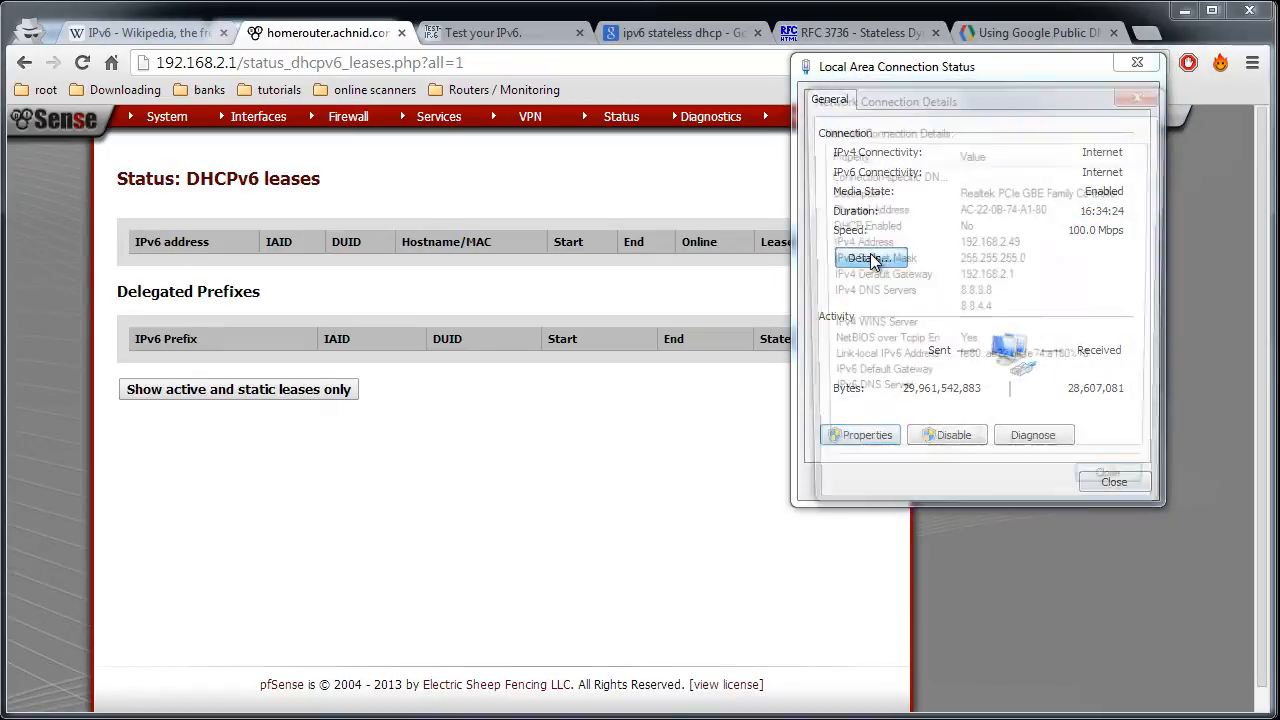
{"action": "left_click", "coordinate": [1117, 491]}
- Start a continuous "ping -6 google.ca -t" in the Command Prompt, and minimize its window
{"action": "key", "text": "alt+Tab"}
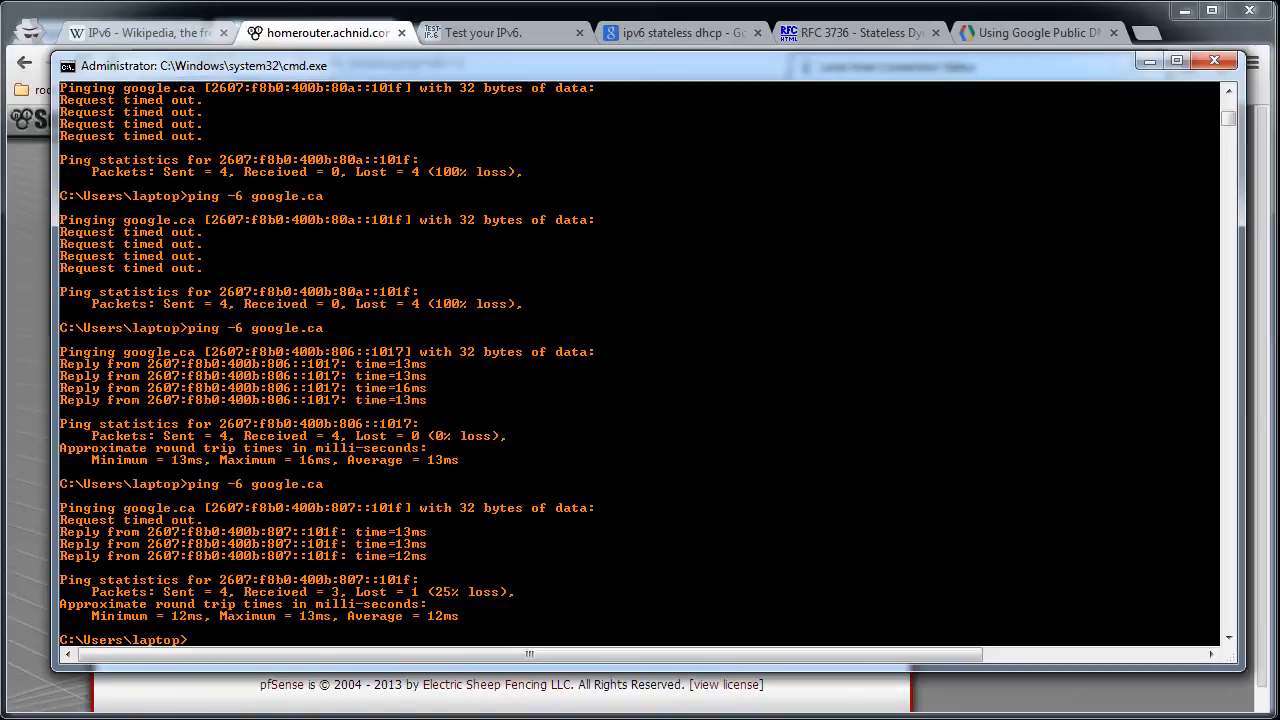
{"action": "key", "text": "Up"}
{"action": "key", "text": "Return"}
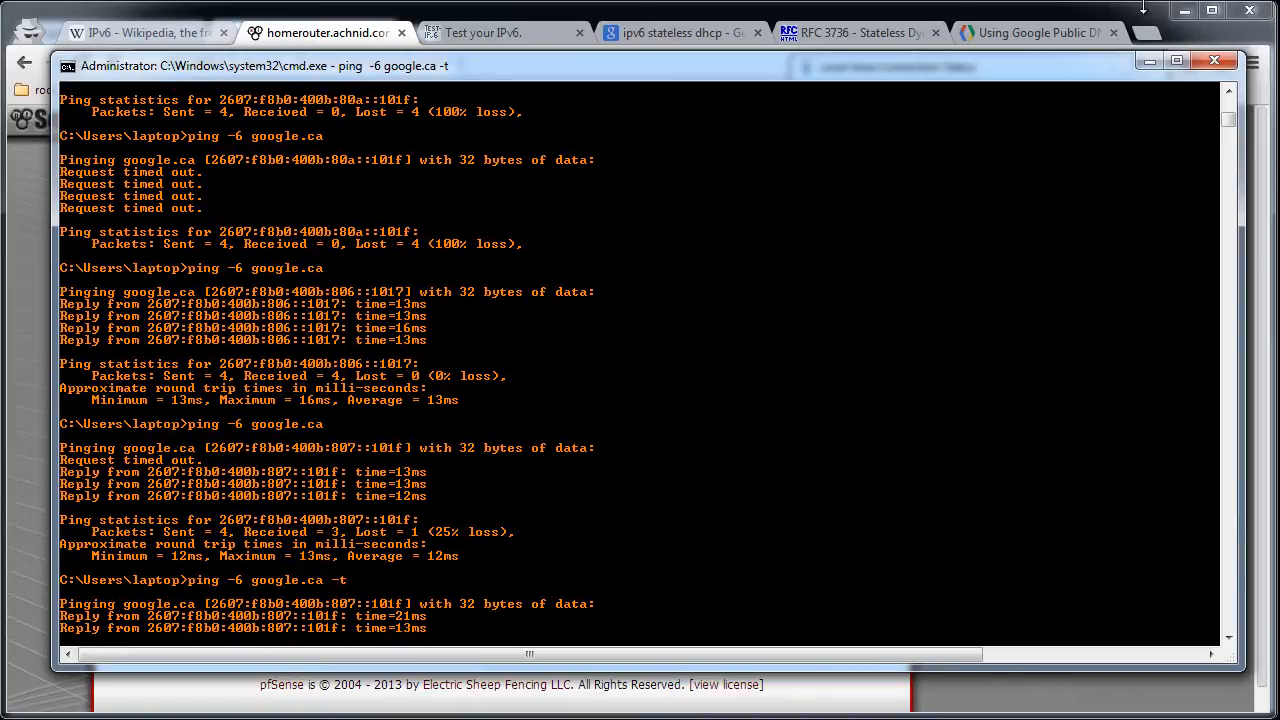
{"action": "left_click", "coordinate": [1145, 63]}
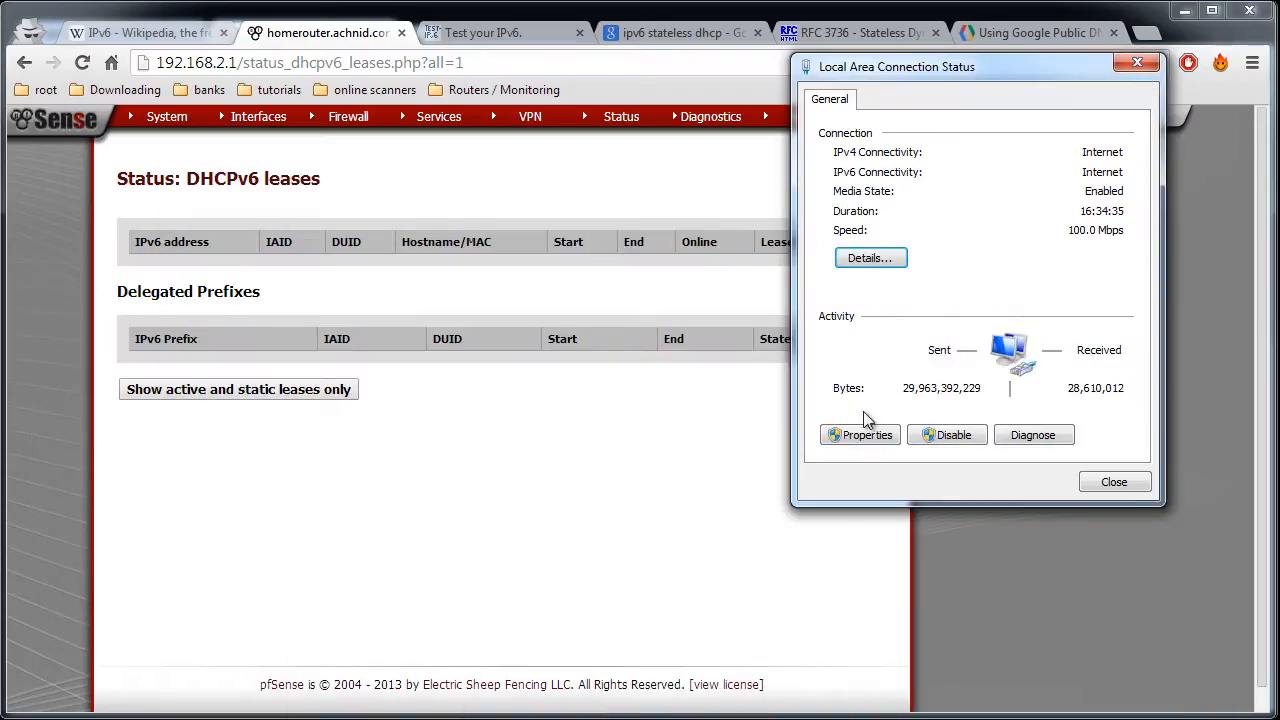
- Reopen the Local Area Connection's network details, and compare the autoconfigured IPv6 address with the newly leased DHCPv6 one
{"action": "left_click", "coordinate": [871, 259]}
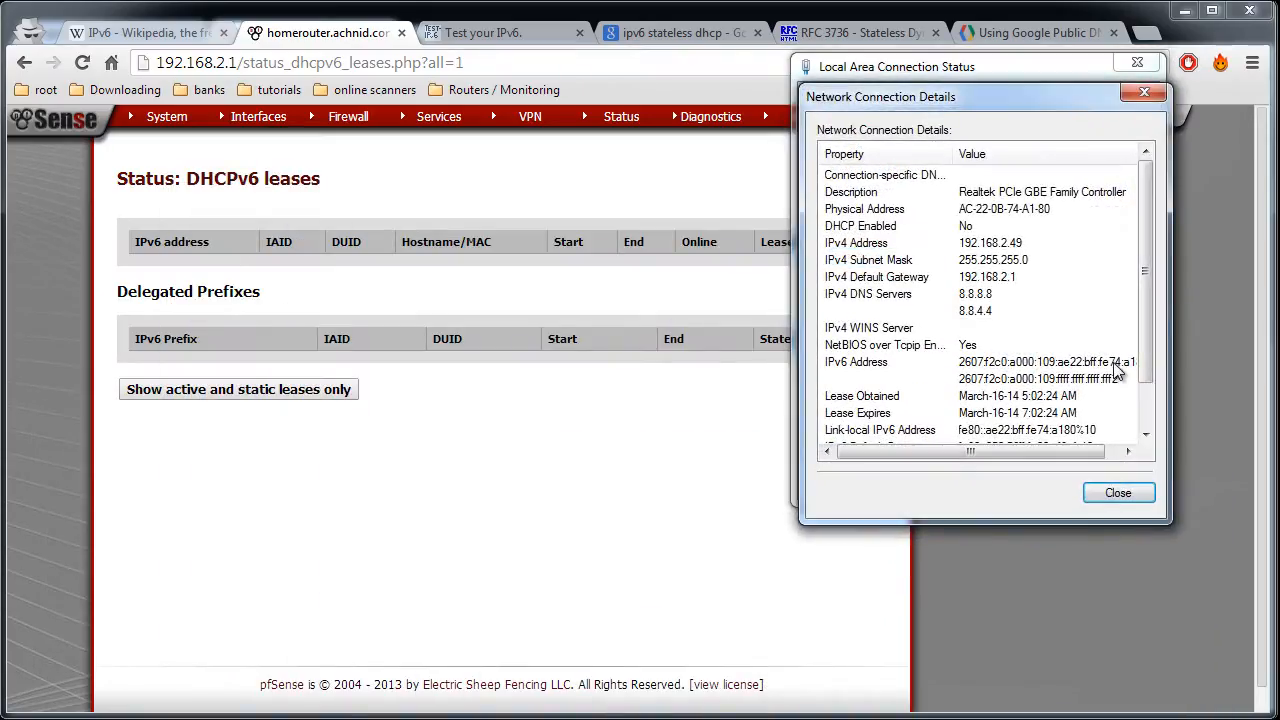
{"action": "left_click", "coordinate": [1116, 368]}
{"action": "left_click", "coordinate": [1072, 383]}
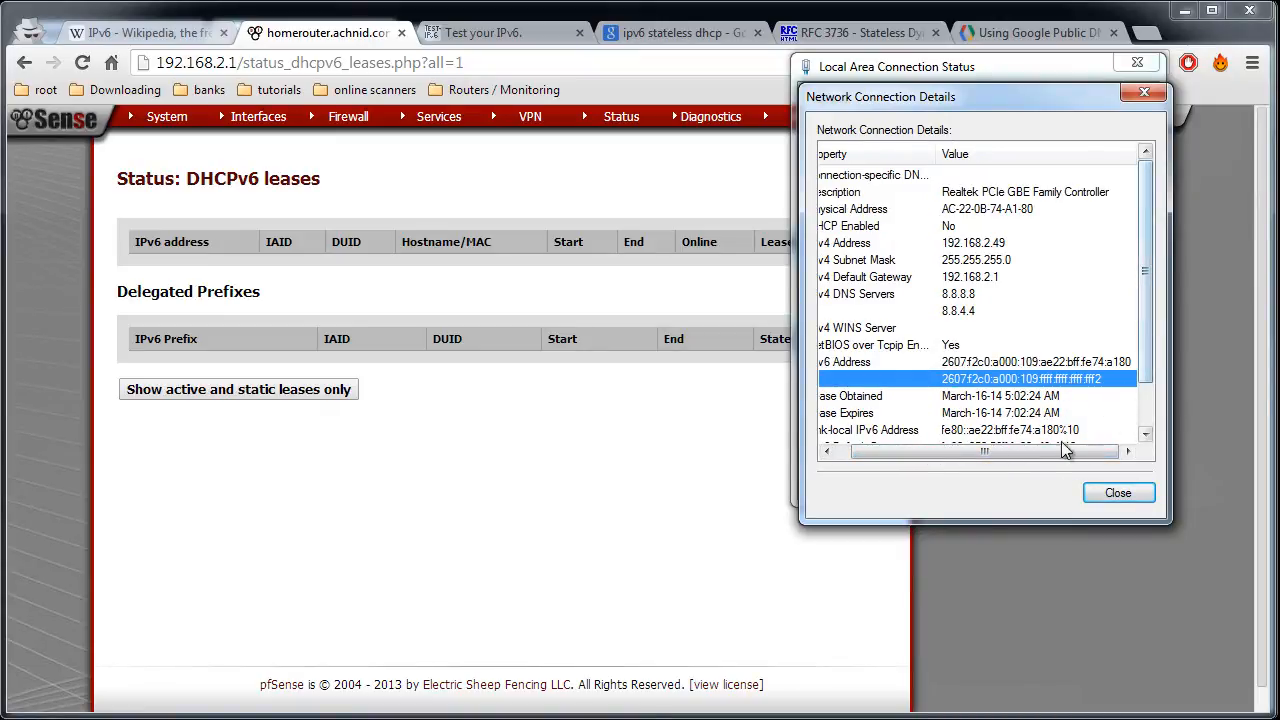
{"action": "mouse_move", "coordinate": [1037, 450]}
{"action": "left_mouse_down"}
{"action": "mouse_move", "coordinate": [1015, 454]}
{"action": "mouse_move", "coordinate": [1062, 455]}
{"action": "left_mouse_up"}
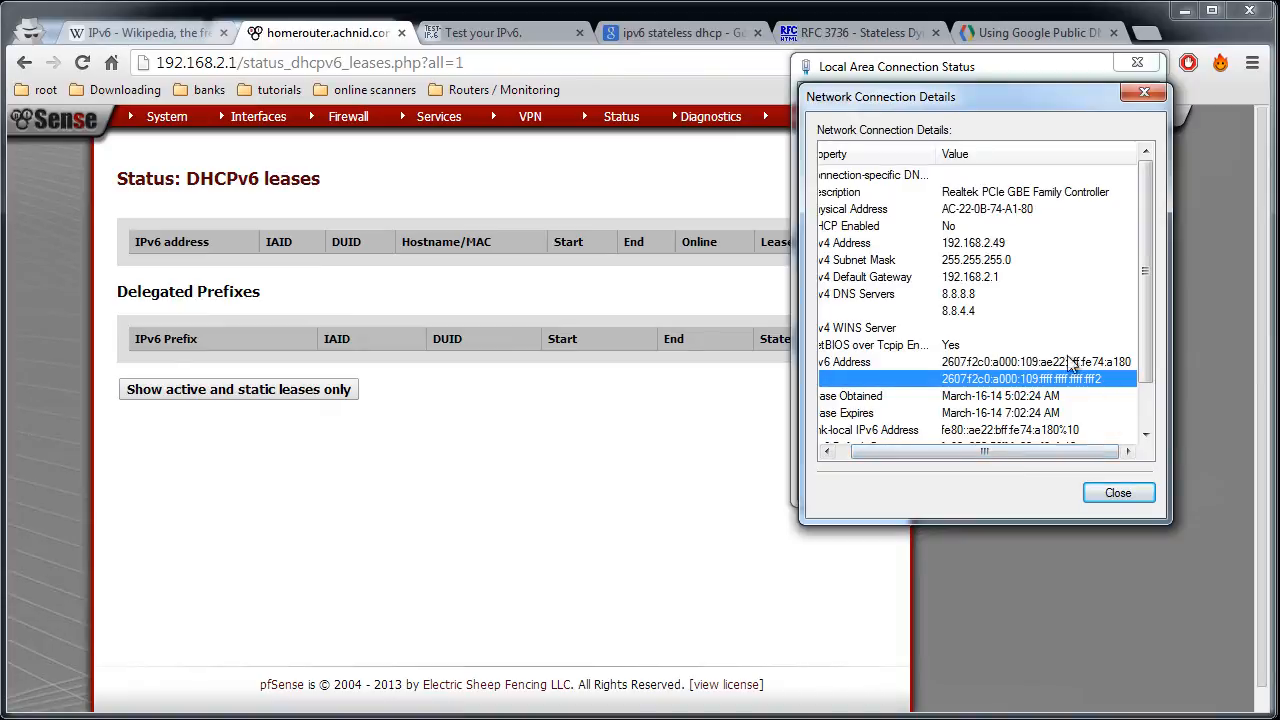
{"action": "left_click", "coordinate": [1012, 363]}
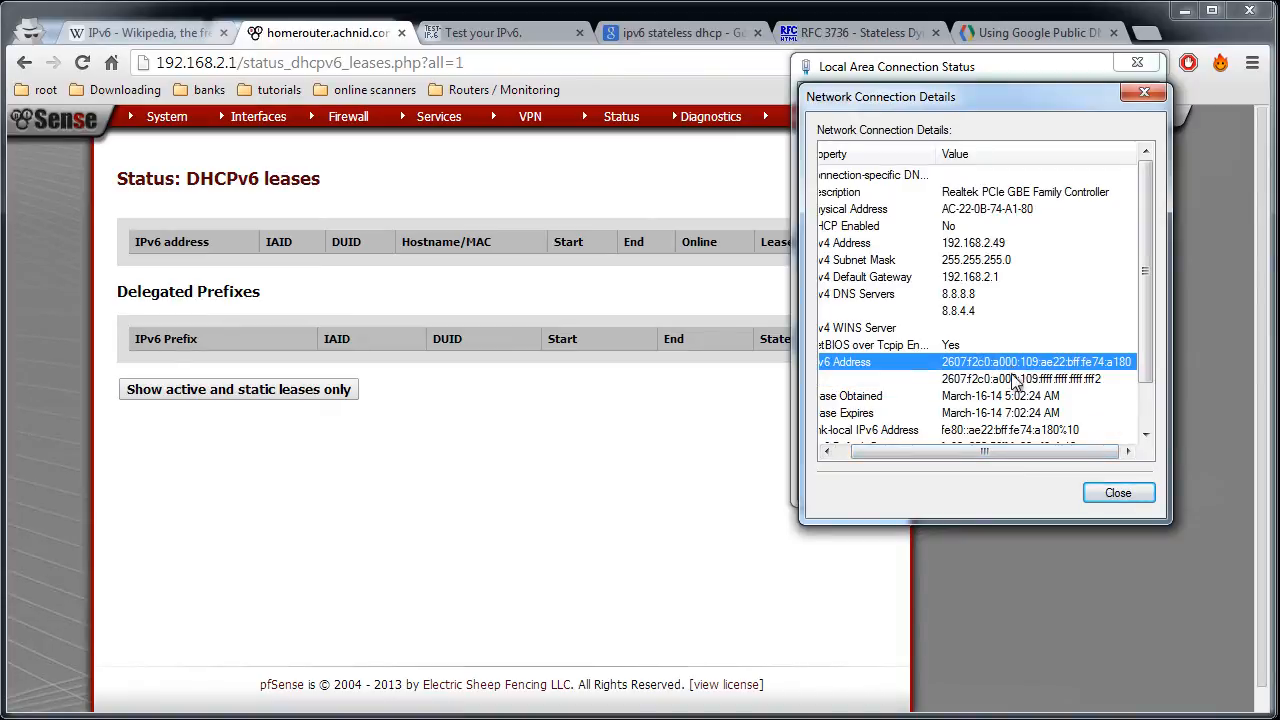
{"action": "left_click", "coordinate": [1015, 378]}
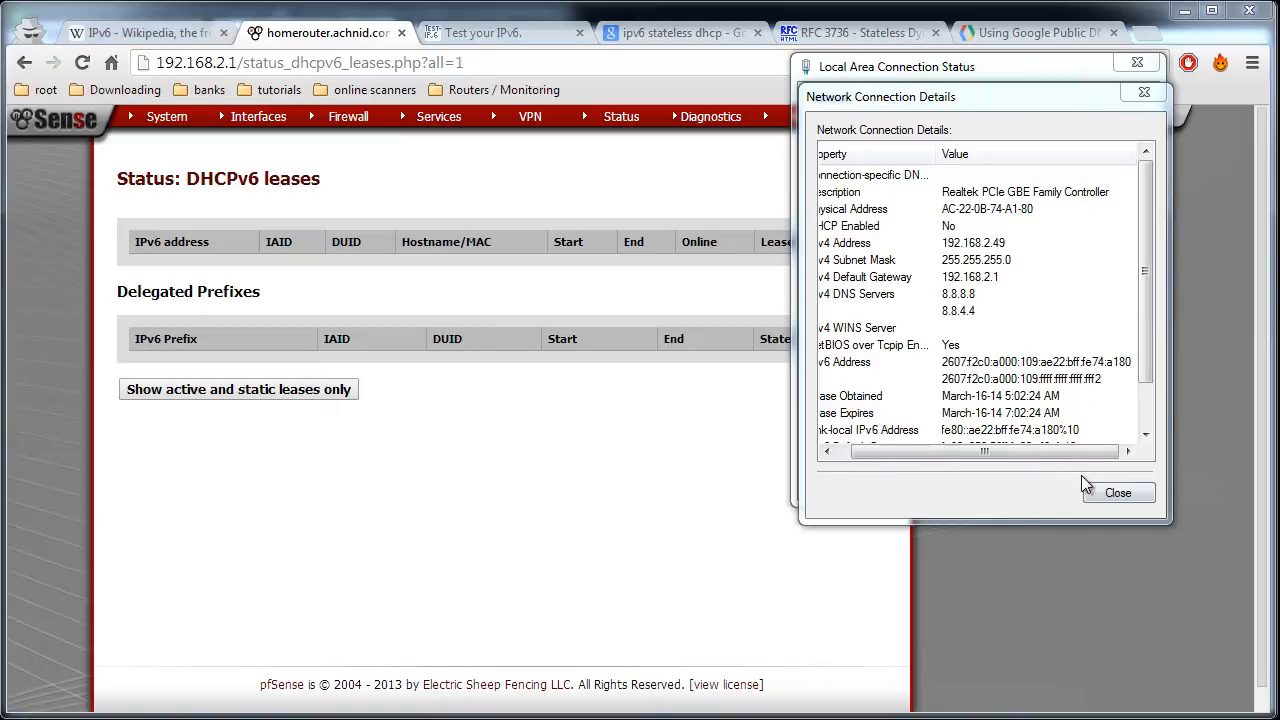
{"action": "left_click", "coordinate": [1110, 490]}
- Turn off Internet Protocol Version 6 (TCP/IPv6) in the Local Area Connection's properties again
{"action": "left_click", "coordinate": [855, 435]}
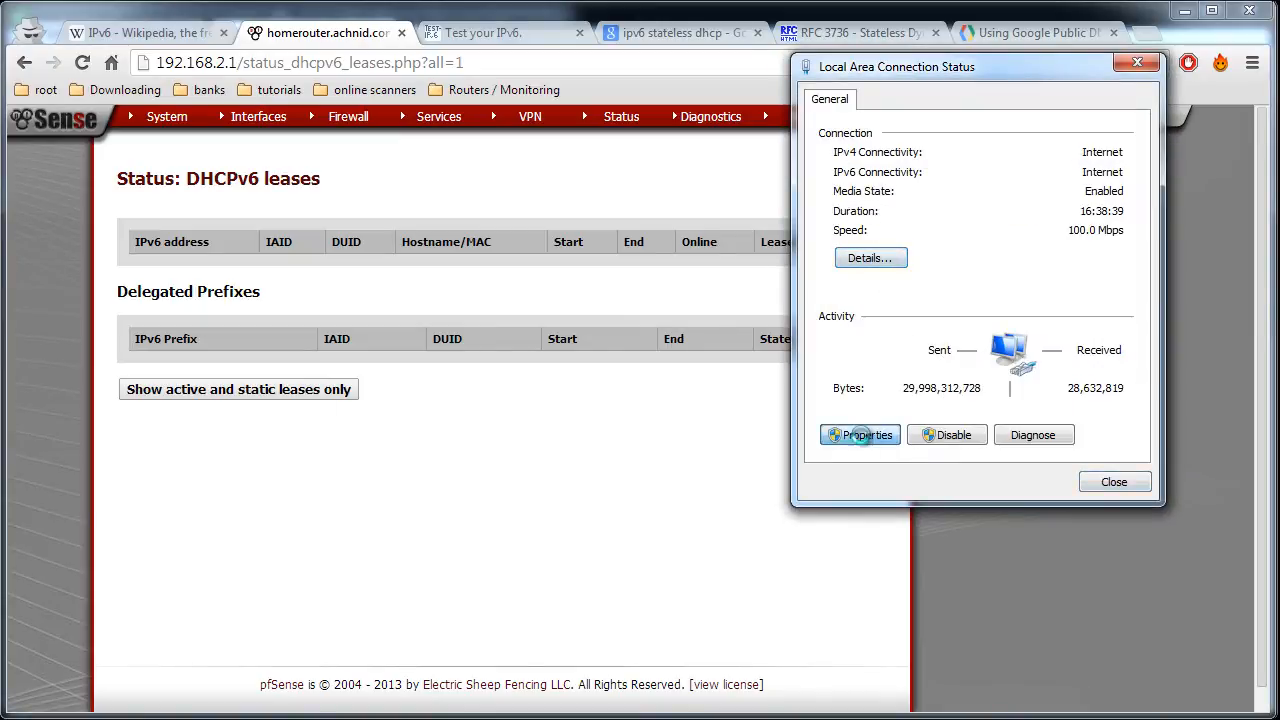
{"action": "left_click", "coordinate": [848, 329]}
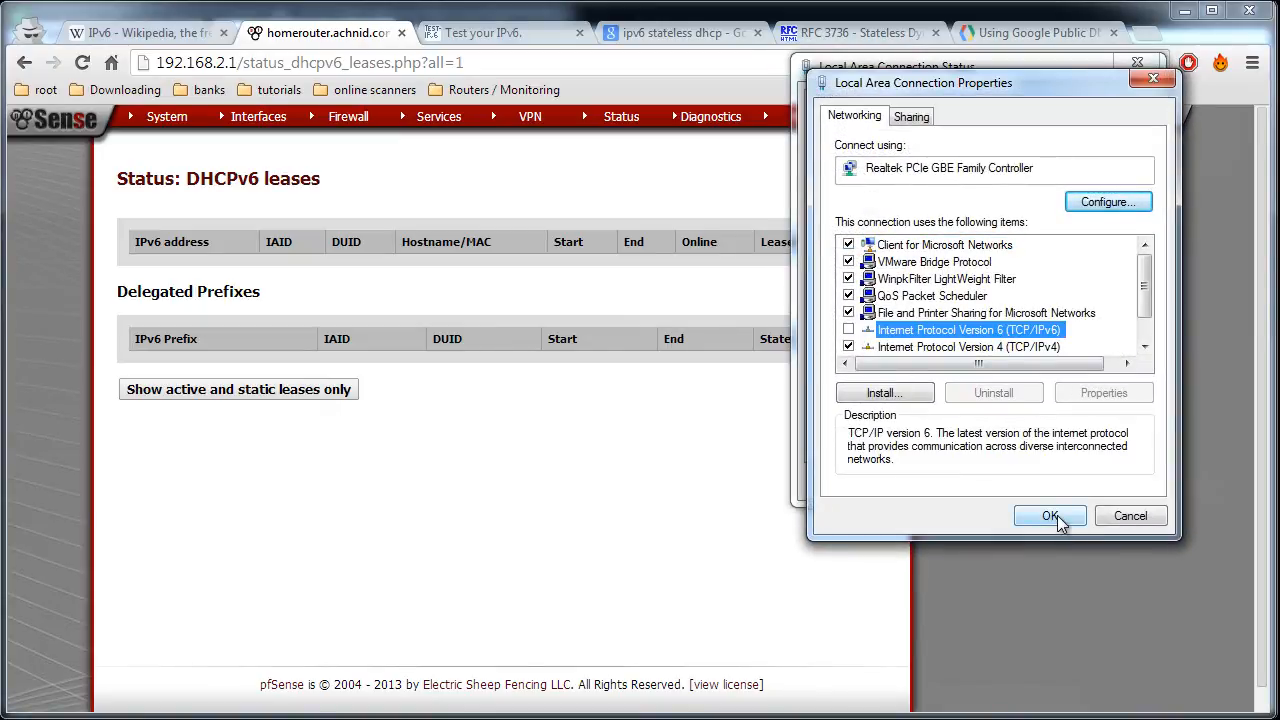
{"action": "left_click", "coordinate": [1050, 516]}
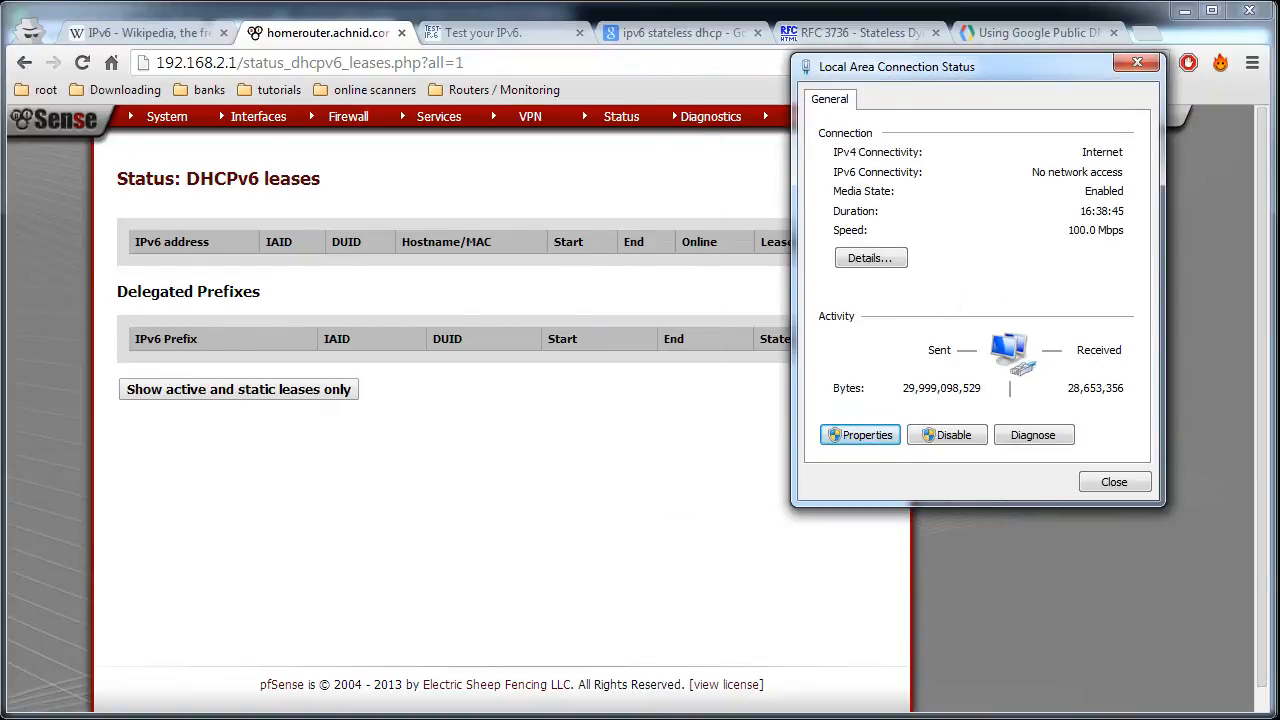
- Switch to Wireshark, restart the live ip6 capture on Local Area Connection 4, and return to the Local Area Connection status
{"action": "key", "text": "alt+Tab"}
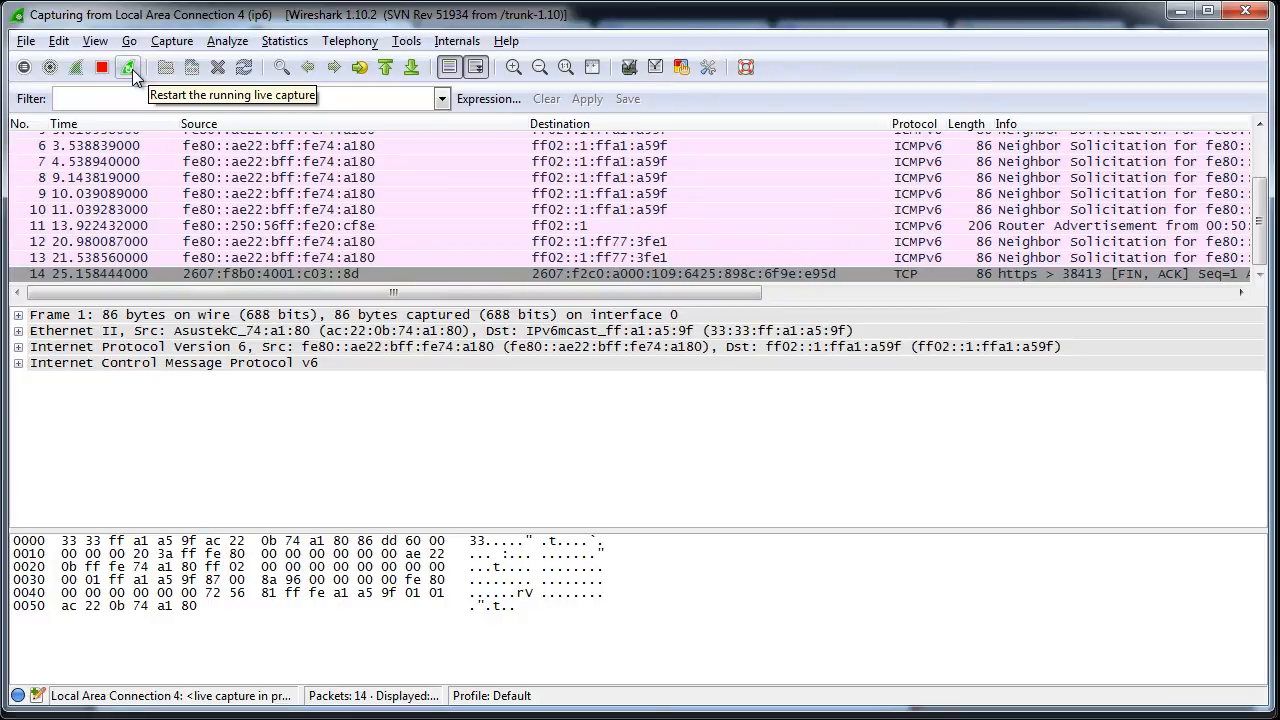
{"action": "left_click", "coordinate": [129, 67]}
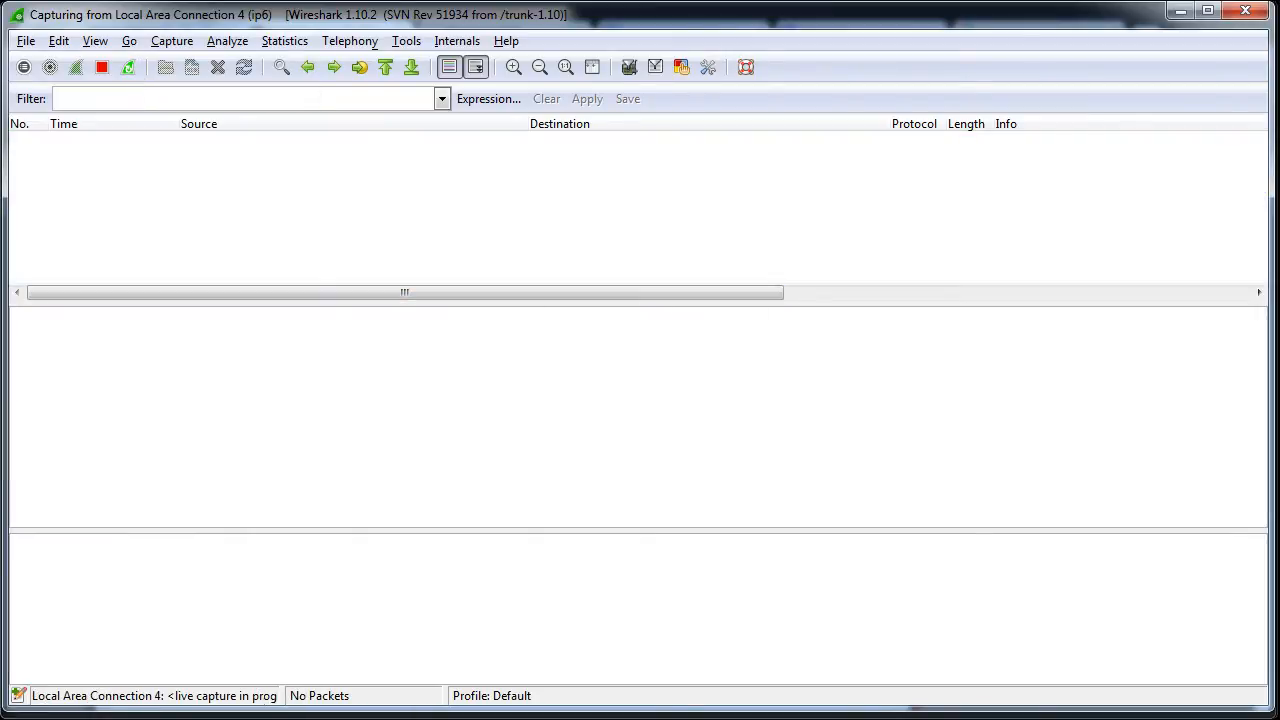
{"action": "key", "text": "alt+Tab"}
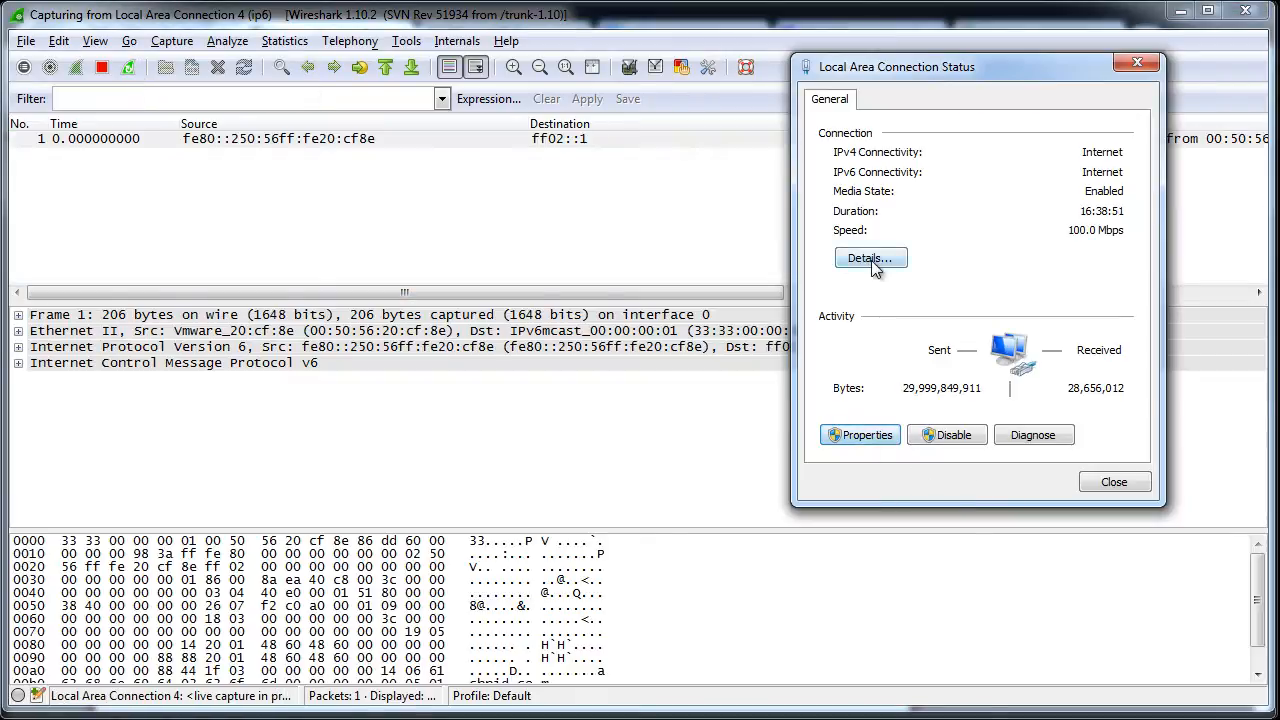
- Check the Local Area Connection's network details, and turn Internet Protocol Version 6 (TCP/IPv6) back on in its properties
{"action": "left_click", "coordinate": [872, 260]}
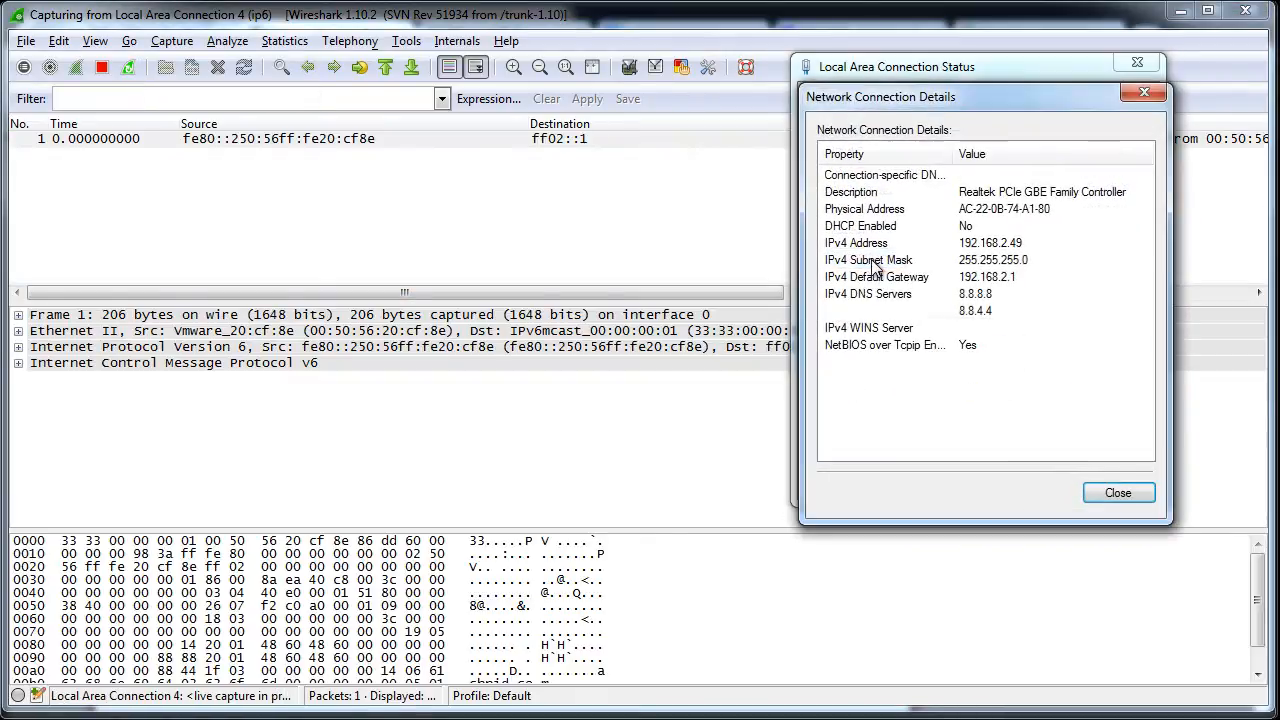
{"action": "left_click", "coordinate": [1100, 492]}
{"action": "left_click", "coordinate": [860, 433]}
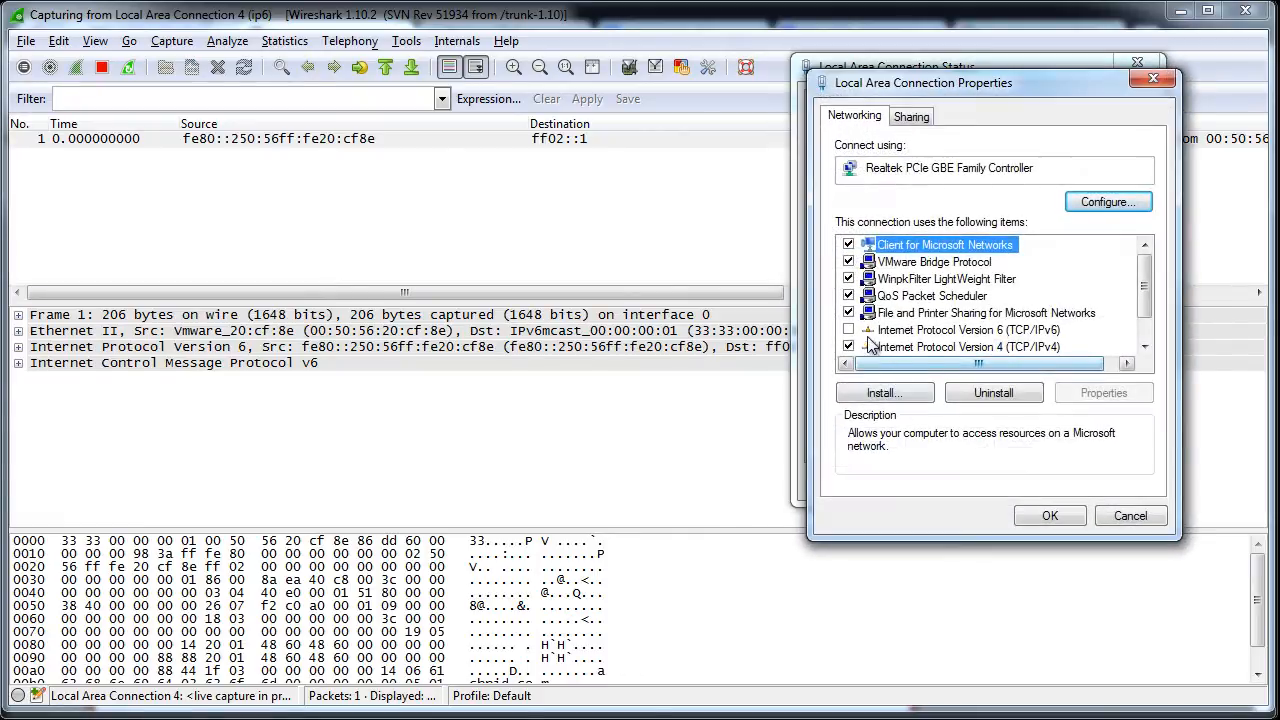
{"action": "left_click", "coordinate": [848, 330]}
{"action": "left_click", "coordinate": [1050, 516]}
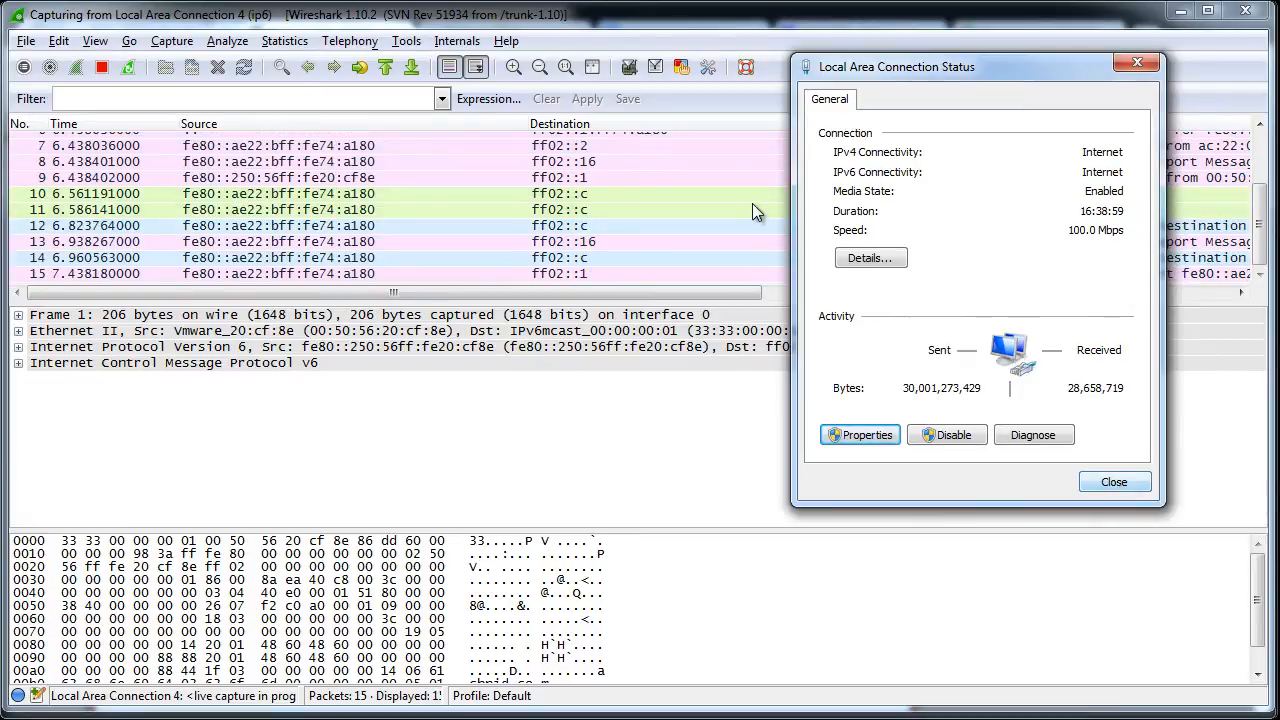
- In the Wireshark capture, examine the DHCPv6 Release packet and the Router Solicitation's ICMPv6 fields, including its source link-layer address option
{"action": "left_click", "coordinate": [633, 199]}
{"action": "scroll", "coordinate": [975, 260], "scroll_direction": "up", "scroll_amount": 3}
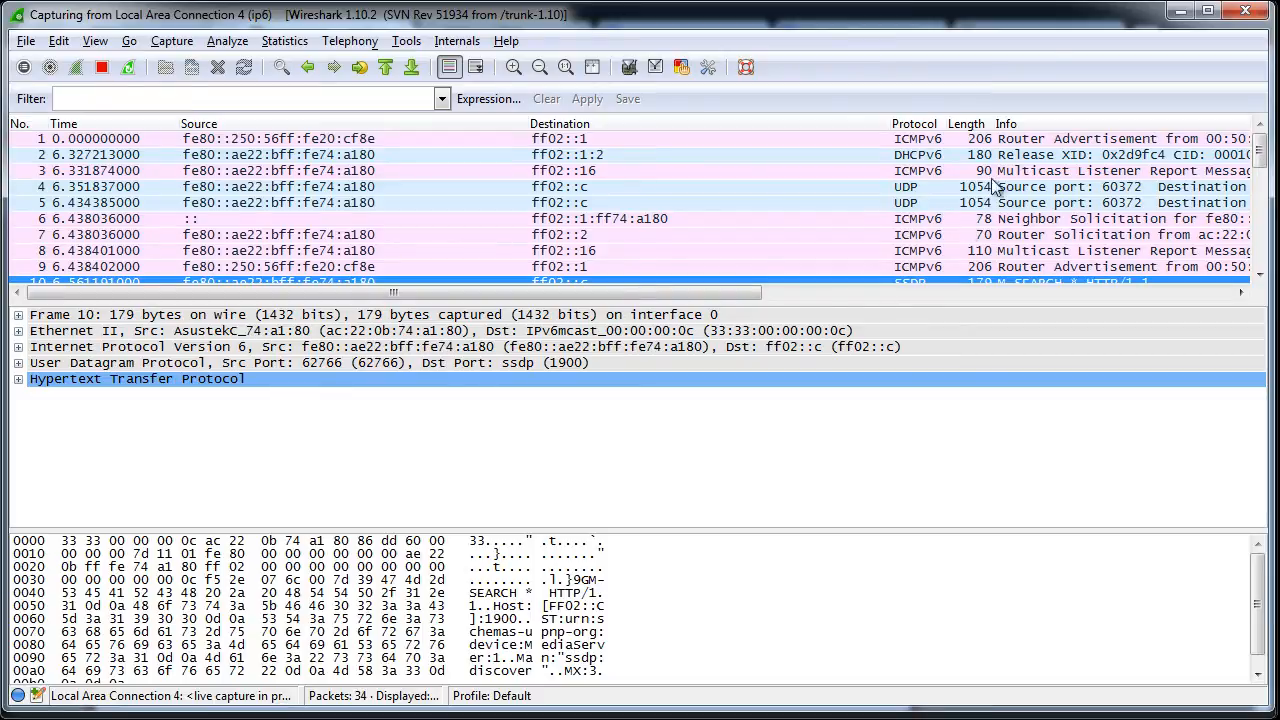
{"action": "left_click", "coordinate": [905, 156]}
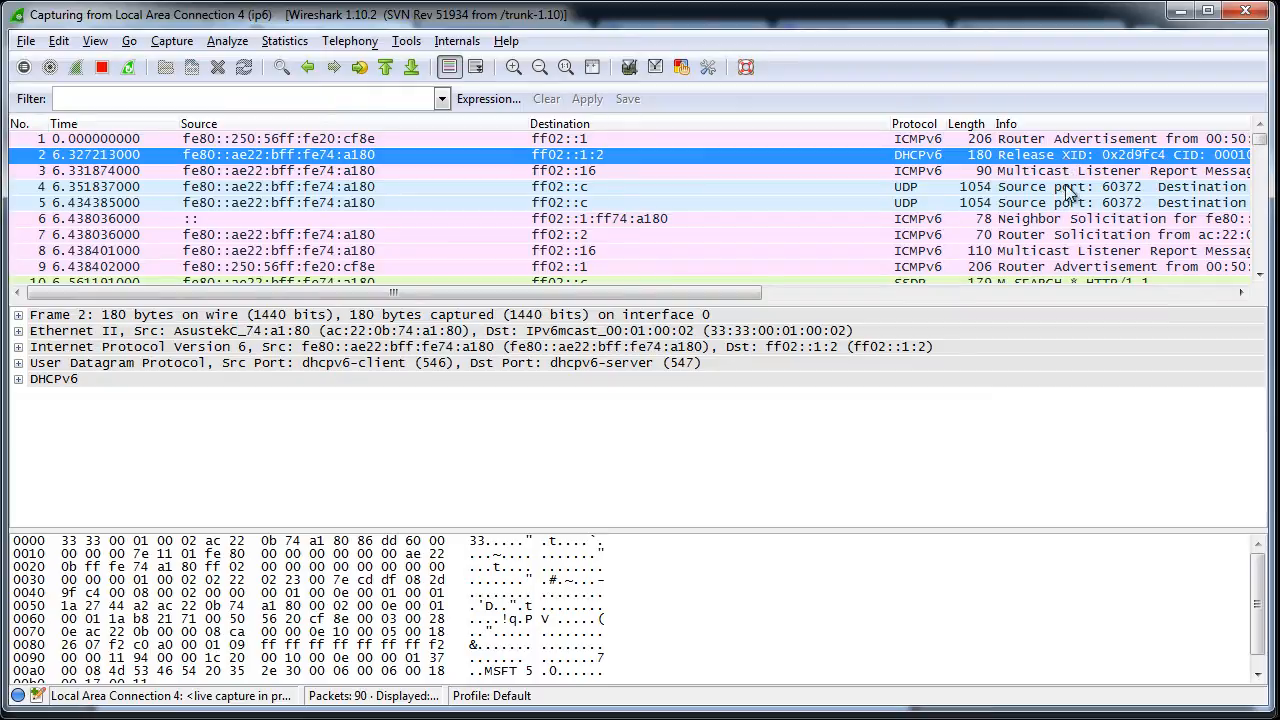
{"action": "left_click", "coordinate": [1058, 220]}
{"action": "left_click", "coordinate": [1060, 236]}
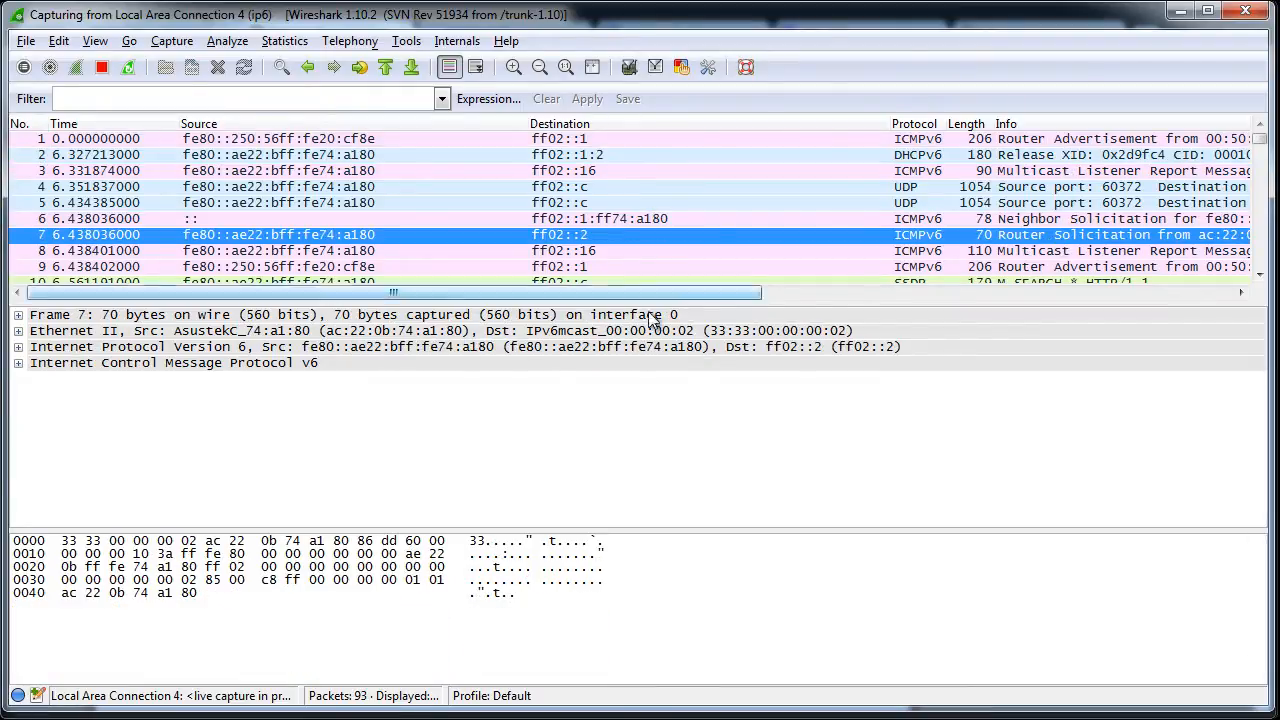
{"action": "left_click", "coordinate": [18, 362]}
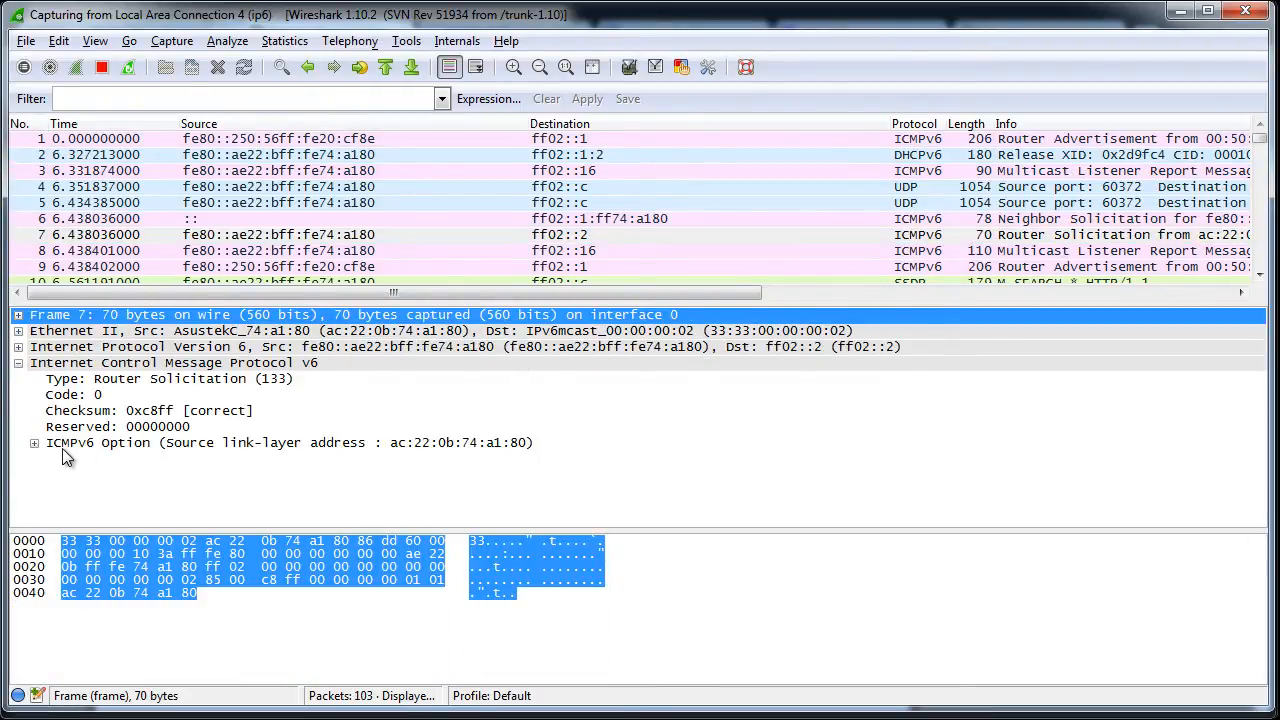
{"action": "left_click", "coordinate": [34, 444]}
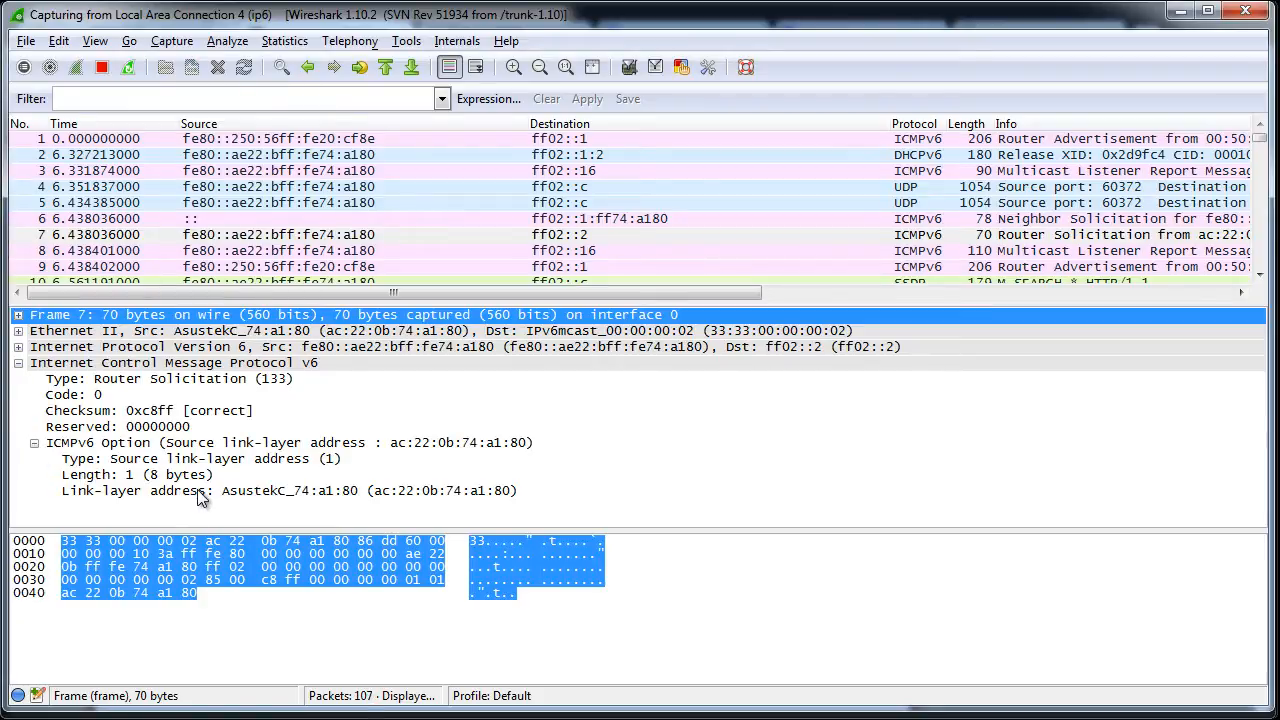
- Select the Router Advertisement following the solicitation, and expand its ICMPv6 flags to examine the Managed address configuration flag
{"action": "left_click", "coordinate": [1041, 264]}
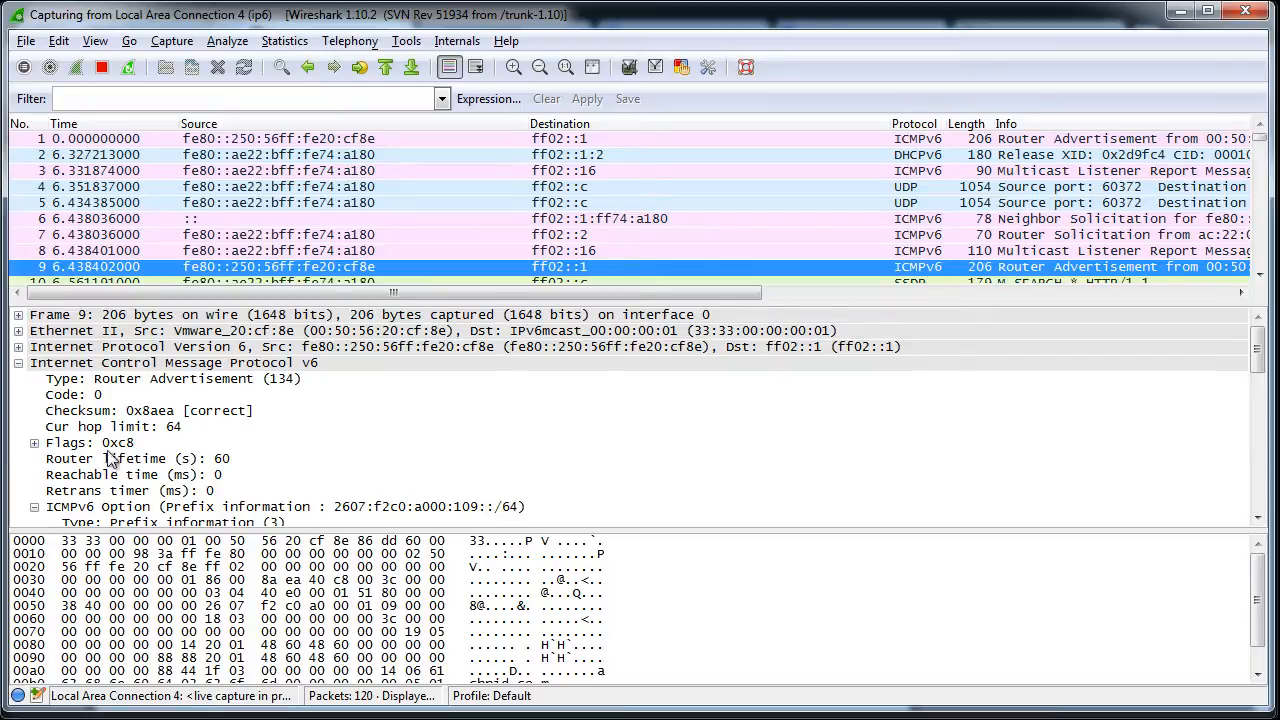
{"action": "left_click", "coordinate": [34, 443]}
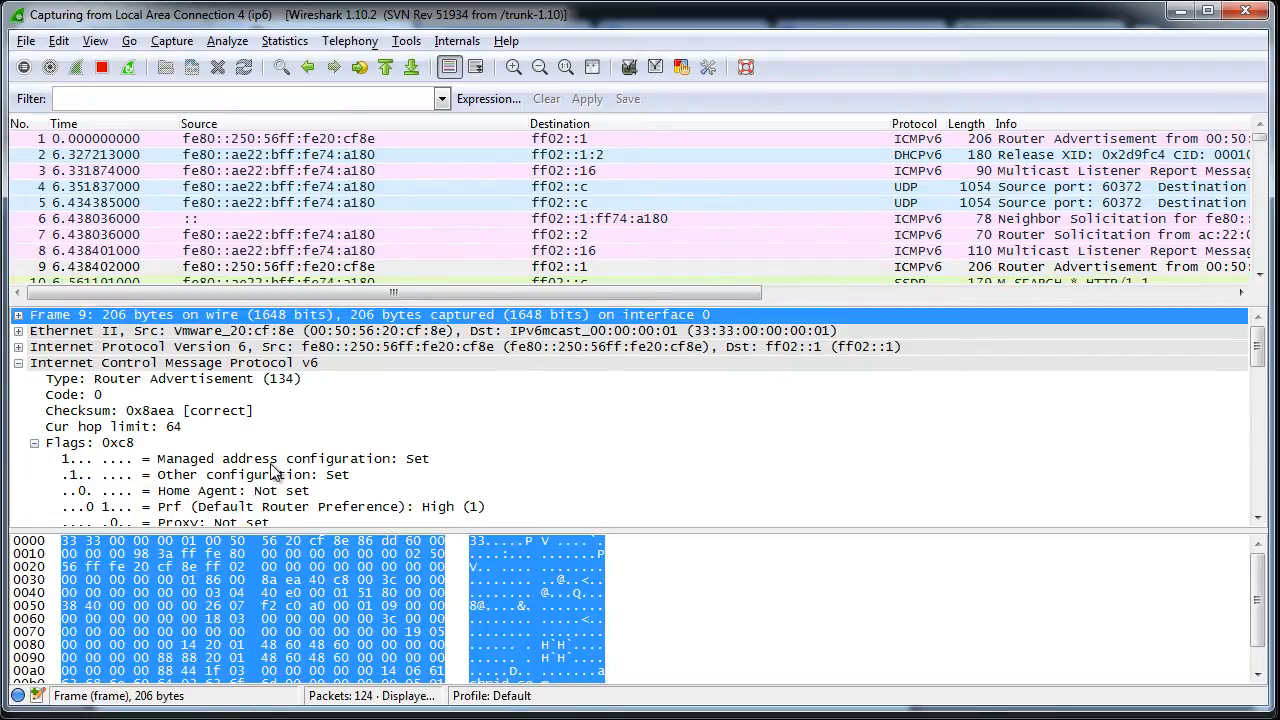
{"action": "left_click", "coordinate": [343, 462]}
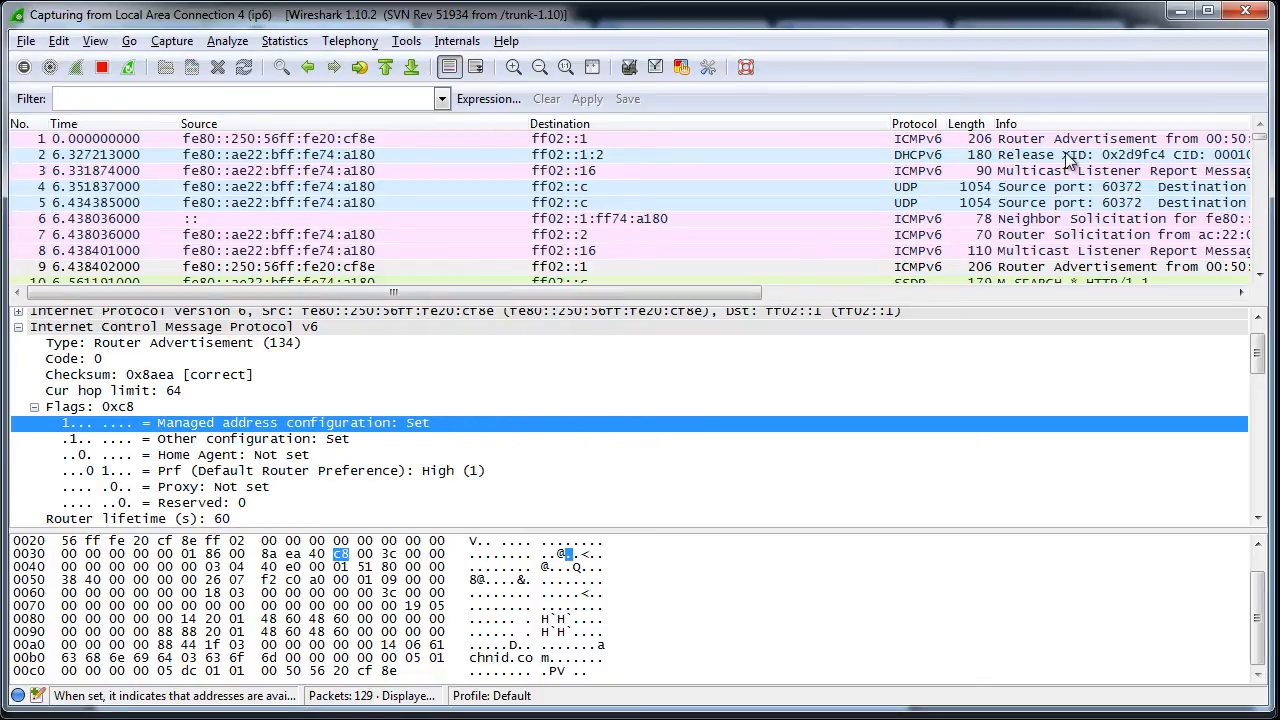
{"action": "left_click", "coordinate": [1030, 268]}
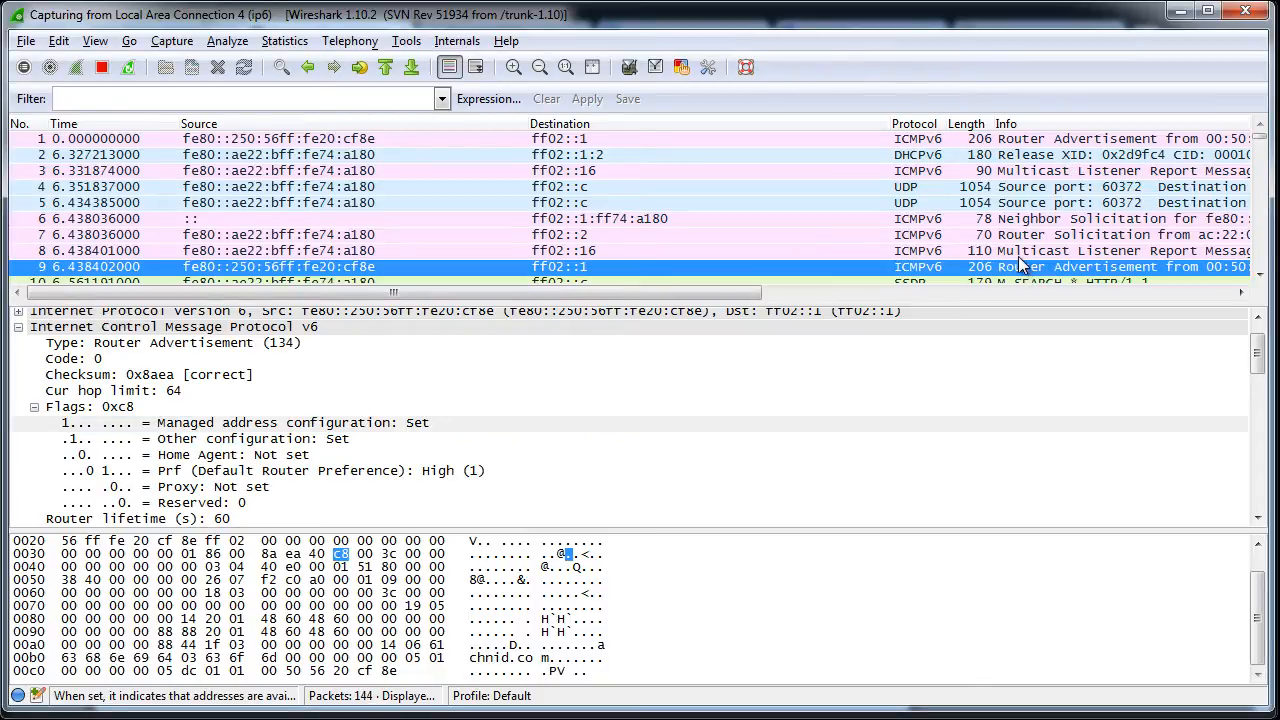
{"action": "scroll", "coordinate": [1020, 262], "scroll_direction": "down", "scroll_amount": 2}
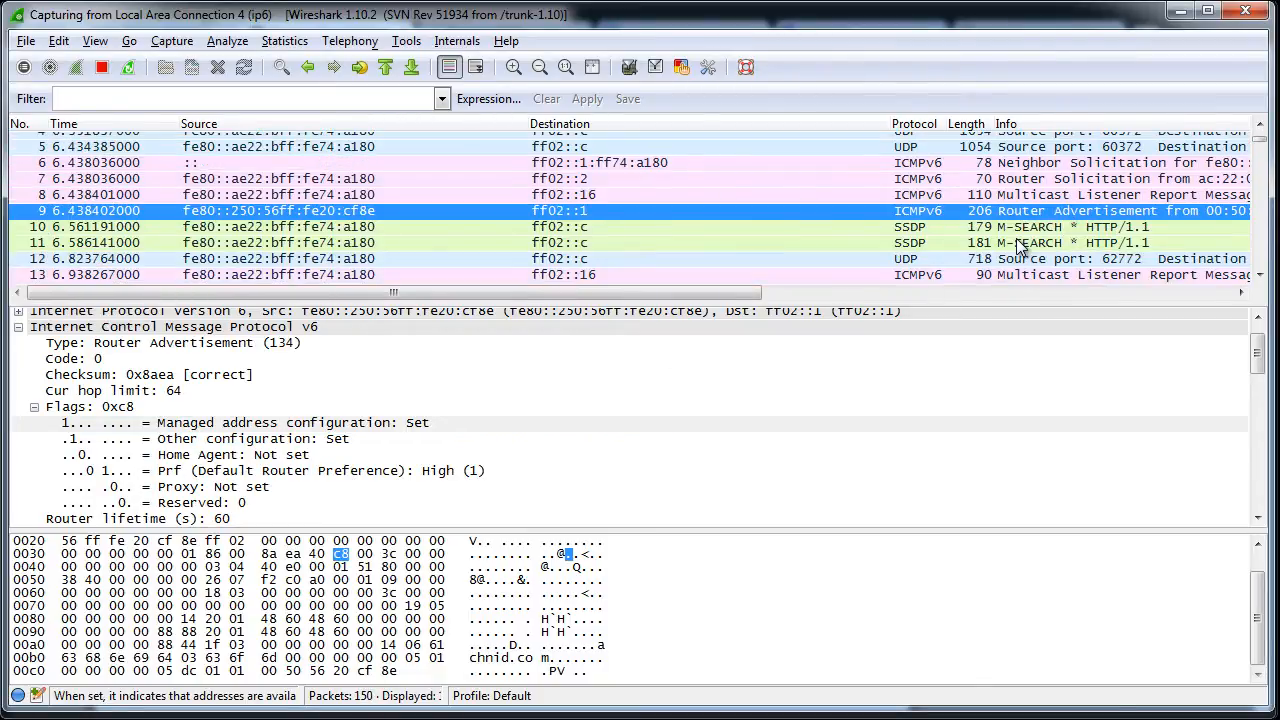
- Compare the advertisement's Managed address, Other configuration, Home Agent and Default Router Preference flags
{"action": "left_click", "coordinate": [233, 426]}
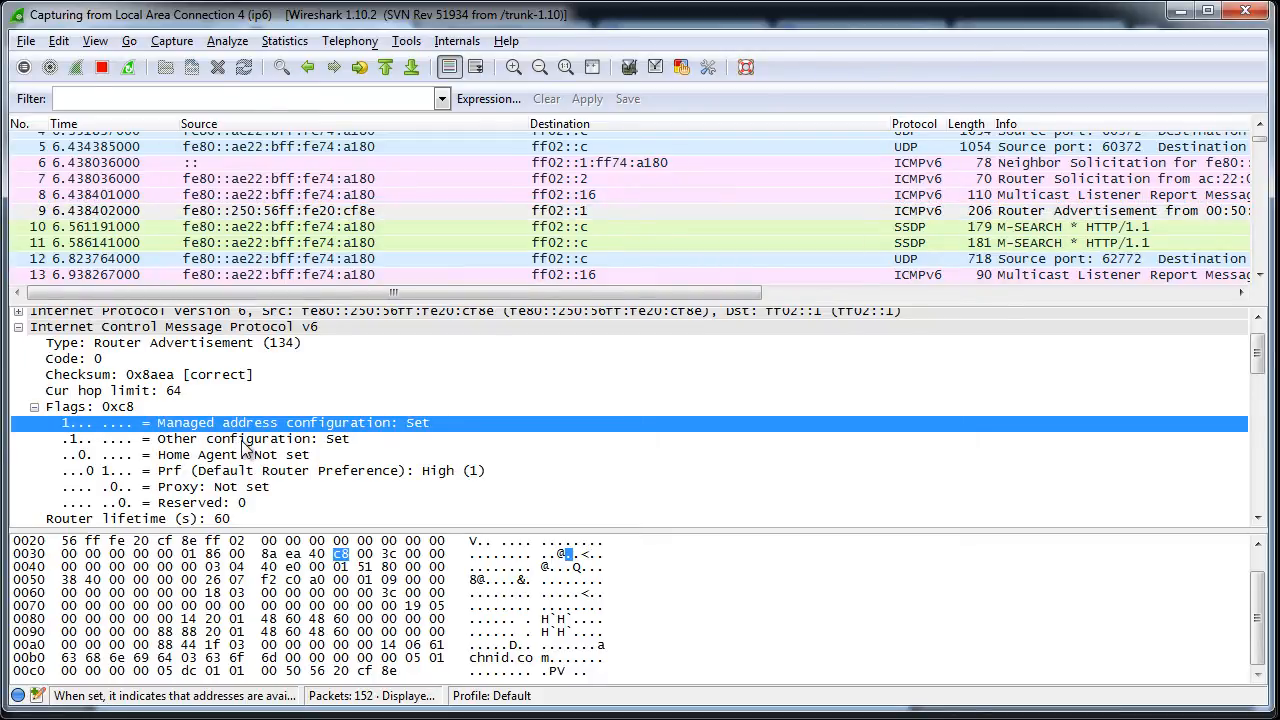
{"action": "left_click", "coordinate": [241, 442]}
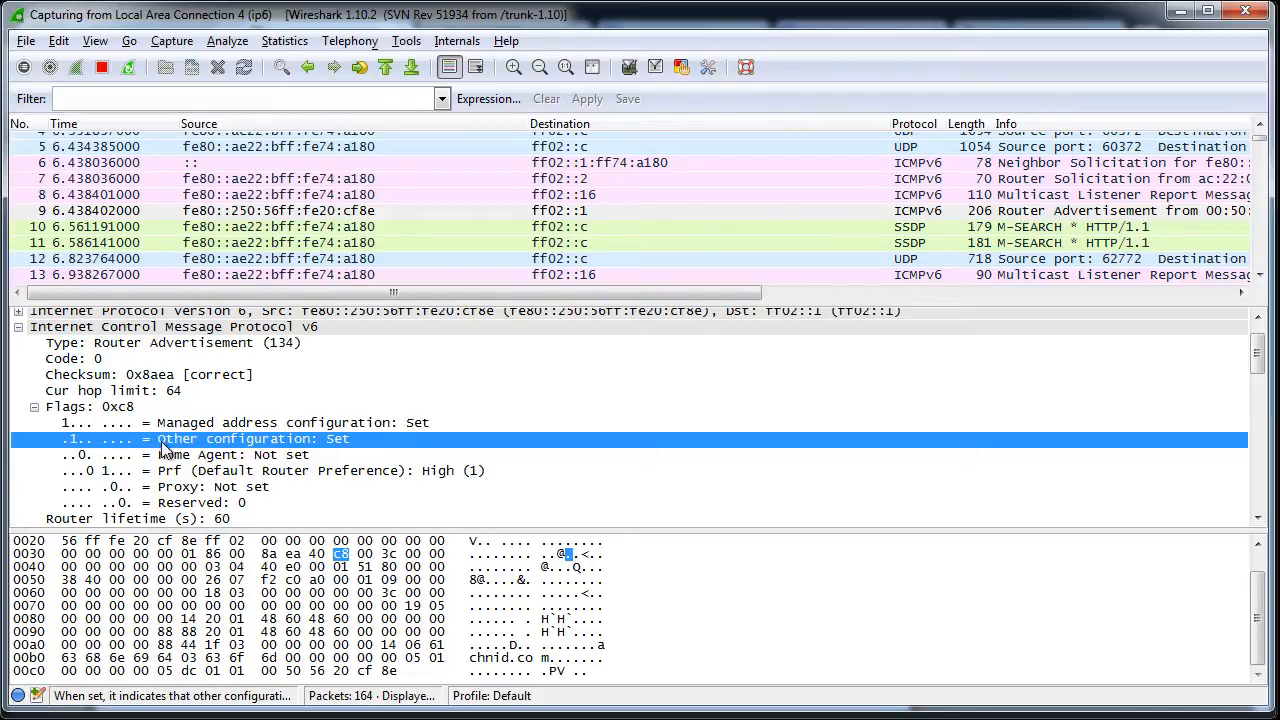
{"action": "left_click", "coordinate": [226, 424]}
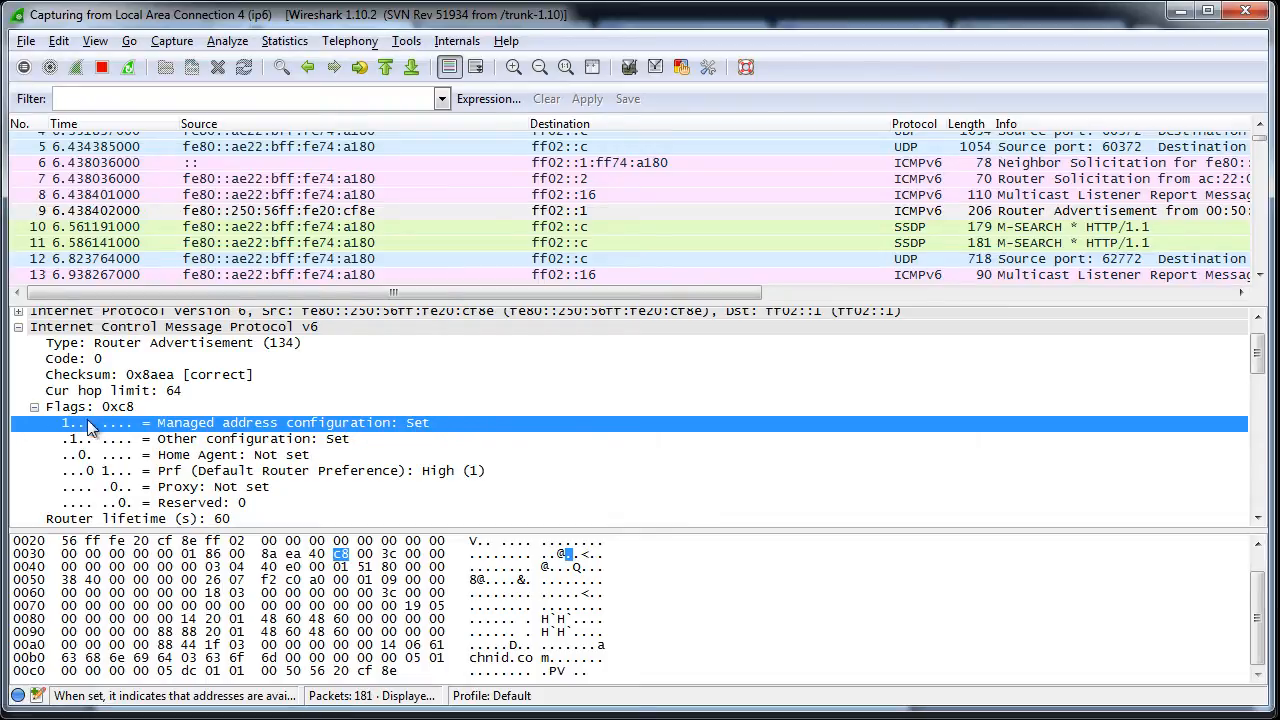
{"action": "left_click", "coordinate": [265, 455]}
{"action": "scroll", "coordinate": [280, 410], "scroll_direction": "down", "scroll_amount": 3}
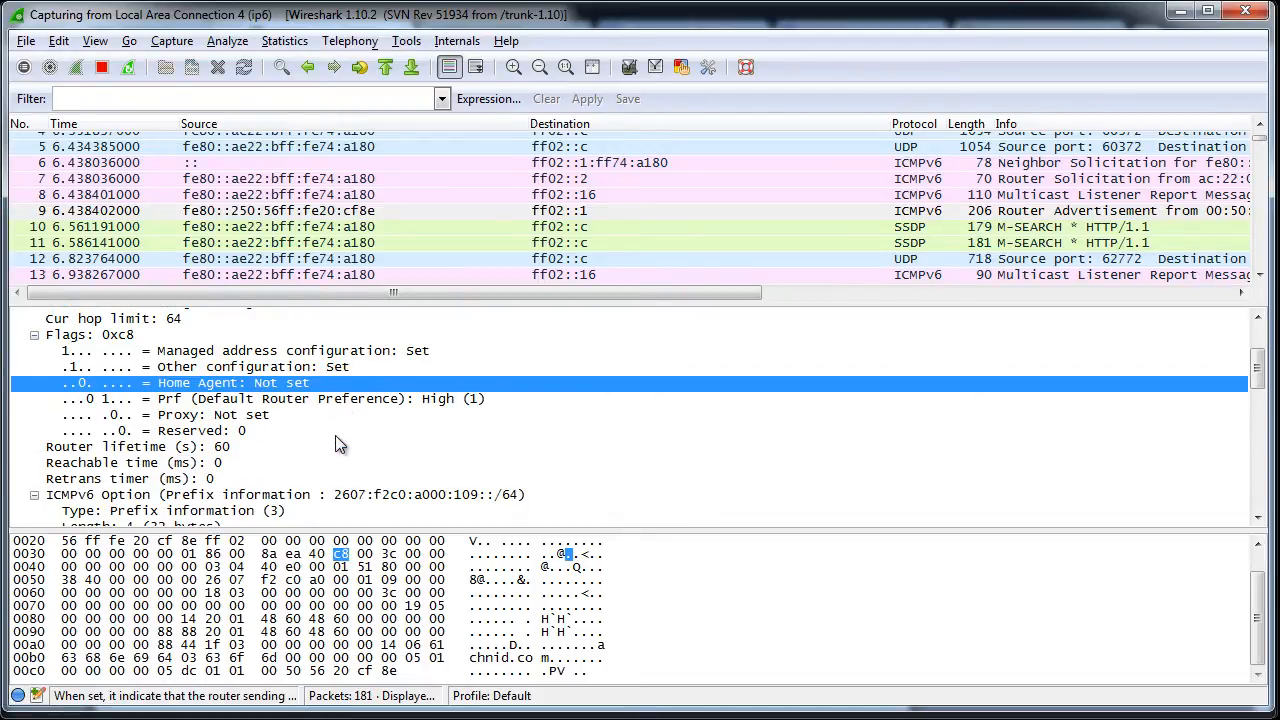
{"action": "left_click", "coordinate": [309, 328]}
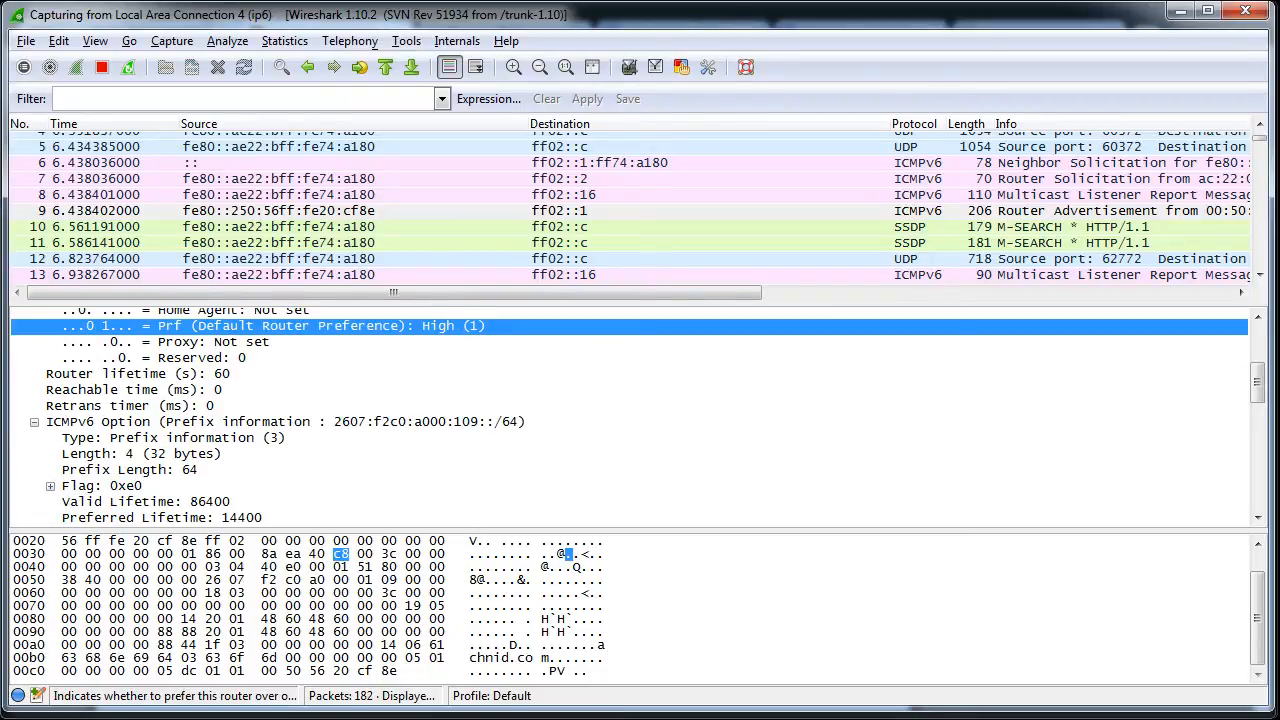
- Switch to pfSense in the browser, and review the LAN Router Advertisements settings of the DHCPv6 server
{"action": "key", "text": "alt+Tab"}
{"action": "mouse_move", "coordinate": [348, 118]}
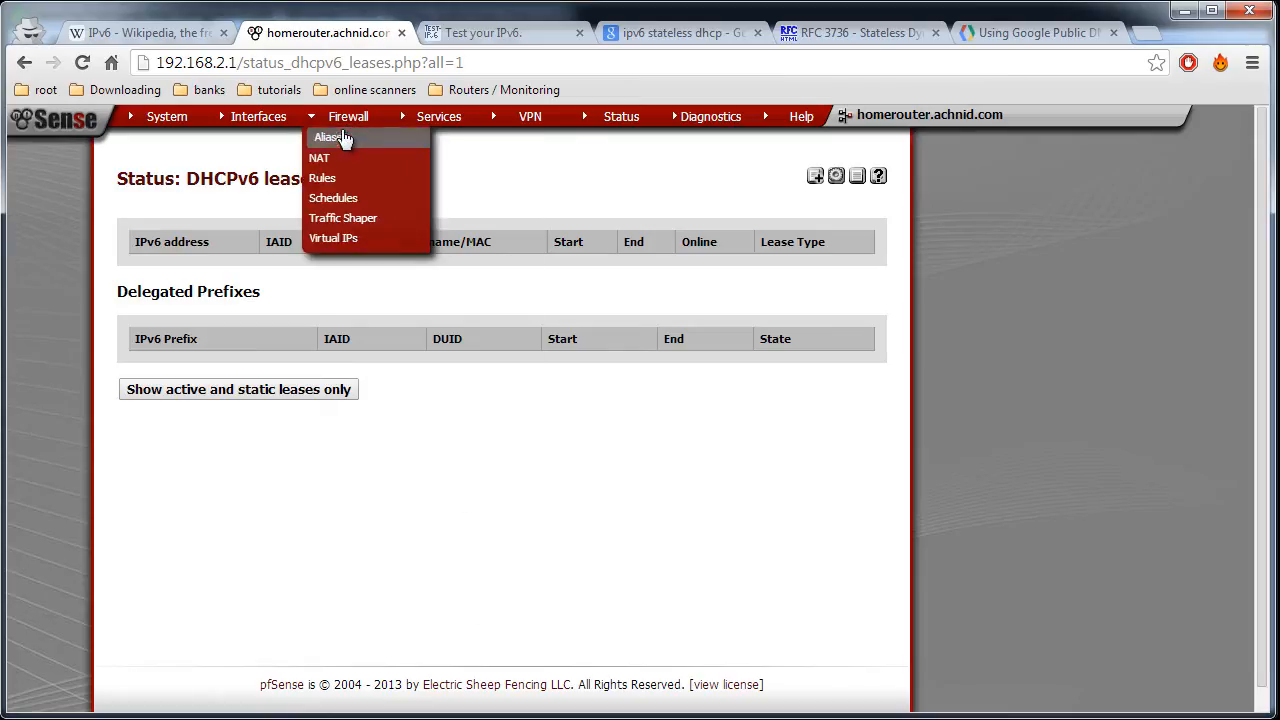
{"action": "mouse_move", "coordinate": [425, 120]}
{"action": "left_click", "coordinate": [440, 215]}
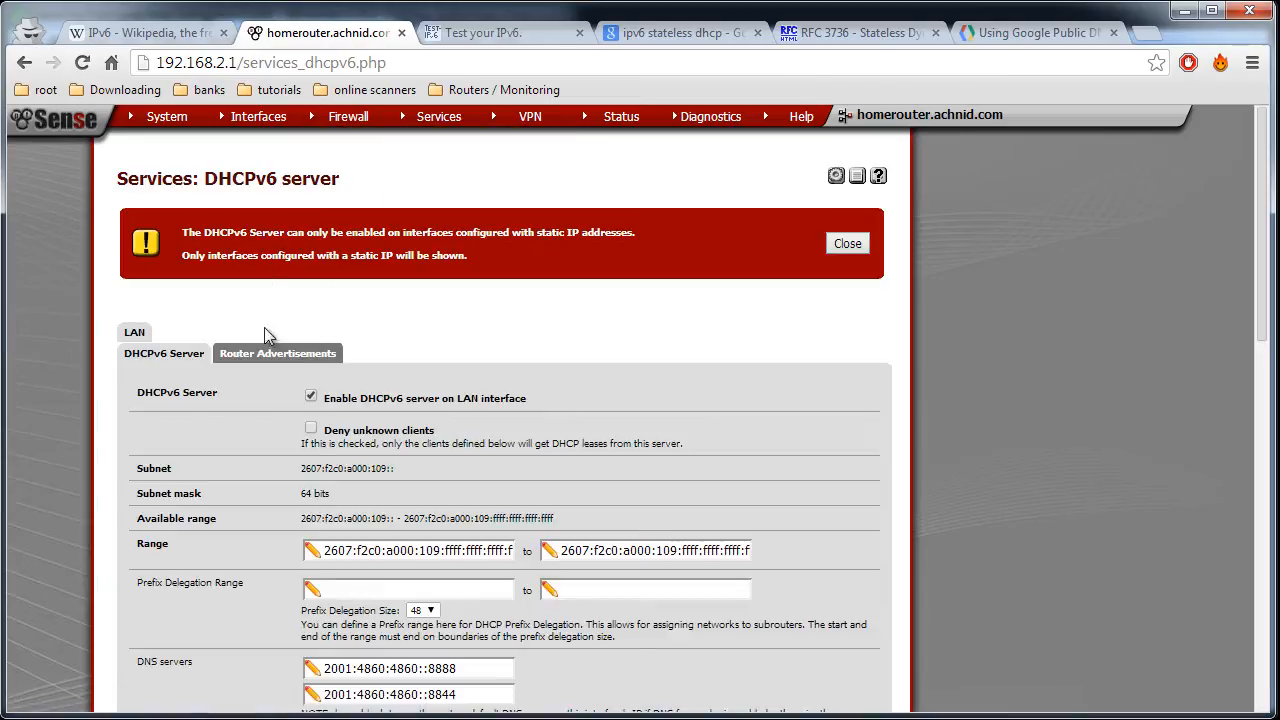
{"action": "left_click", "coordinate": [276, 353]}
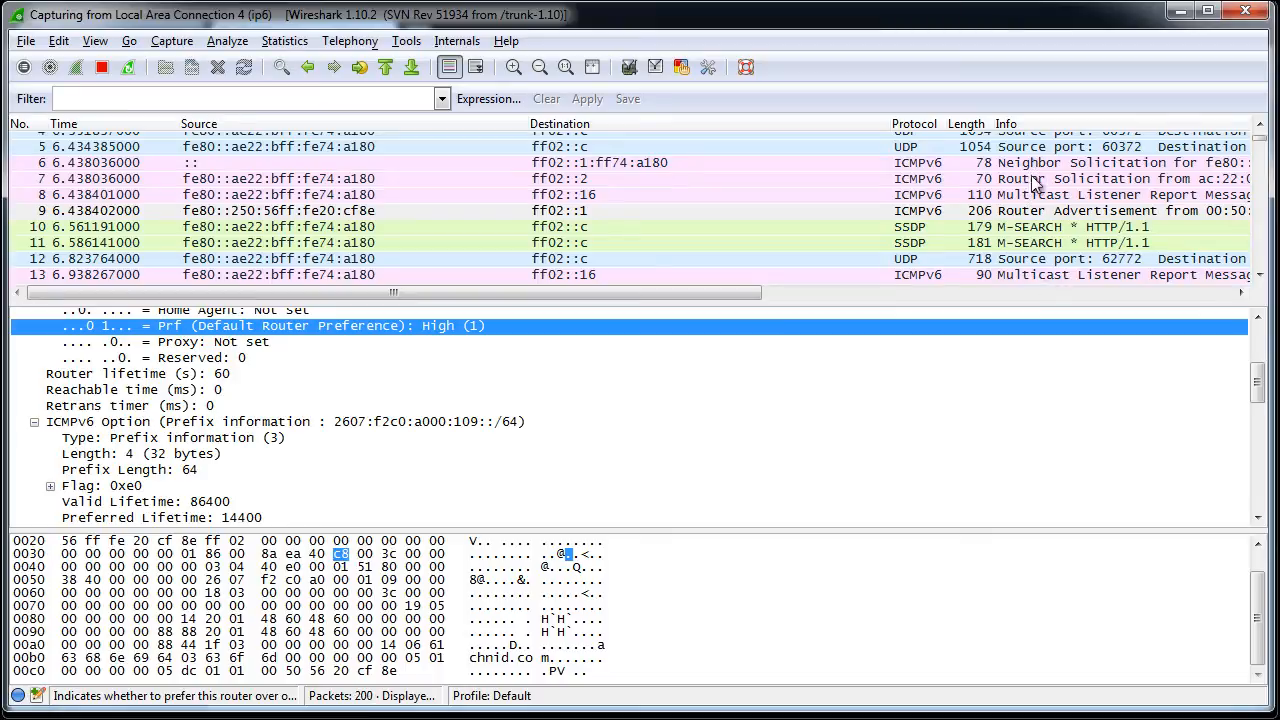
- Back in Wireshark, examine the Router Advertisement's Prefix information option, including its lifetimes and advertised prefix
{"action": "left_click", "coordinate": [84, 424]}
{"action": "scroll", "coordinate": [288, 412], "scroll_direction": "down", "scroll_amount": 3}
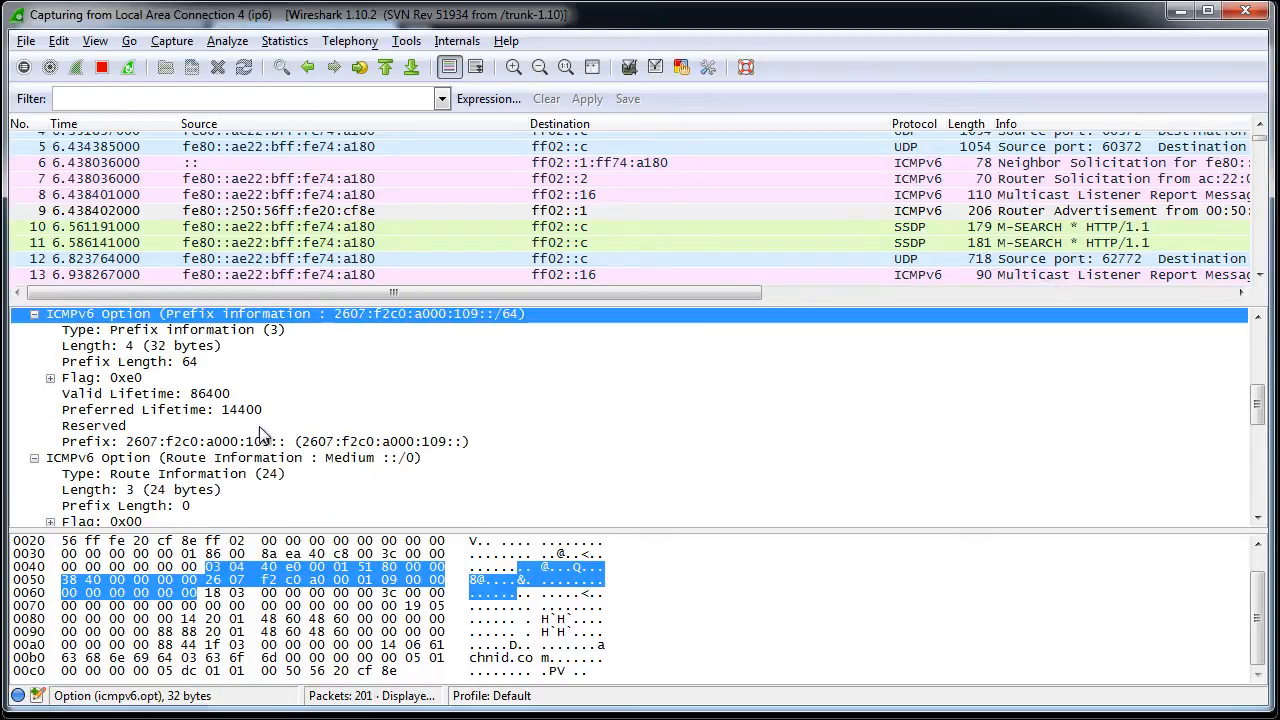
{"action": "scroll", "coordinate": [240, 430], "scroll_direction": "down", "scroll_amount": 1}
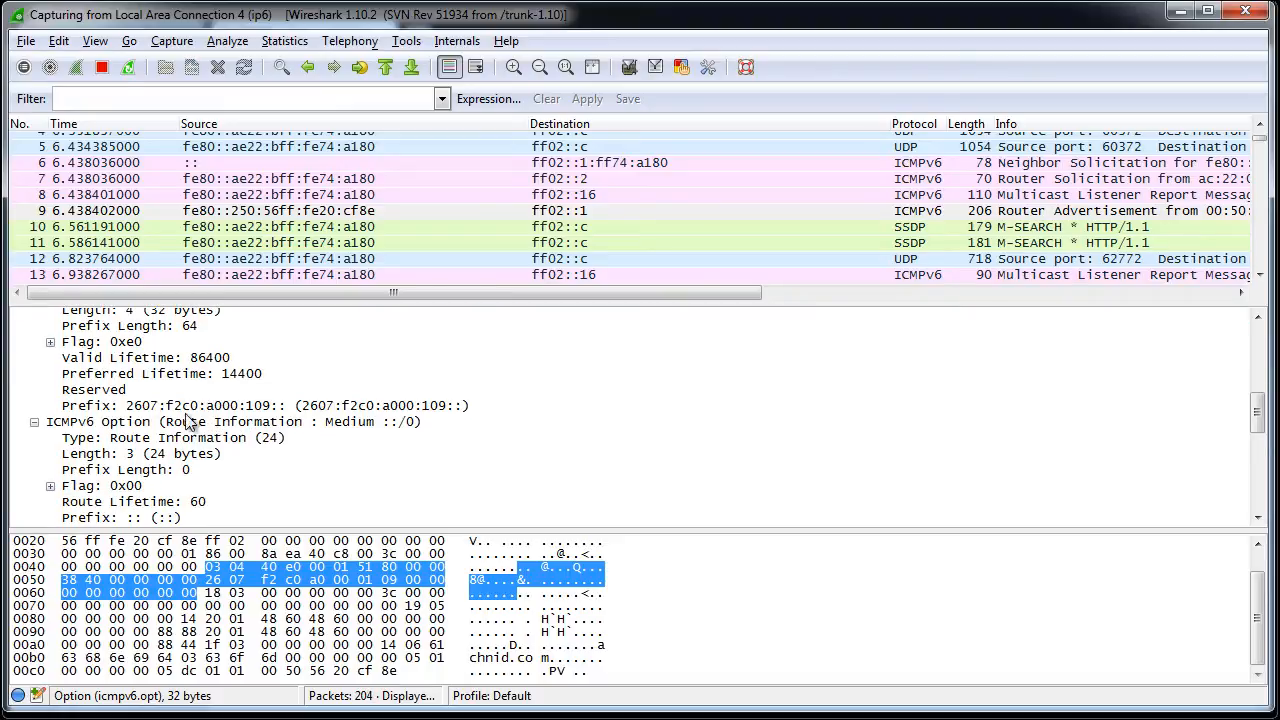
{"action": "left_click", "coordinate": [130, 405]}
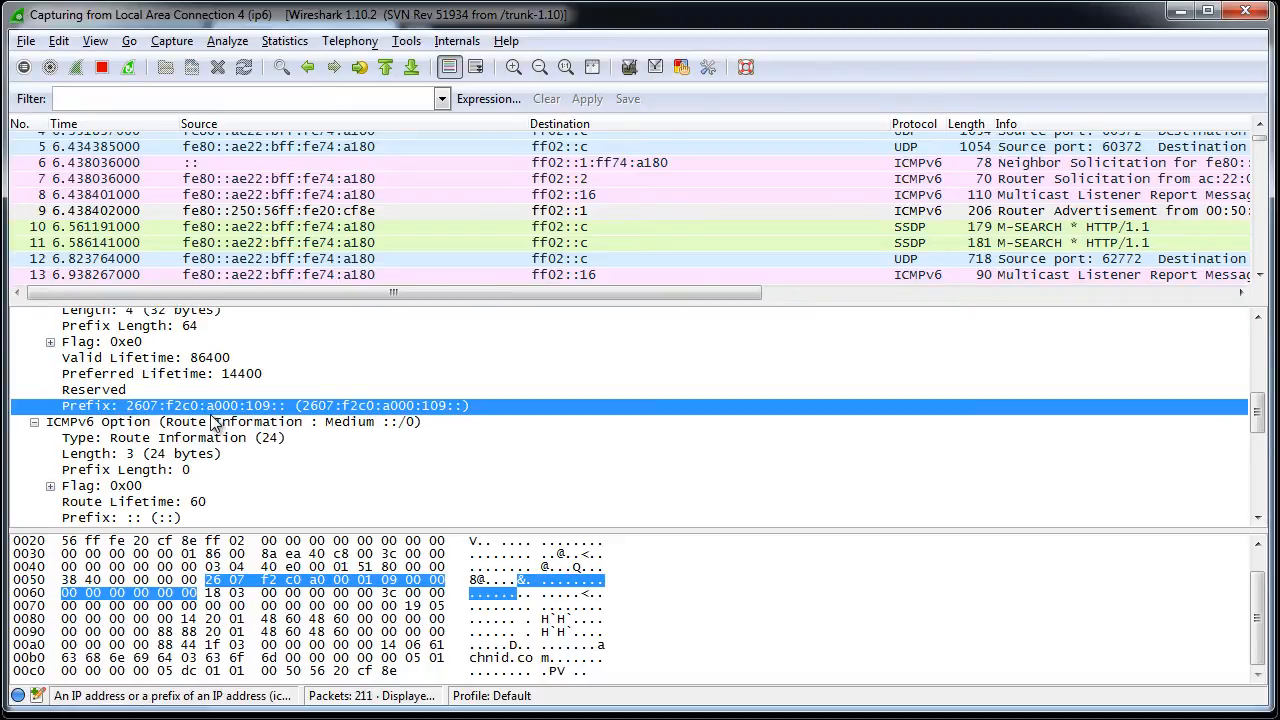
{"action": "scroll", "coordinate": [165, 420], "scroll_direction": "up", "scroll_amount": 1}
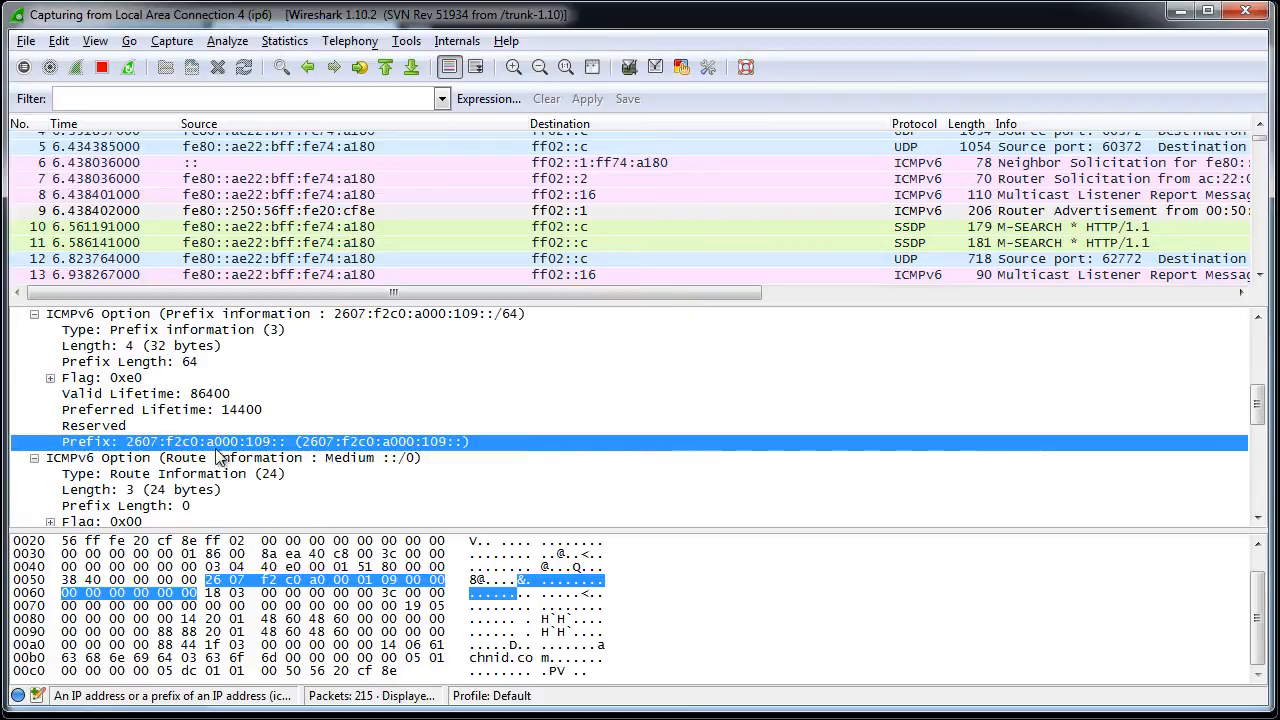
{"action": "left_click", "coordinate": [392, 318]}
{"action": "scroll", "coordinate": [318, 432], "scroll_direction": "down", "scroll_amount": 1}
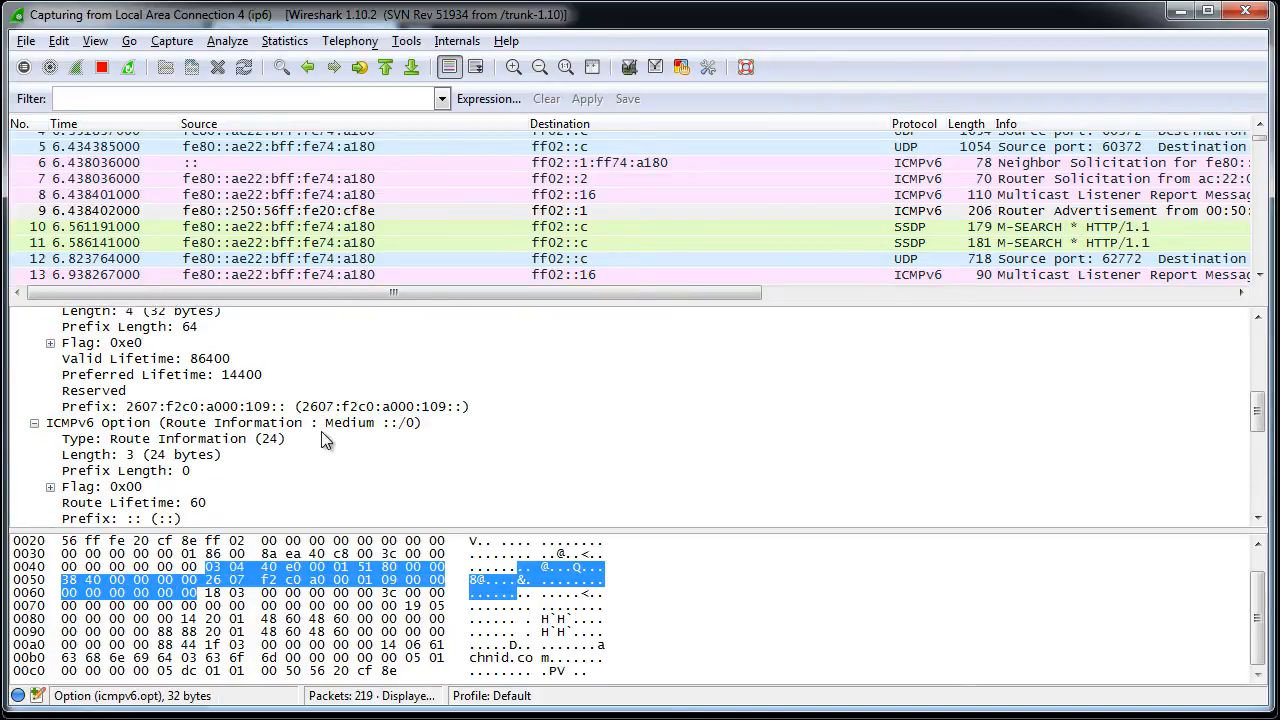
- Examine the advertisement's Recursive DNS Server, DNS Search List and MTU options
{"action": "scroll", "coordinate": [290, 417], "scroll_direction": "down", "scroll_amount": 2}
{"action": "left_click", "coordinate": [225, 462]}
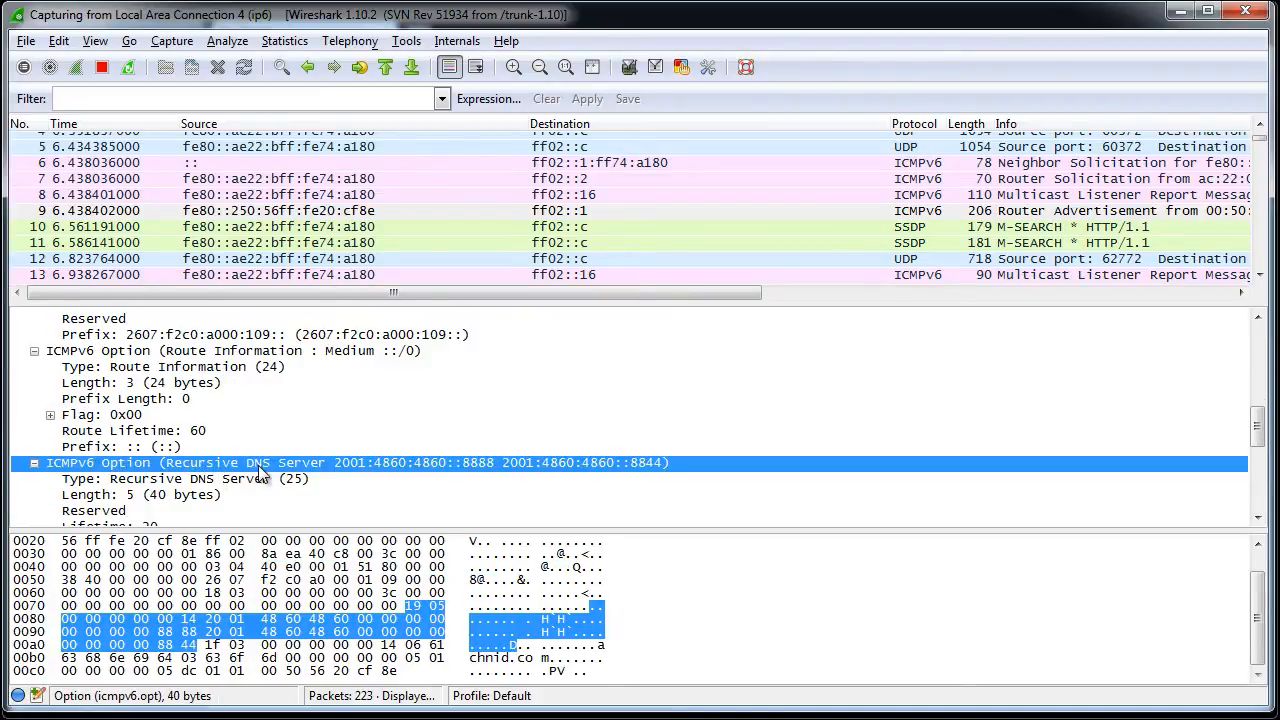
{"action": "scroll", "coordinate": [312, 468], "scroll_direction": "down", "scroll_amount": 2}
{"action": "scroll", "coordinate": [315, 425], "scroll_direction": "down", "scroll_amount": 5}
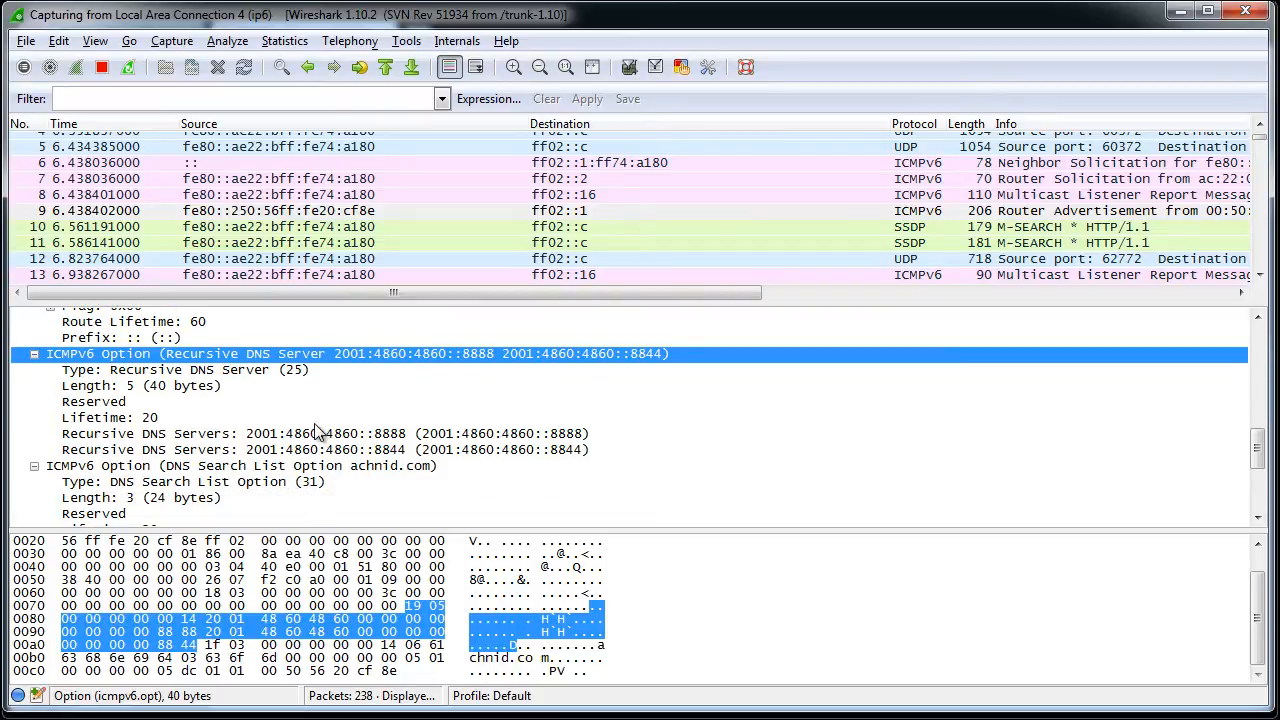
{"action": "scroll", "coordinate": [309, 437], "scroll_direction": "down", "scroll_amount": 2}
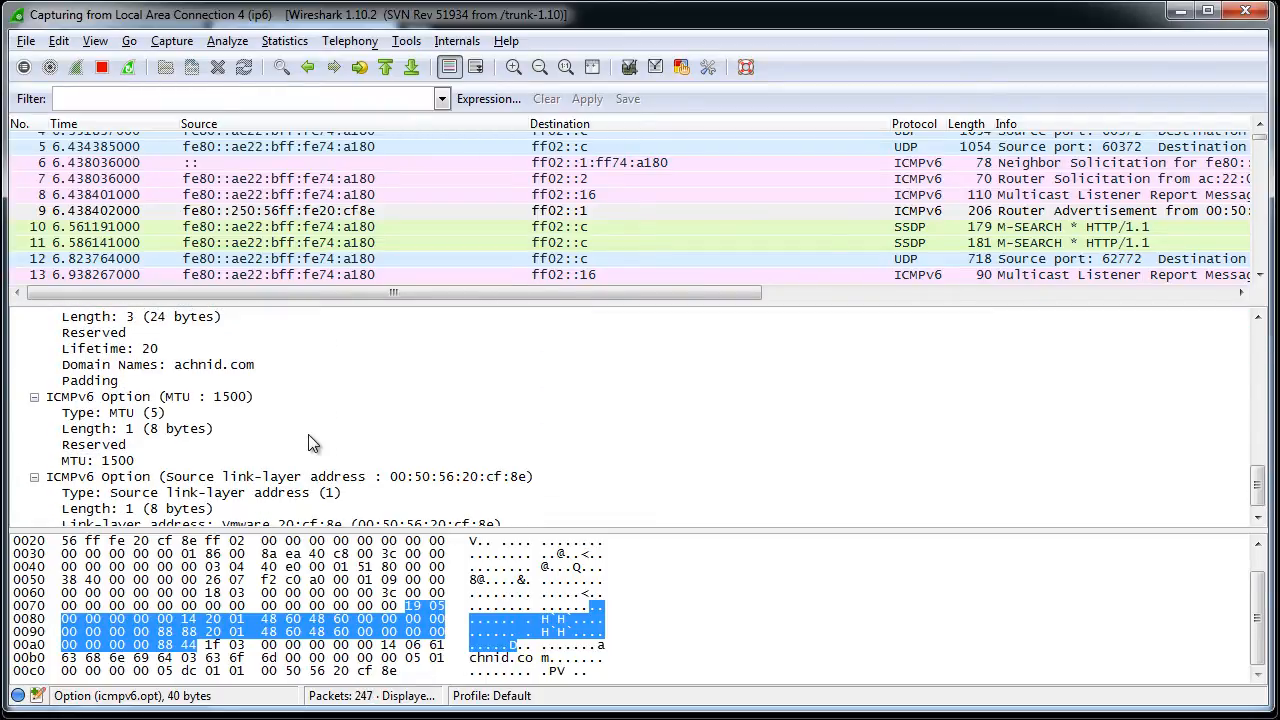
- Recheck the Managed address configuration flag, and expand the Prefix information option's flags to examine the Autonomous address-configuration flag
{"action": "scroll", "coordinate": [321, 458], "scroll_direction": "up", "scroll_amount": 3}
{"action": "scroll", "coordinate": [322, 463], "scroll_direction": "up", "scroll_amount": 6}
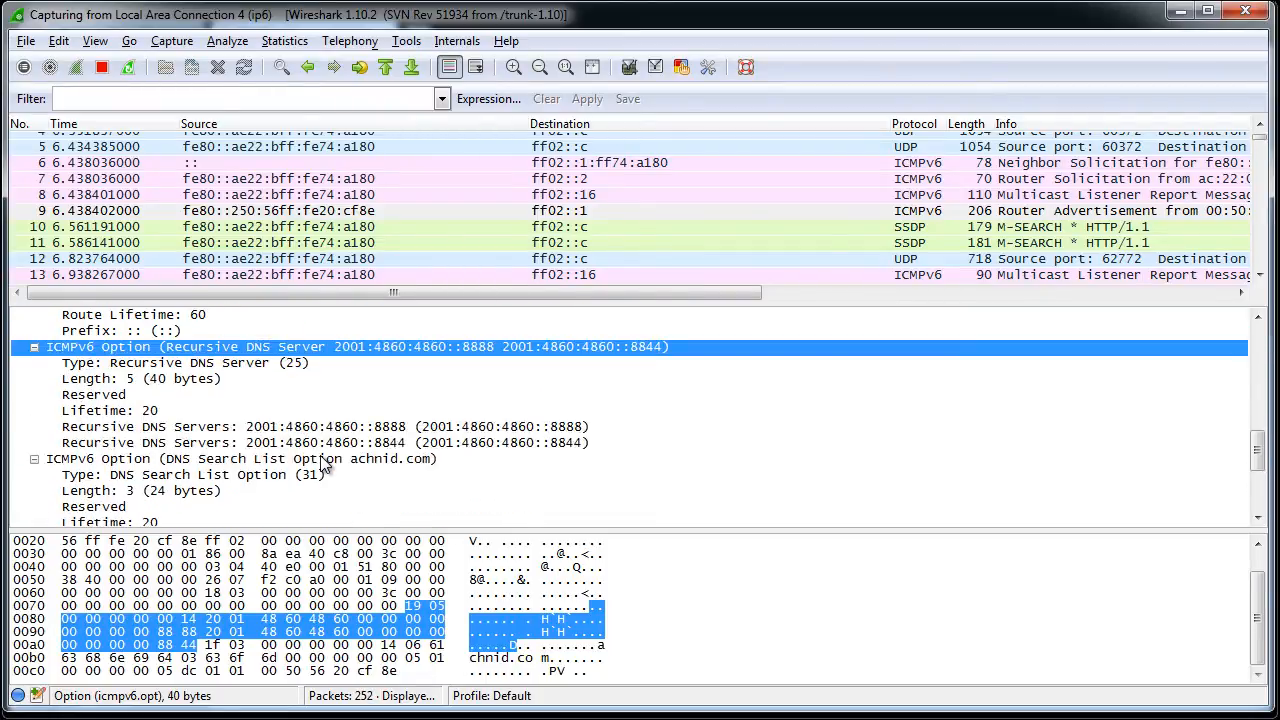
{"action": "scroll", "coordinate": [330, 440], "scroll_direction": "up", "scroll_amount": 2}
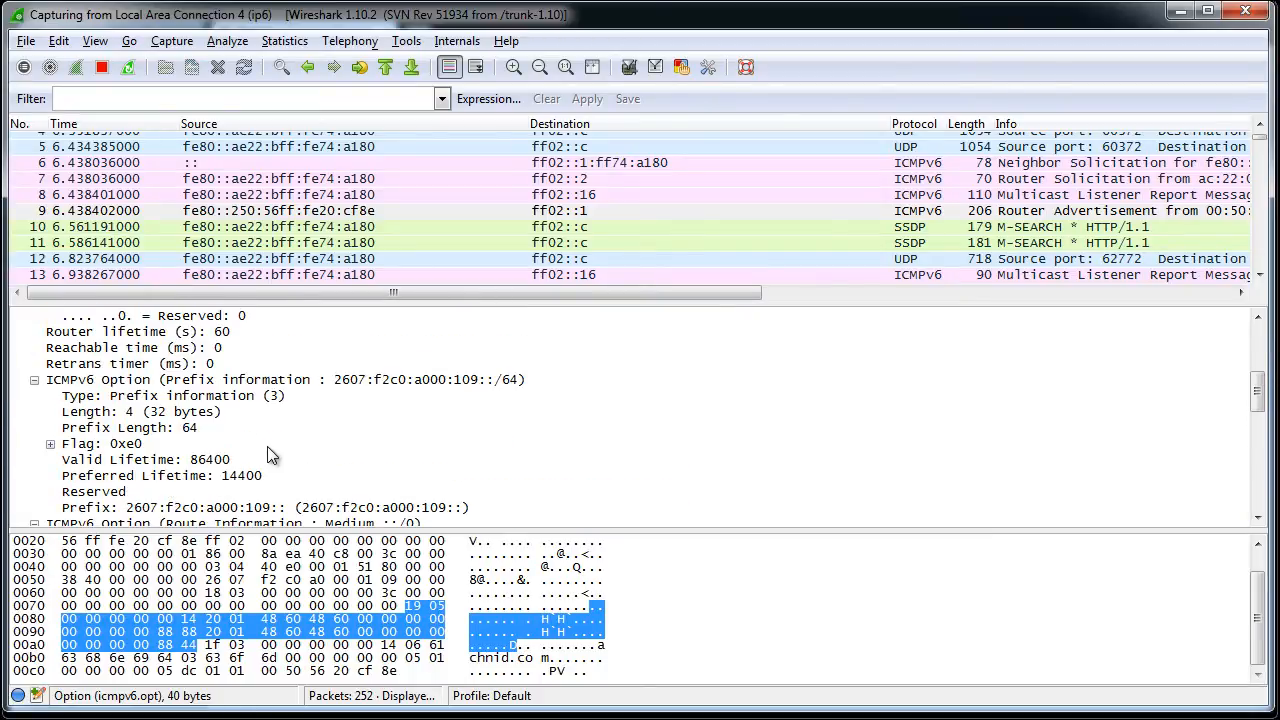
{"action": "scroll", "coordinate": [58, 459], "scroll_direction": "up", "scroll_amount": 3}
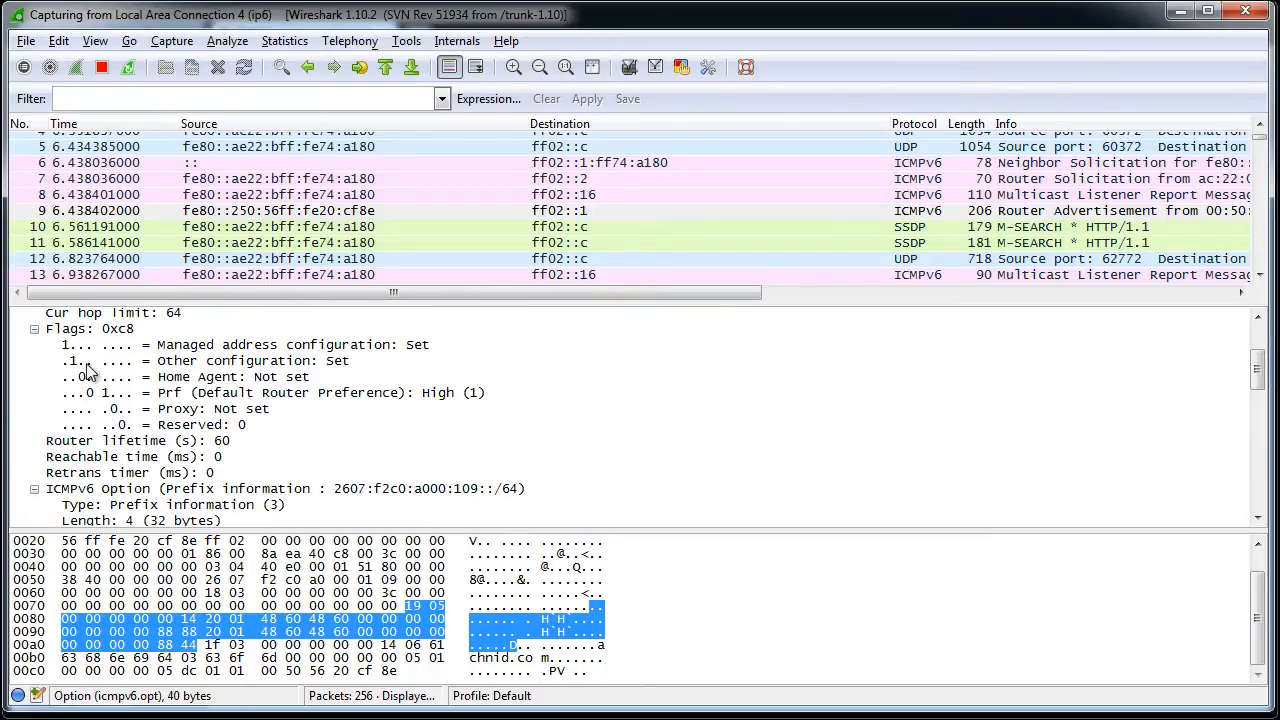
{"action": "left_click", "coordinate": [101, 347]}
{"action": "scroll", "coordinate": [115, 505], "scroll_direction": "down", "scroll_amount": 1}
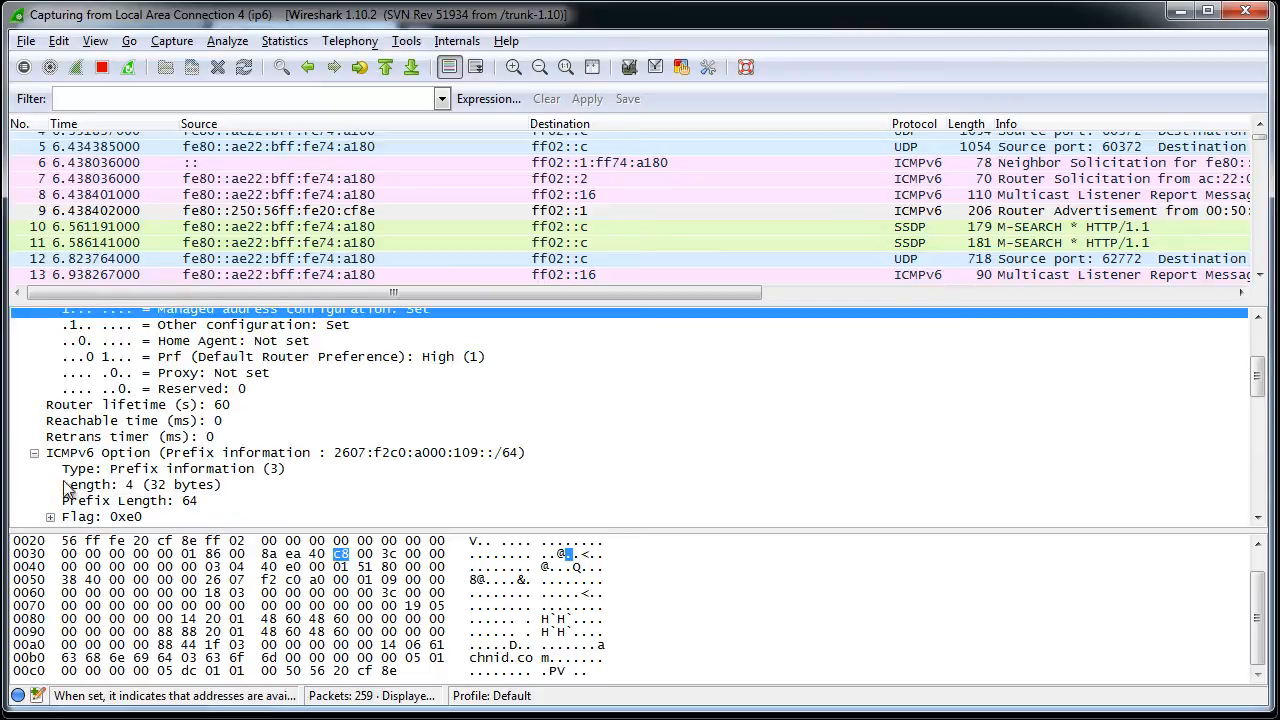
{"action": "left_click", "coordinate": [50, 517]}
{"action": "scroll", "coordinate": [265, 495], "scroll_direction": "down", "scroll_amount": 1}
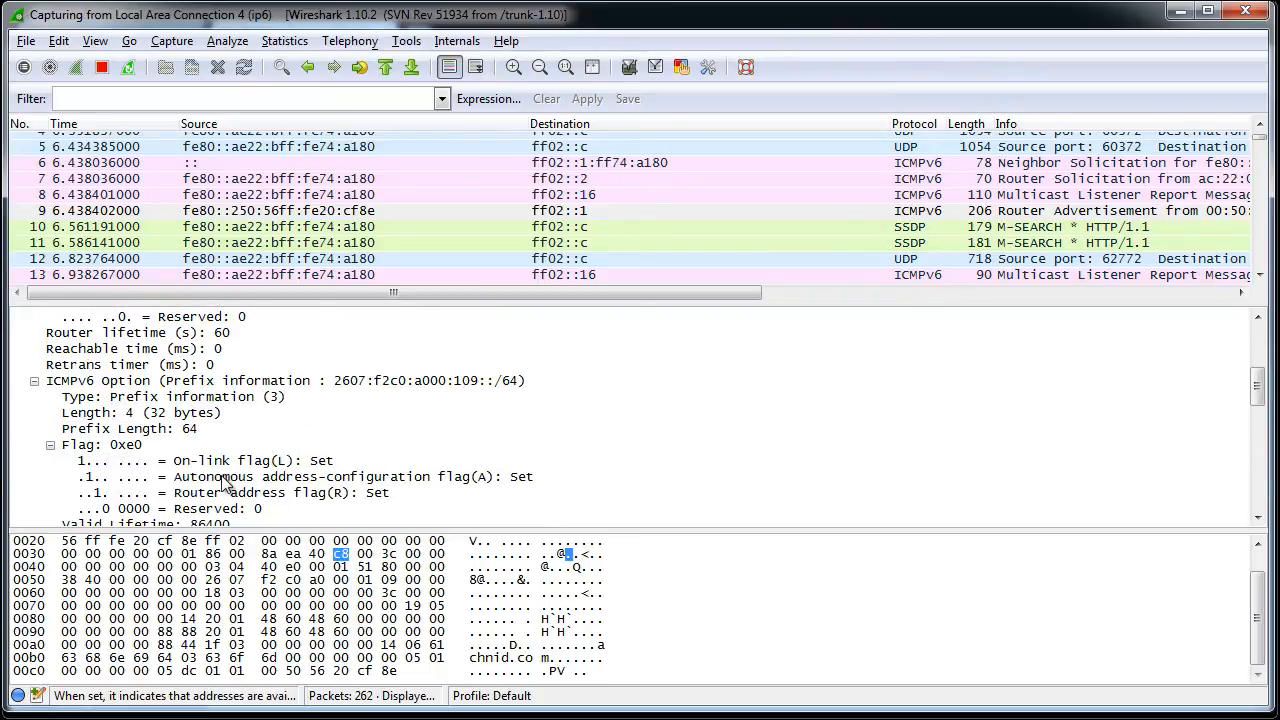
{"action": "left_click", "coordinate": [228, 480]}
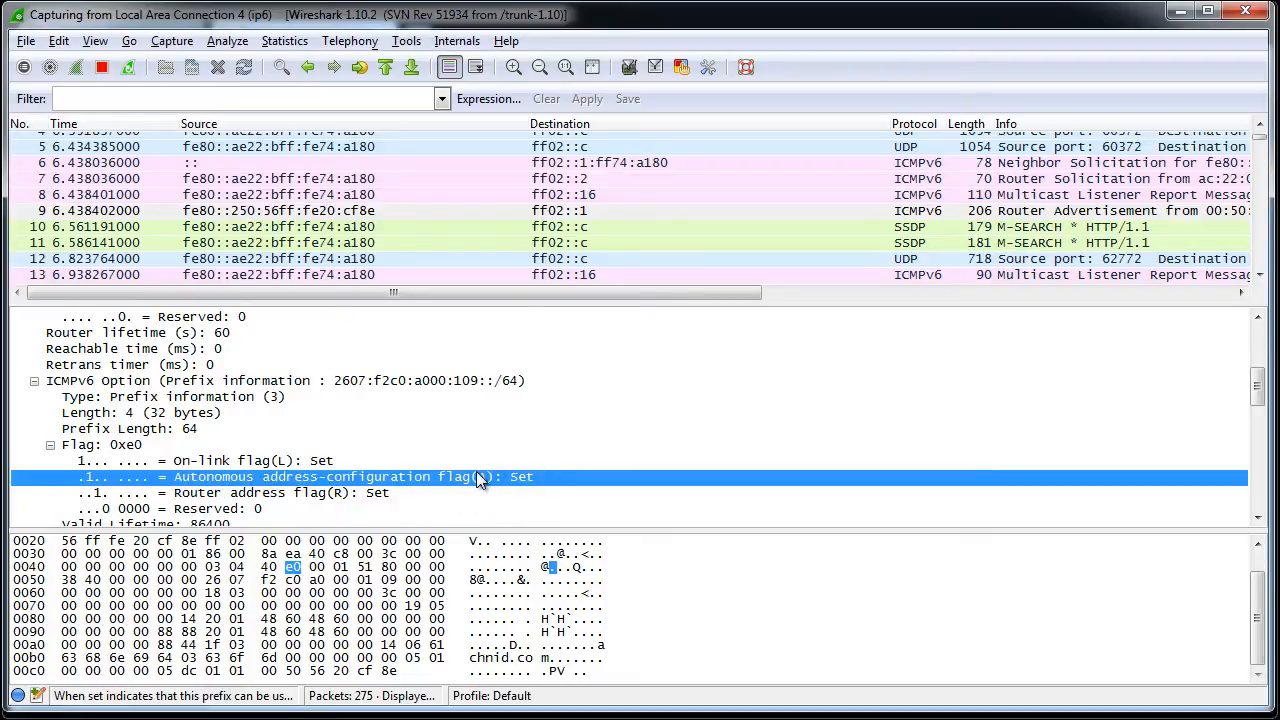
- Highlight the Managed address configuration flag, and compare the two IPv6 addresses in the Local Area Connection's details
{"action": "scroll", "coordinate": [465, 475], "scroll_direction": "up", "scroll_amount": 3}
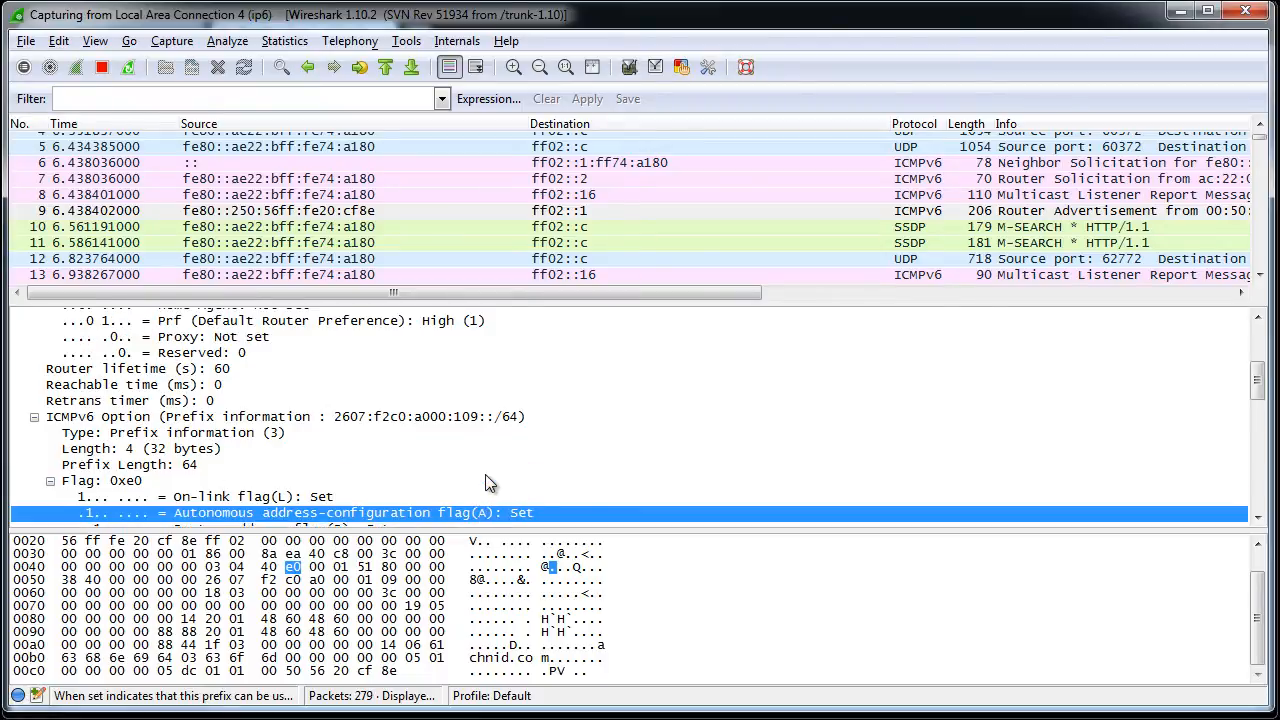
{"action": "left_click", "coordinate": [221, 383]}
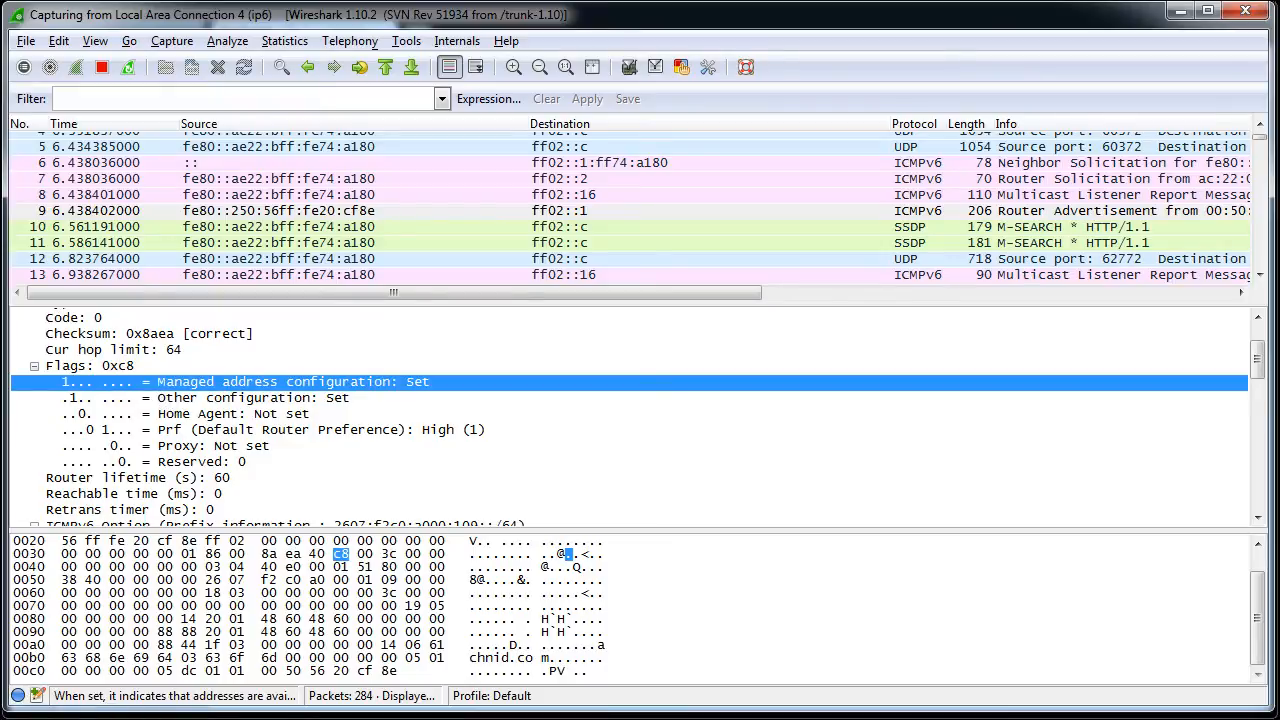
{"action": "left_click", "coordinate": [1195, 715]}
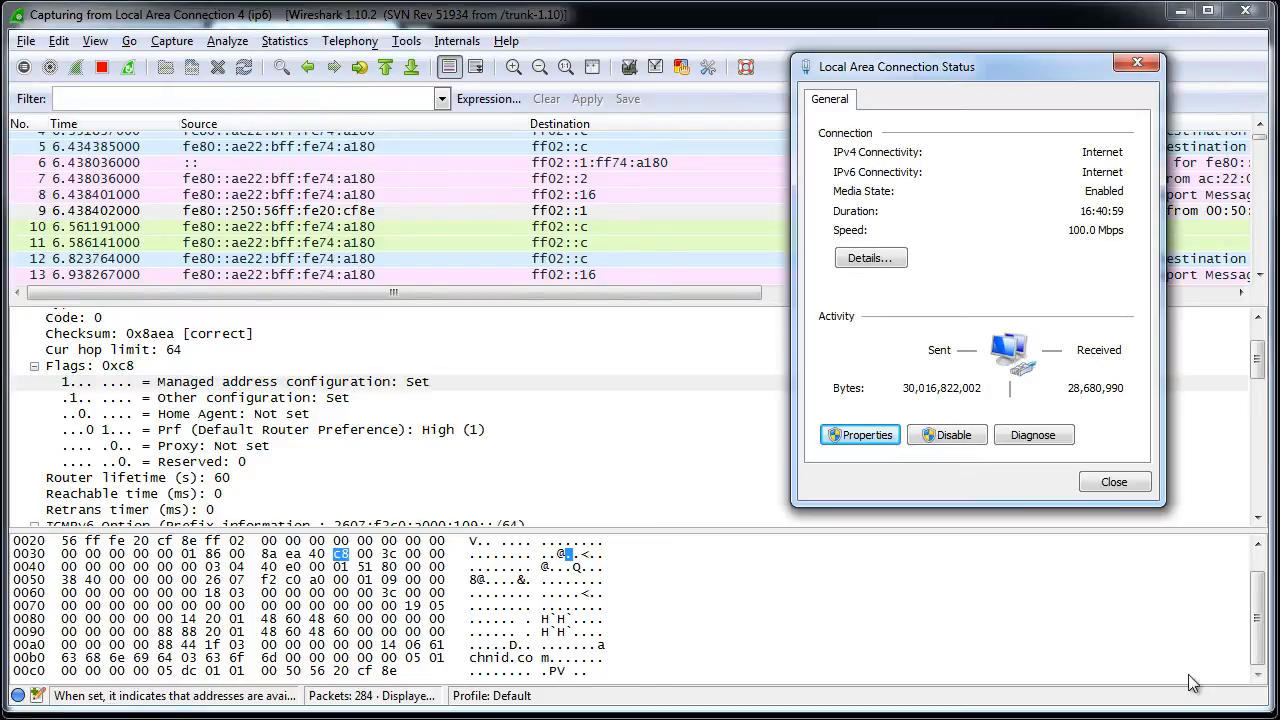
{"action": "left_click", "coordinate": [877, 264]}
{"action": "left_click", "coordinate": [1090, 385]}
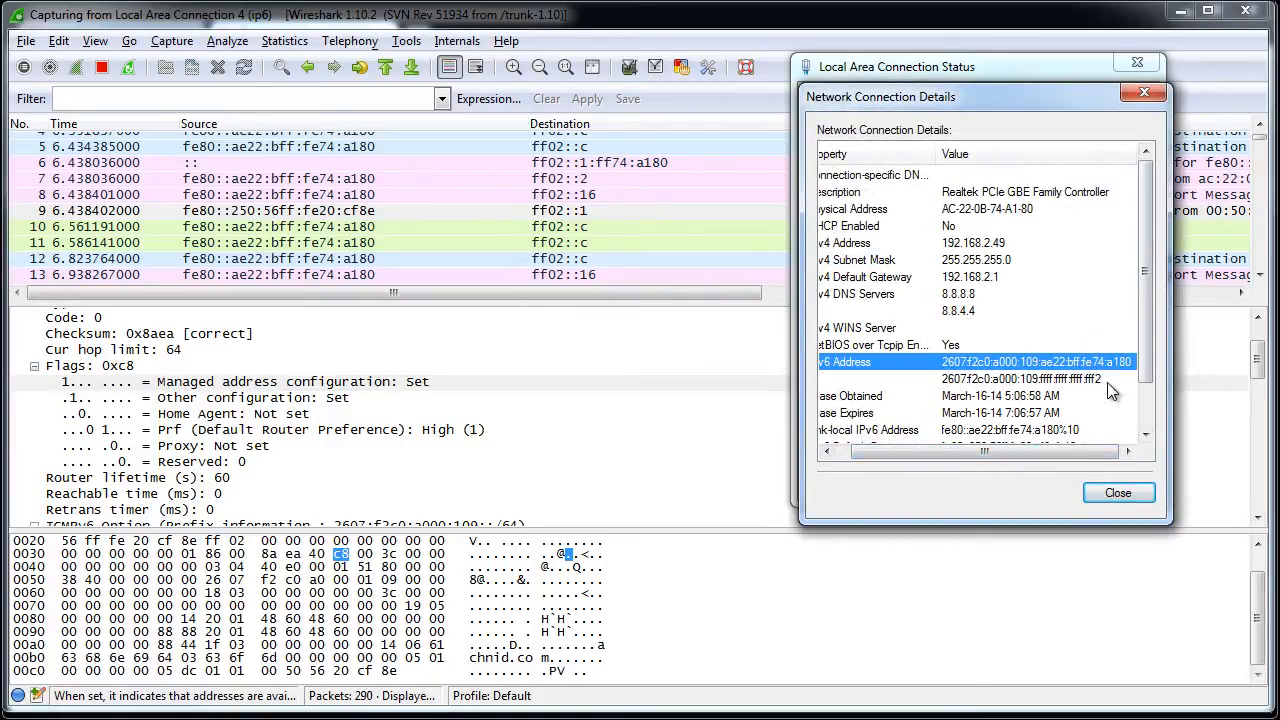
{"action": "left_click", "coordinate": [1025, 380]}
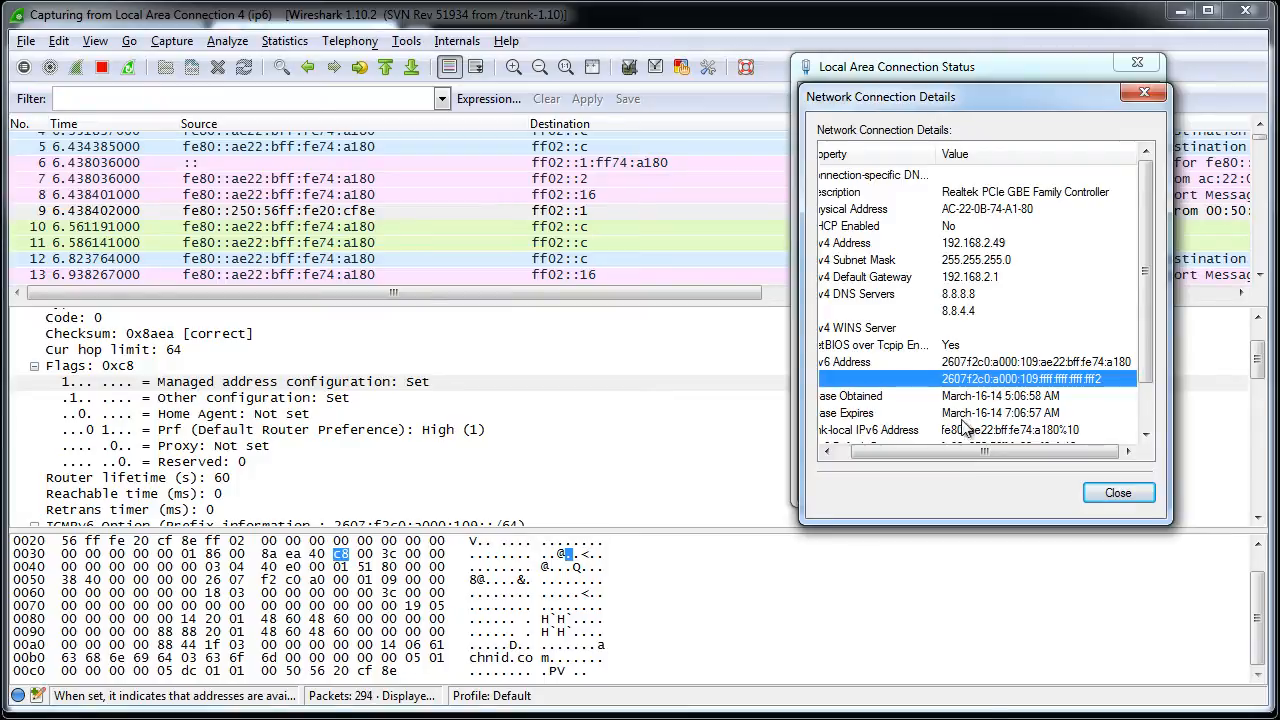
- Examine the IPv6 DNS servers listed in the network connection details
{"action": "scroll", "coordinate": [1140, 438], "scroll_direction": "down", "scroll_amount": 1}
{"action": "left_click", "coordinate": [1004, 414]}
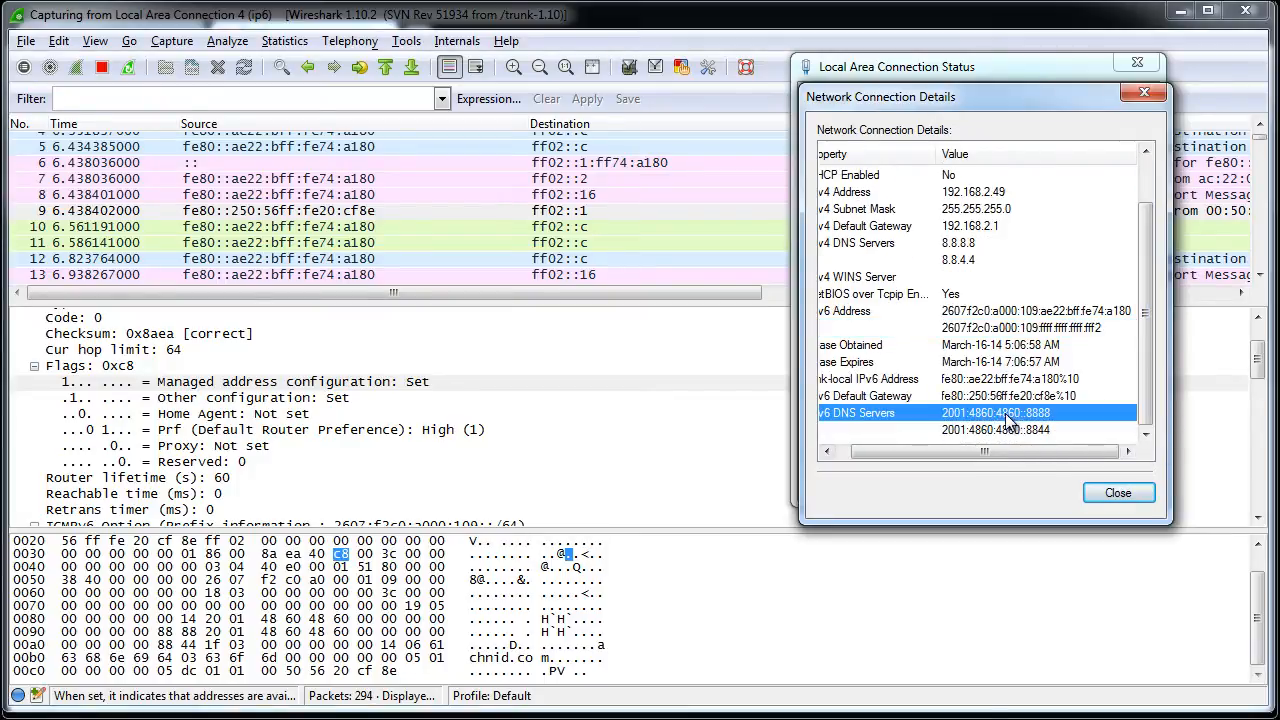
{"action": "left_click", "coordinate": [1002, 431]}
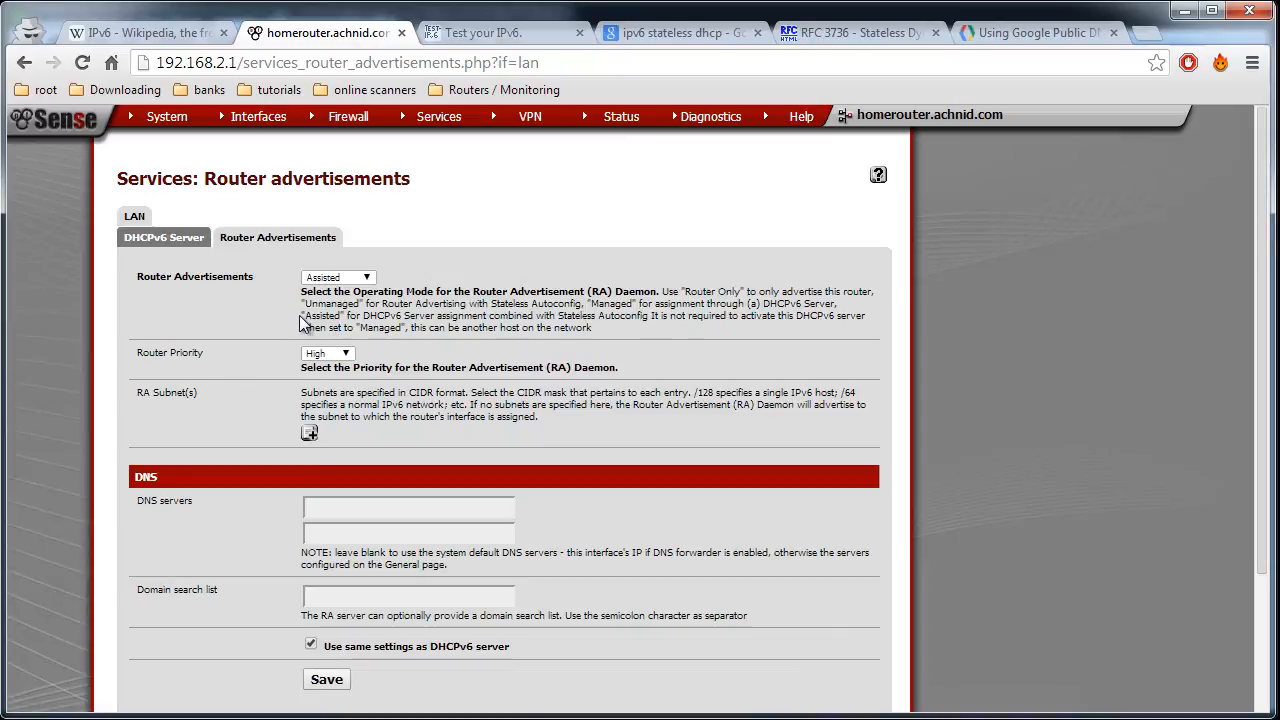
- Switch to pfSense in the browser, and review the Assisted mode description covering DHCPv6 Server assignment and Stateless Autoconfig
{"action": "left_click_drag", "start_coordinate": [302, 316], "coordinate": [348, 317]}
{"action": "left_click", "coordinate": [412, 323]}
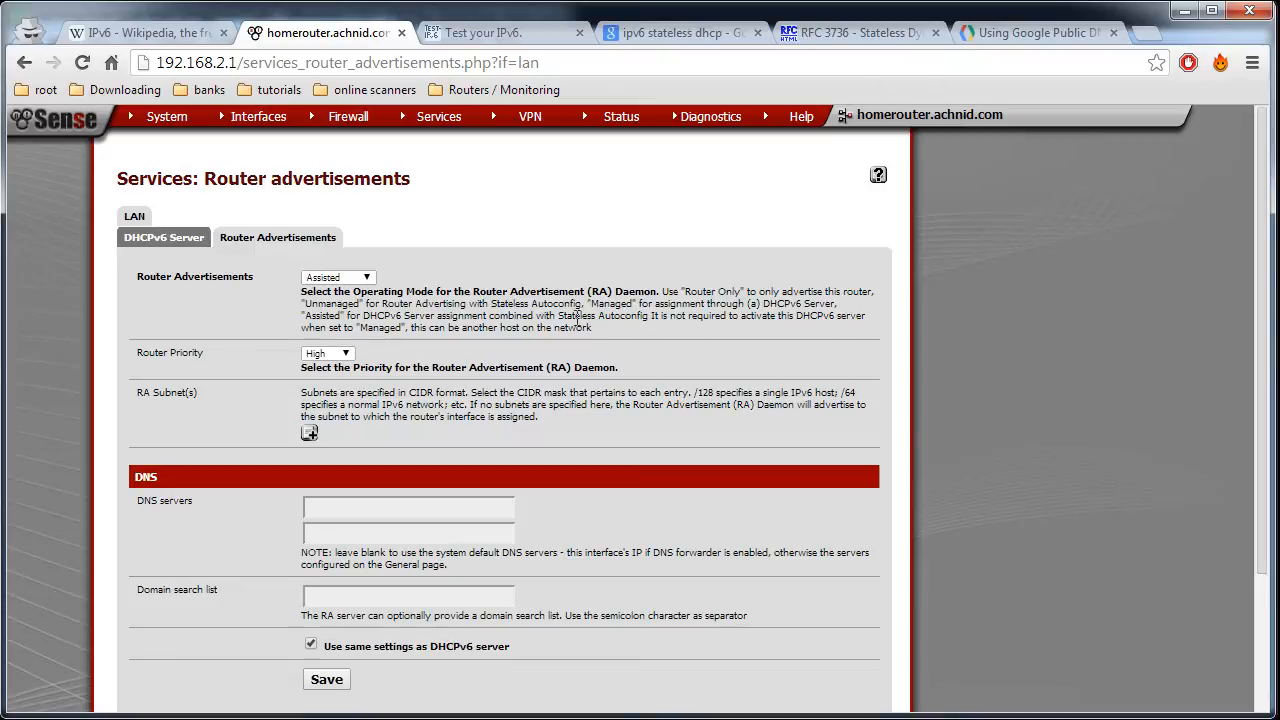
{"action": "left_click_drag", "start_coordinate": [560, 318], "coordinate": [651, 318]}
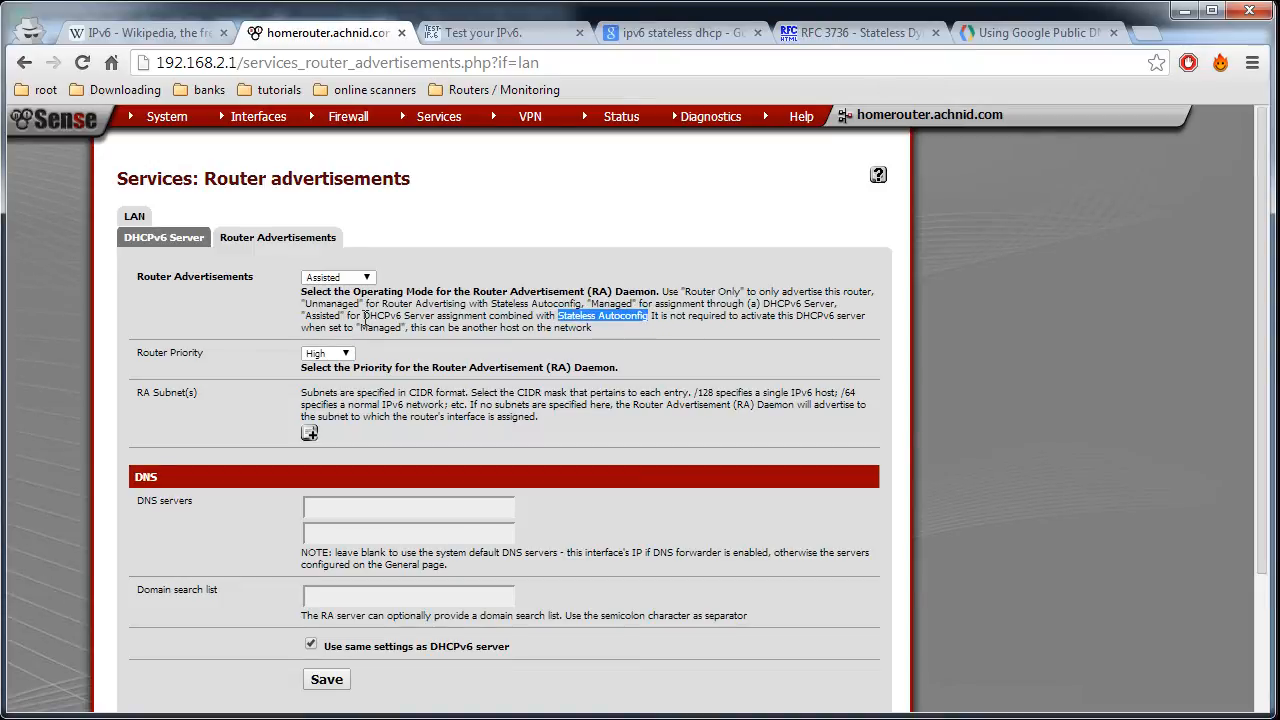
{"action": "left_click_drag", "start_coordinate": [363, 318], "coordinate": [432, 318]}
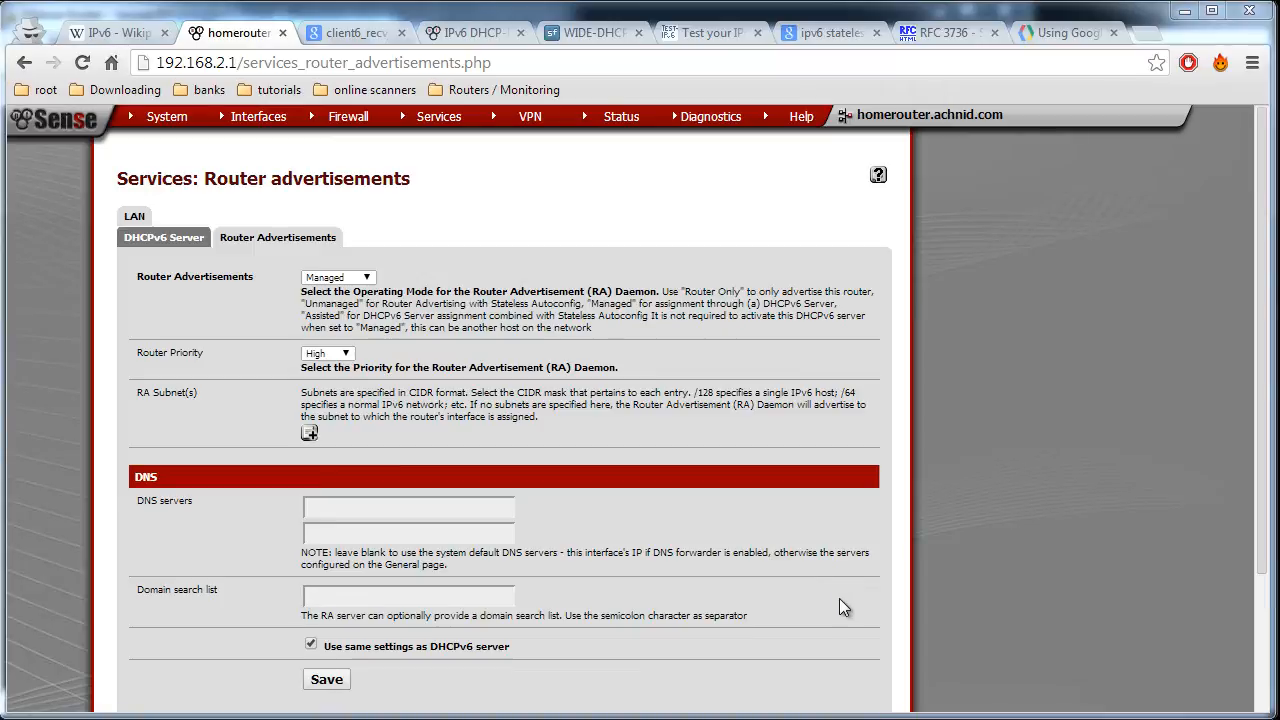
- Select the Managed router advertisement mode, and examine AdvManagedFlag, AdvOtherConfigFlag and AdvAutonomous in the radvd.conf output in SecureCRT
{"action": "left_click", "coordinate": [343, 279]}
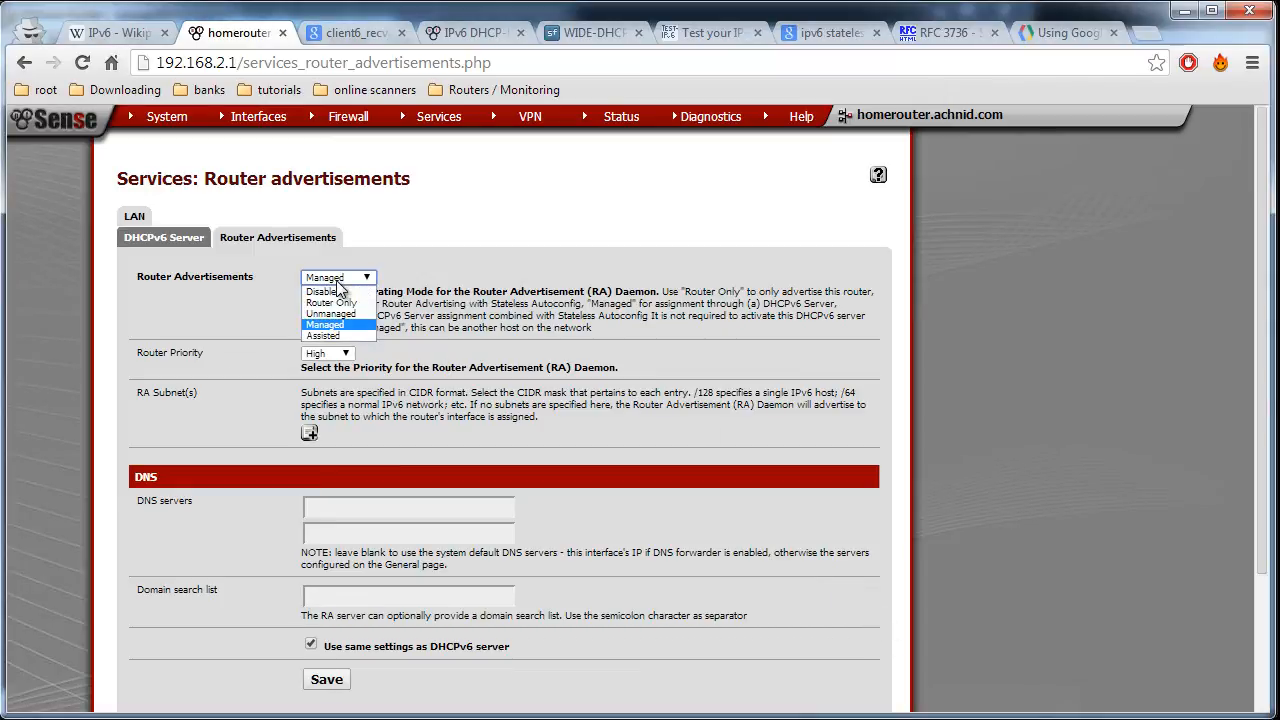
{"action": "left_click", "coordinate": [330, 322]}
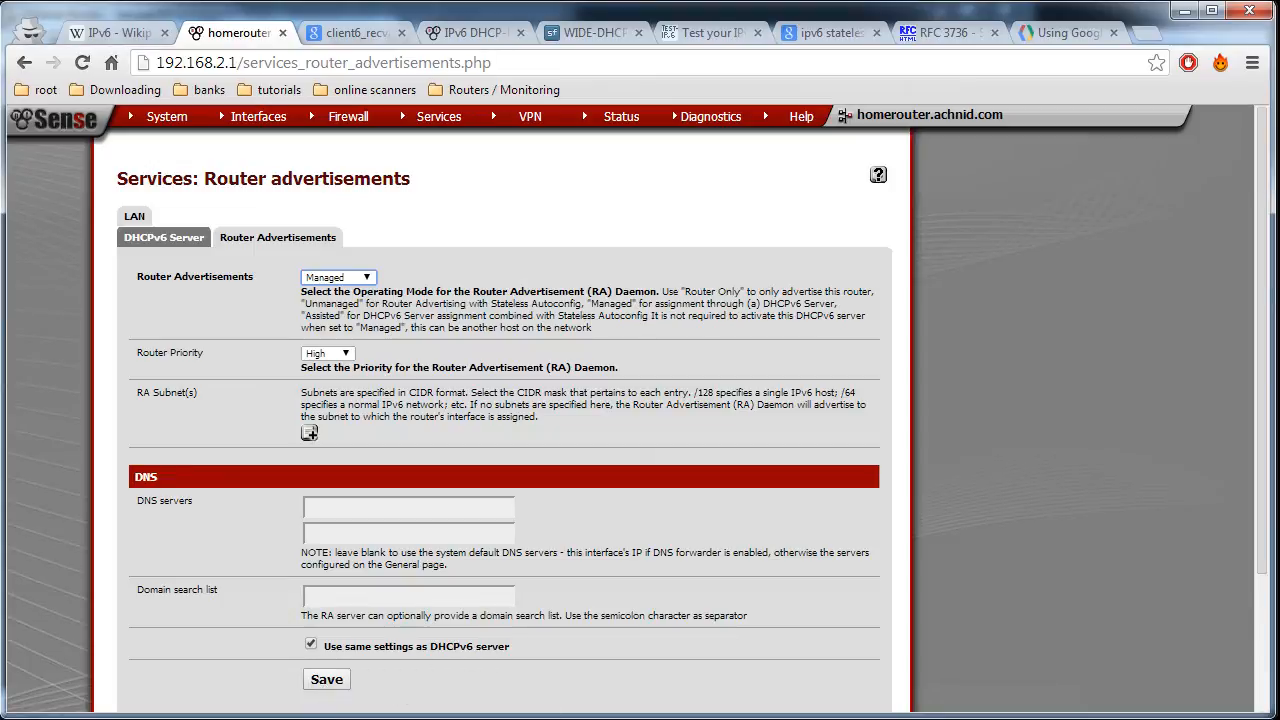
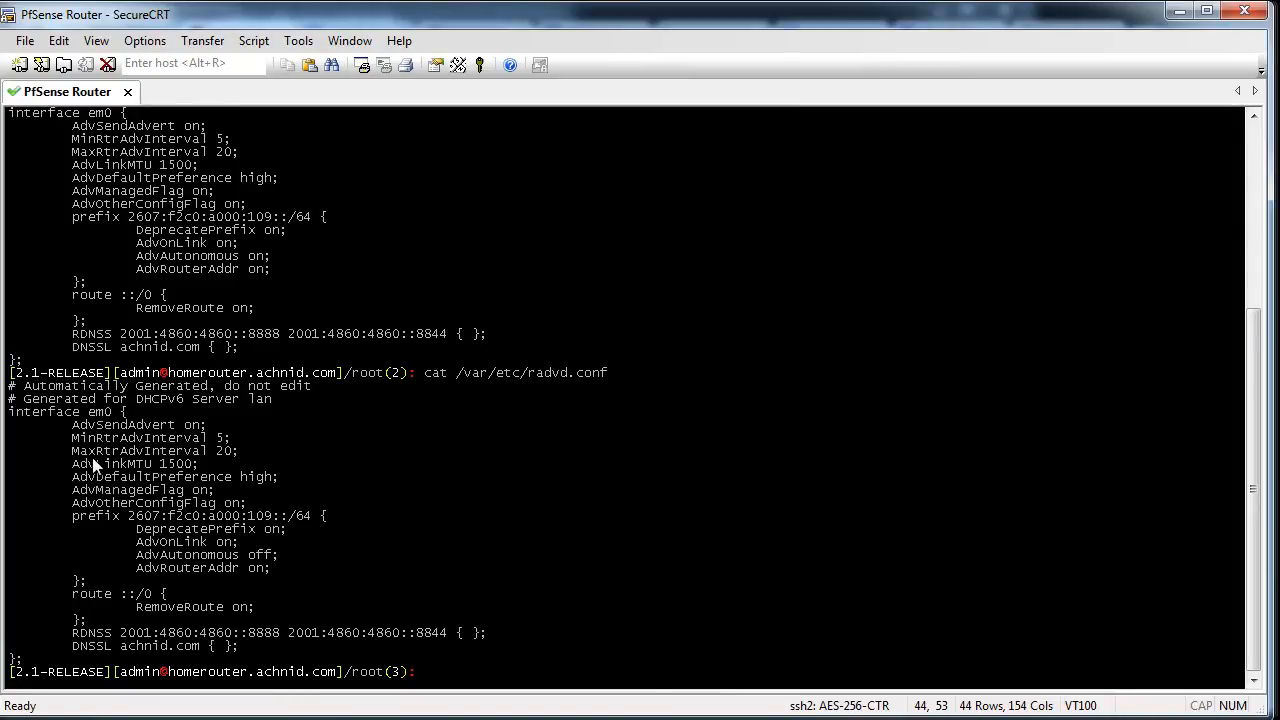
{"action": "left_click", "coordinate": [87, 492]}
{"action": "left_click_drag", "start_coordinate": [87, 492], "coordinate": [210, 493]}
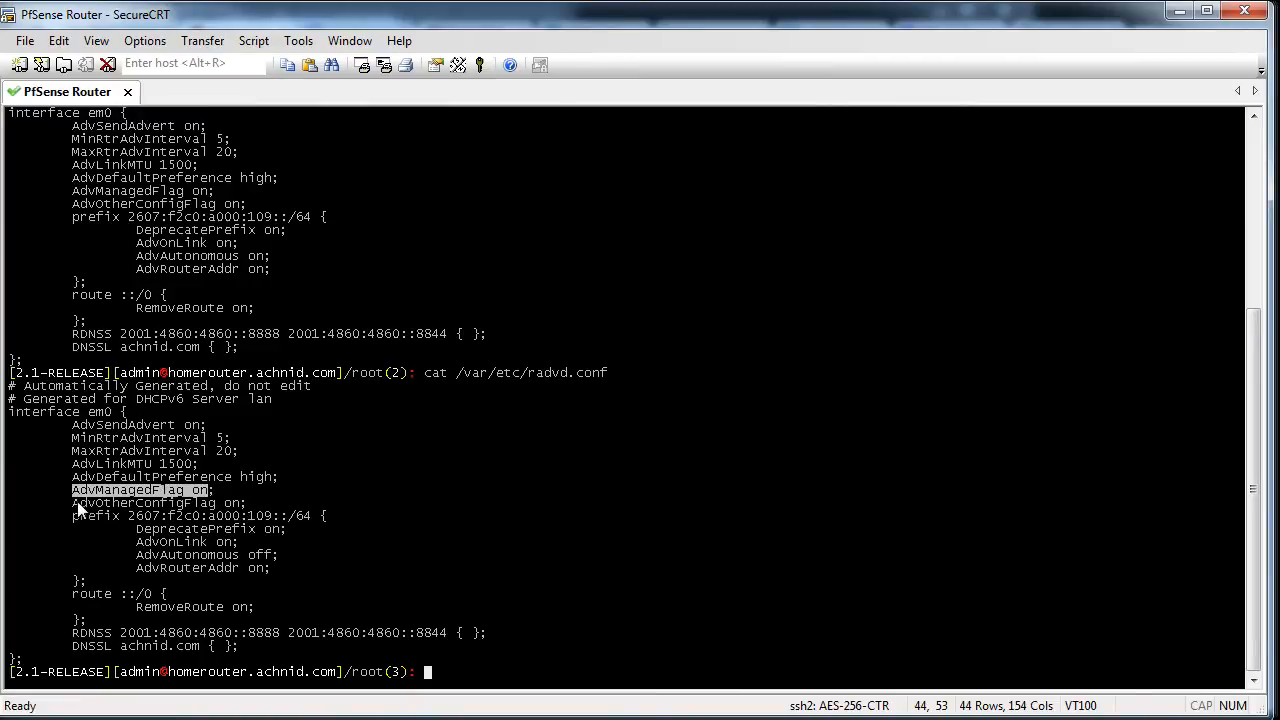
{"action": "left_click_drag", "start_coordinate": [80, 505], "coordinate": [243, 508]}
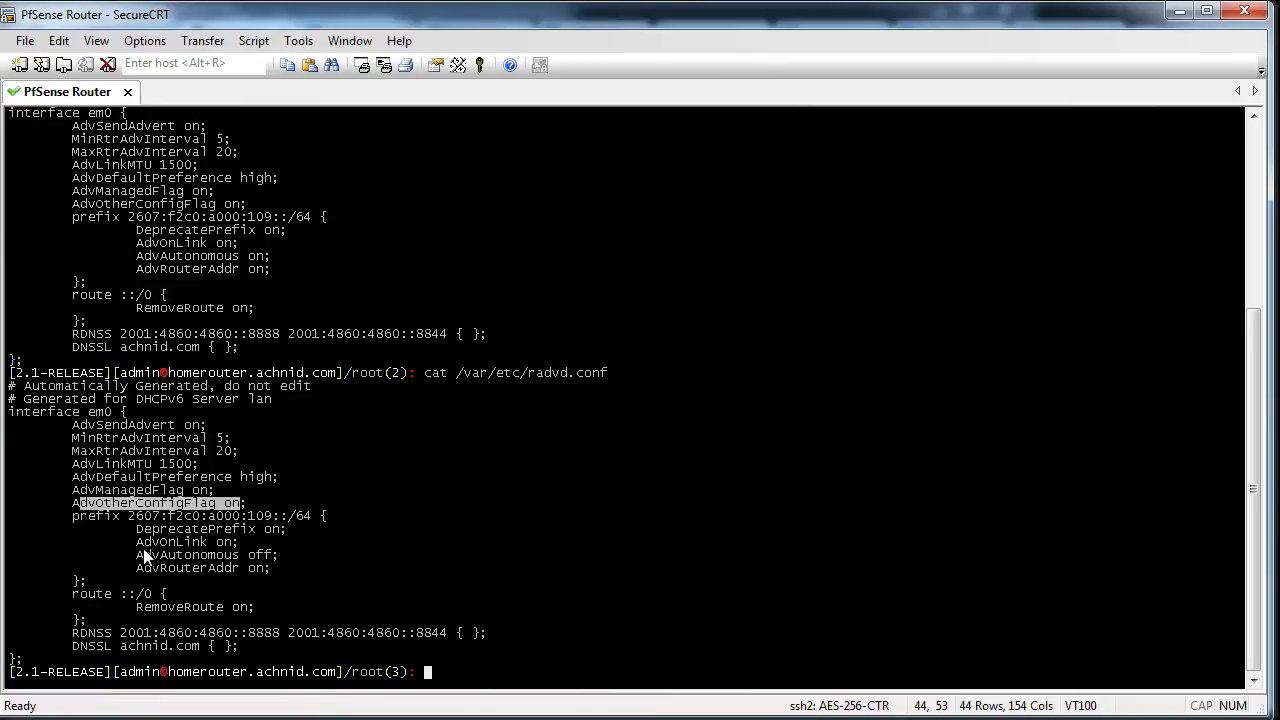
{"action": "left_click_drag", "start_coordinate": [137, 555], "coordinate": [275, 555]}
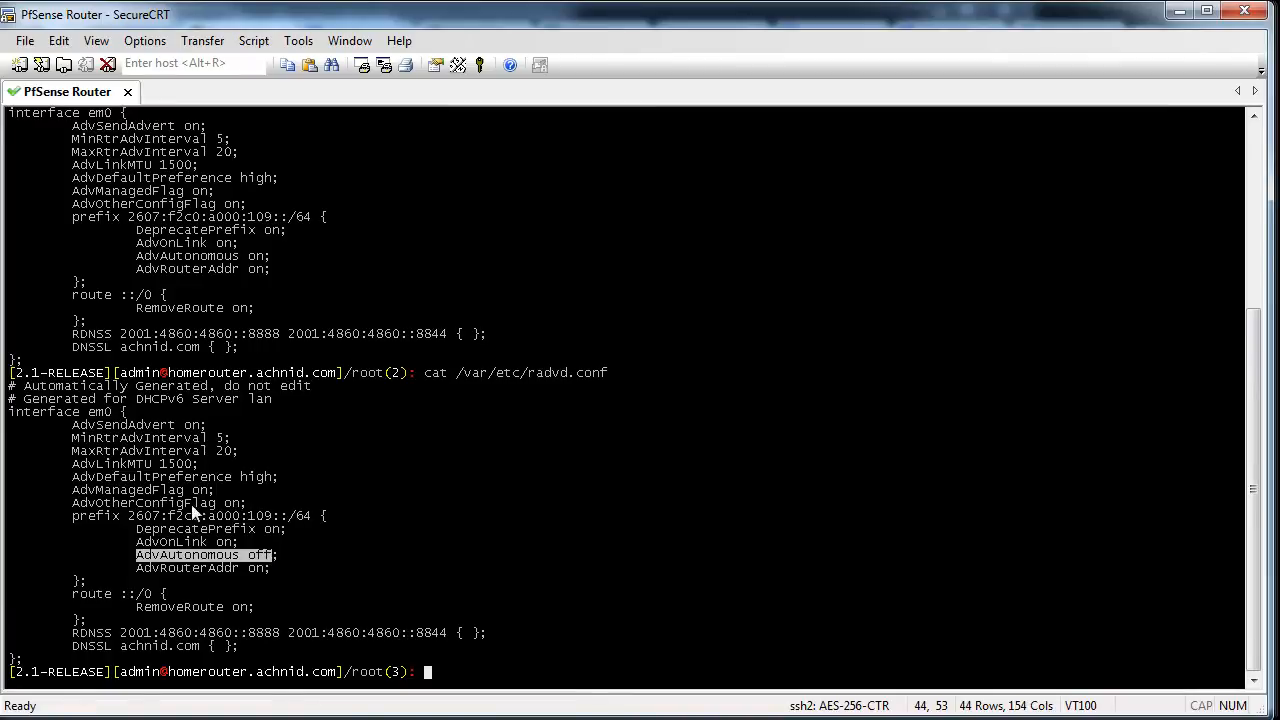
{"action": "left_click", "coordinate": [212, 533]}
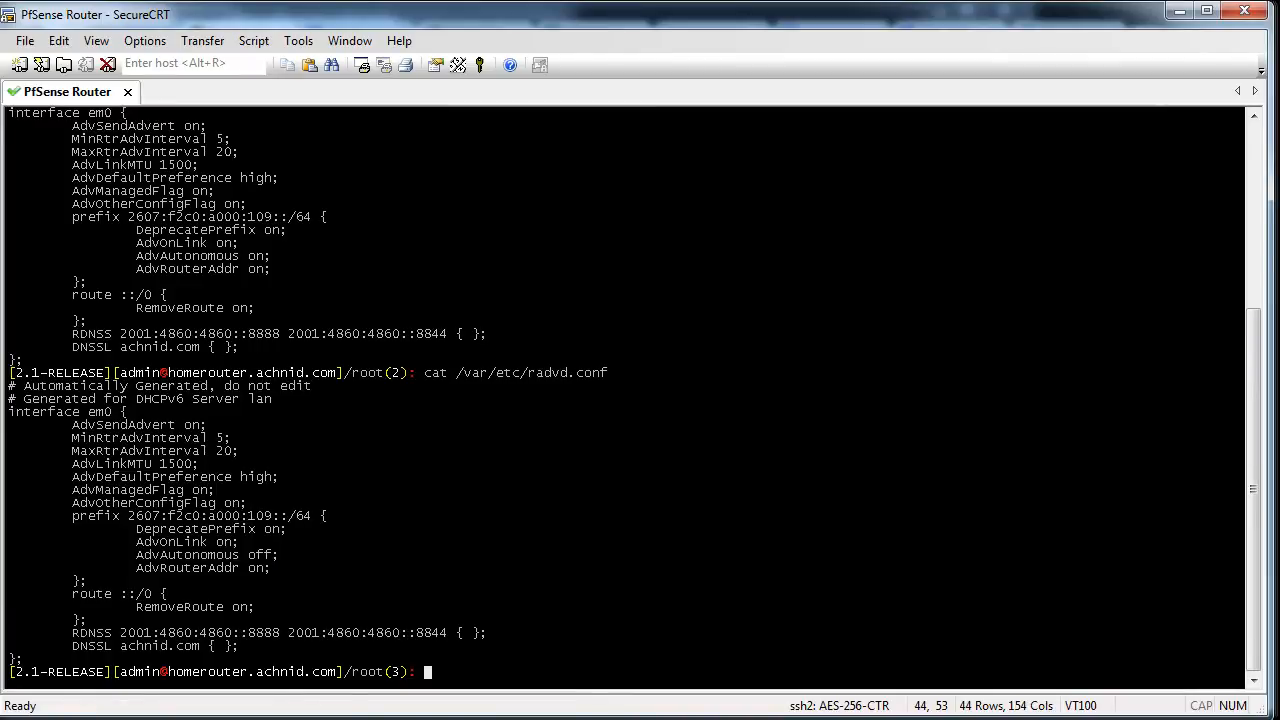
- Back in pfSense in the browser, set the Router Advertisements mode to Assisted and save the settings
{"action": "key", "text": "alt+Tab"}
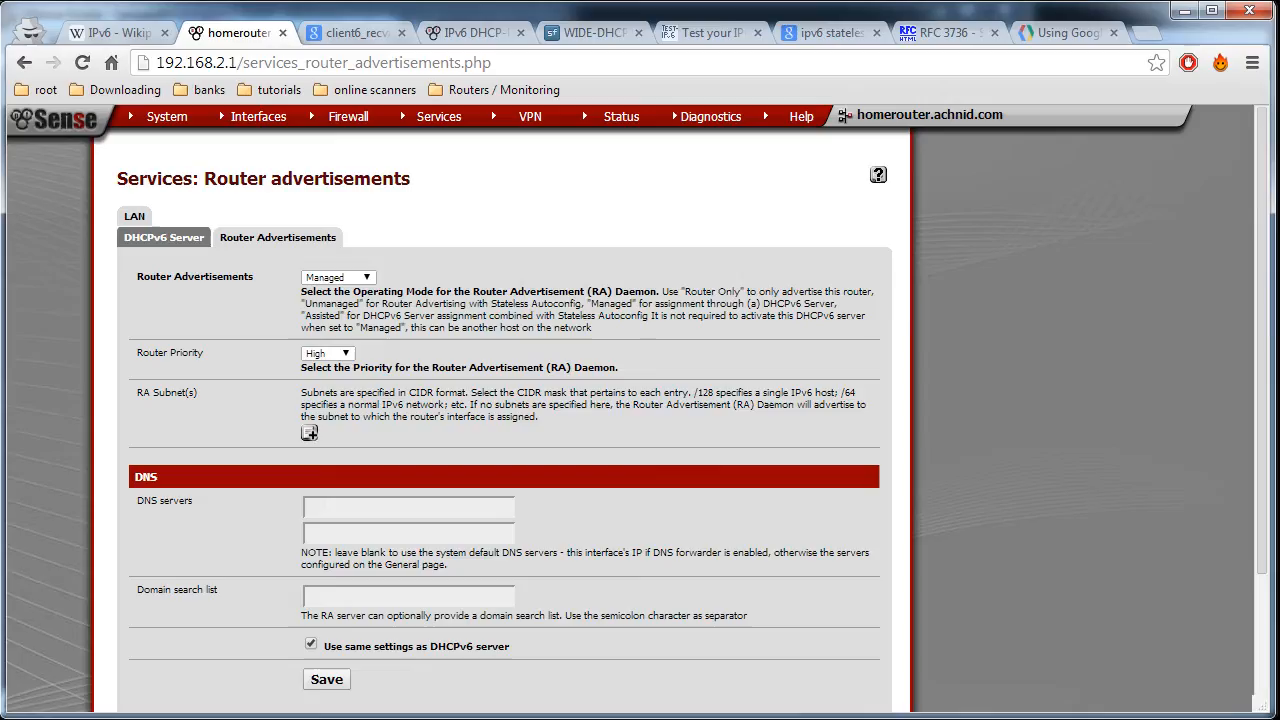
{"action": "left_click", "coordinate": [347, 280]}
{"action": "left_click", "coordinate": [338, 334]}
{"action": "left_click", "coordinate": [326, 679]}
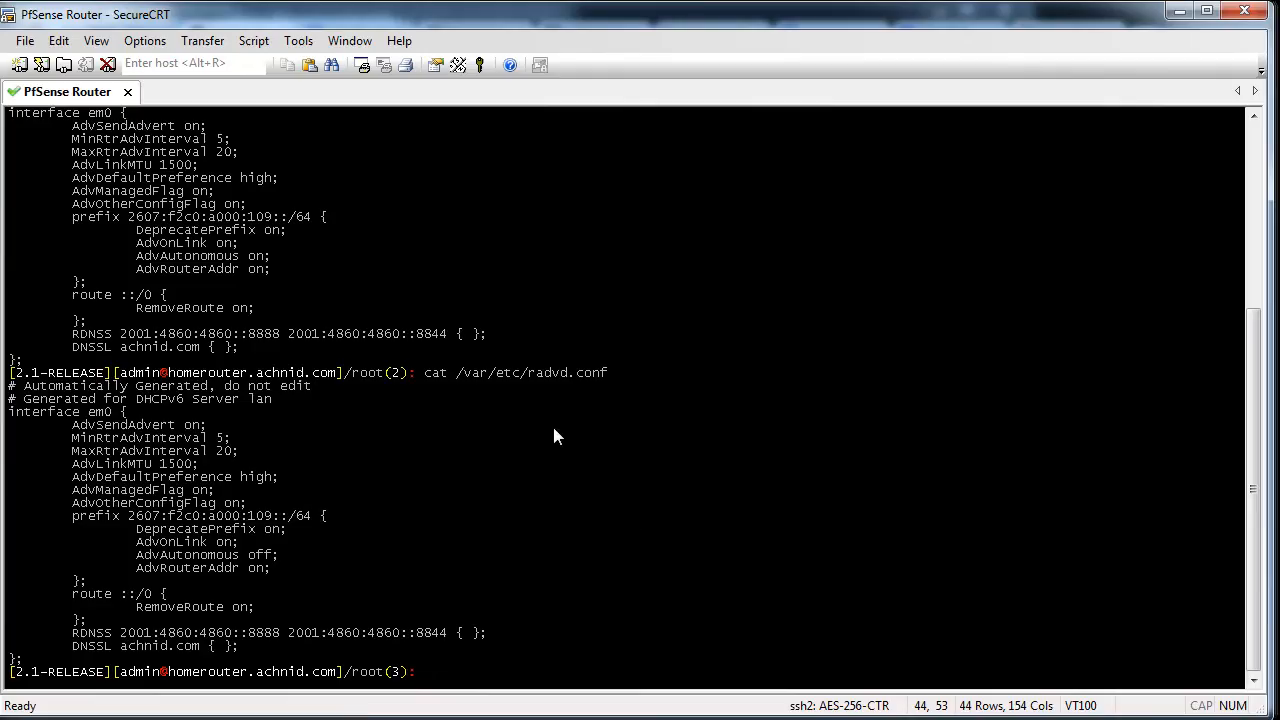
- In SecureCRT, print /var/etc/radvd.conf again, and examine its AdvManagedFlag and AdvAutonomous settings
{"action": "key", "text": "Up"}
{"action": "key", "text": "Return"}
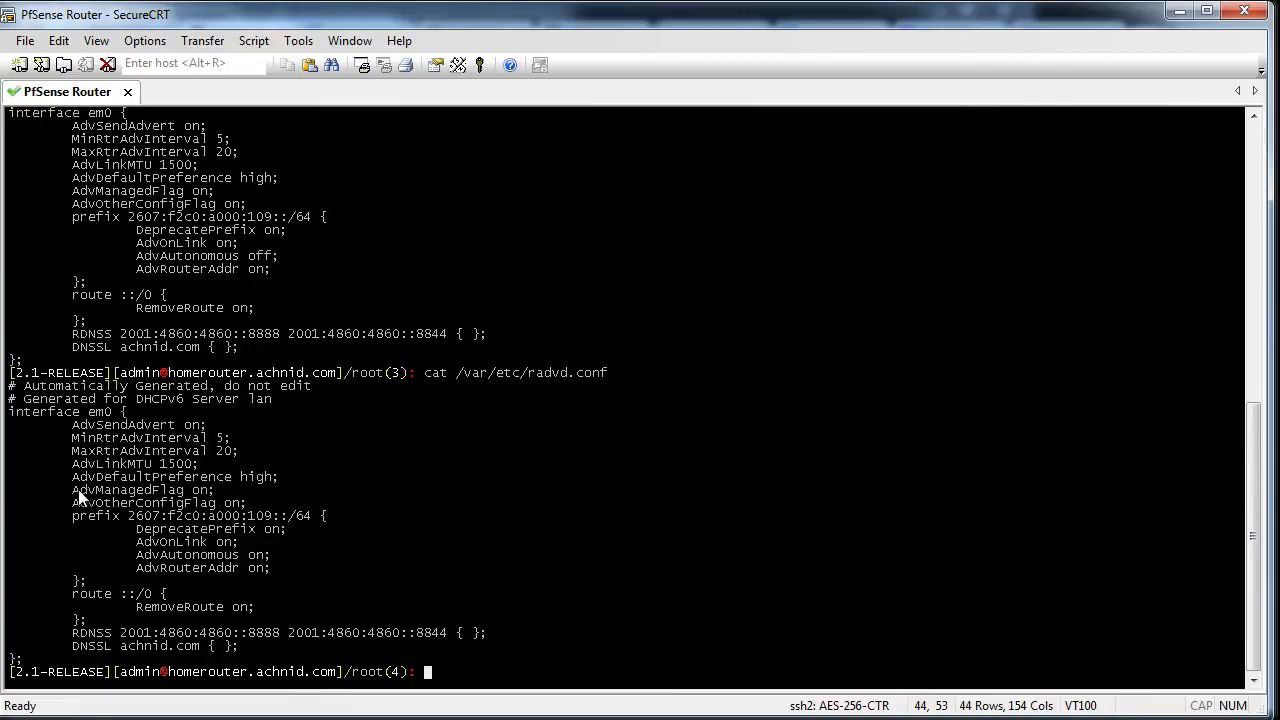
{"action": "left_click_drag", "start_coordinate": [72, 490], "coordinate": [214, 491]}
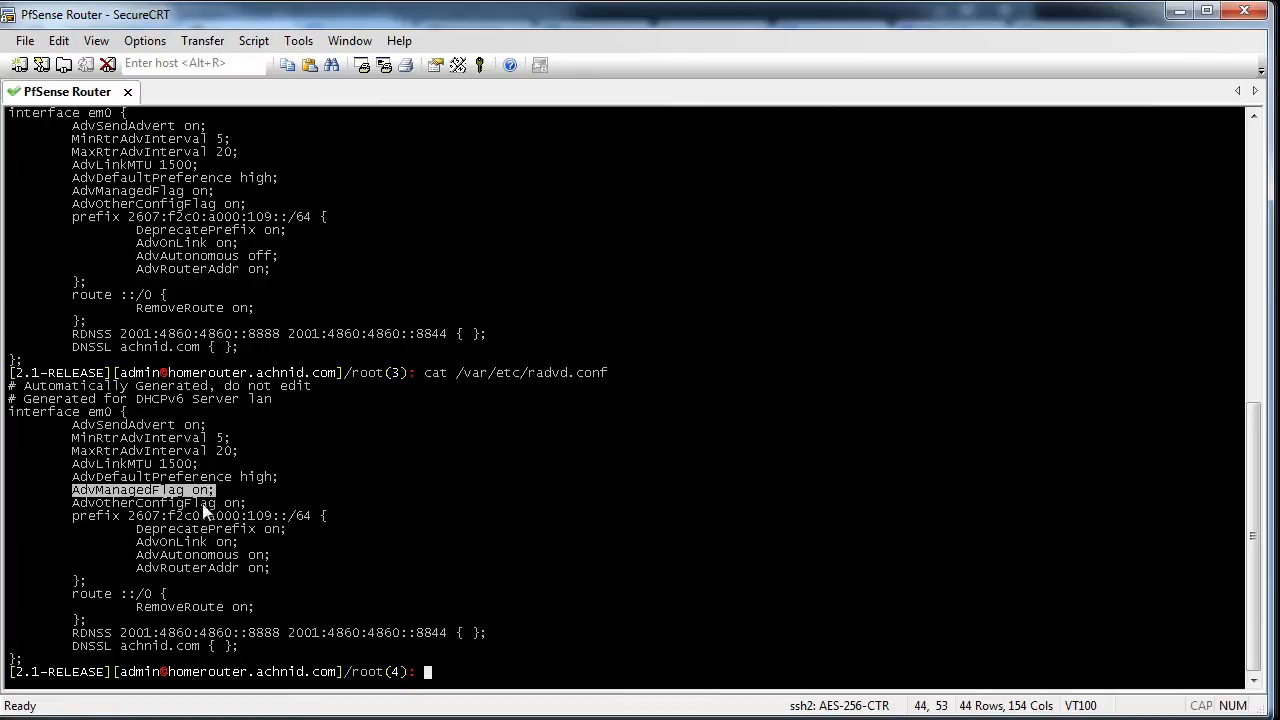
{"action": "left_click_drag", "start_coordinate": [137, 555], "coordinate": [273, 555]}
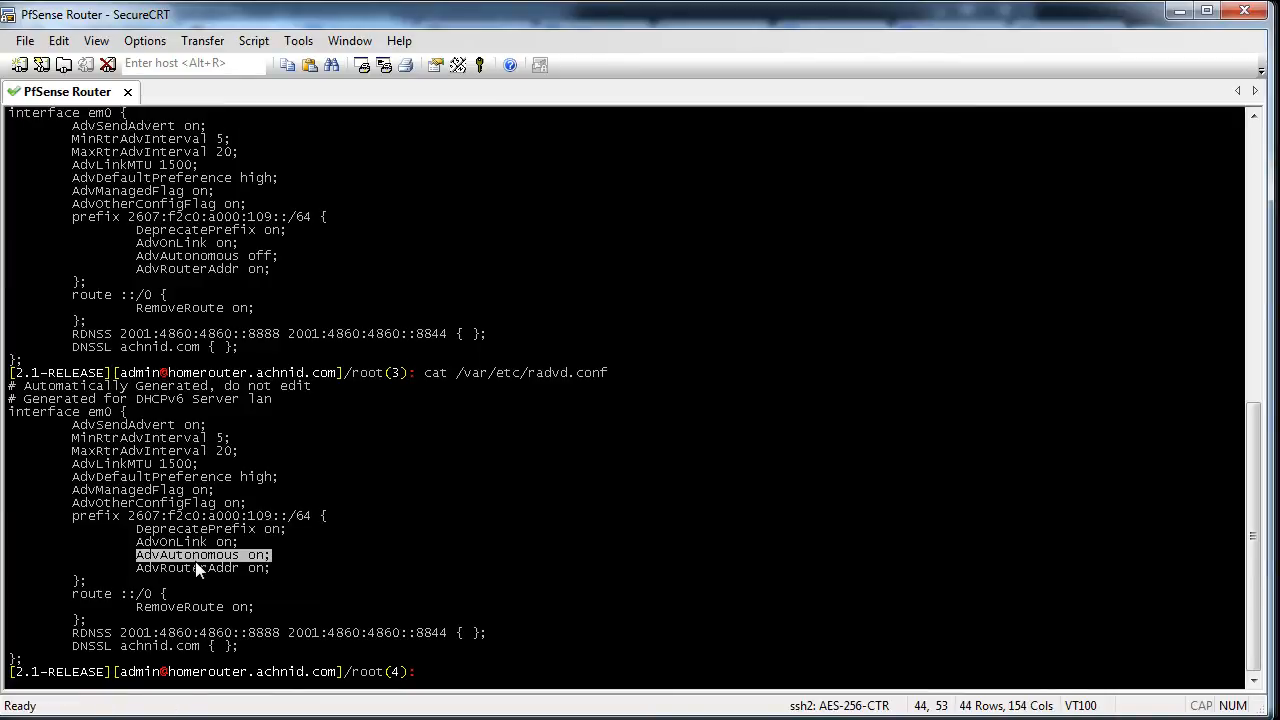
{"action": "left_click_drag", "start_coordinate": [77, 490], "coordinate": [175, 495]}
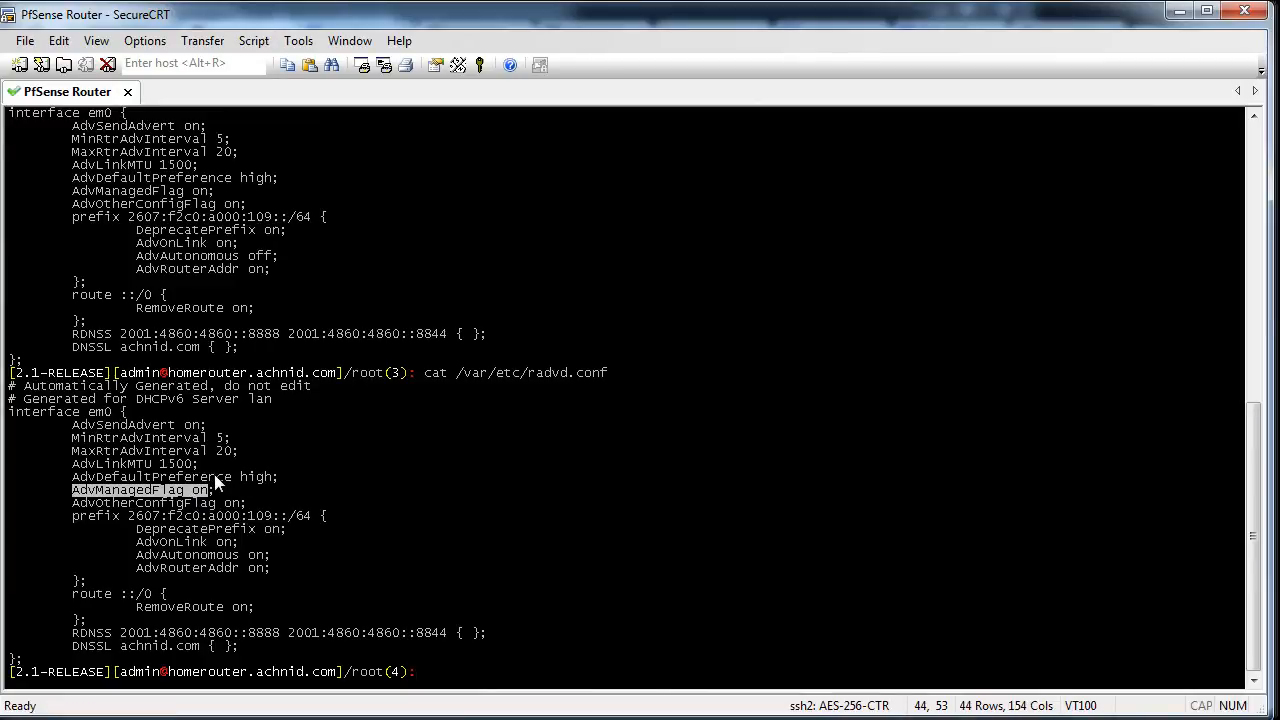
{"action": "left_click", "coordinate": [126, 488]}
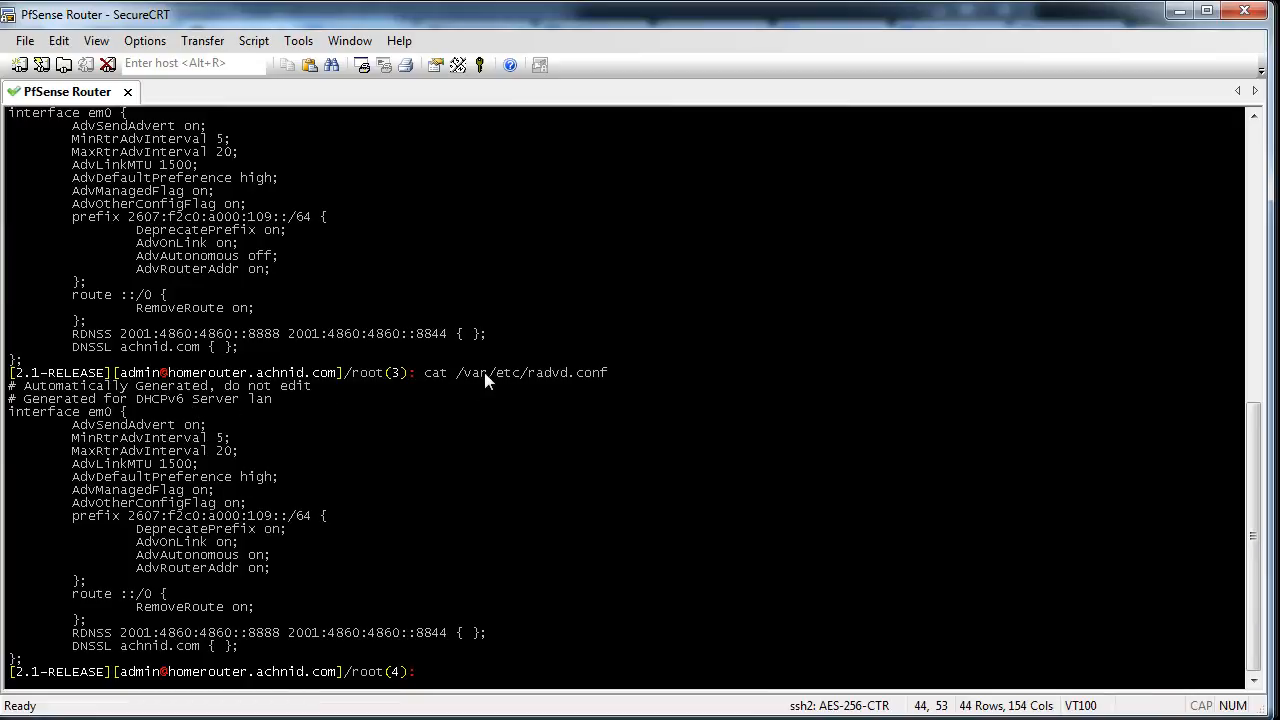
- Highlight the radvd.conf path in the last cat command, and change the working directory to /etc/inc/
{"action": "left_click_drag", "start_coordinate": [497, 372], "coordinate": [586, 374]}
{"action": "left_click", "coordinate": [596, 380]}
{"action": "type", "text": "cd /etc/inc/"}
{"action": "key", "text": "Return"}
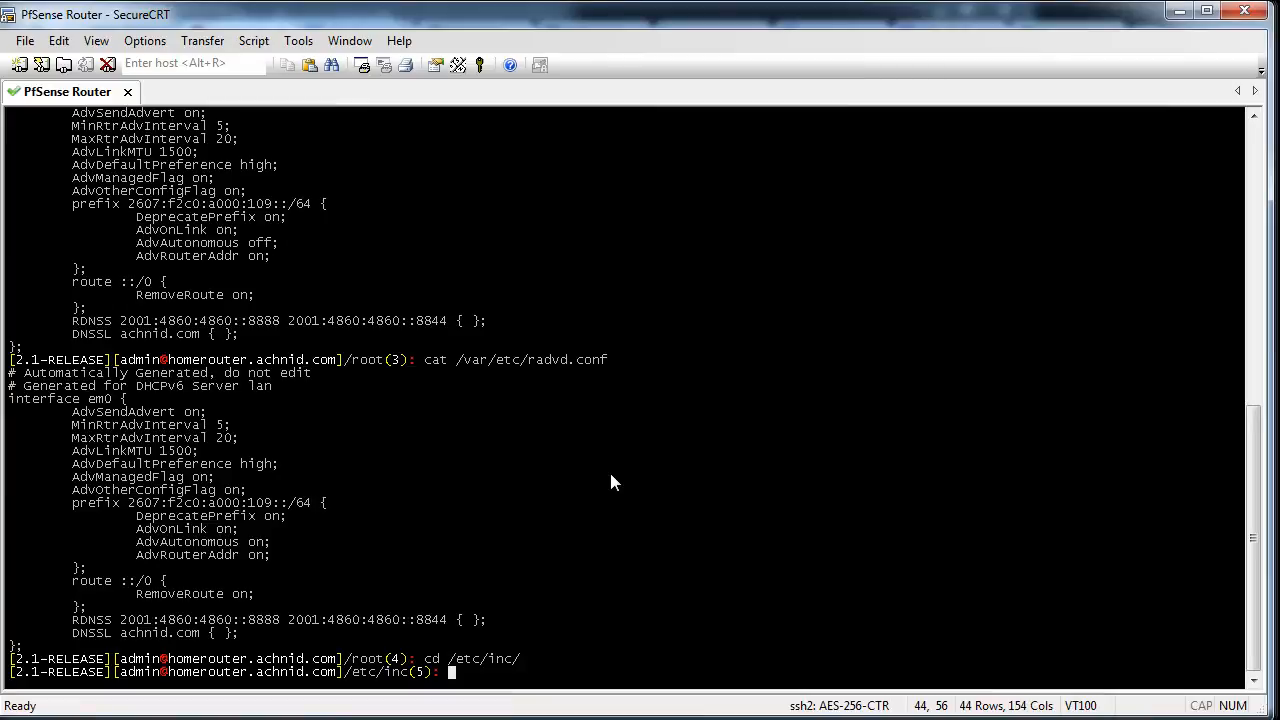
- Open services.inc in the vi editor
{"action": "type", "text": "c"}
{"action": "key", "text": "BackSpace"}
{"action": "type", "text": "vi ser"}
{"action": "key", "text": "Tab"}
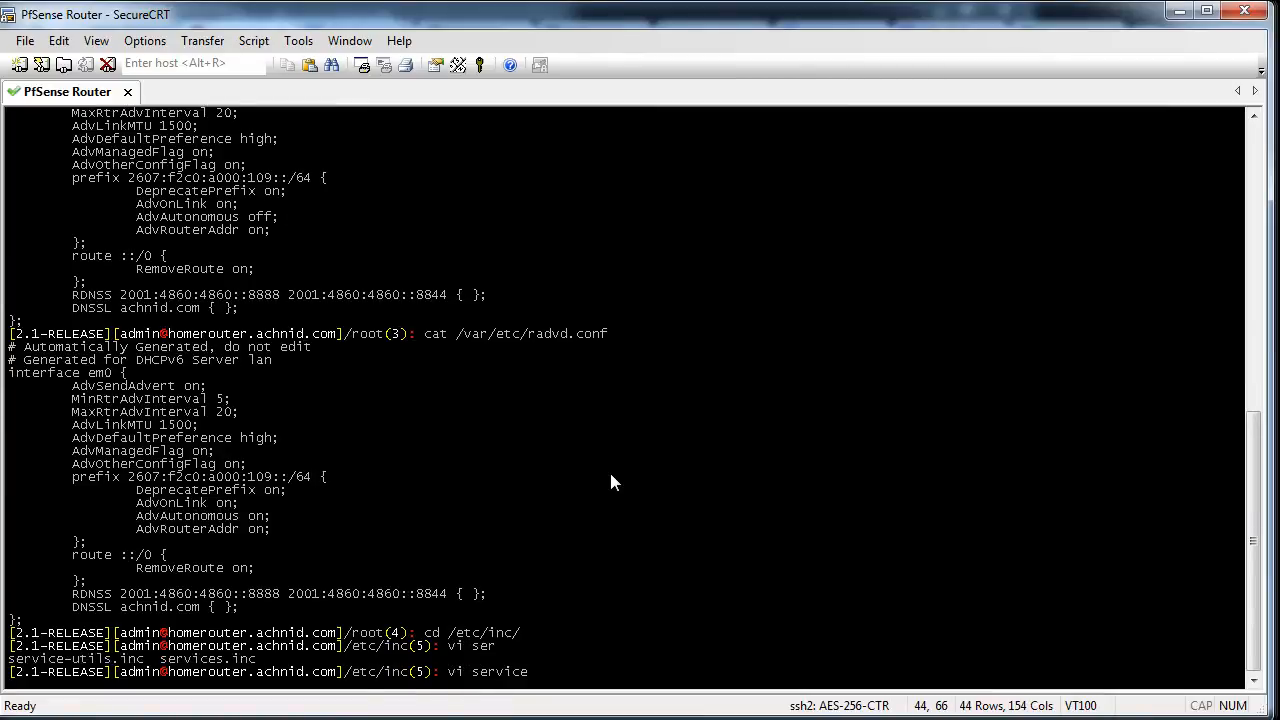
{"action": "type", "text": "s."}
{"action": "key", "text": "Tab"}
{"action": "key", "text": "Return"}
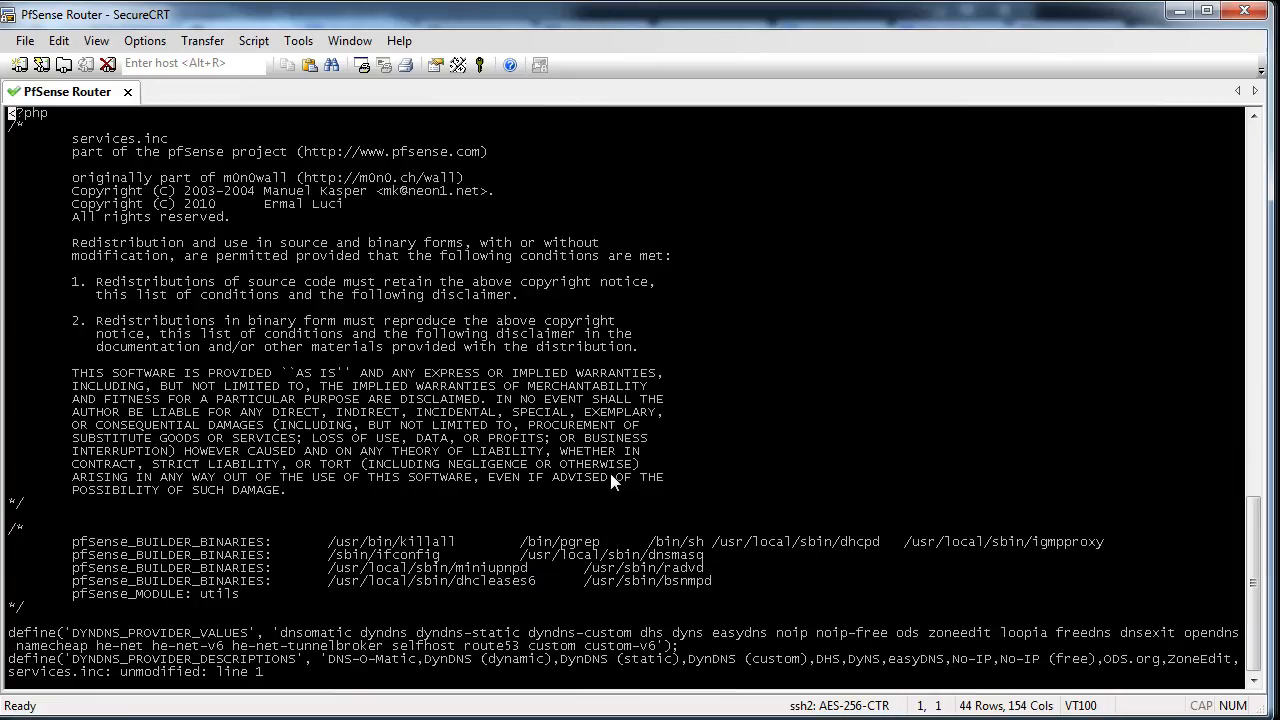
- Locate the services_radvd_configure() function in services.inc, and highlight its declaration
{"action": "key", "text": "Down"}
{"action": "key", "text": "Down"}
{"action": "key", "text": "Down"}
{"action": "key", "text": "Down"}
{"action": "key", "text": "Down"}
{"action": "key", "text": "Down"}
{"action": "key", "text": "Down"}
{"action": "key", "text": "Down"}
{"action": "key", "text": "Down"}
{"action": "key", "text": "Down"}
{"action": "key", "text": "Down"}
{"action": "key", "text": "Down"}
{"action": "key", "text": "Down"}
{"action": "key", "text": "Down"}
{"action": "key", "text": "Down"}
{"action": "key", "text": "Down"}
{"action": "key", "text": "Down"}
{"action": "key", "text": "Down"}
{"action": "key", "text": "Down"}
{"action": "key", "text": "Down"}
{"action": "key", "text": "Down"}
{"action": "key", "text": "Down"}
{"action": "key", "text": "Down"}
{"action": "key", "text": "Down"}
{"action": "key", "text": "Down"}
{"action": "key", "text": "Down"}
{"action": "key", "text": "Down"}
{"action": "key", "text": "Down"}
{"action": "key", "text": "Down"}
{"action": "key", "text": "Down"}
{"action": "key", "text": "Down"}
{"action": "key", "text": "Down"}
{"action": "key", "text": "Down"}
{"action": "key", "text": "Down"}
{"action": "key", "text": "Down"}
{"action": "key", "text": "Down"}
{"action": "key", "text": "Down"}
{"action": "key", "text": "Down"}
{"action": "key", "text": "Down"}
{"action": "key", "text": "Down"}
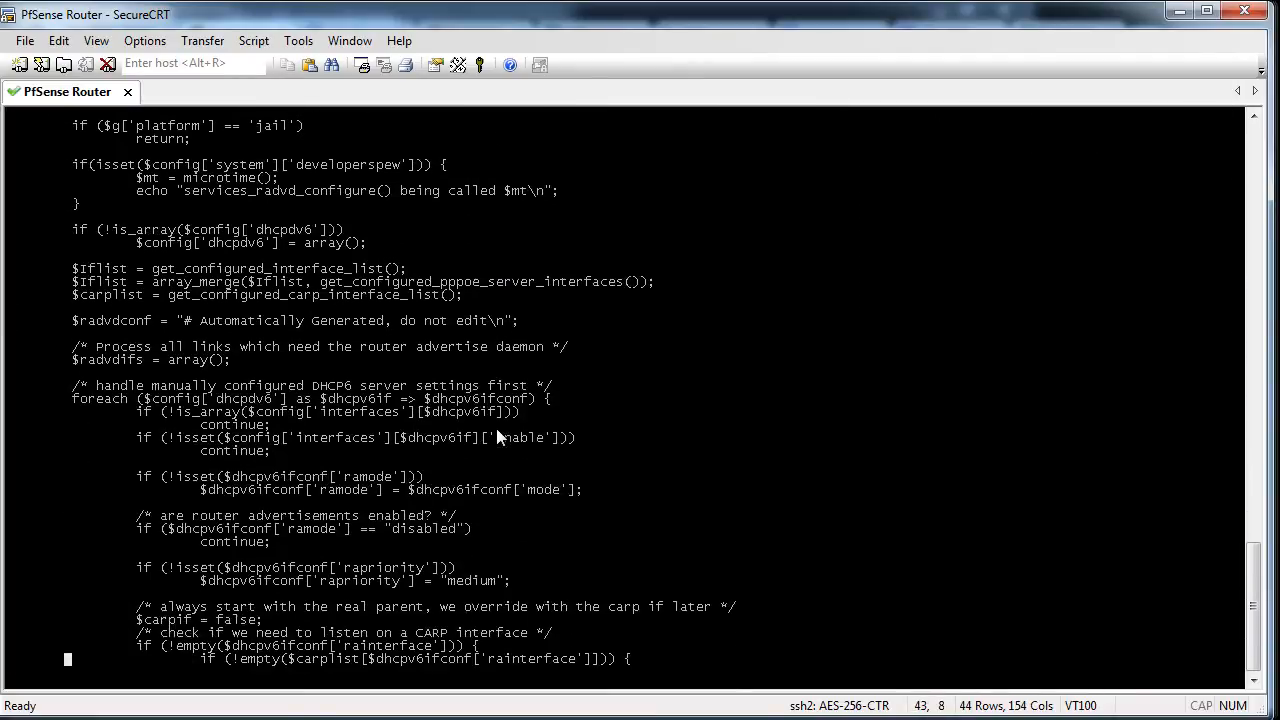
{"action": "key", "text": "Down"}
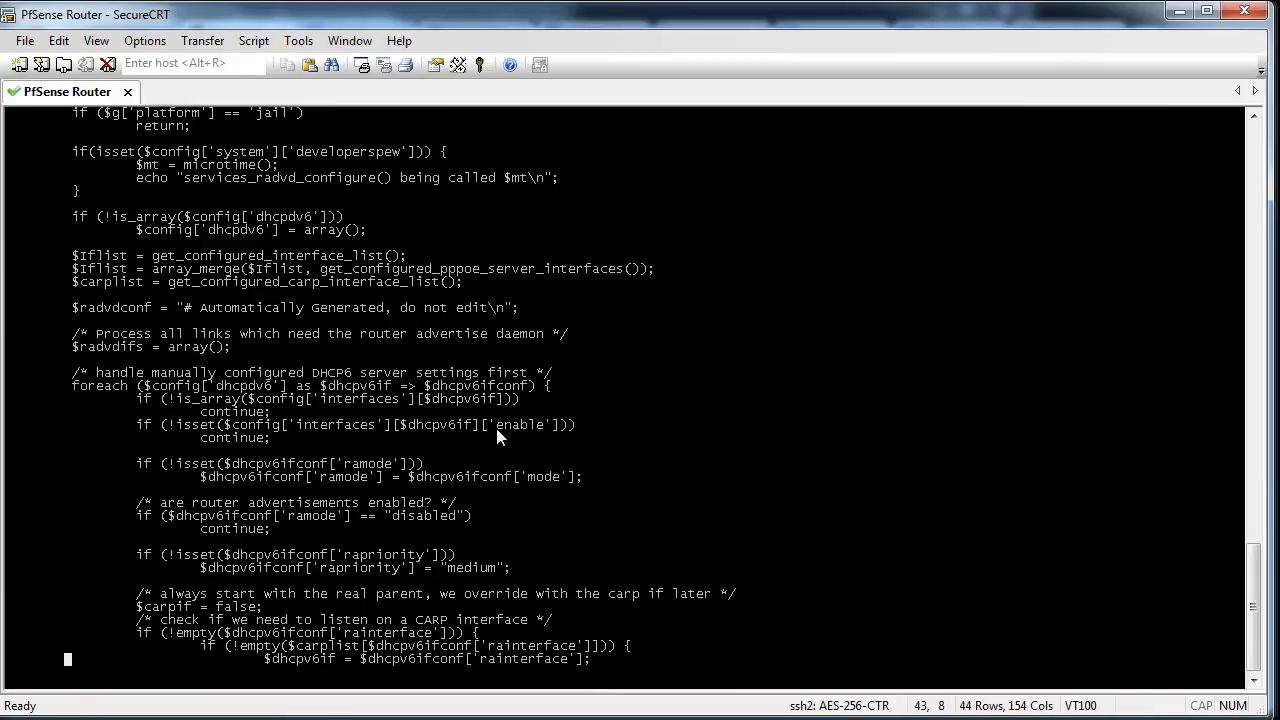
{"action": "key", "text": "Down"}
{"action": "key", "text": "Up"}
{"action": "key", "text": "Up"}
{"action": "key", "text": "Up"}
{"action": "key", "text": "Up"}
{"action": "key", "text": "Up"}
{"action": "key", "text": "Up"}
{"action": "key", "text": "Up"}
{"action": "key", "text": "Up"}
{"action": "key", "text": "Up"}
{"action": "key", "text": "Up"}
{"action": "key", "text": "Up"}
{"action": "key", "text": "Up"}
{"action": "key", "text": "Up"}
{"action": "key", "text": "Up"}
{"action": "key", "text": "Up"}
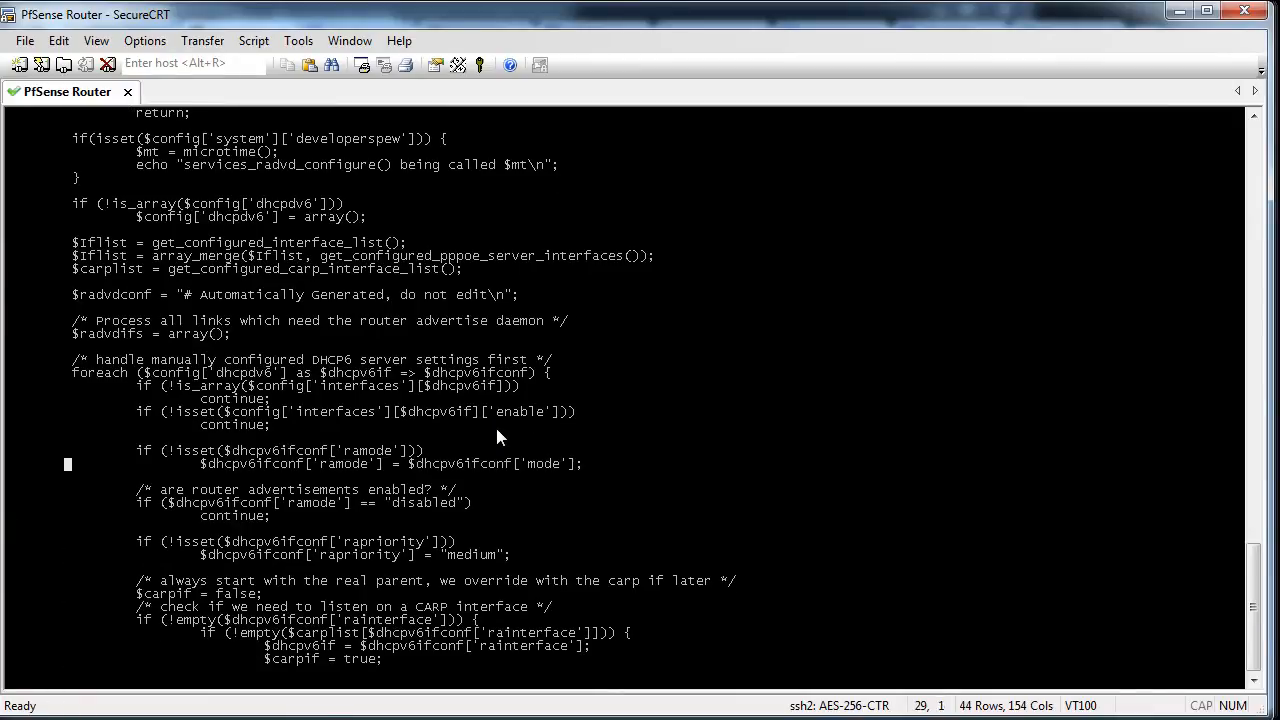
{"action": "key", "text": "Up"}
{"action": "key", "text": "Up"}
{"action": "key", "text": "Up"}
{"action": "key", "text": "Up"}
{"action": "key", "text": "Up"}
{"action": "key", "text": "Up"}
{"action": "key", "text": "Up"}
{"action": "key", "text": "Up"}
{"action": "key", "text": "Up"}
{"action": "key", "text": "Up"}
{"action": "key", "text": "Up"}
{"action": "key", "text": "Up"}
{"action": "key", "text": "Up"}
{"action": "key", "text": "Up"}
{"action": "key", "text": "Up"}
{"action": "key", "text": "Up"}
{"action": "key", "text": "Up"}
{"action": "key", "text": "Up"}
{"action": "key", "text": "Up"}
{"action": "key", "text": "Up"}
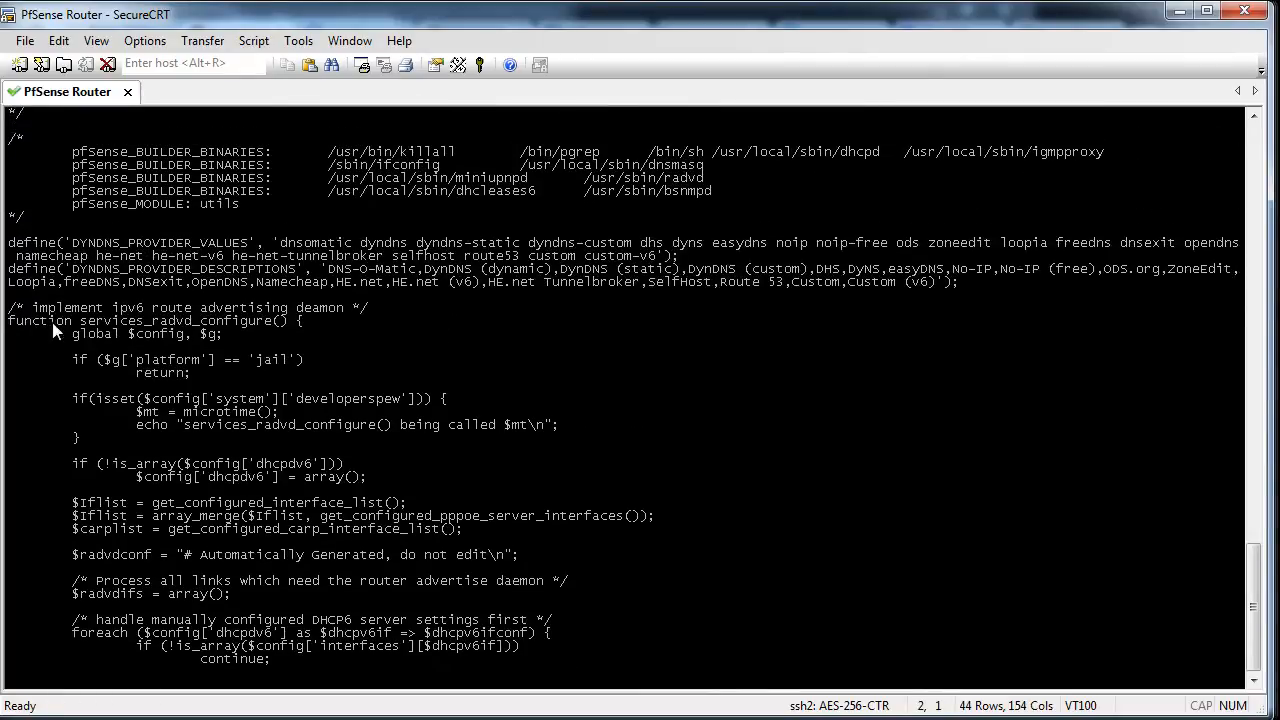
{"action": "left_click_drag", "start_coordinate": [10, 321], "coordinate": [304, 321]}
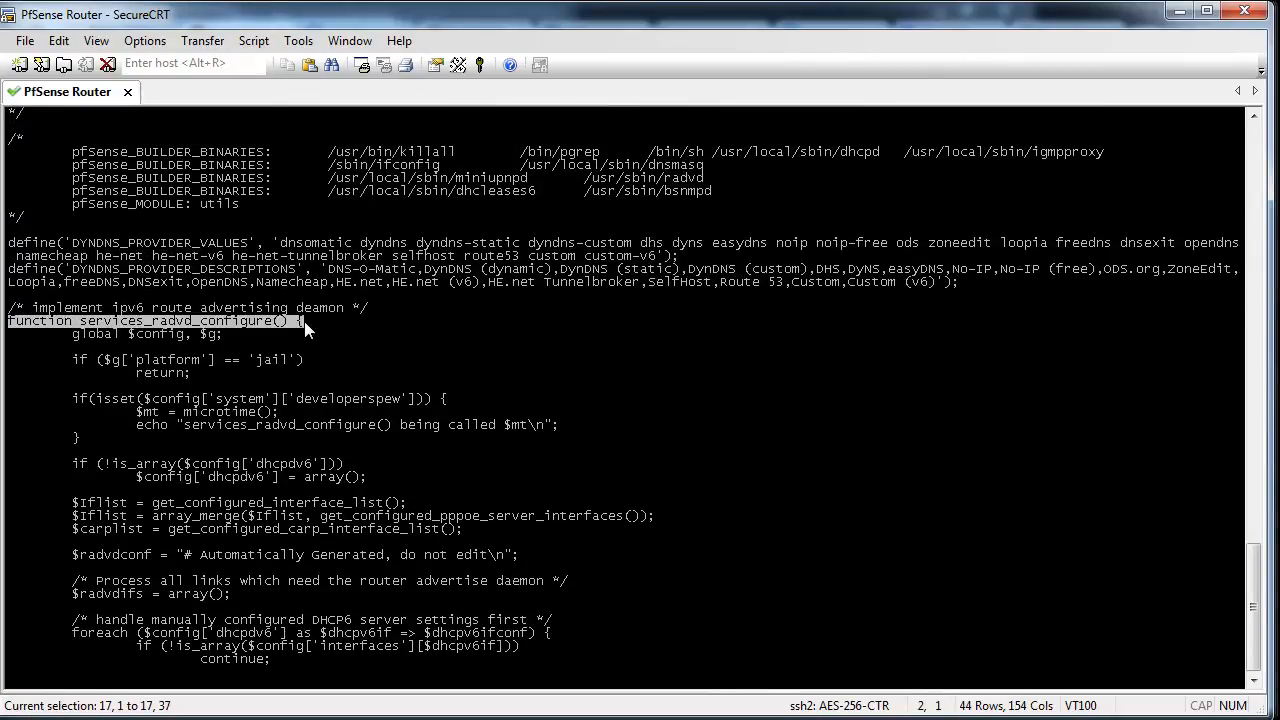
- Examine the services_radvd_configure() code down to the ramode switch and its "managed" and "assist" cases
{"action": "left_click", "coordinate": [228, 369]}
{"action": "key", "text": "Down"}
{"action": "key", "text": "Down"}
{"action": "key", "text": "Down"}
{"action": "key", "text": "Down"}
{"action": "key", "text": "Down"}
{"action": "key", "text": "Down"}
{"action": "key", "text": "Down"}
{"action": "key", "text": "Down"}
{"action": "key", "text": "Down"}
{"action": "key", "text": "Down"}
{"action": "key", "text": "Down"}
{"action": "key", "text": "Down"}
{"action": "key", "text": "Down"}
{"action": "key", "text": "Down"}
{"action": "key", "text": "Down"}
{"action": "key", "text": "Down"}
{"action": "key", "text": "Down"}
{"action": "key", "text": "Down"}
{"action": "key", "text": "Down"}
{"action": "key", "text": "Down"}
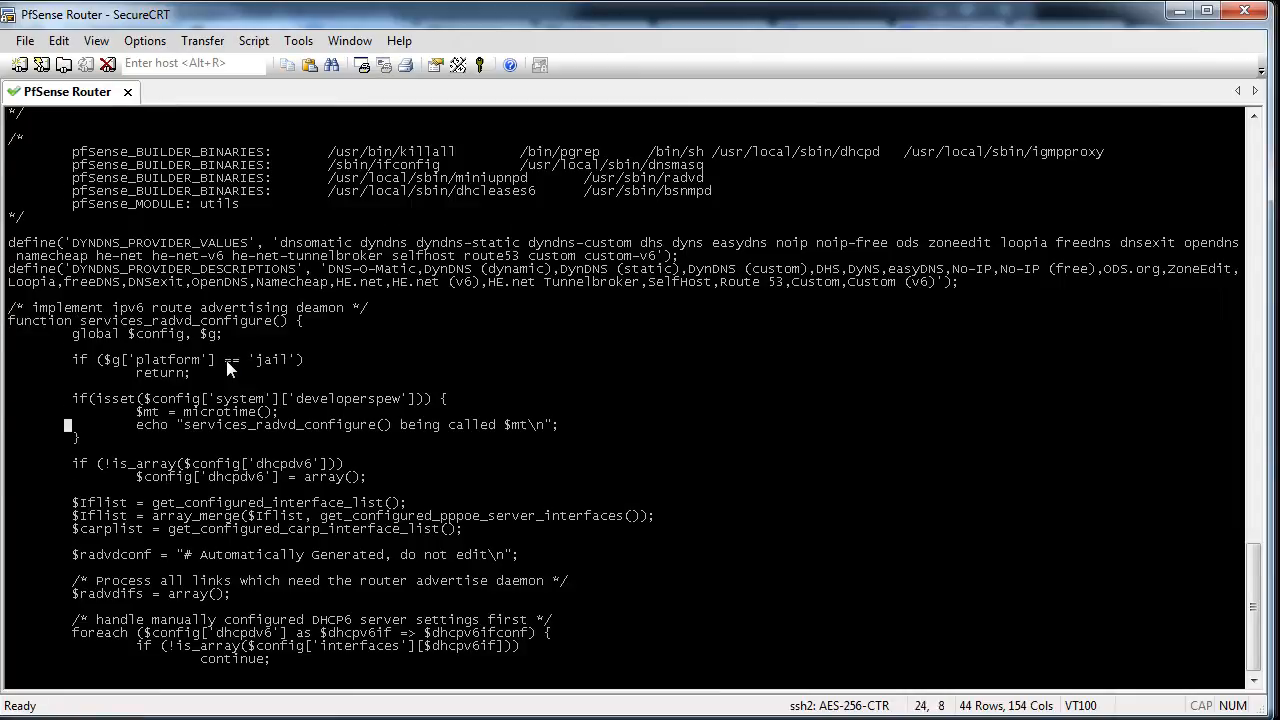
{"action": "key", "text": "Down"}
{"action": "key", "text": "Down"}
{"action": "key", "text": "Down"}
{"action": "key", "text": "Down"}
{"action": "key", "text": "Down"}
{"action": "key", "text": "Down"}
{"action": "key", "text": "Down"}
{"action": "key", "text": "Down"}
{"action": "key", "text": "Down"}
{"action": "key", "text": "Down"}
{"action": "key", "text": "Down"}
{"action": "key", "text": "Down"}
{"action": "key", "text": "Down"}
{"action": "key", "text": "Down"}
{"action": "key", "text": "Down"}
{"action": "key", "text": "Down"}
{"action": "key", "text": "Down"}
{"action": "key", "text": "Down"}
{"action": "key", "text": "Down"}
{"action": "key", "text": "Down"}
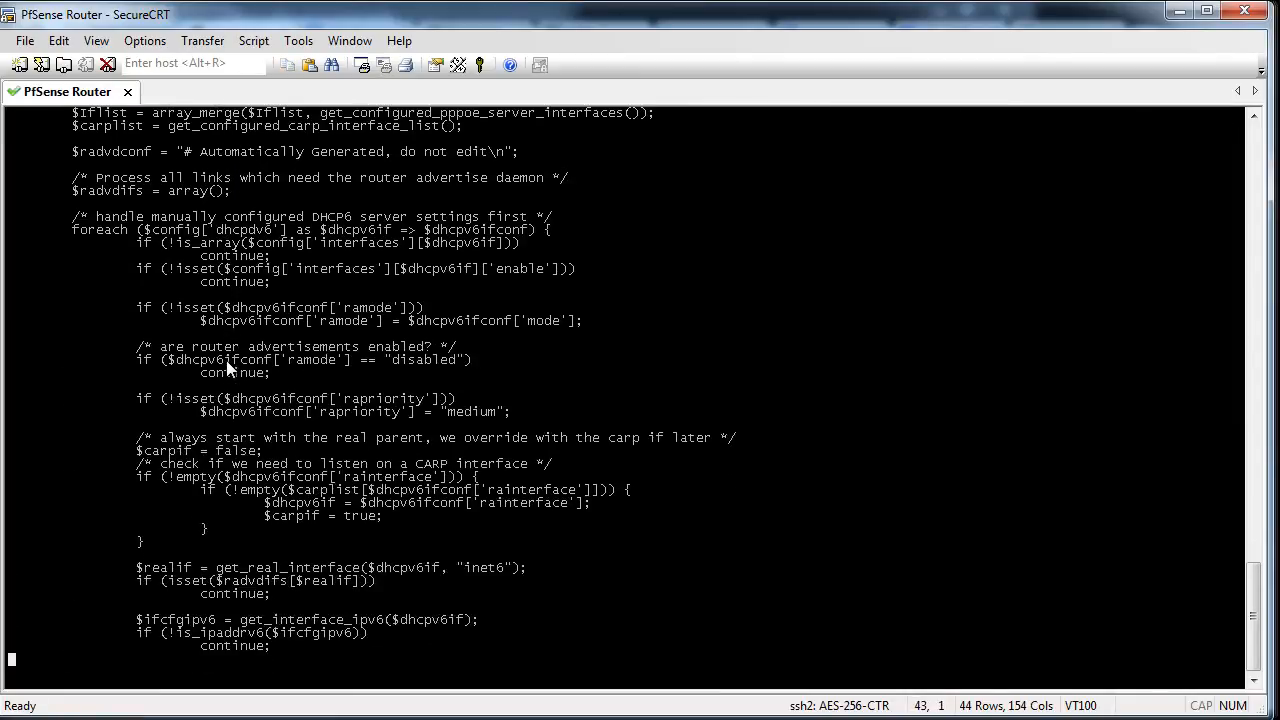
{"action": "key", "text": "Down"}
{"action": "key", "text": "Down"}
{"action": "key", "text": "Down"}
{"action": "key", "text": "Down"}
{"action": "key", "text": "Down"}
{"action": "key", "text": "Down"}
{"action": "key", "text": "Down"}
{"action": "key", "text": "Down"}
{"action": "key", "text": "Down"}
{"action": "key", "text": "Down"}
{"action": "key", "text": "Down"}
{"action": "key", "text": "Down"}
{"action": "key", "text": "Down"}
{"action": "key", "text": "Down"}
{"action": "key", "text": "Down"}
{"action": "key", "text": "Down"}
{"action": "key", "text": "Down"}
{"action": "key", "text": "Down"}
{"action": "key", "text": "Down"}
{"action": "key", "text": "Down"}
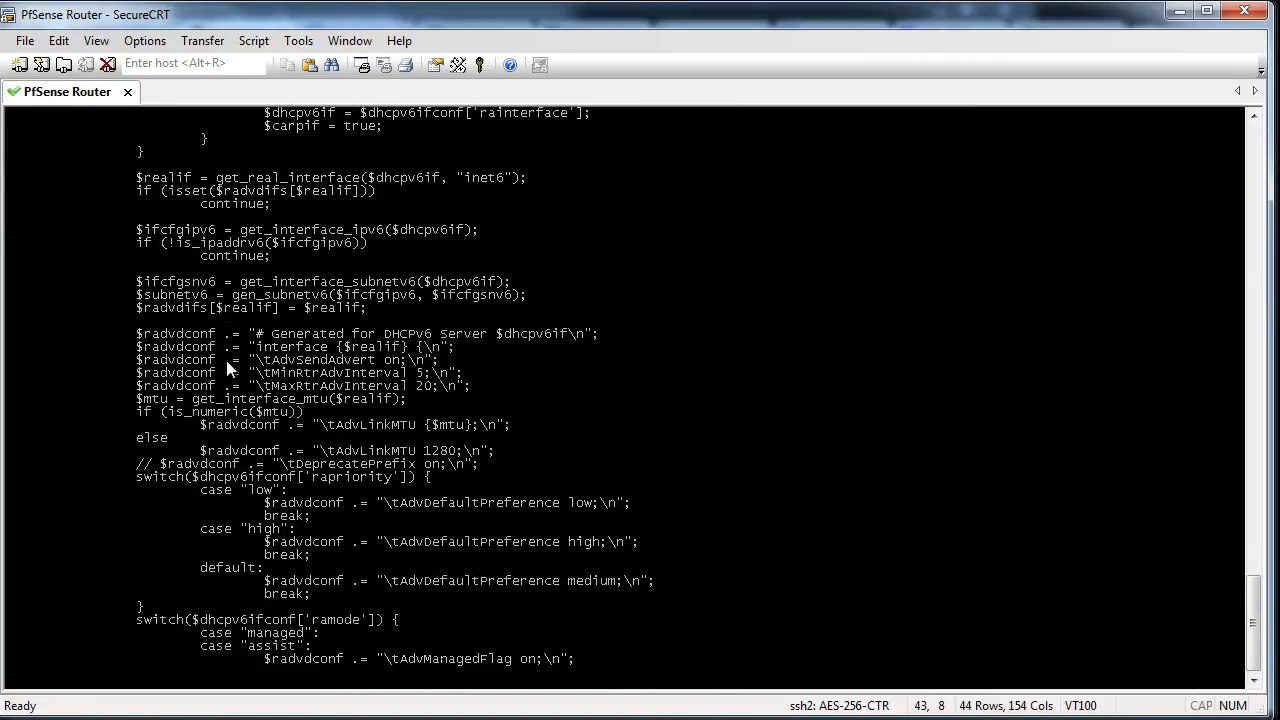
{"action": "key", "text": "Down"}
{"action": "key", "text": "Down"}
{"action": "key", "text": "Down"}
{"action": "key", "text": "Down"}
{"action": "key", "text": "Down"}
{"action": "key", "text": "Down"}
{"action": "key", "text": "Down"}
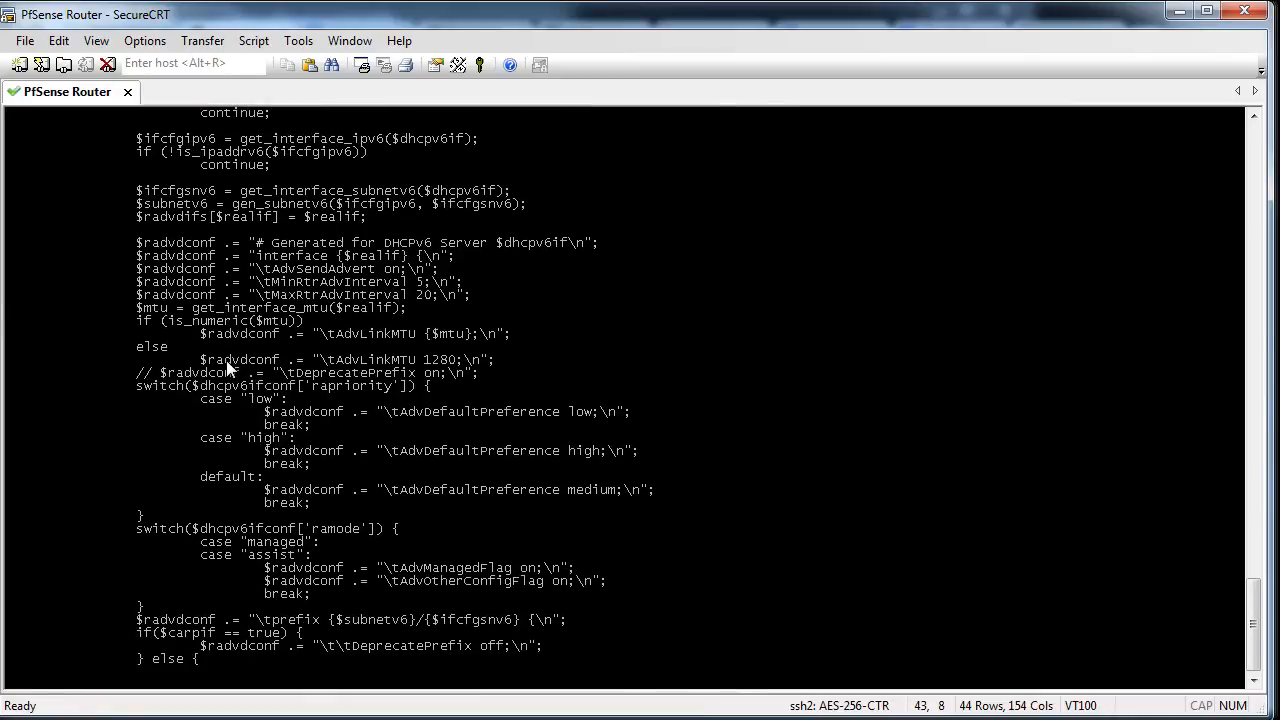
- Add a line under case "managed" and paste in the $radvdconf .= "\tAdvManagedFlag on;\n" statement copied from case "assist"
{"action": "key", "text": "Up"}
{"action": "key", "text": "Up"}
{"action": "key", "text": "Up"}
{"action": "key", "text": "Up"}
{"action": "key", "text": "Up"}
{"action": "key", "text": "Up"}
{"action": "key", "text": "Up"}
{"action": "key", "text": "Up"}
{"action": "key", "text": "Up"}
{"action": "key", "text": "Right"}
{"action": "key", "text": "Right"}
{"action": "key", "text": "Right"}
{"action": "key", "text": "Right"}
{"action": "key", "text": "Right"}
{"action": "key", "text": "Right"}
{"action": "key", "text": "Right"}
{"action": "key", "text": "Right"}
{"action": "key", "text": "Right"}
{"action": "key", "text": "Right"}
{"action": "key", "text": "Right"}
{"action": "key", "text": "Right"}
{"action": "key", "text": "Right"}
{"action": "key", "text": "Right"}
{"action": "key", "text": "Return"}
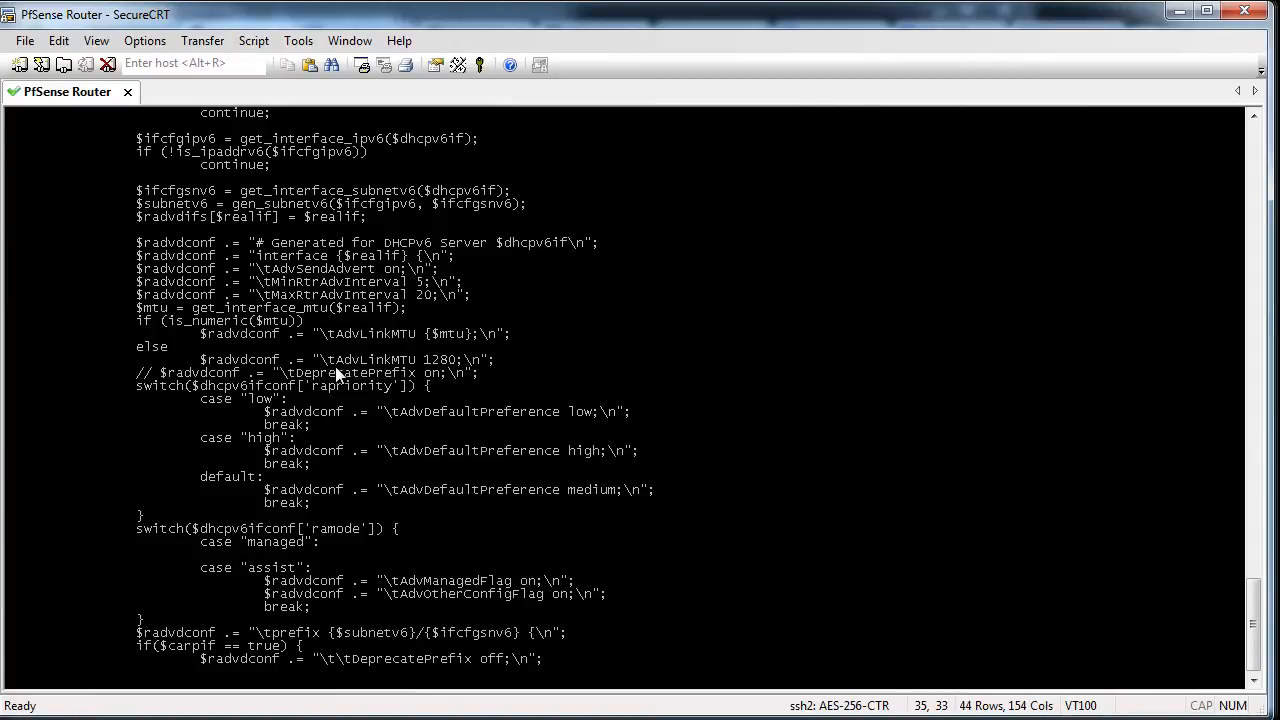
{"action": "left_click_drag", "start_coordinate": [265, 581], "coordinate": [568, 584]}
{"action": "right_click", "coordinate": [448, 535]}
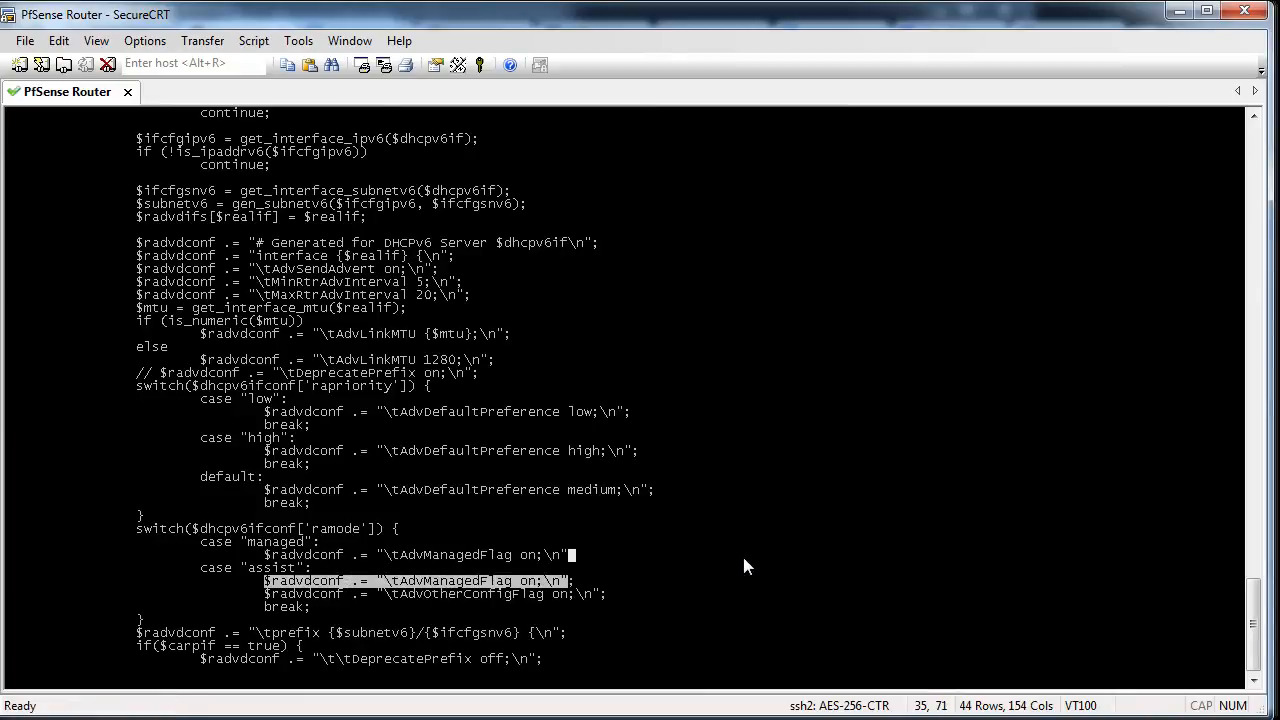
{"action": "key", "text": "Left"}
{"action": "key", "text": "Left"}
{"action": "key", "text": "Left"}
{"action": "key", "text": "Left"}
{"action": "type", "text": "d"}
{"action": "key", "text": "Escape"}
{"action": "type", "text": "ad"}
{"action": "key", "text": "Escape"}
{"action": "key", "text": "h"}
{"action": "key", "text": "h"}
{"action": "type", "text": "iff"}
{"action": "key", "text": "Escape"}
{"action": "key", "text": "l"}
{"action": "key", "text": "l"}
{"action": "key", "text": "Left"}
{"action": "key", "text": "Right"}
{"action": "key", "text": "Right"}
{"action": "key", "text": "Left"}
{"action": "key", "text": "Left"}
{"action": "type", "text": "d"}
{"action": "key", "text": "Left"}
{"action": "key", "text": "Right"}
{"action": "key", "text": "Right"}
{"action": "key", "text": "x"}
{"action": "key", "text": "shift+x"}
{"action": "key", "text": "shift+x"}
{"action": "key", "text": "shift+x"}
{"action": "key", "text": "BackSpace"}
{"action": "key", "text": "BackSpace"}
{"action": "type", "text": "n"}
- Add another line under case "managed" and paste in the $radvdconf .= "\tAdvOtherConfigFlag on;\n"; statement copied from case "assist"
{"action": "key", "text": "Right"}
{"action": "key", "text": "Right"}
{"action": "key", "text": "Right"}
{"action": "key", "text": "Return"}
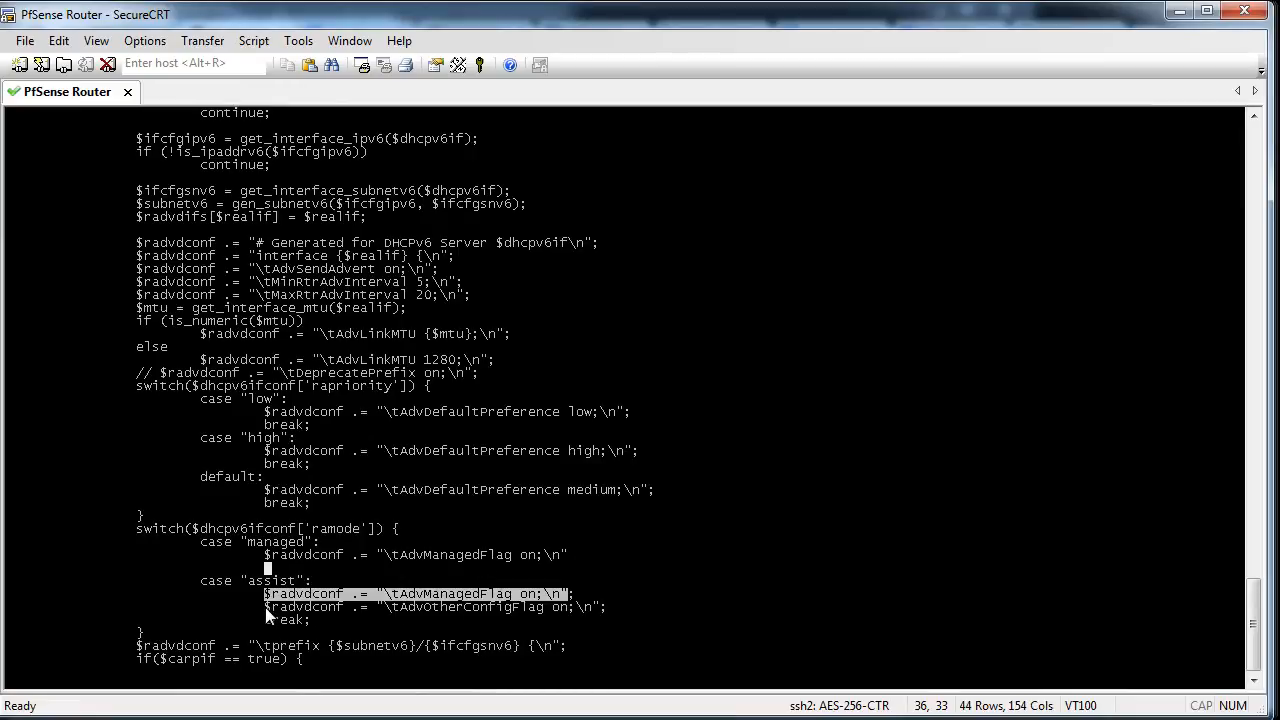
{"action": "left_click_drag", "start_coordinate": [266, 608], "coordinate": [610, 608]}
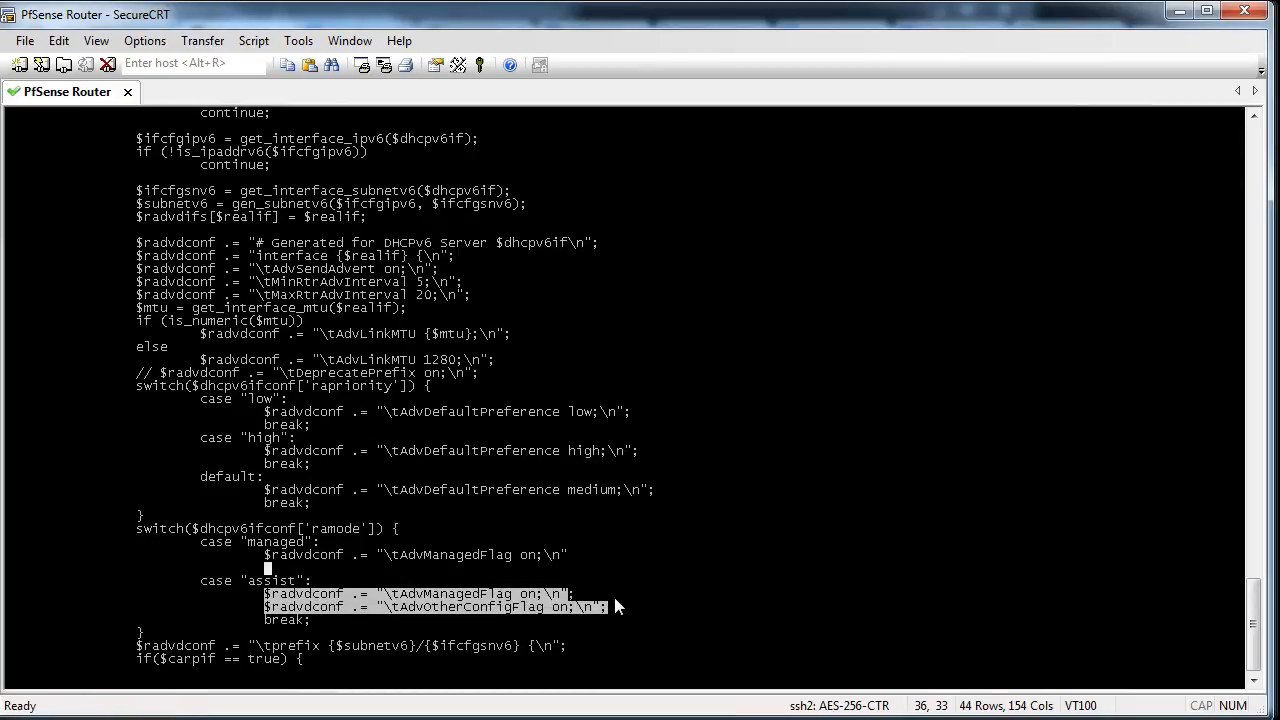
{"action": "right_click", "coordinate": [631, 566]}
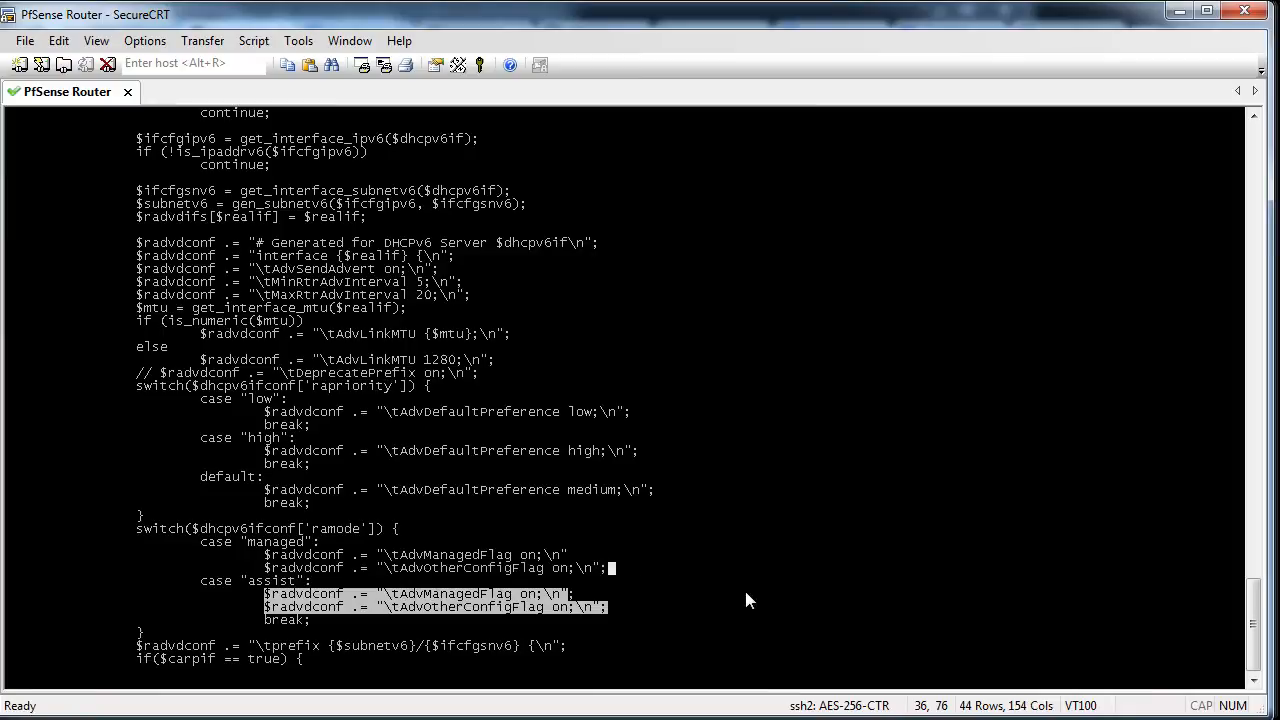
- Change AdvManagedFlag to off in the first $radvdconf statement under case "assist"
{"action": "key", "text": "Down"}
{"action": "key", "text": "Down"}
{"action": "left_click", "coordinate": [534, 597]}
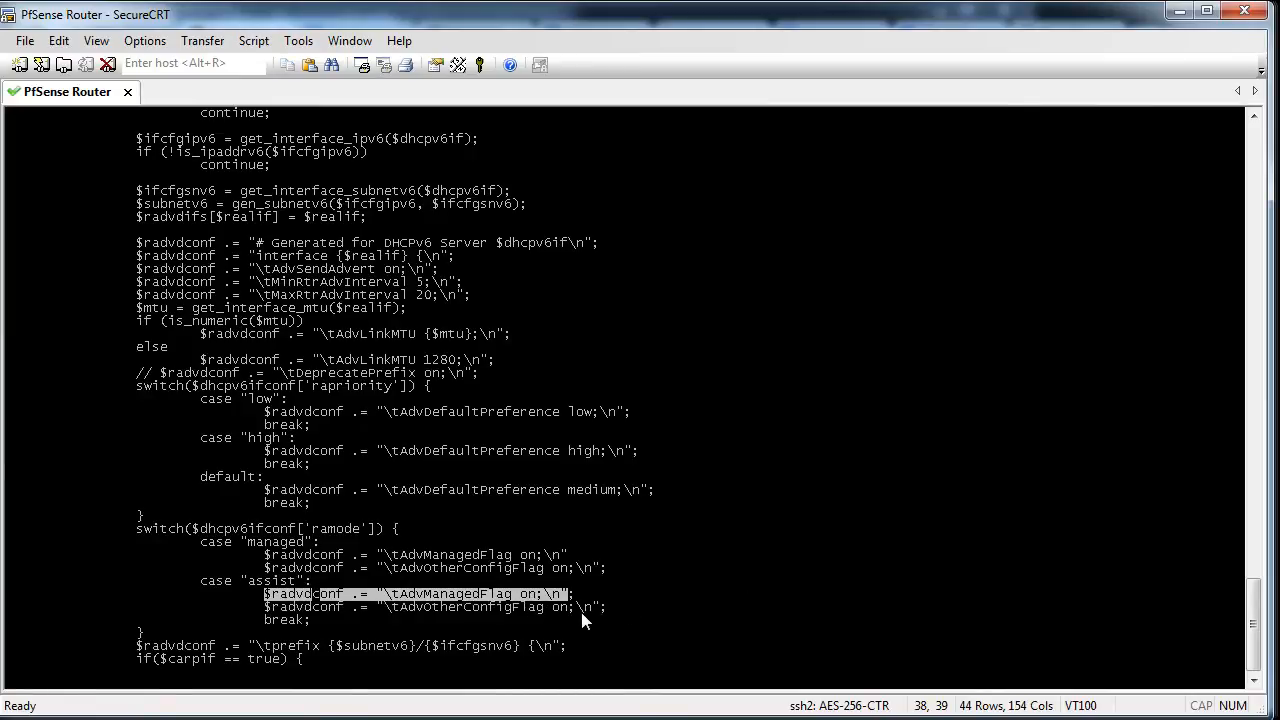
{"action": "key", "text": "Right"}
{"action": "key", "text": "Right"}
{"action": "key", "text": "Right"}
{"action": "key", "text": "Right"}
{"action": "key", "text": "Right"}
{"action": "key", "text": "Right"}
{"action": "key", "text": "Right"}
{"action": "key", "text": "Right"}
{"action": "key", "text": "Right"}
{"action": "key", "text": "Right"}
{"action": "key", "text": "Right"}
{"action": "key", "text": "Right"}
{"action": "key", "text": "Right"}
{"action": "key", "text": "Right"}
{"action": "key", "text": "Right"}
{"action": "key", "text": "Right"}
{"action": "key", "text": "Right"}
{"action": "key", "text": "Right"}
{"action": "key", "text": "Right"}
{"action": "key", "text": "Right"}
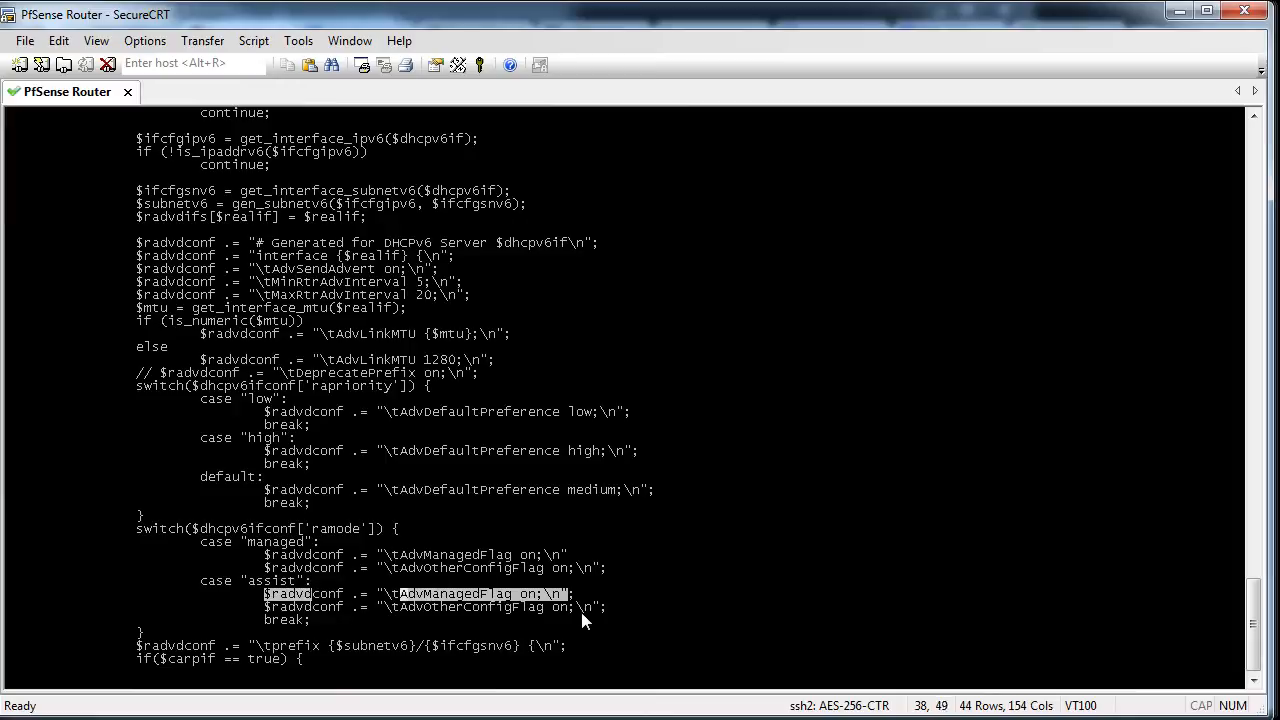
{"action": "key", "text": "Right"}
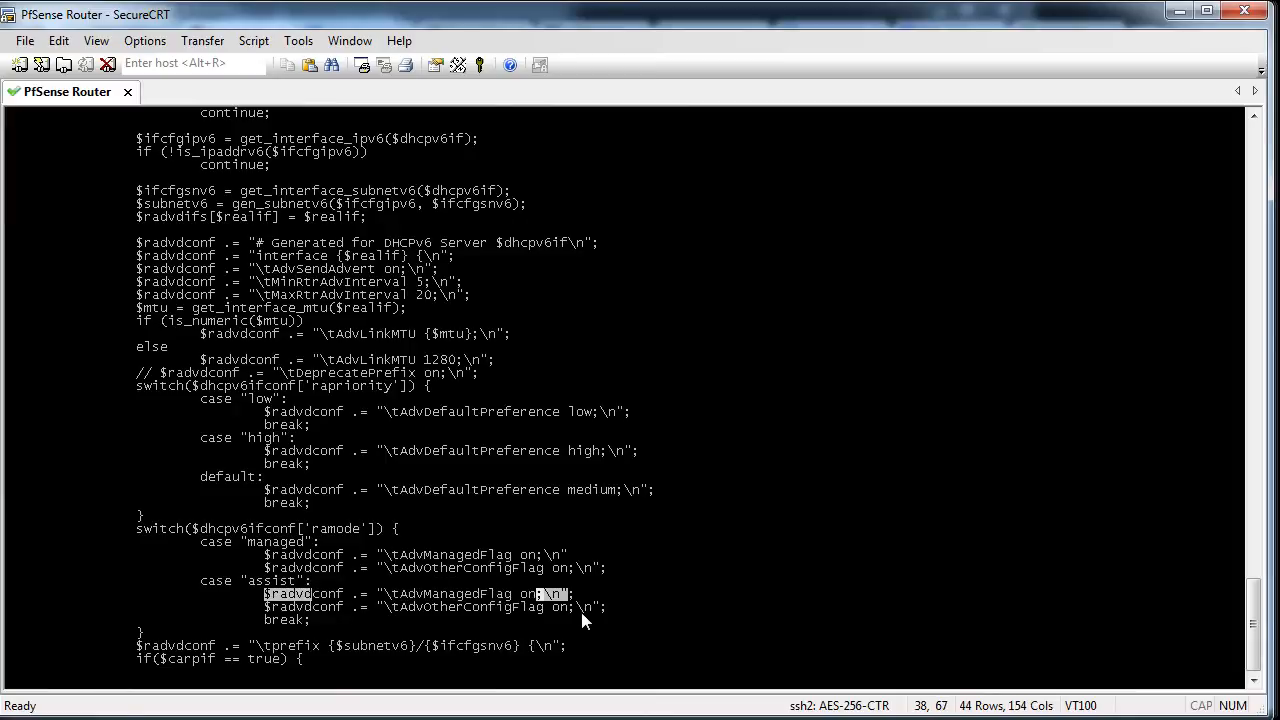
{"action": "key", "text": "Left"}
{"action": "key", "text": "Delete"}
{"action": "type", "text": "ff"}
- Save the changes to services.inc while keeping the file open in vi
{"action": "type", "text": ":wq"}
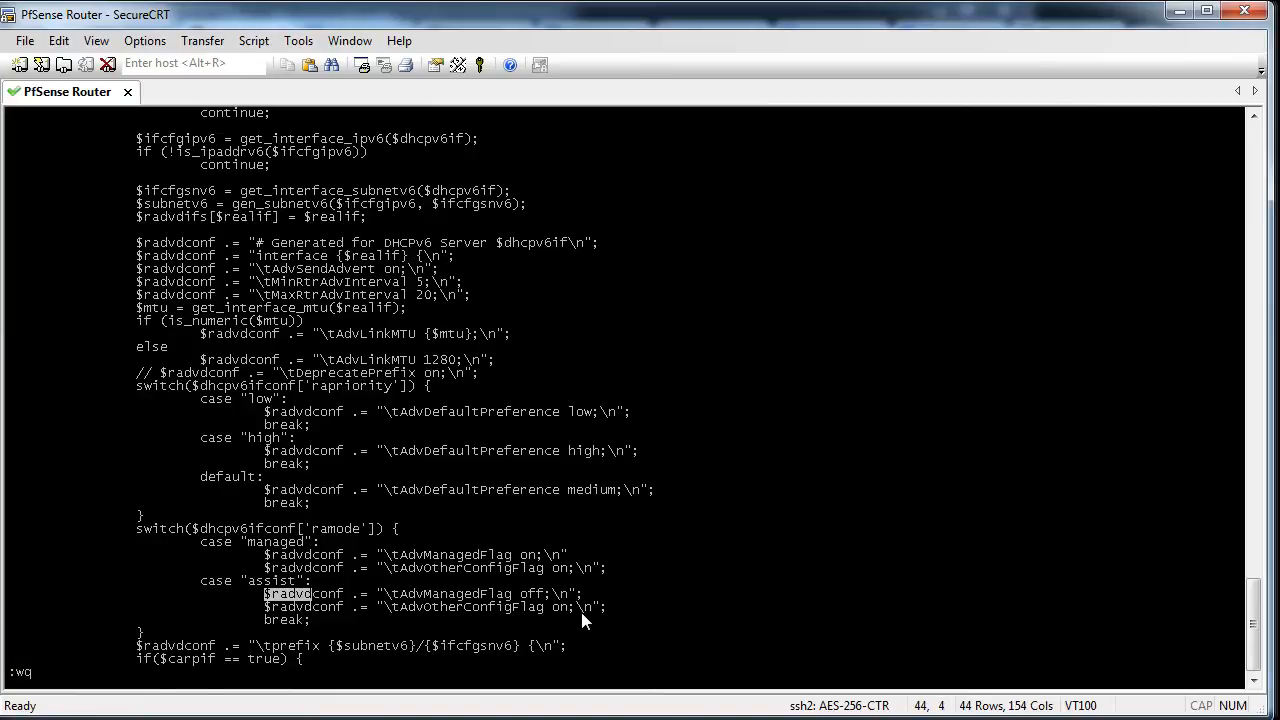
{"action": "key", "text": "BackSpace"}
{"action": "key", "text": "Return"}
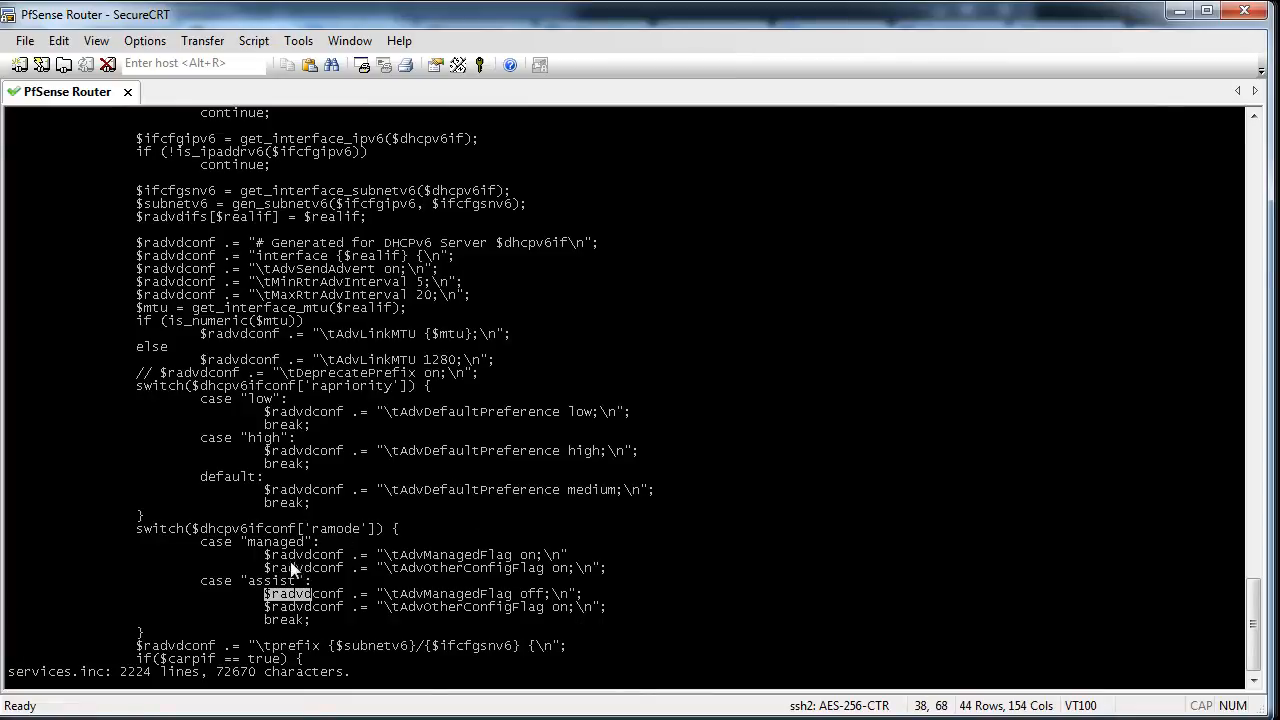
{"action": "left_click_drag", "start_coordinate": [291, 564], "coordinate": [282, 555]}
{"action": "left_click", "coordinate": [400, 523]}
{"action": "key", "text": "Left"}
{"action": "key", "text": "Left"}
{"action": "key", "text": "Left"}
{"action": "key", "text": "Left"}
{"action": "key", "text": "Left"}
{"action": "key", "text": "Left"}
{"action": "key", "text": "Left"}
{"action": "key", "text": "Left"}
{"action": "key", "text": "Left"}
{"action": "key", "text": "Left"}
{"action": "key", "text": "Left"}
{"action": "key", "text": "Left"}
{"action": "key", "text": "Left"}
{"action": "key", "text": "Left"}
{"action": "key", "text": "Left"}
{"action": "key", "text": "Left"}
{"action": "key", "text": "Left"}
{"action": "key", "text": "Left"}
{"action": "key", "text": "Left"}
{"action": "key", "text": "Left"}
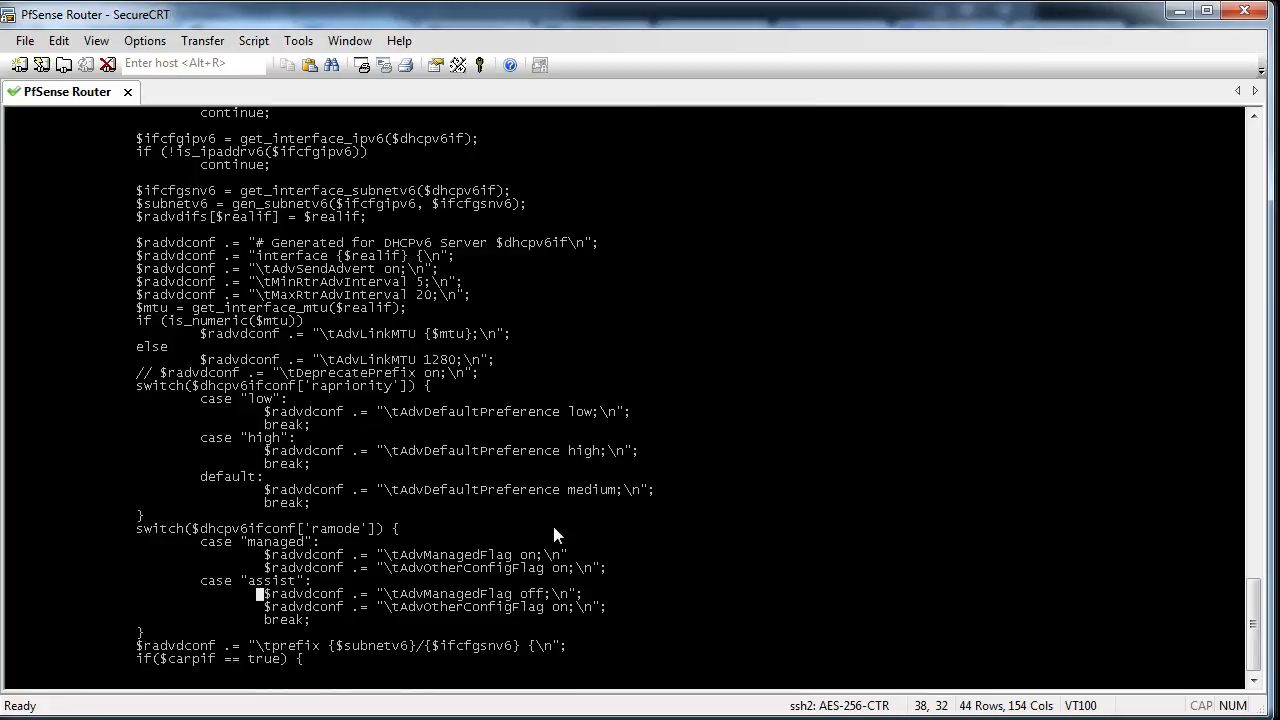
{"action": "key", "text": "Left"}
{"action": "key", "text": "Left"}
{"action": "key", "text": "Left"}
{"action": "key", "text": "Left"}
{"action": "key", "text": "Left"}
{"action": "key", "text": "Left"}
{"action": "key", "text": "Left"}
{"action": "key", "text": "Left"}
- Quit vi and print /var/etc/radvd.conf in the shell to check its AdvManagedFlag setting
{"action": "type", "text": ":q"}
{"action": "key", "text": "Return"}
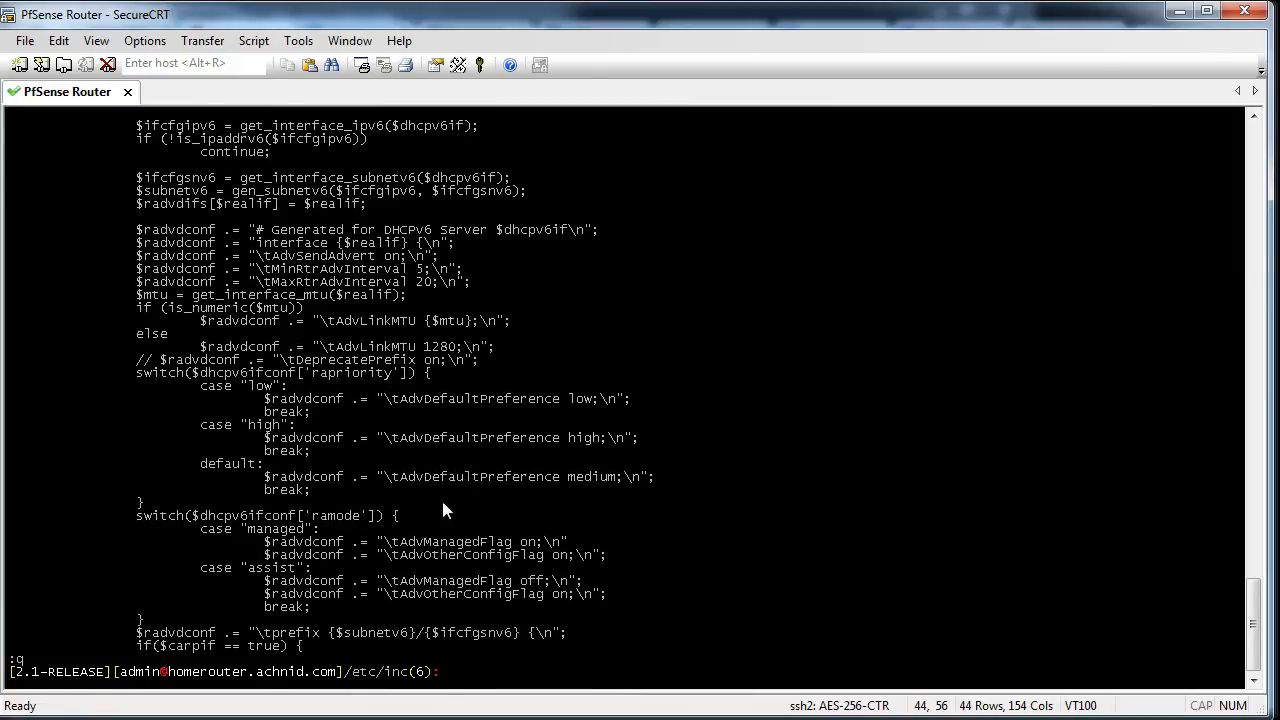
{"action": "key", "text": "Up"}
{"action": "key", "text": "Up"}
{"action": "key", "text": "Up"}
{"action": "key", "text": "Return"}
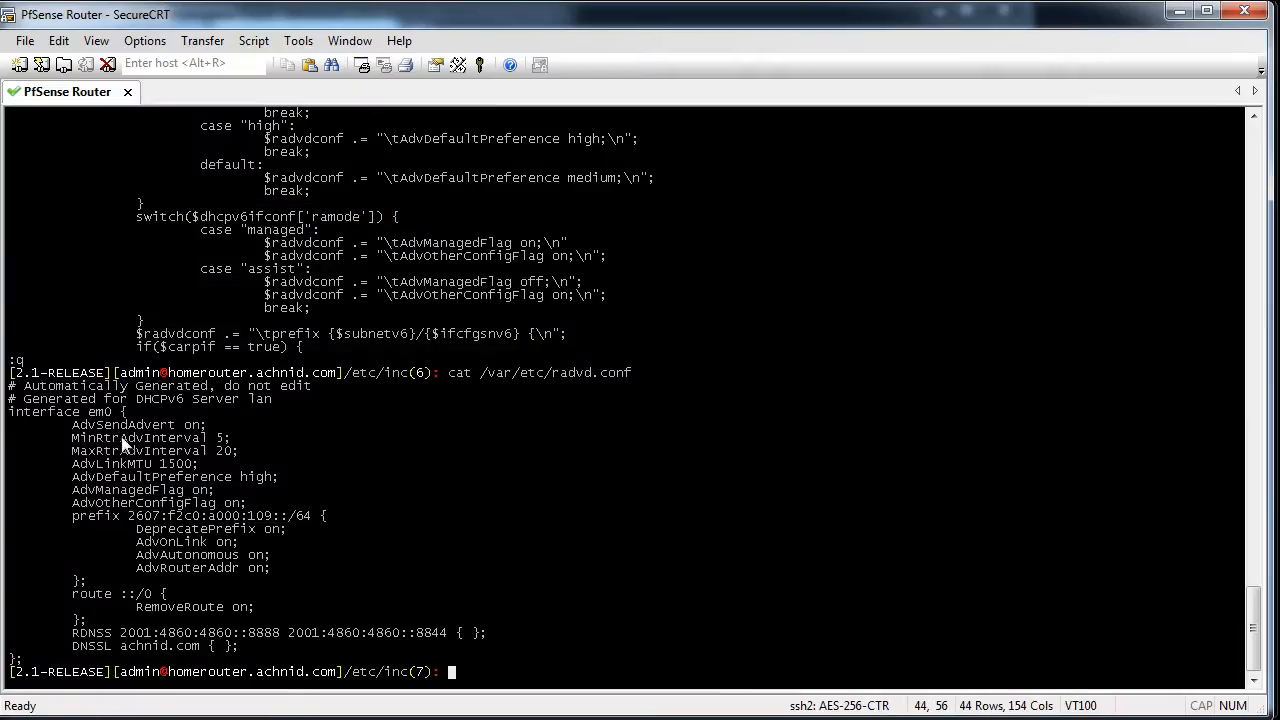
{"action": "left_click_drag", "start_coordinate": [74, 489], "coordinate": [214, 492]}
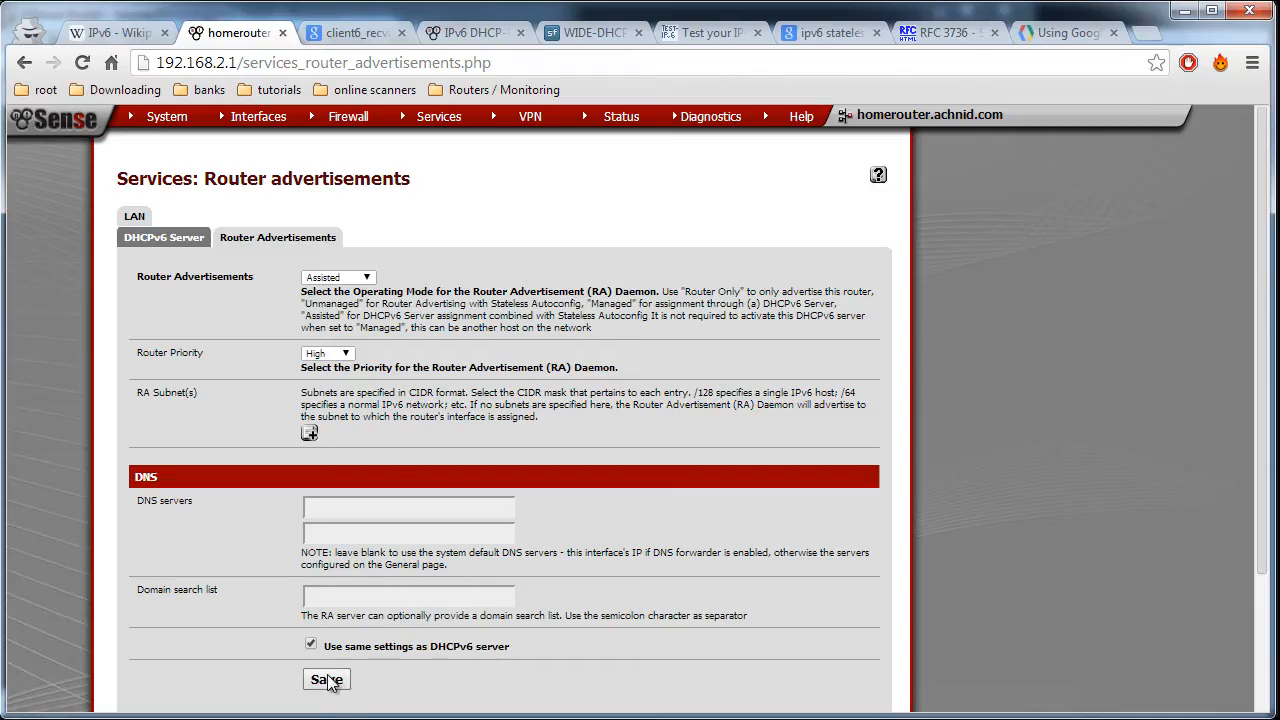
- Save the Assisted router advertisement settings in the pfSense web interface and return to the SecureCRT session
{"action": "left_click", "coordinate": [326, 681]}
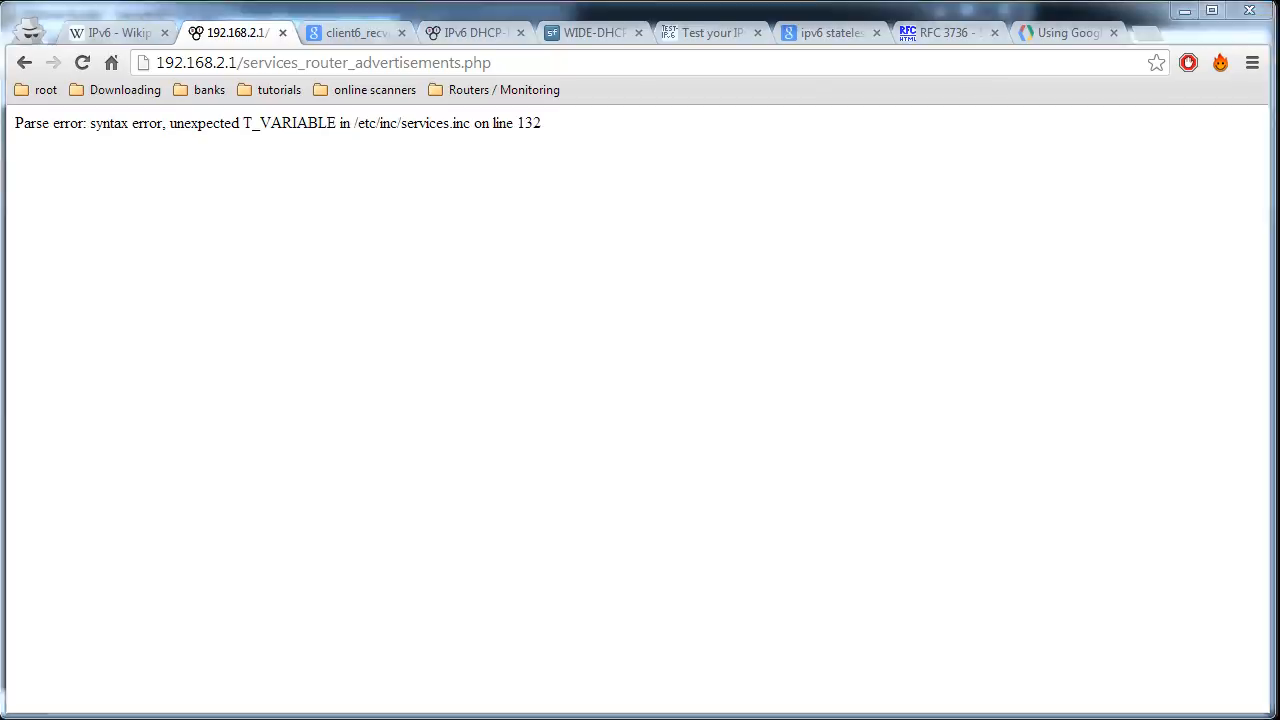
{"action": "key", "text": "alt+Tab"}
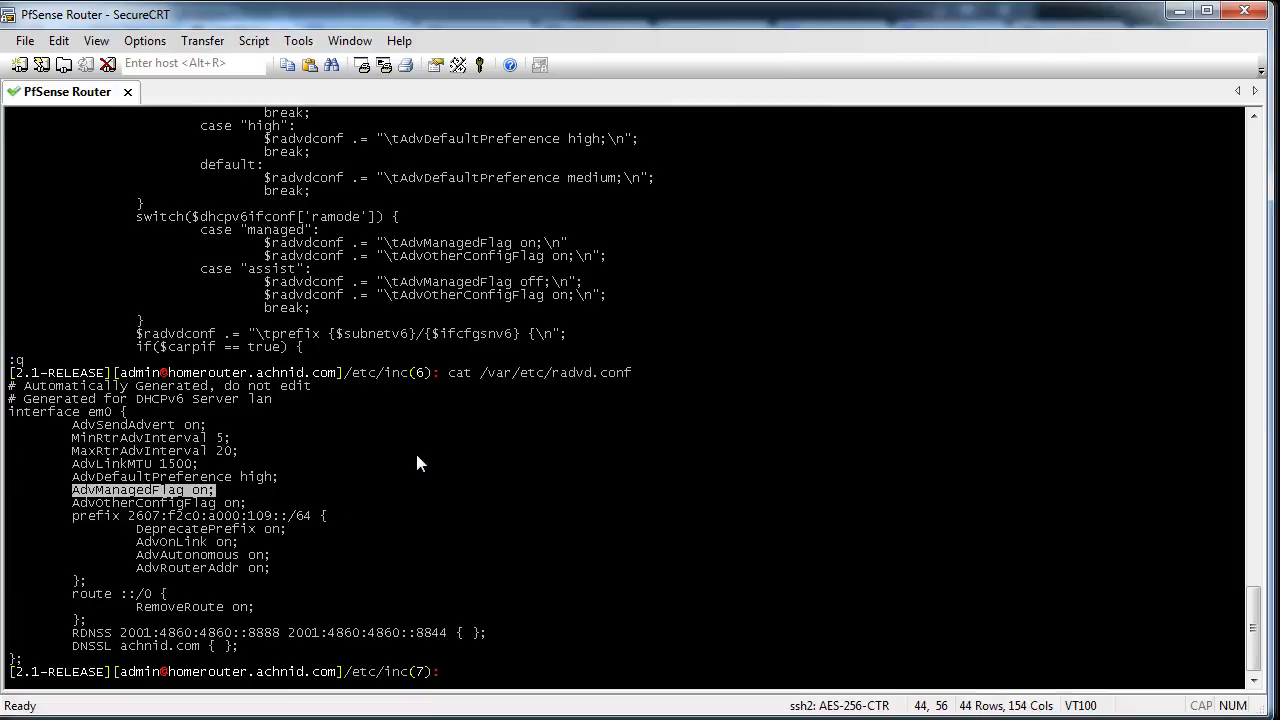
- Examine the statements under case "managed" and case "assist" in the services.inc listing for syntax mistakes
{"action": "left_click", "coordinate": [604, 257]}
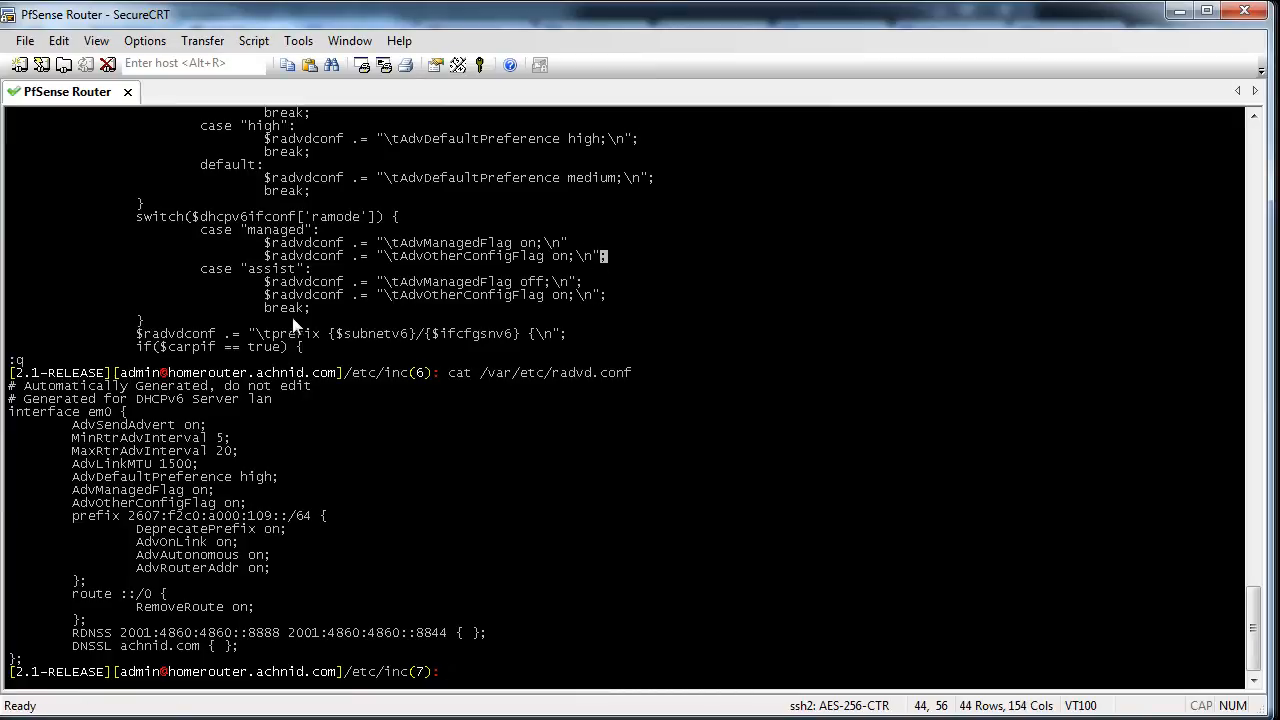
{"action": "left_click_drag", "start_coordinate": [267, 307], "coordinate": [318, 303]}
{"action": "left_click_drag", "start_coordinate": [284, 253], "coordinate": [281, 244]}
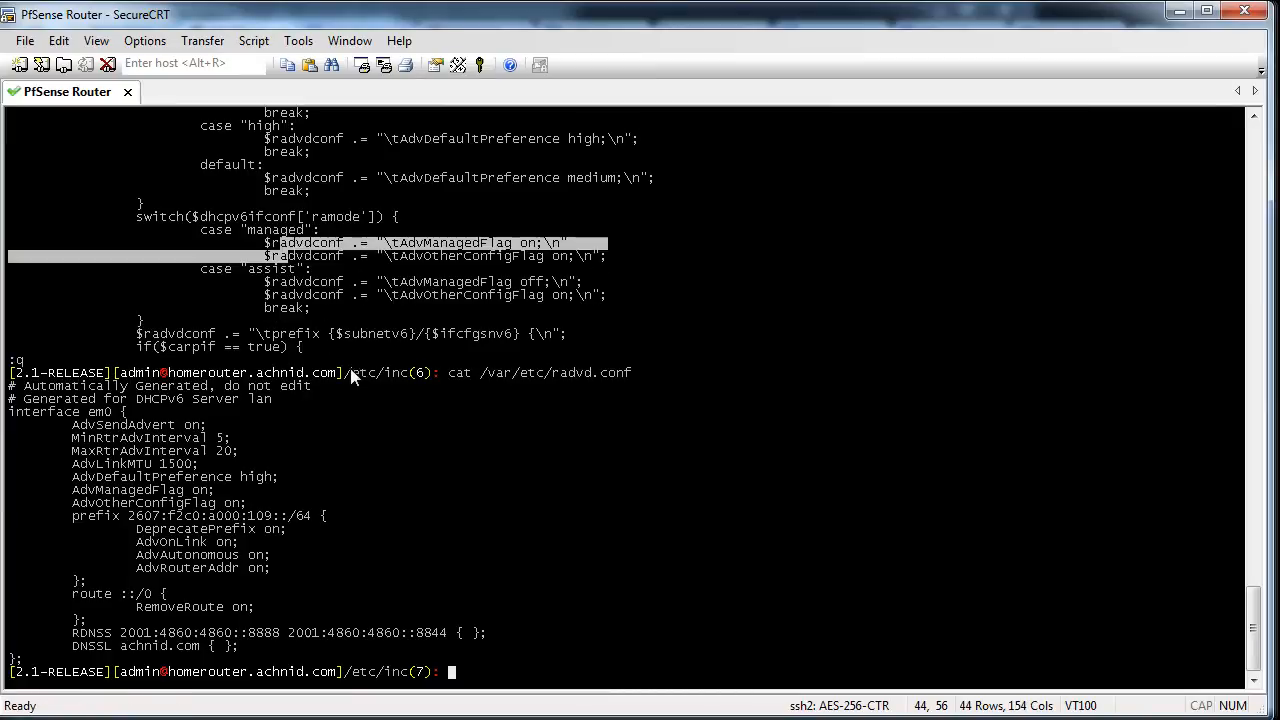
{"action": "left_click", "coordinate": [360, 391]}
- Reopen services.inc in vi and go to the switch on $dhcpv6ifconf['ramode']
{"action": "key", "text": "Up"}
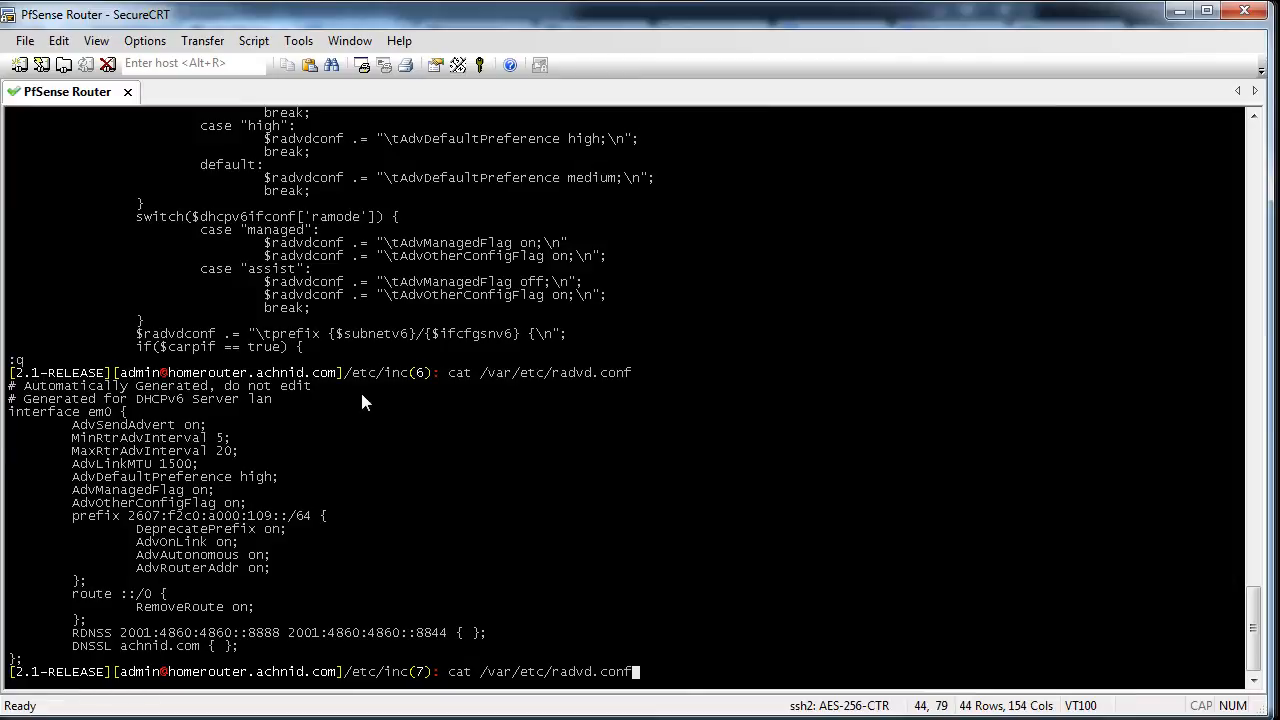
{"action": "key", "text": "Up"}
{"action": "key", "text": "Return"}
{"action": "key", "text": "Down"}
{"action": "key", "text": "Down"}
{"action": "key", "text": "Down"}
{"action": "key", "text": "Down"}
{"action": "key", "text": "Down"}
{"action": "key", "text": "Down"}
{"action": "key", "text": "Down"}
{"action": "key", "text": "Down"}
{"action": "key", "text": "Down"}
{"action": "key", "text": "Down"}
{"action": "key", "text": "Down"}
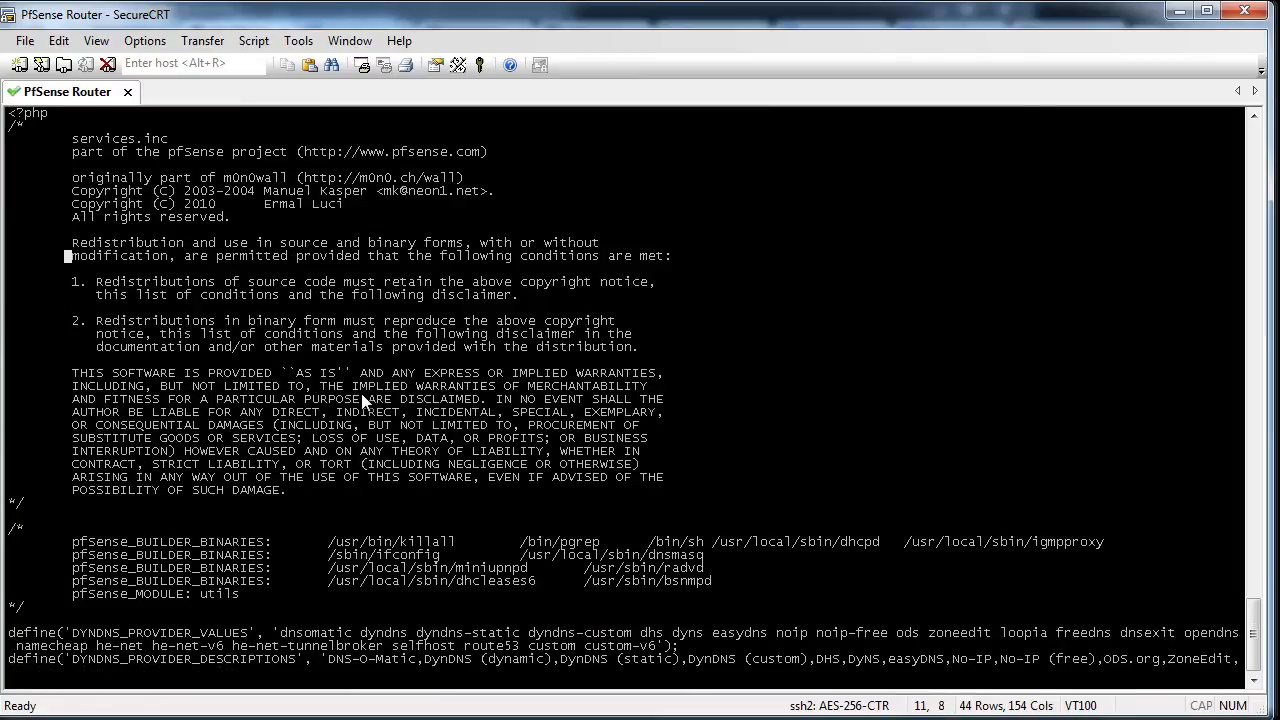
{"action": "key", "text": "Down"}
{"action": "key", "text": "Down"}
{"action": "key", "text": "Down"}
{"action": "key", "text": "Down"}
{"action": "key", "text": "Down"}
{"action": "key", "text": "Down"}
{"action": "key", "text": "Down"}
{"action": "key", "text": "Down"}
{"action": "key", "text": "Down"}
{"action": "key", "text": "Down"}
{"action": "key", "text": "Down"}
{"action": "key", "text": "Down"}
{"action": "key", "text": "Down"}
{"action": "key", "text": "Down"}
{"action": "key", "text": "Down"}
{"action": "key", "text": "Down"}
{"action": "key", "text": "Down"}
{"action": "key", "text": "Down"}
{"action": "key", "text": "Down"}
{"action": "key", "text": "Down"}
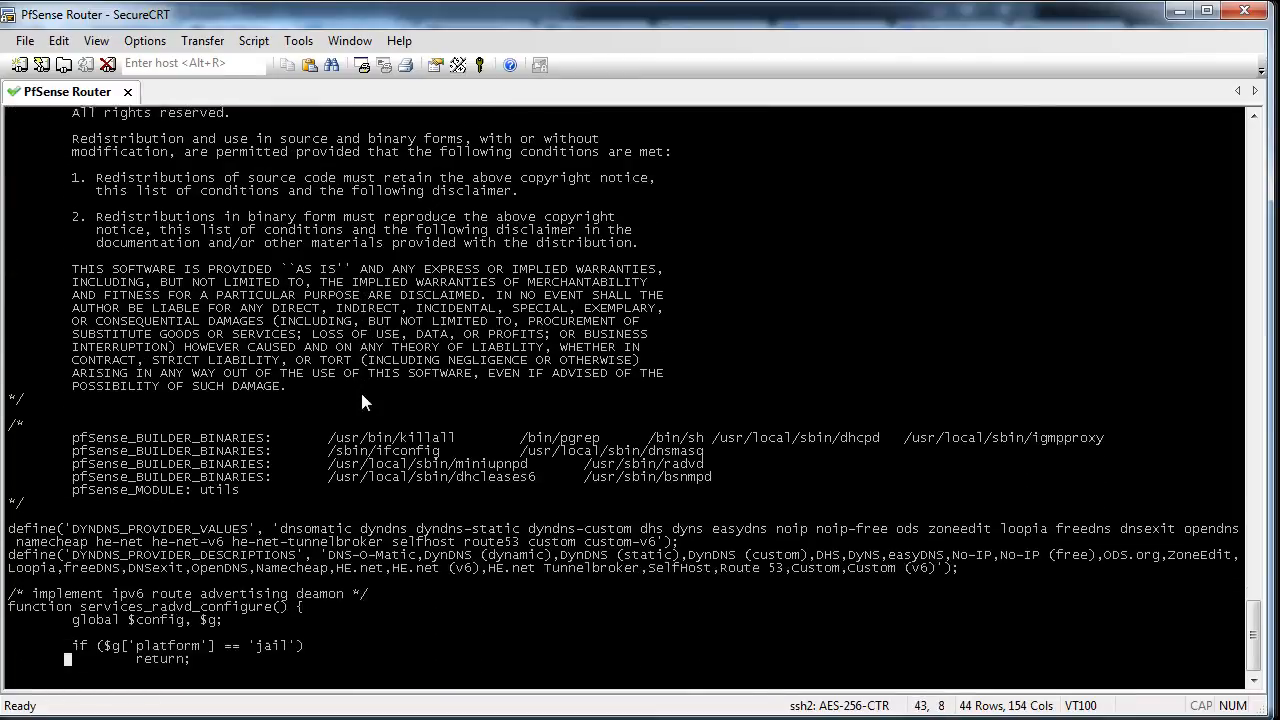
{"action": "key", "text": "Down"}
{"action": "key", "text": "Down"}
{"action": "key", "text": "Down"}
{"action": "key", "text": "Down"}
{"action": "key", "text": "Down"}
{"action": "key", "text": "Down"}
{"action": "key", "text": "Down"}
{"action": "key", "text": "Down"}
{"action": "key", "text": "Down"}
{"action": "key", "text": "Down"}
{"action": "key", "text": "Down"}
{"action": "key", "text": "Down"}
{"action": "key", "text": "Down"}
{"action": "key", "text": "Down"}
{"action": "key", "text": "Down"}
{"action": "key", "text": "Down"}
{"action": "key", "text": "Down"}
{"action": "key", "text": "Down"}
{"action": "key", "text": "Down"}
{"action": "key", "text": "Down"}
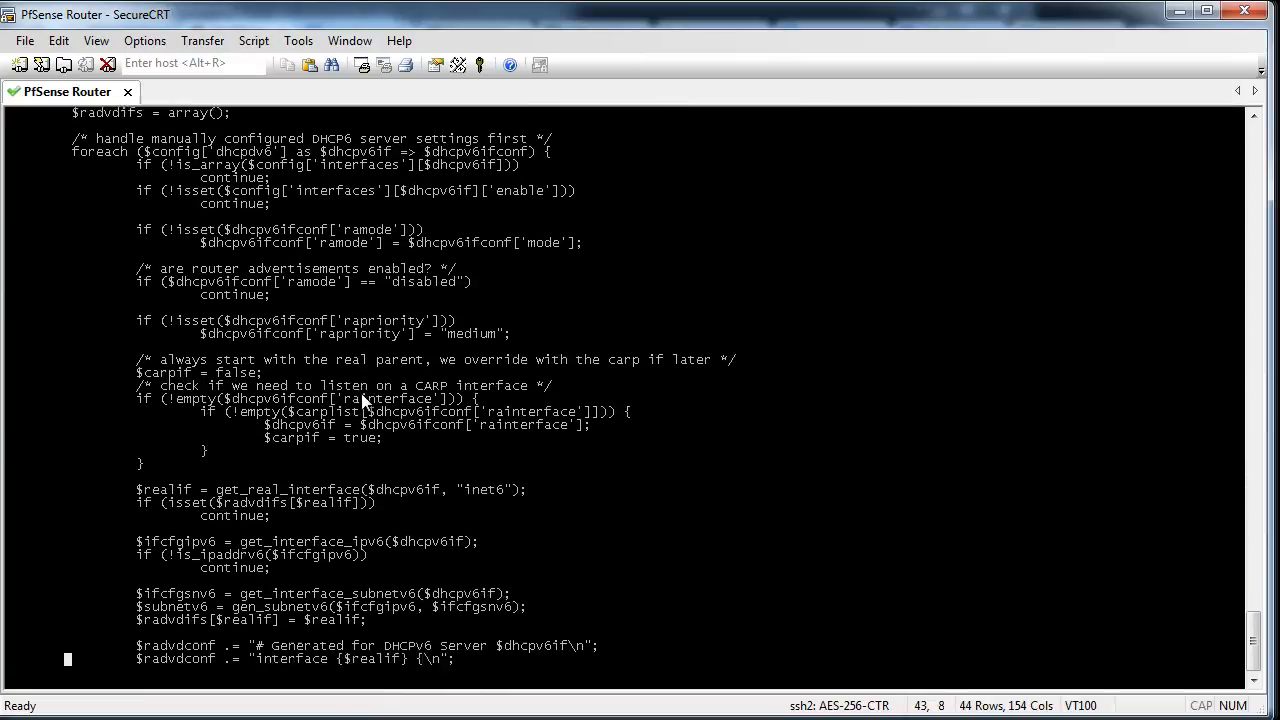
{"action": "key", "text": "Down"}
{"action": "key", "text": "Down"}
{"action": "key", "text": "Down"}
{"action": "key", "text": "Down"}
{"action": "key", "text": "Down"}
{"action": "key", "text": "Down"}
{"action": "key", "text": "Down"}
{"action": "key", "text": "Down"}
{"action": "key", "text": "Down"}
{"action": "key", "text": "Down"}
{"action": "key", "text": "Down"}
{"action": "key", "text": "Down"}
{"action": "key", "text": "Down"}
{"action": "key", "text": "Down"}
{"action": "key", "text": "Down"}
{"action": "key", "text": "Down"}
{"action": "key", "text": "Down"}
{"action": "key", "text": "Down"}
{"action": "key", "text": "Down"}
{"action": "key", "text": "Down"}
{"action": "key", "text": "Down"}
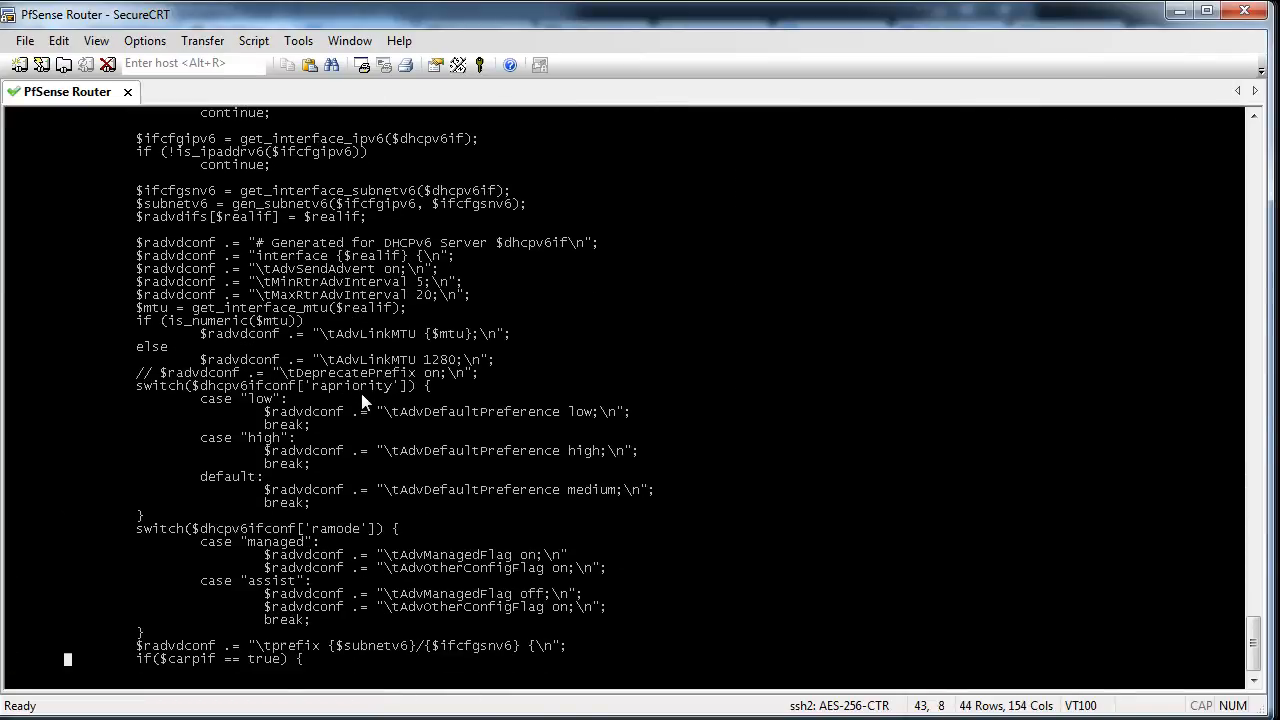
- Add the missing semicolon at the end of the AdvManagedFlag on statement under case "managed"
{"action": "key", "text": "Up"}
{"action": "key", "text": "Up"}
{"action": "key", "text": "Up"}
{"action": "key", "text": "Up"}
{"action": "key", "text": "Up"}
{"action": "key", "text": "Up"}
{"action": "key", "text": "Up"}
{"action": "key", "text": "Up"}
{"action": "key", "text": "Right"}
{"action": "key", "text": "Right"}
{"action": "key", "text": "Right"}
{"action": "key", "text": "Right"}
{"action": "key", "text": "Right"}
{"action": "key", "text": "Right"}
{"action": "key", "text": "Right"}
{"action": "key", "text": "Right"}
{"action": "key", "text": "Right"}
{"action": "key", "text": "Right"}
{"action": "key", "text": "Right"}
{"action": "key", "text": "Right"}
{"action": "key", "text": "Right"}
{"action": "key", "text": "Right"}
{"action": "key", "text": "Right"}
{"action": "key", "text": "Right"}
{"action": "key", "text": "Right"}
{"action": "key", "text": "Right"}
{"action": "key", "text": "Right"}
{"action": "key", "text": "Right"}
{"action": "key", "text": "Right"}
{"action": "key", "text": "Right"}
{"action": "key", "text": "Right"}
{"action": "key", "text": "Right"}
{"action": "key", "text": "Right"}
{"action": "key", "text": "Right"}
{"action": "key", "text": "Right"}
{"action": "key", "text": "Right"}
{"action": "key", "text": "Right"}
{"action": "key", "text": "Right"}
{"action": "key", "text": "Right"}
{"action": "key", "text": "Right"}
{"action": "key", "text": "Right"}
{"action": "key", "text": "Right"}
{"action": "key", "text": "Right"}
{"action": "key", "text": "Right"}
{"action": "key", "text": "Right"}
{"action": "key", "text": "Right"}
{"action": "key", "text": "Right"}
{"action": "key", "text": "Right"}
{"action": "key", "text": "Right"}
- Add a break; line after the AdvOtherConfigFlag statement in case "managed", then save services.inc and quit vi
{"action": "key", "text": "Down"}
{"action": "key", "text": "Down"}
{"action": "key", "text": "Down"}
{"action": "key", "text": "Up"}
{"action": "key", "text": "Up"}
{"action": "key", "text": "Right"}
{"action": "key", "text": "Right"}
{"action": "key", "text": "Return"}
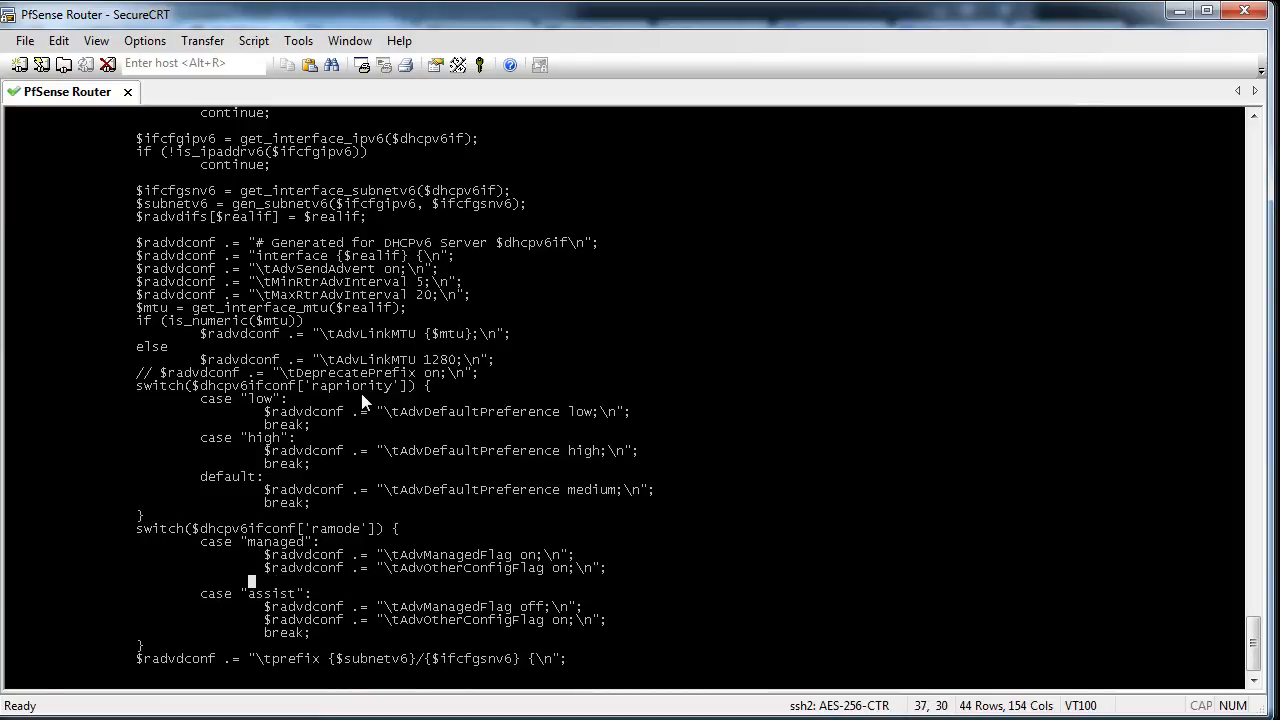
{"action": "type", "text": "break;"}
{"action": "key", "text": "Escape"}
{"action": "type", "text": ":wq"}
{"action": "key", "text": "Return"}
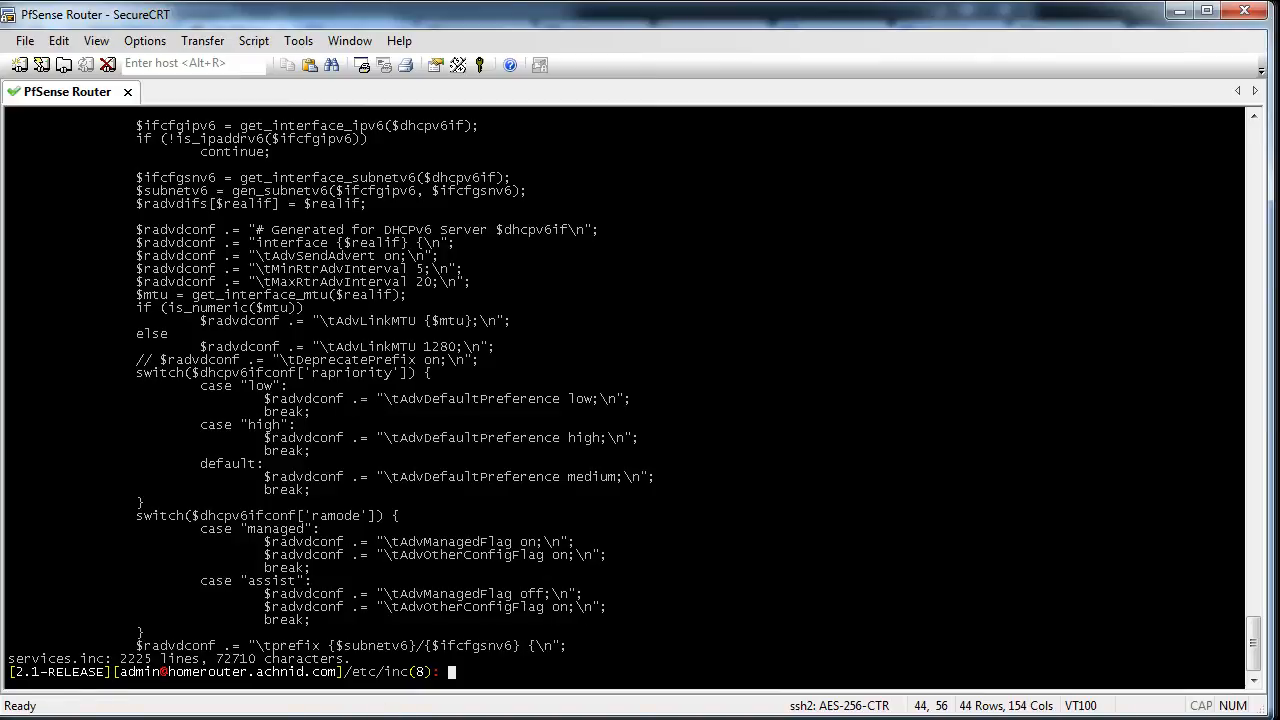
- Print /var/etc/radvd.conf in the shell to check the generated advertisement flags
{"action": "key", "text": "Up"}
{"action": "key", "text": "Up"}
{"action": "key", "text": "Return"}
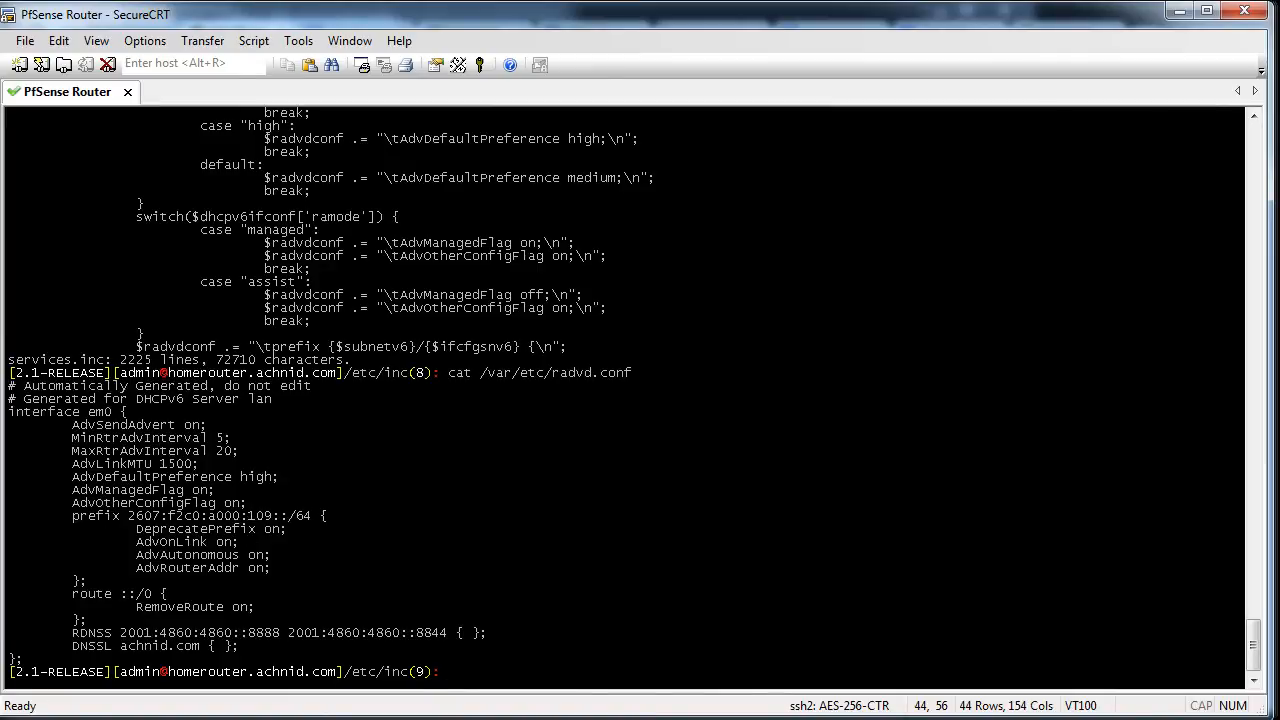
- Switch to the browser and load services_router_advertisements.php afresh on the pfSense router
{"action": "key", "text": "alt+Tab"}
{"action": "left_click", "coordinate": [24, 62]}
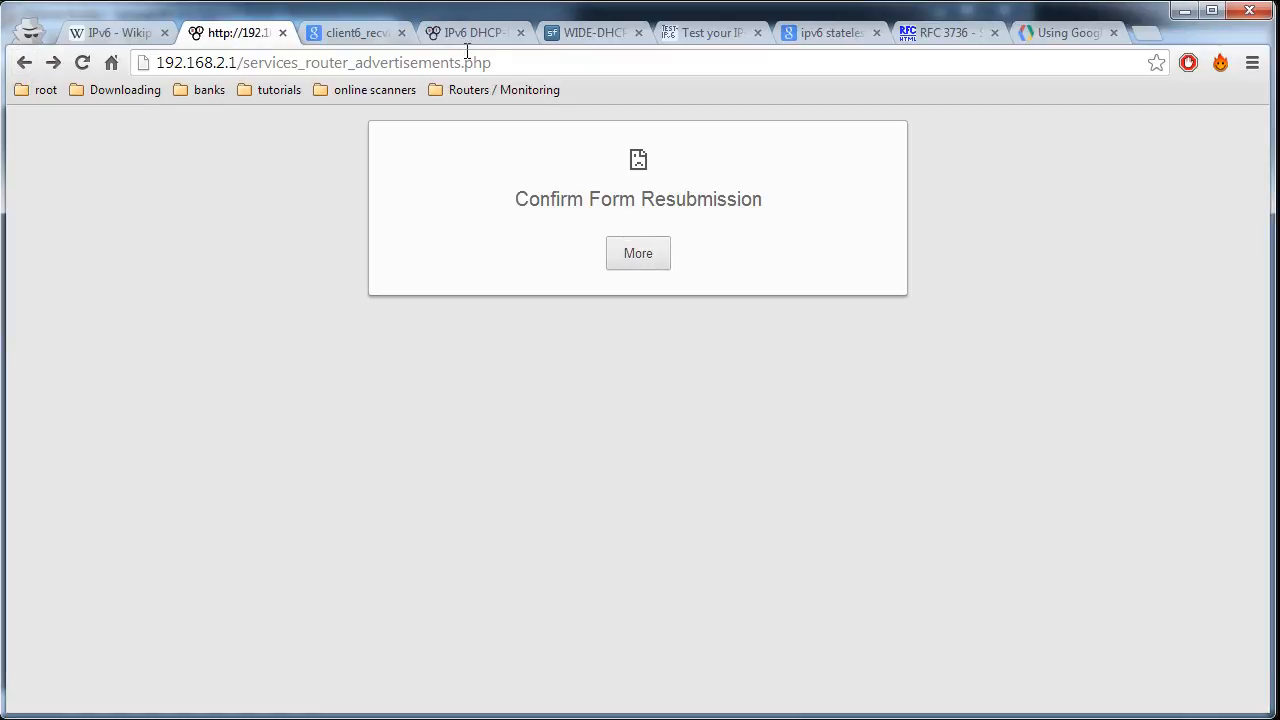
{"action": "left_click", "coordinate": [518, 64]}
{"action": "key", "text": "Return"}
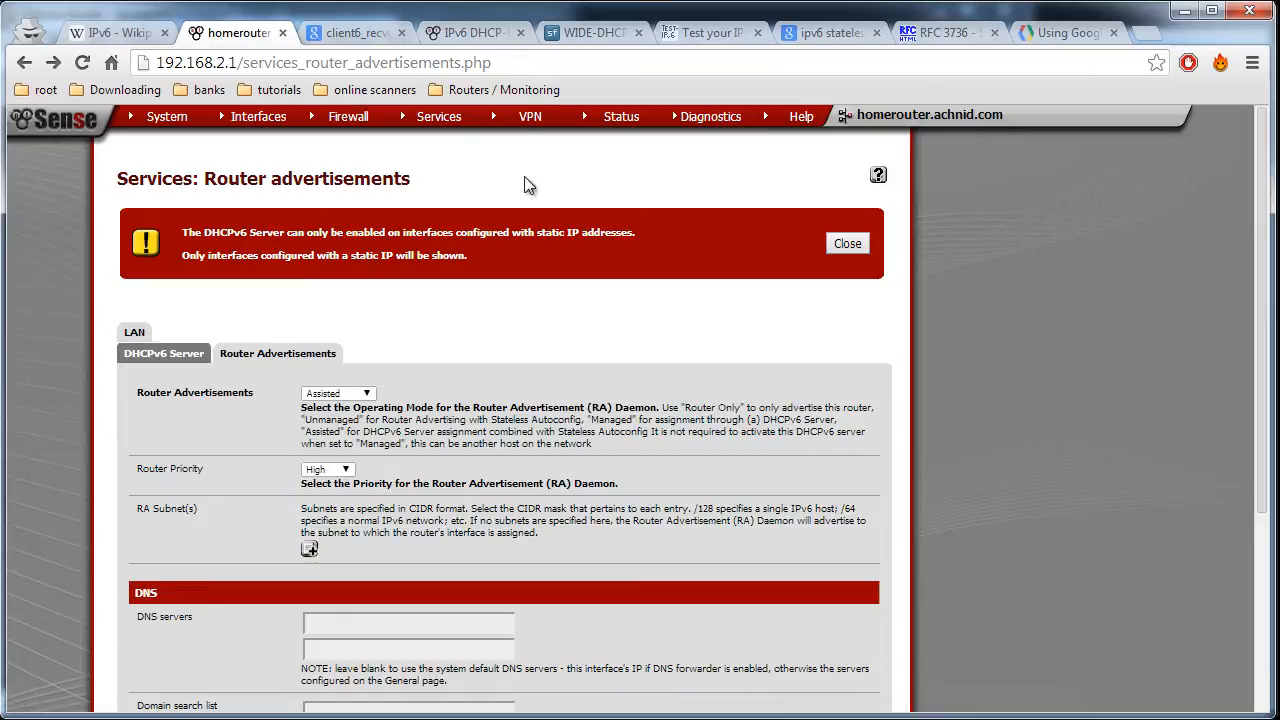
- Dismiss the DHCPv6 notice and save the router advertisement settings with the mode set to Assisted
{"action": "left_click", "coordinate": [848, 245]}
{"action": "left_click", "coordinate": [360, 280]}
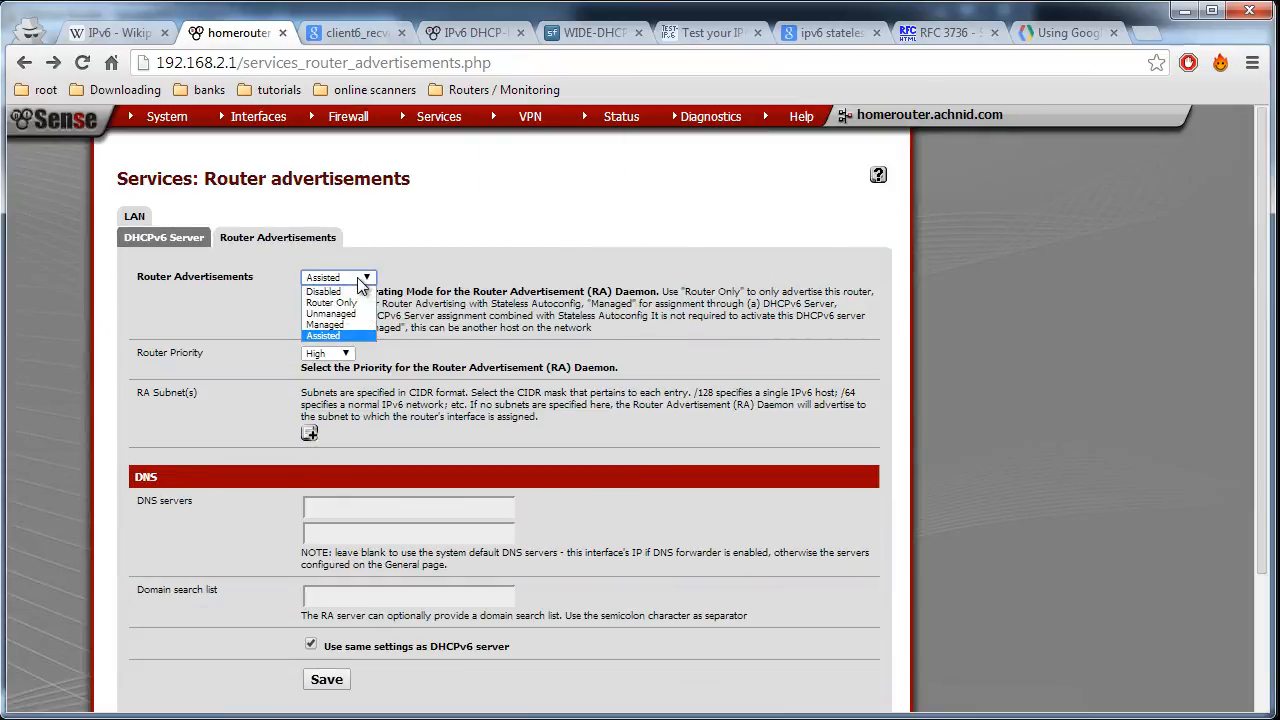
{"action": "left_click", "coordinate": [335, 335]}
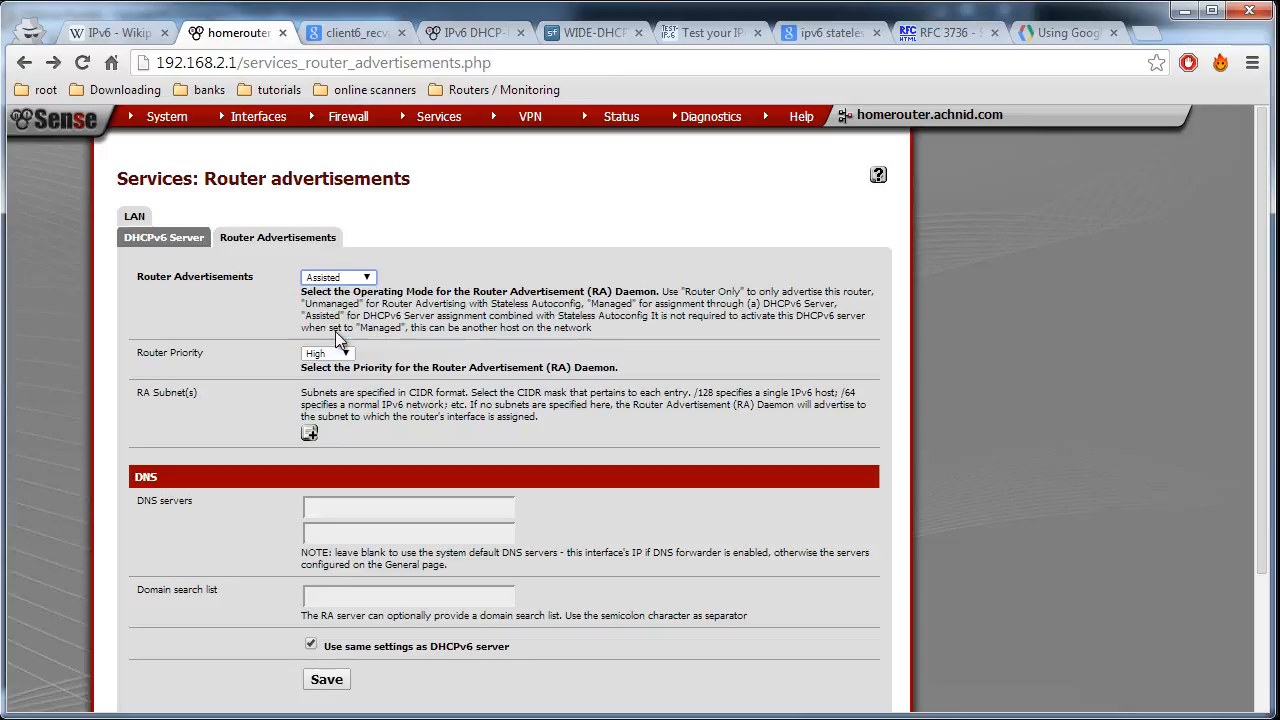
{"action": "left_click", "coordinate": [330, 682]}
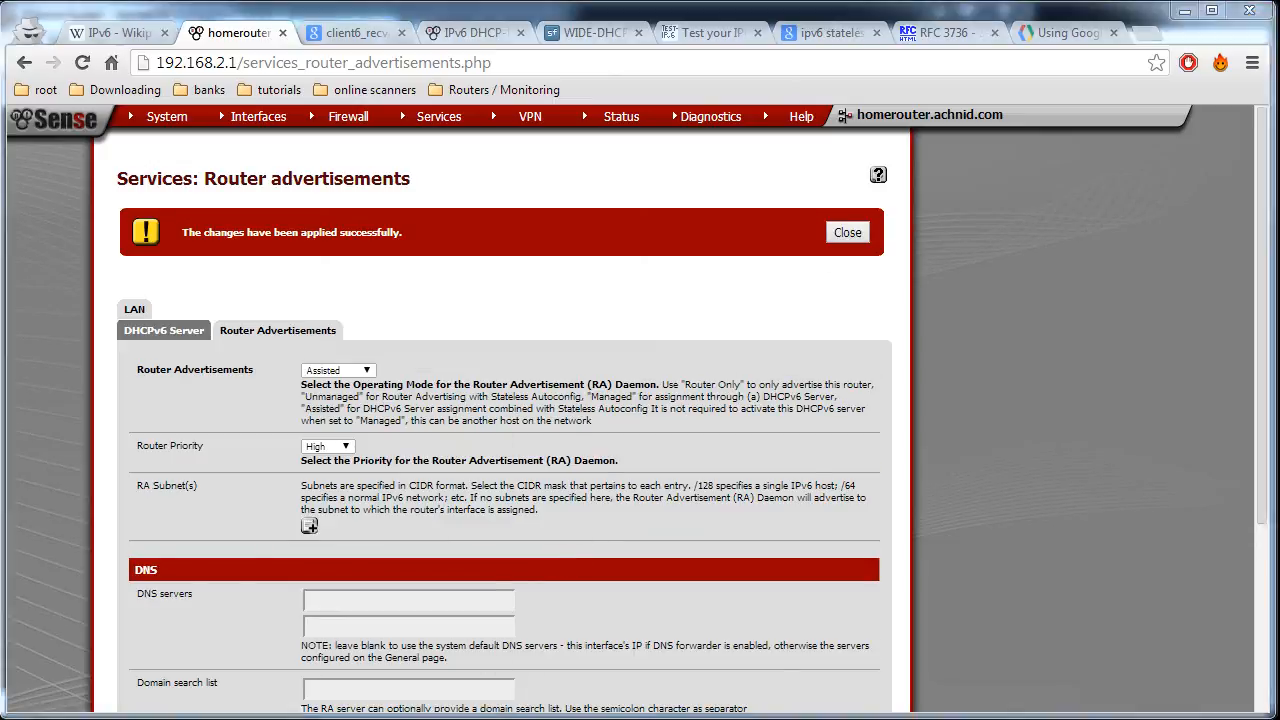
- Return to the SecureCRT session and print the regenerated /var/etc/radvd.conf again
{"action": "left_click", "coordinate": [586, 717]}
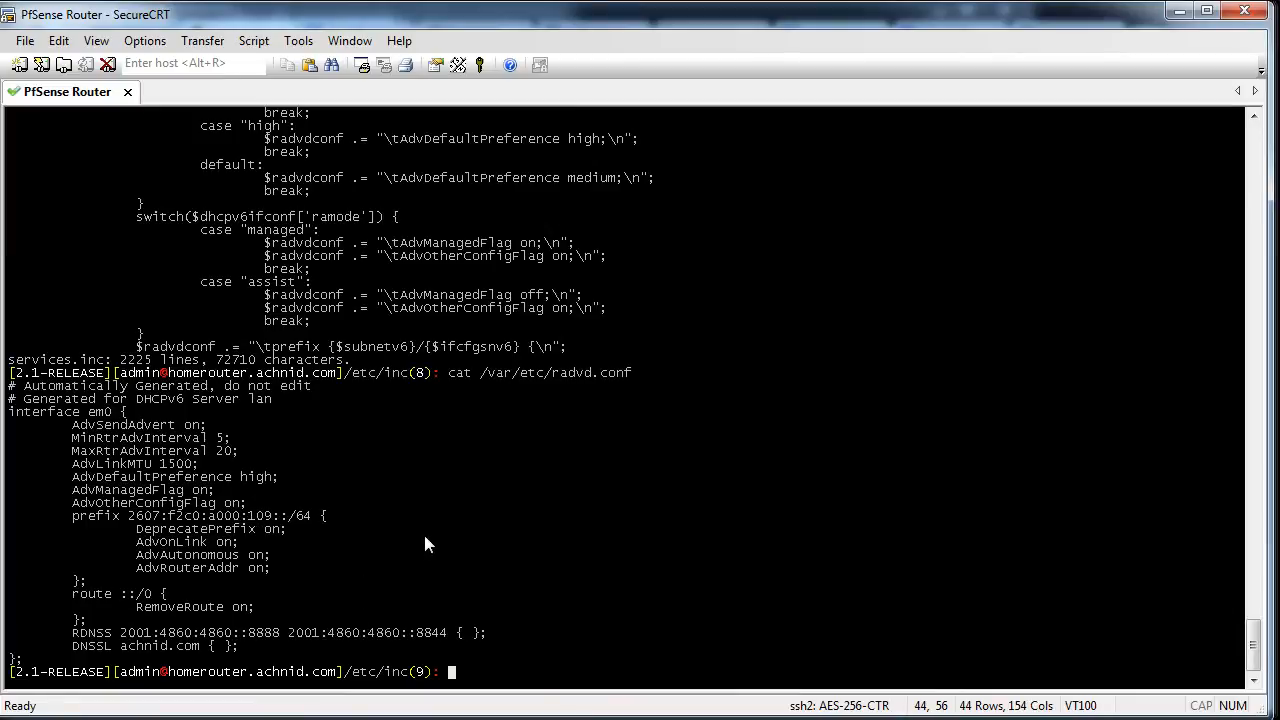
{"action": "key", "text": "Up"}
{"action": "key", "text": "Return"}
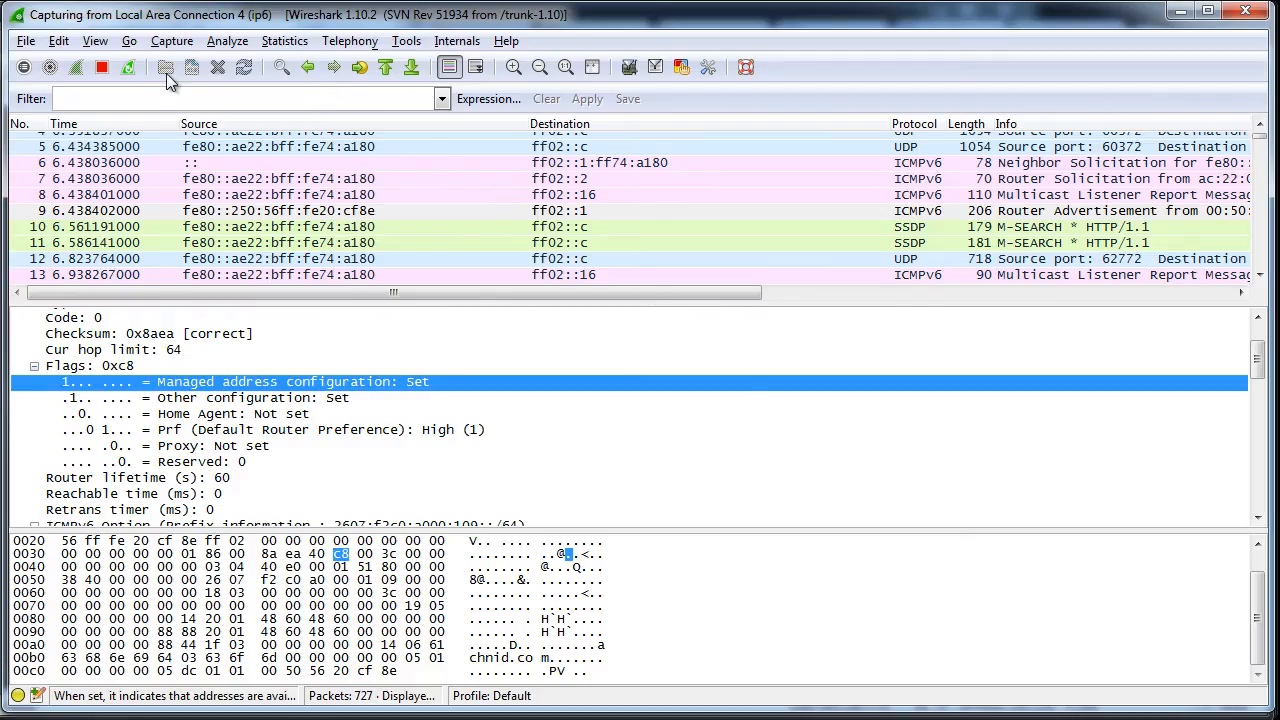
- Restart the Wireshark live capture on Local Area Connection 4 and select the new Router Advertisement packet
{"action": "left_click", "coordinate": [128, 67]}
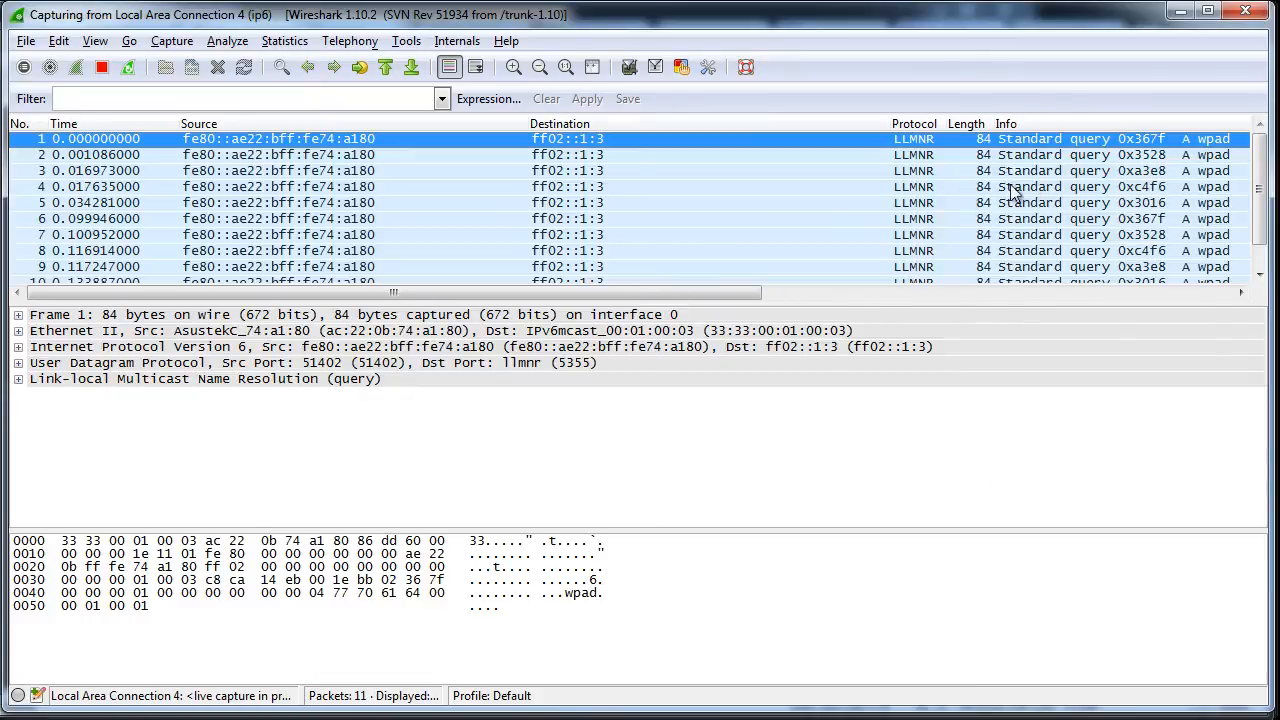
{"action": "key", "text": "Down"}
{"action": "key", "text": "Down"}
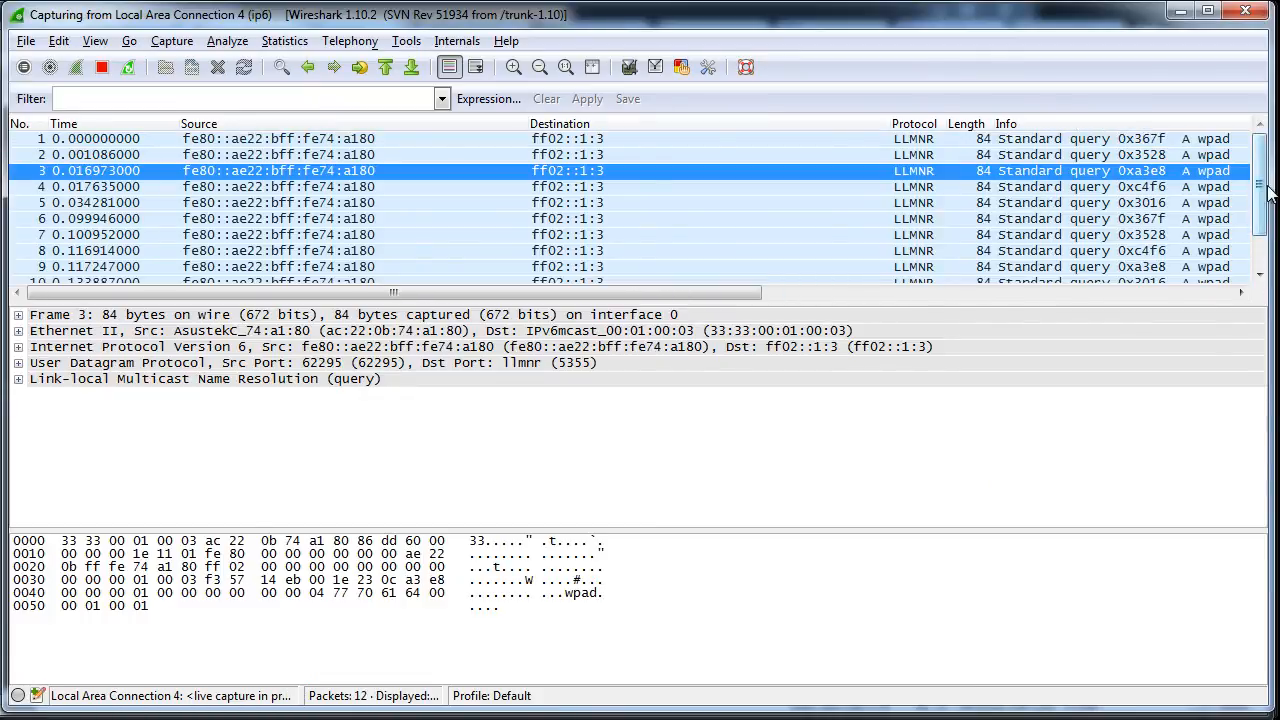
{"action": "scroll", "coordinate": [1255, 240], "scroll_direction": "down", "scroll_amount": 1}
{"action": "left_click", "coordinate": [1095, 241]}
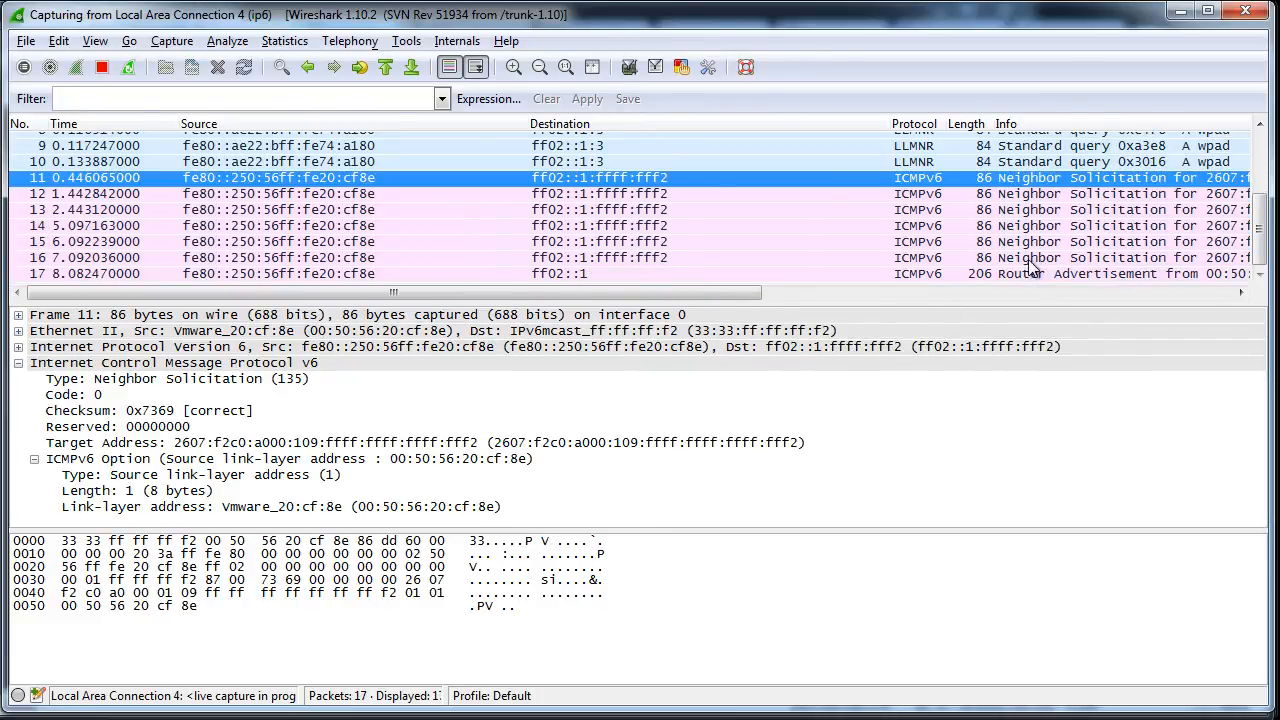
{"action": "left_click", "coordinate": [1033, 276]}
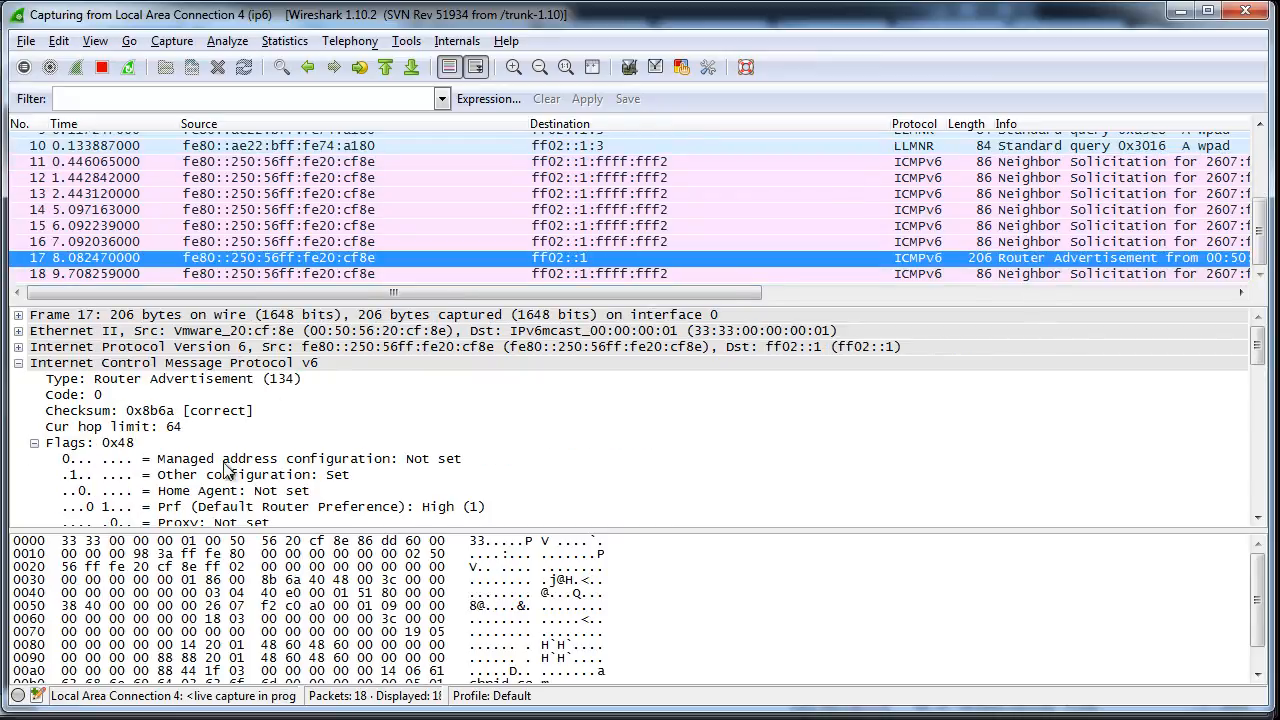
- Examine the managed address and other configuration flags in the captured Router Advertisement
{"action": "left_click", "coordinate": [177, 462]}
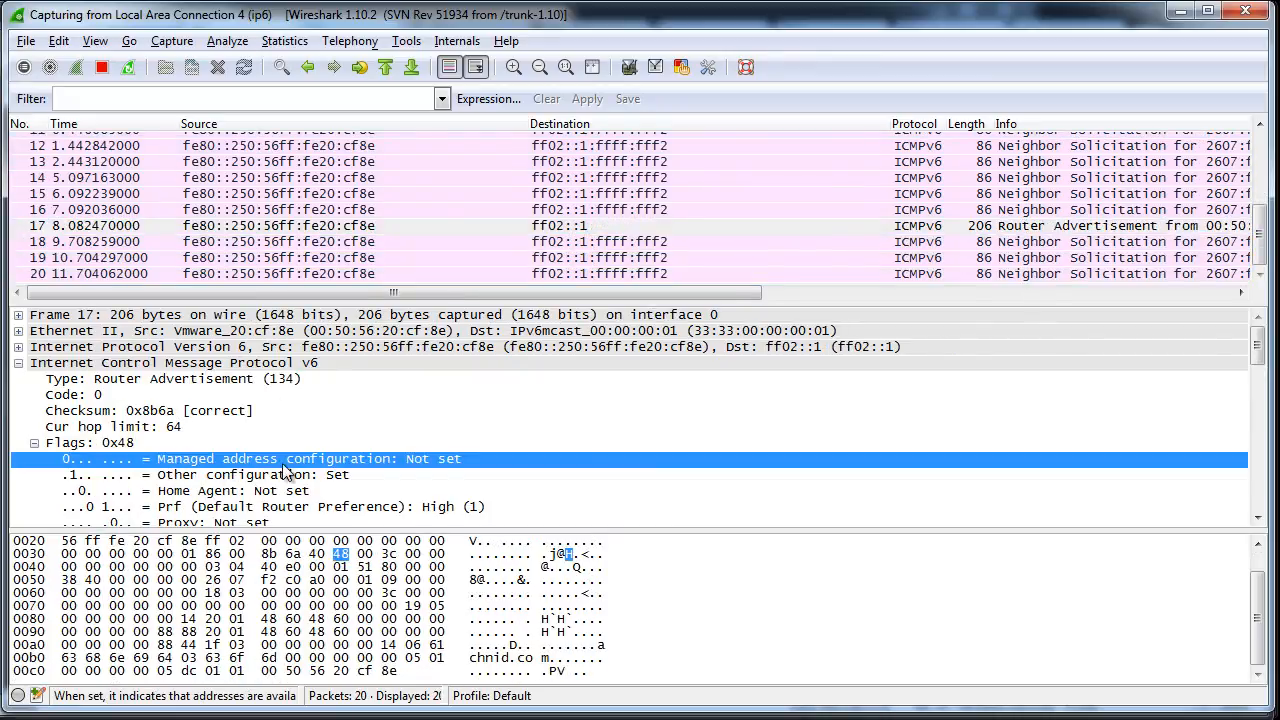
{"action": "left_click", "coordinate": [1257, 519]}
{"action": "scroll", "coordinate": [1257, 527], "scroll_direction": "down", "scroll_amount": 4}
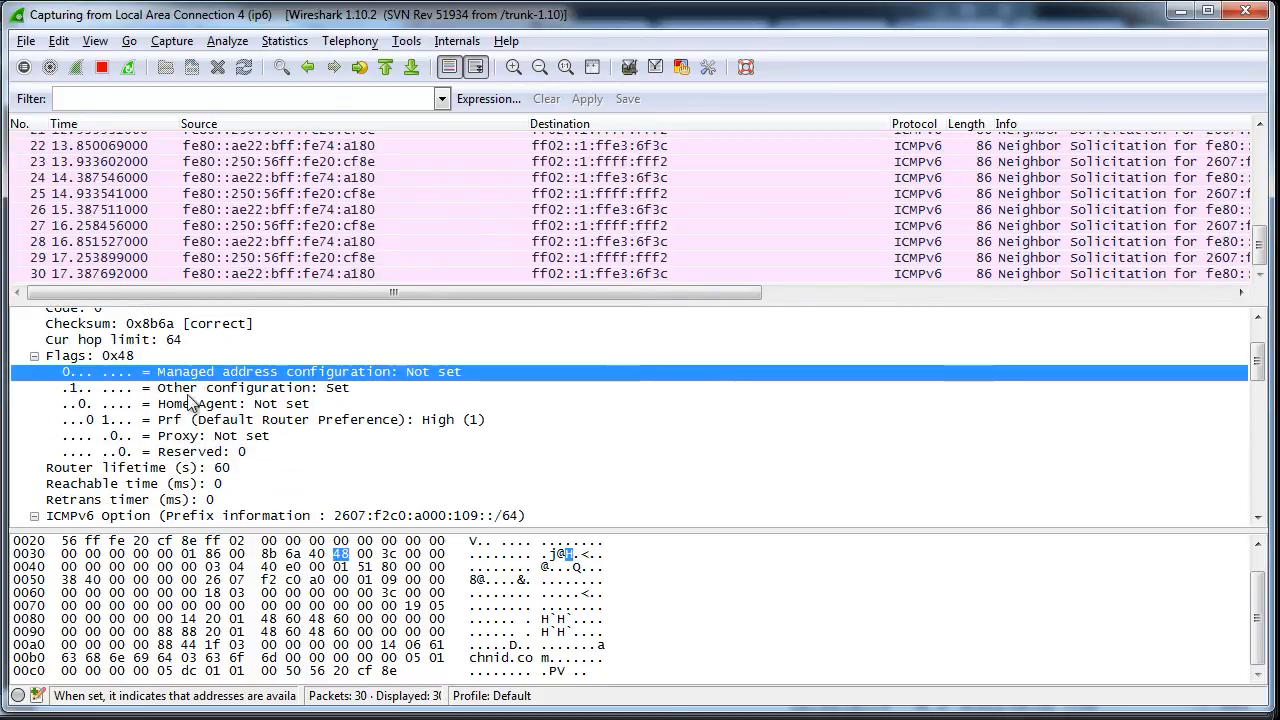
- Examine the Other configuration flag and the prefix option's On-link and Autonomous address-configuration flags in the captured Router Advertisement
{"action": "left_click", "coordinate": [238, 391]}
{"action": "scroll", "coordinate": [314, 400], "scroll_direction": "down", "scroll_amount": 2}
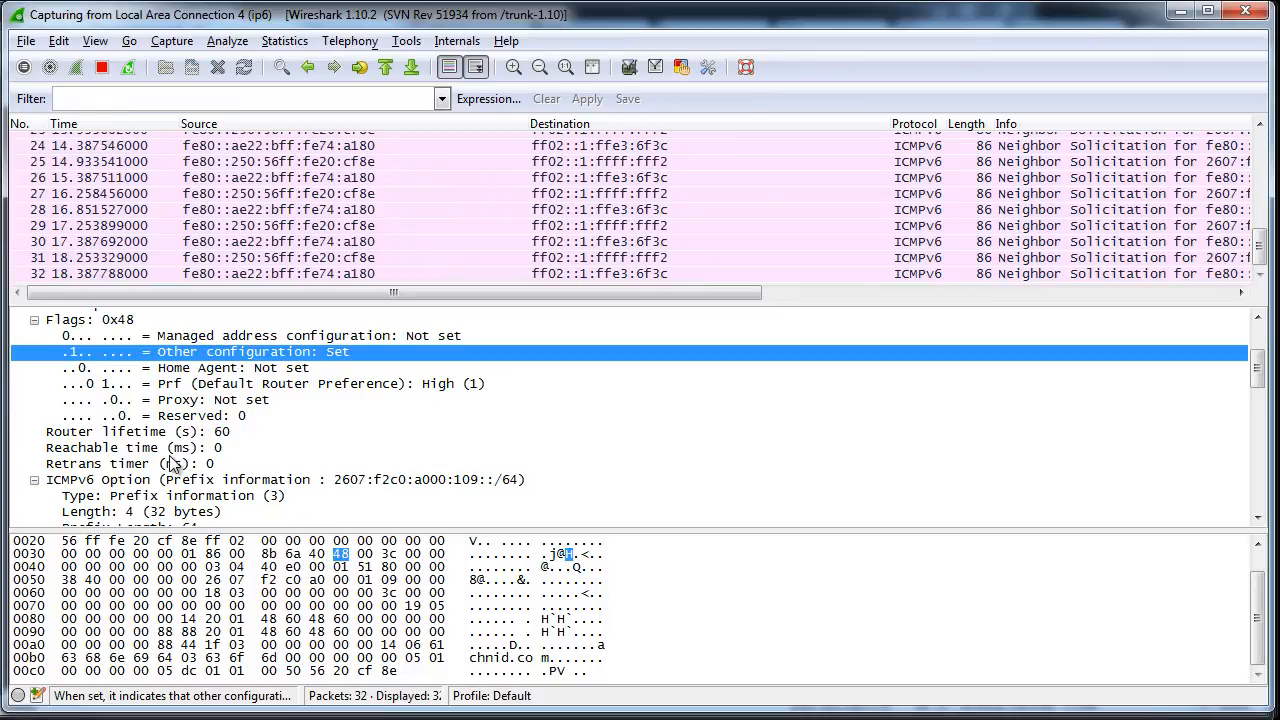
{"action": "scroll", "coordinate": [178, 468], "scroll_direction": "down", "scroll_amount": 1}
{"action": "scroll", "coordinate": [178, 470], "scroll_direction": "down", "scroll_amount": 1}
{"action": "left_click", "coordinate": [256, 486]}
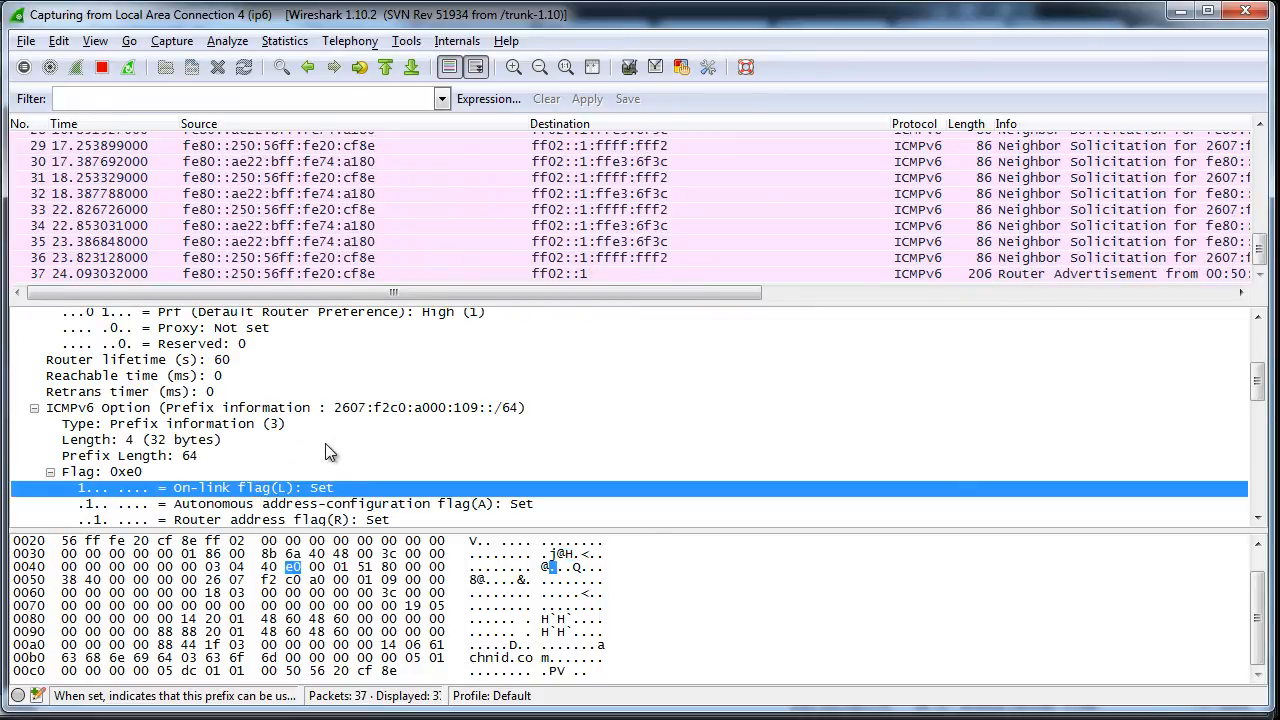
{"action": "scroll", "coordinate": [222, 468], "scroll_direction": "down", "scroll_amount": 1}
{"action": "left_click", "coordinate": [226, 468]}
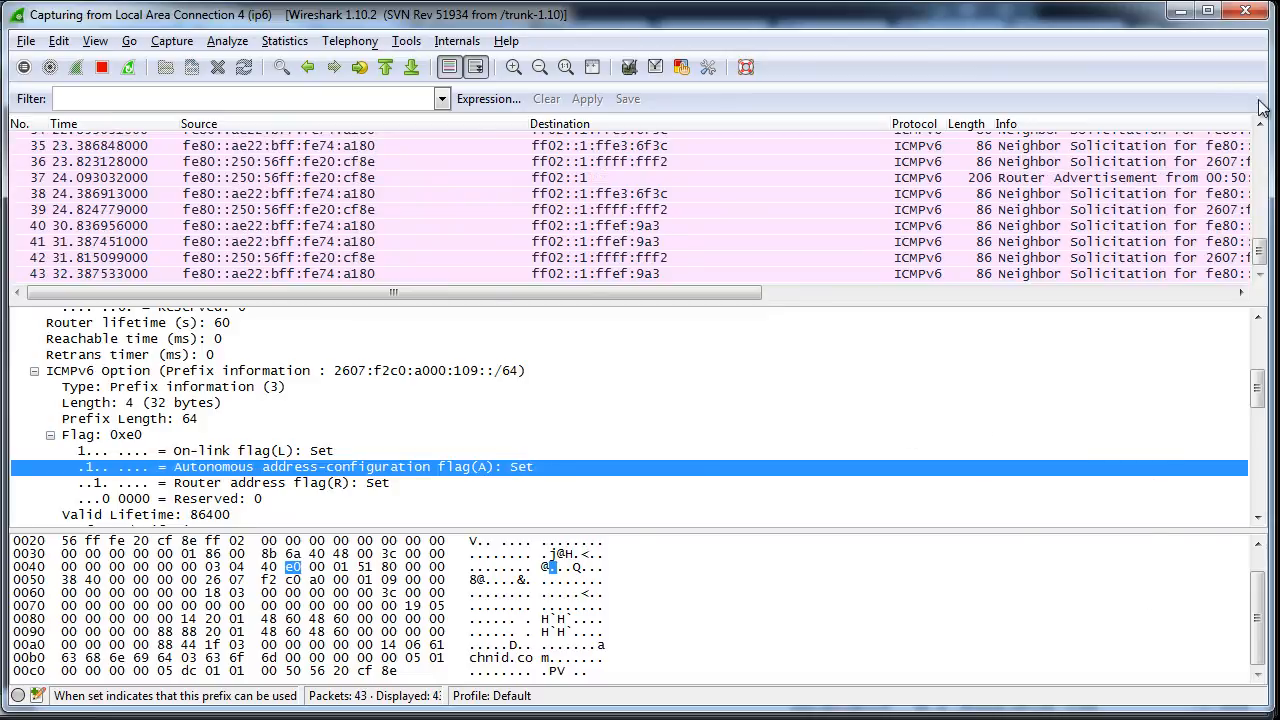
- Minimize Wireshark and SecureCRT, switch to the Network Connection Details window, and review the listed IPv6 addresses and IPv6 DNS servers
{"action": "left_click", "coordinate": [1181, 11]}
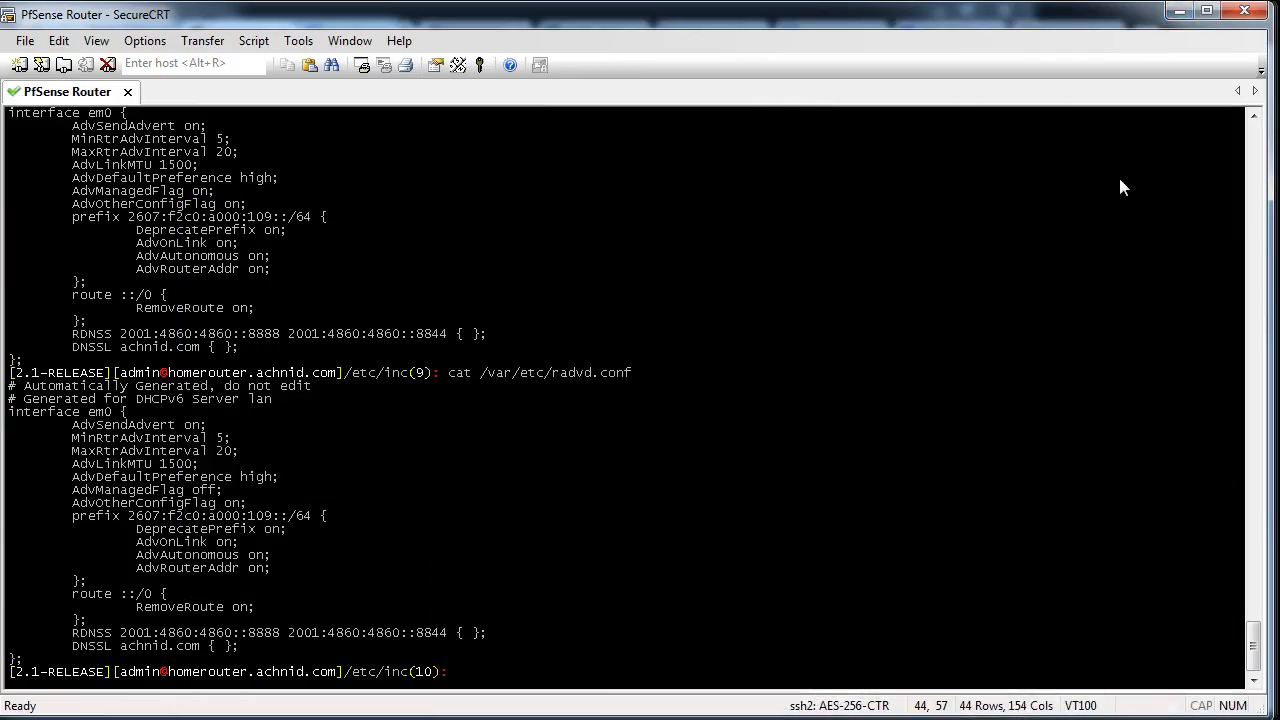
{"action": "left_click", "coordinate": [1179, 11]}
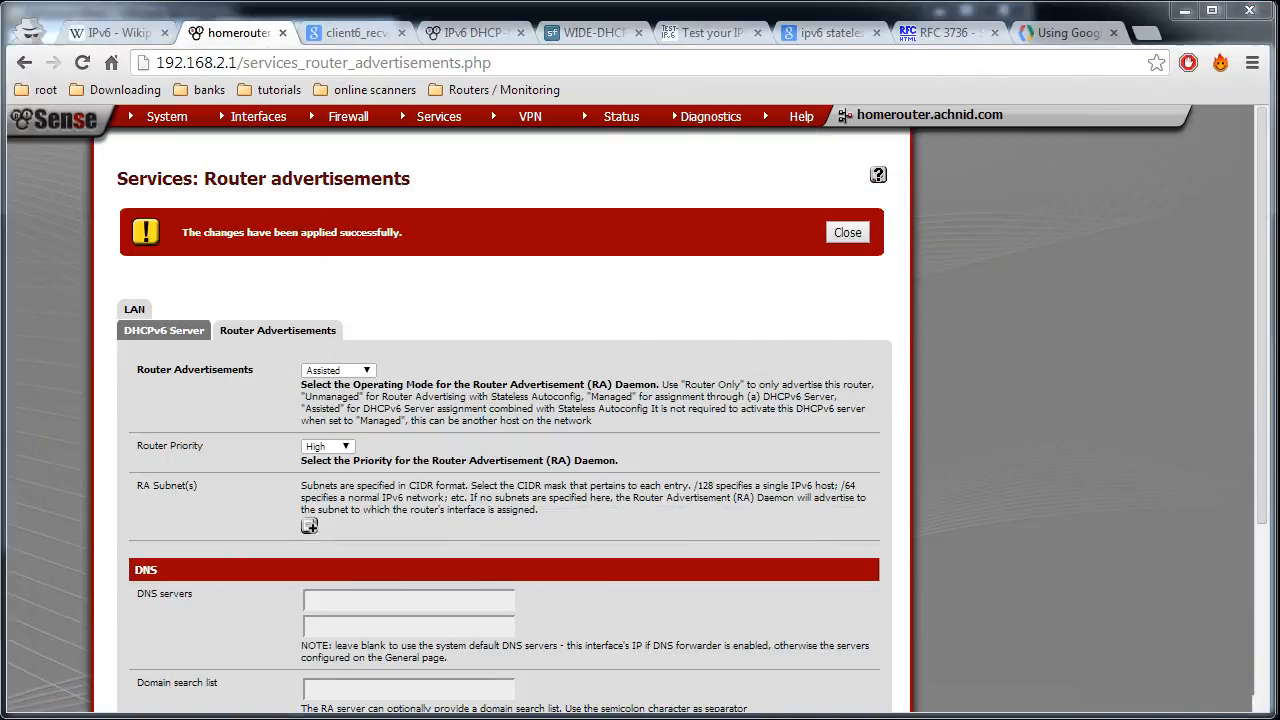
{"action": "key", "text": "alt+Tab"}
{"action": "left_click", "coordinate": [1046, 328]}
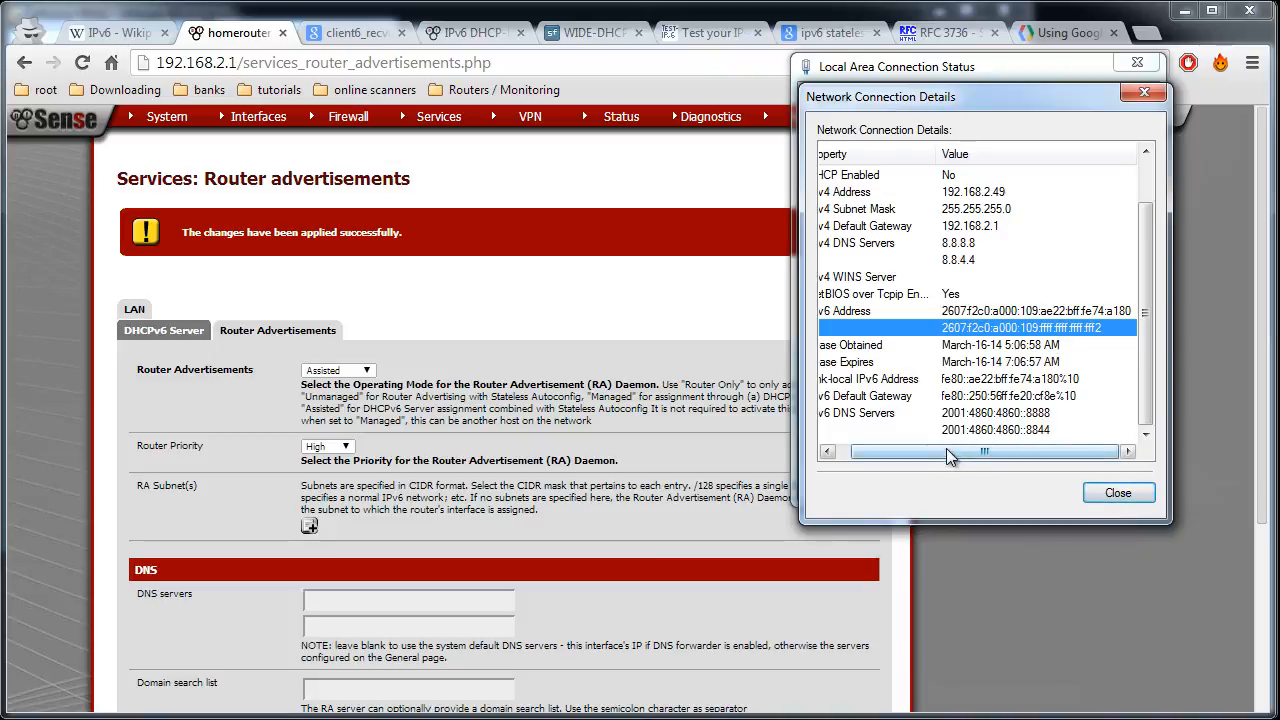
{"action": "left_click", "coordinate": [1080, 312]}
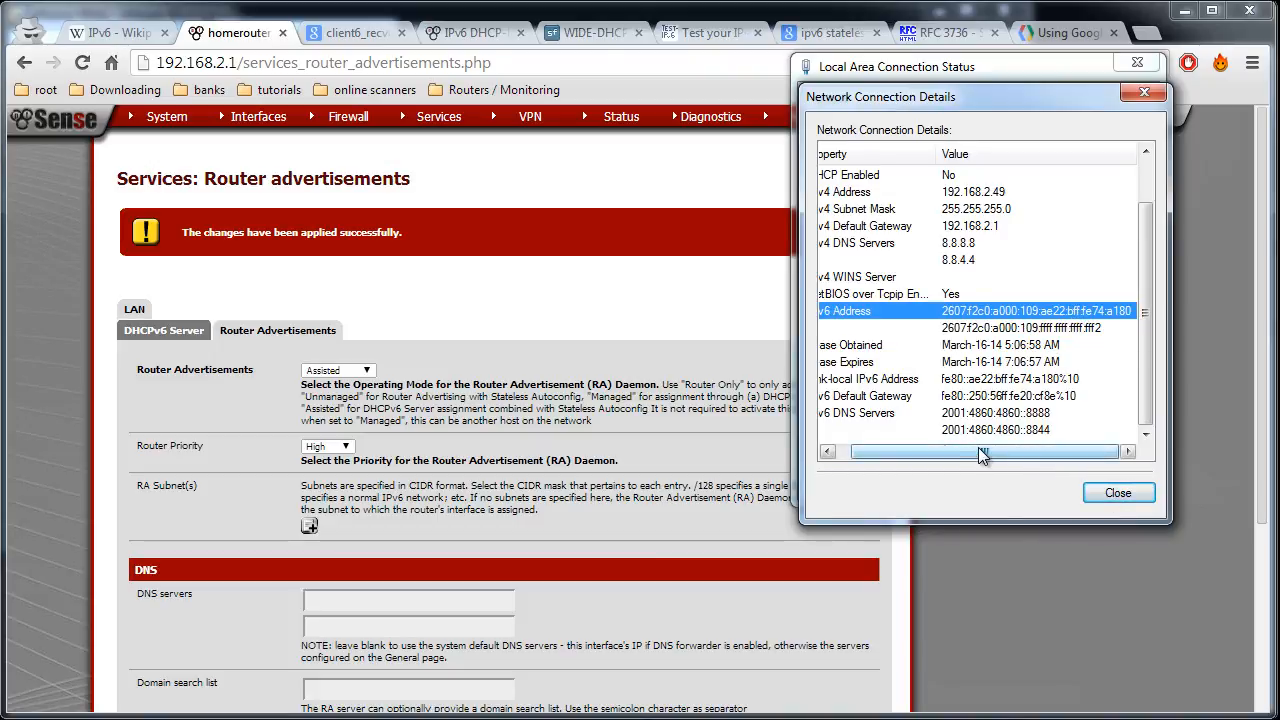
{"action": "left_click_drag", "start_coordinate": [1040, 455], "coordinate": [1006, 460]}
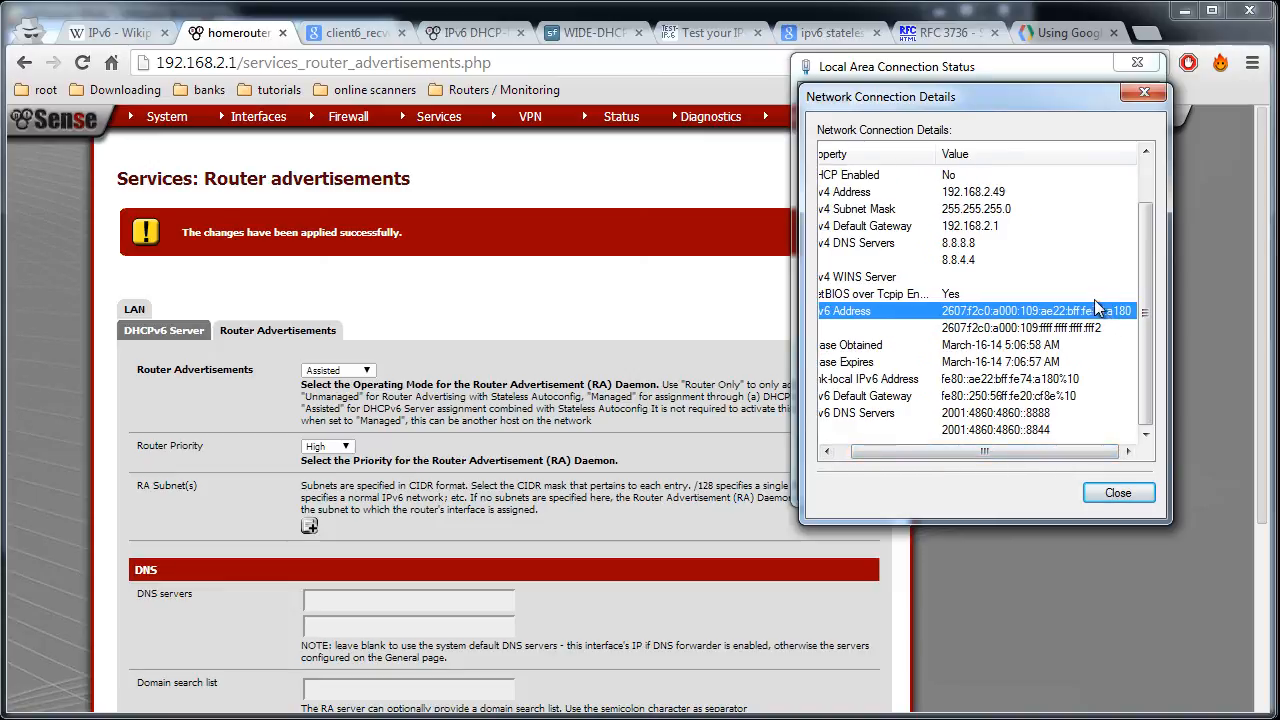
{"action": "left_click", "coordinate": [1062, 328]}
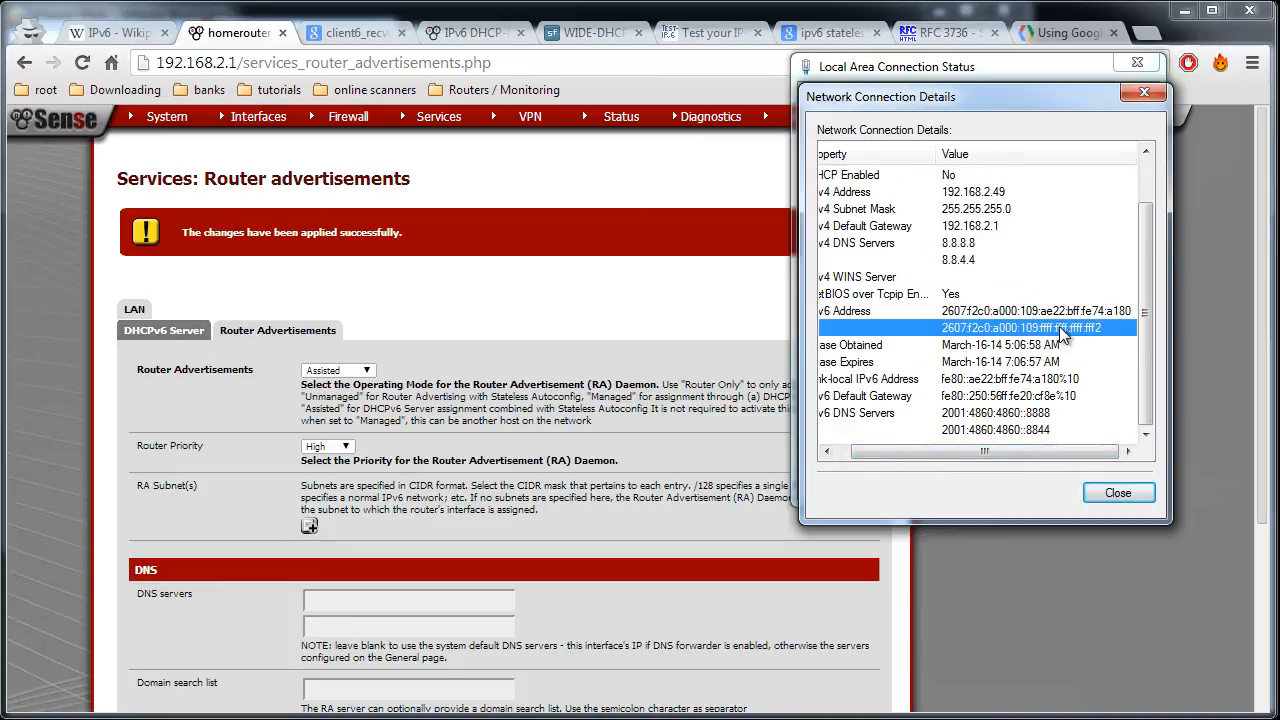
{"action": "left_click", "coordinate": [947, 415]}
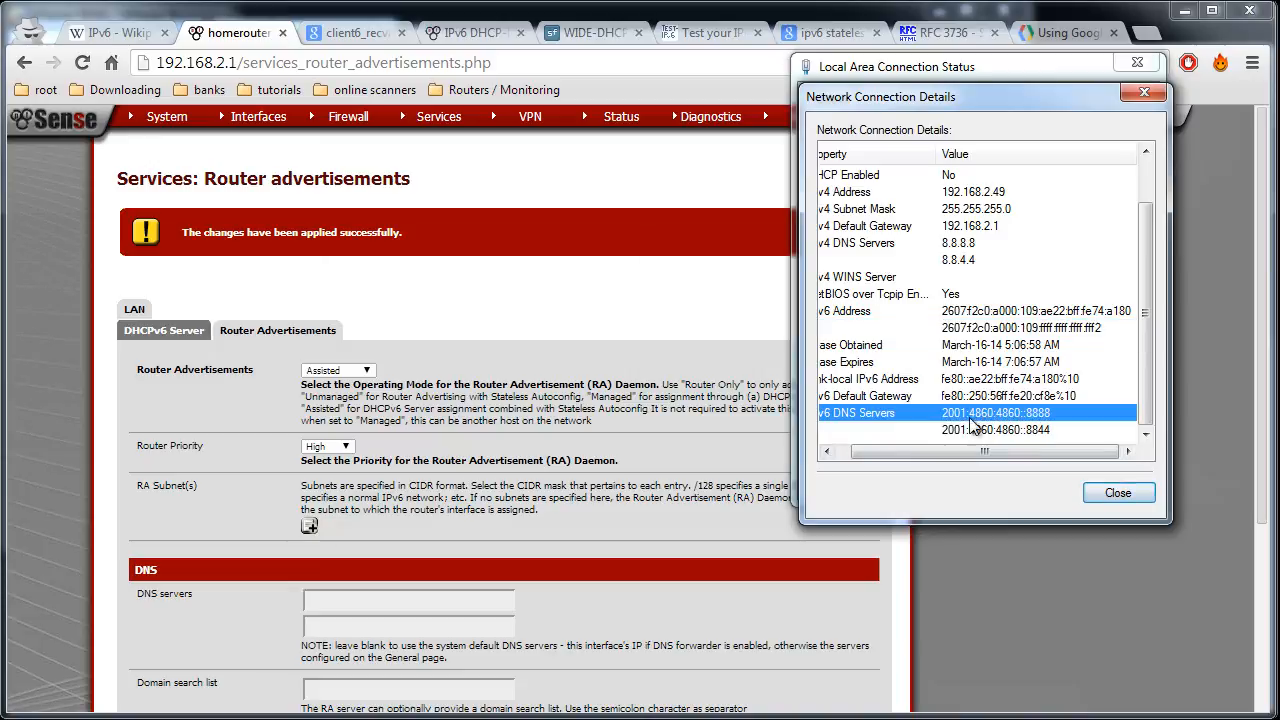
{"action": "left_click", "coordinate": [985, 431]}
- Close and reopen the Local Area Connection details to refresh them, and check the IPv6 Address entry
{"action": "left_click", "coordinate": [1118, 492]}
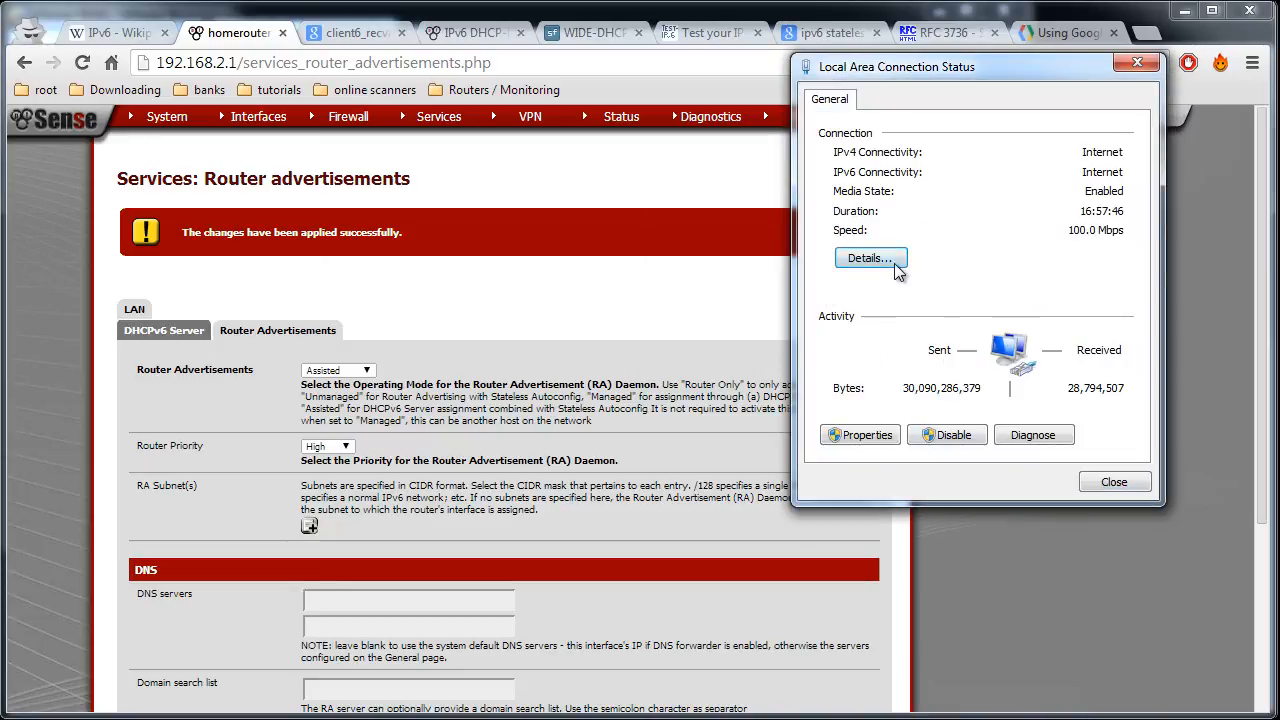
{"action": "left_click", "coordinate": [886, 260]}
{"action": "left_click", "coordinate": [1067, 364]}
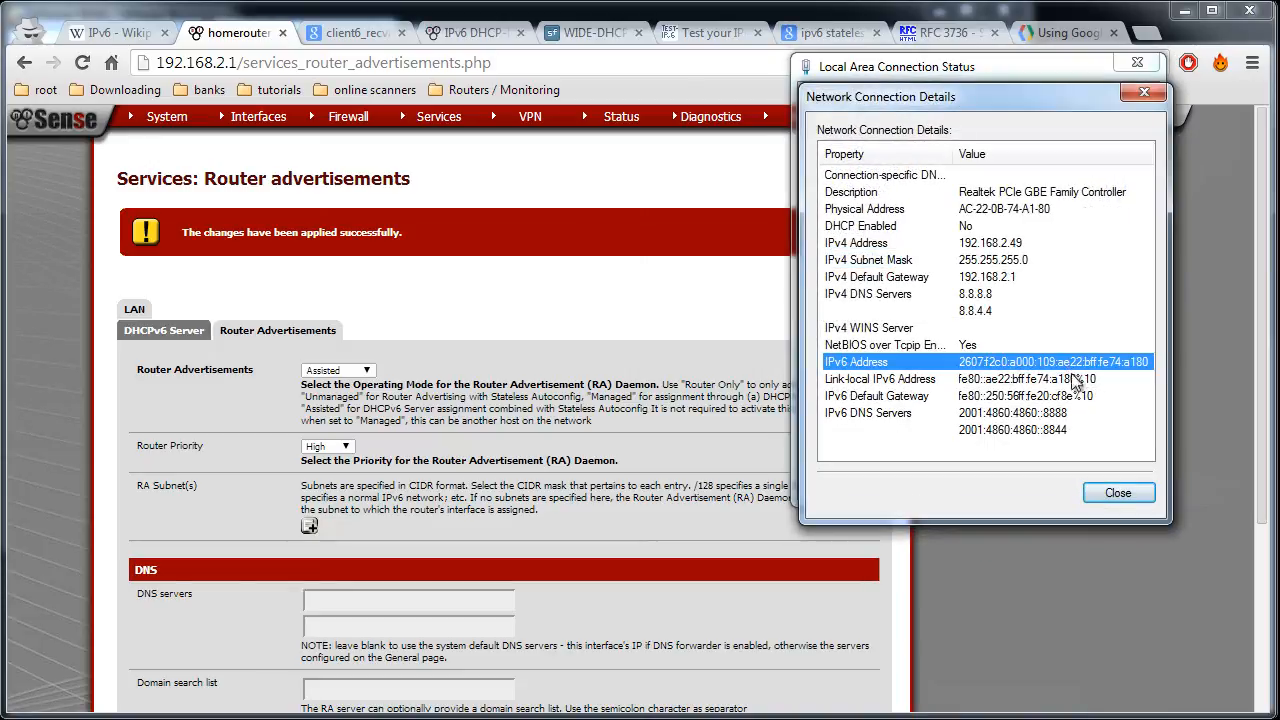